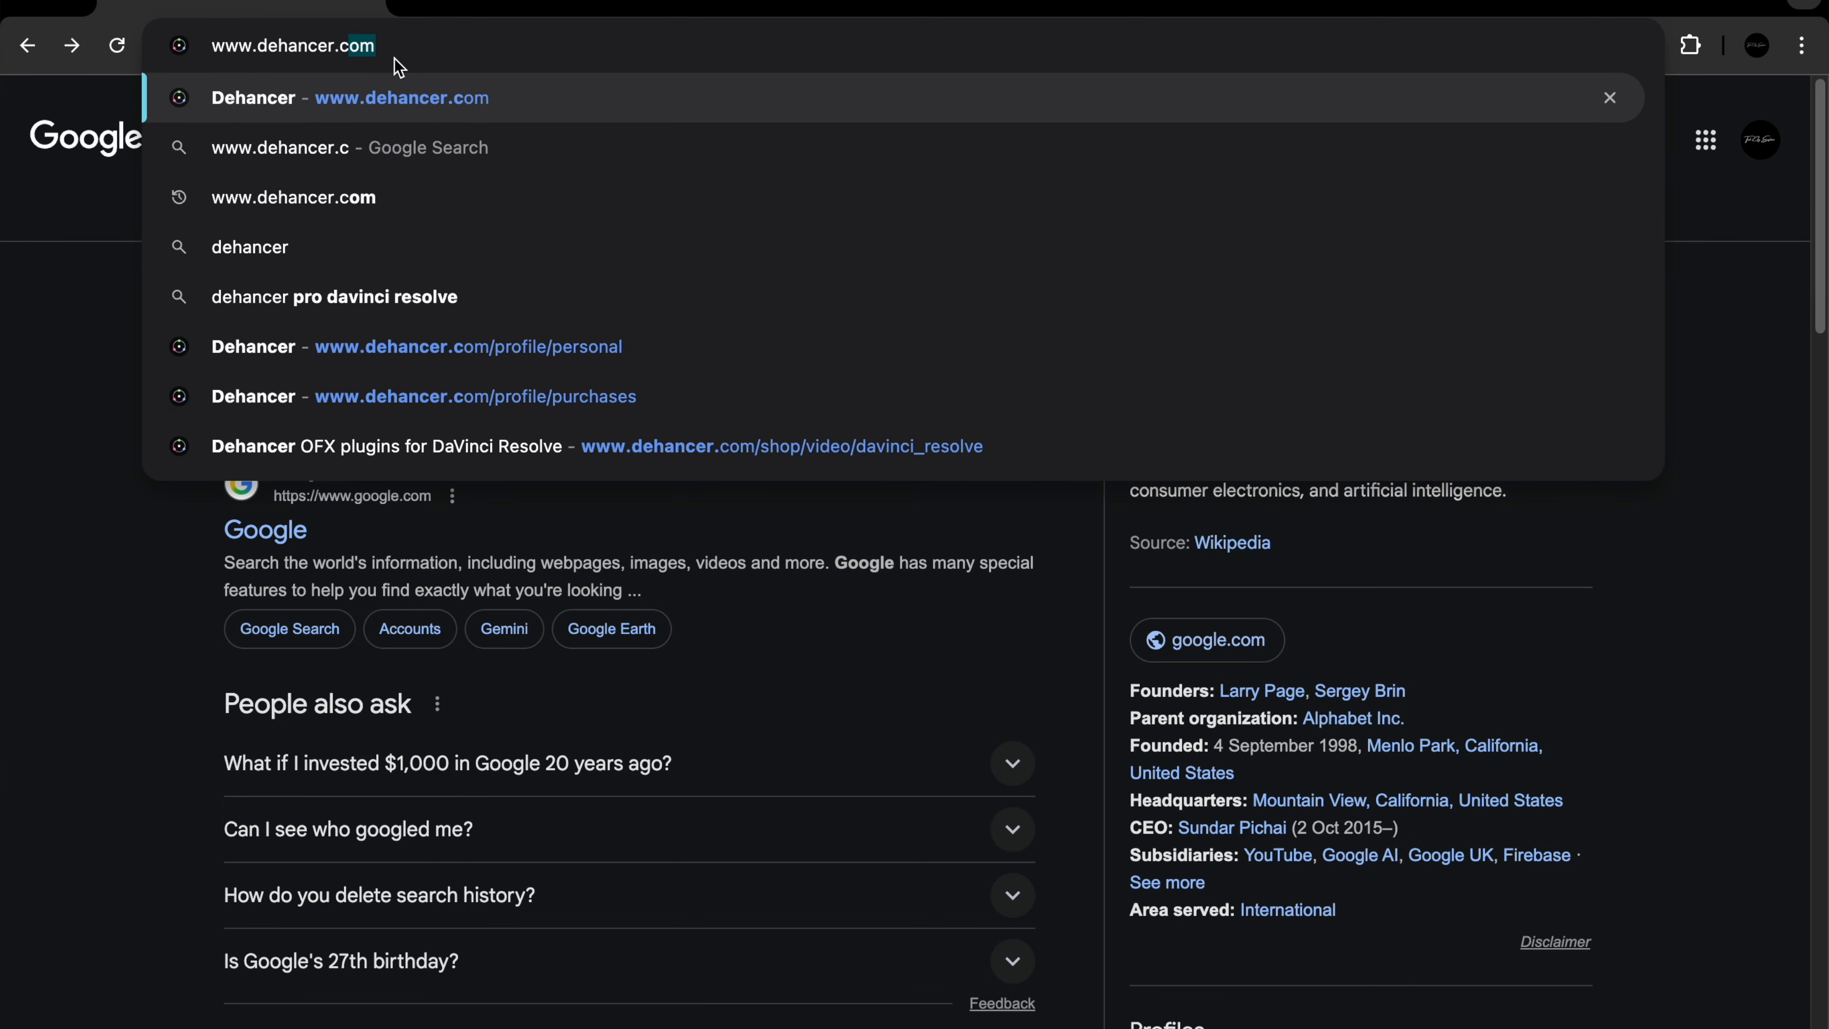
- Open the Final Cut Pro plugins page on dehancer.com in the browser
type("om")
key("Return")
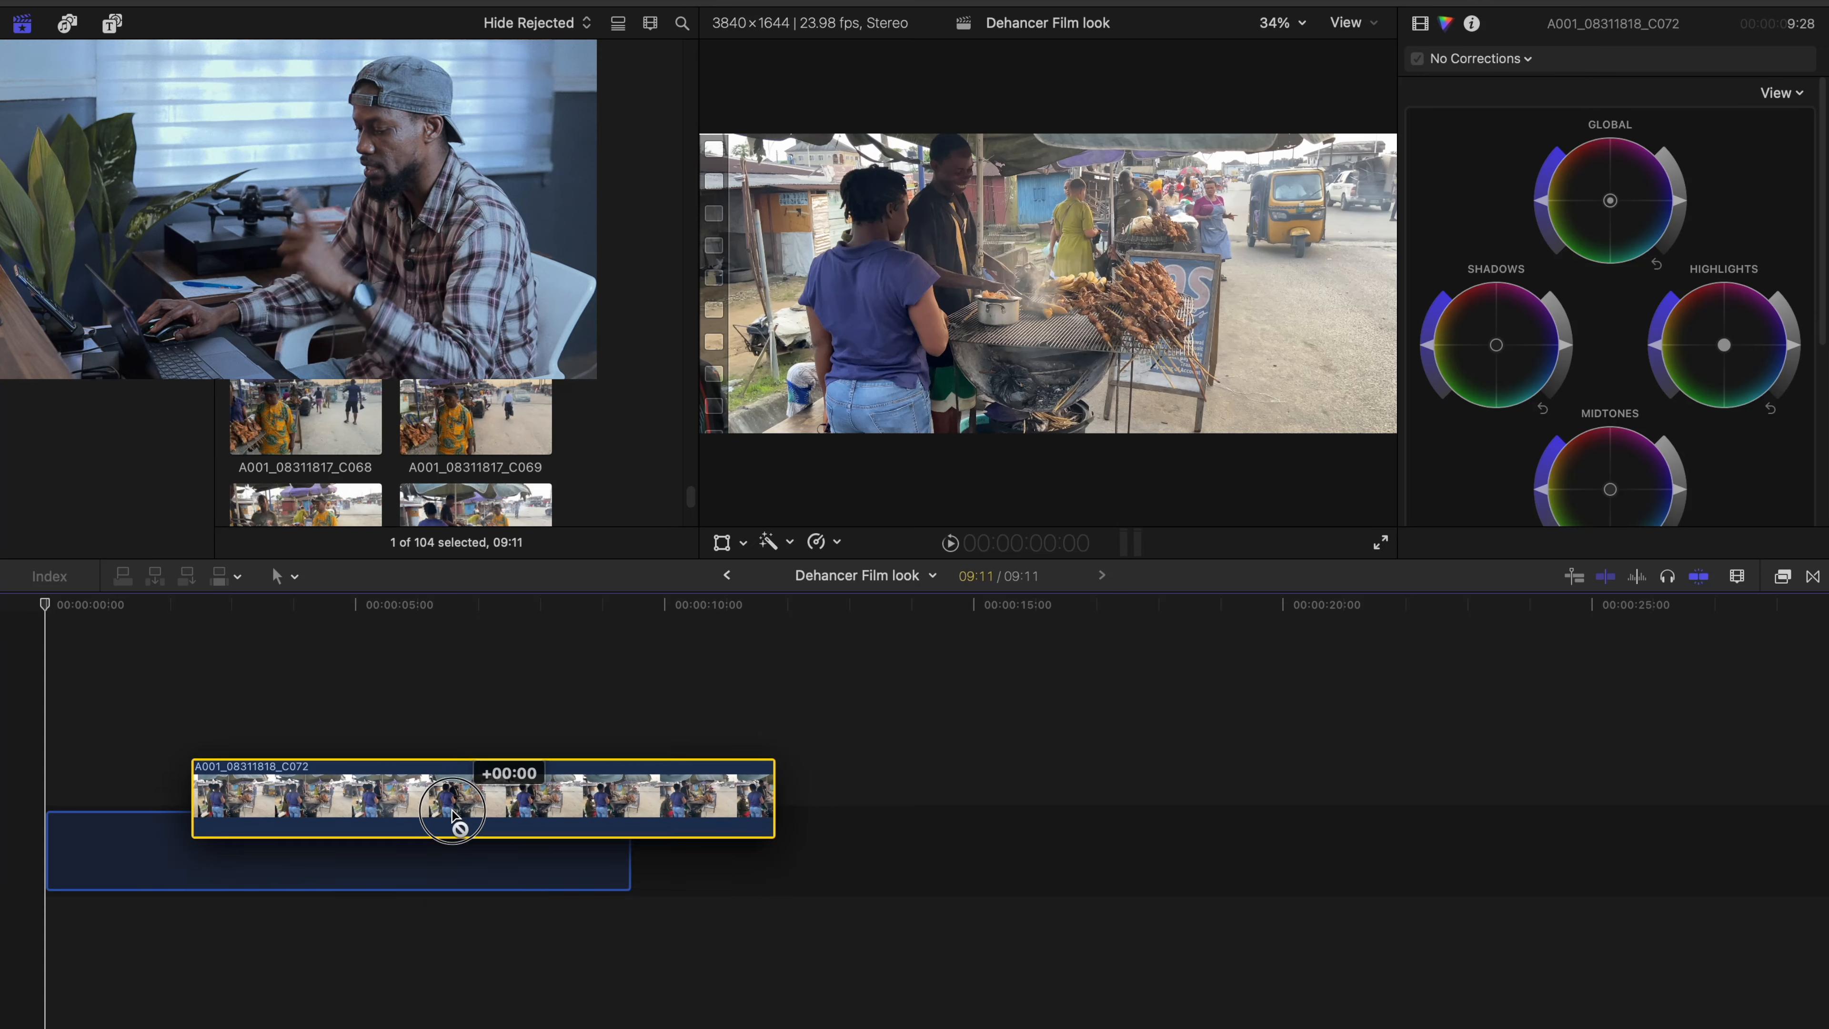
- Position the playhead near 1:11 on the street-food clip in Final Cut Pro and add a Color Board correction
left_click_drag(457, 817, 347, 839)
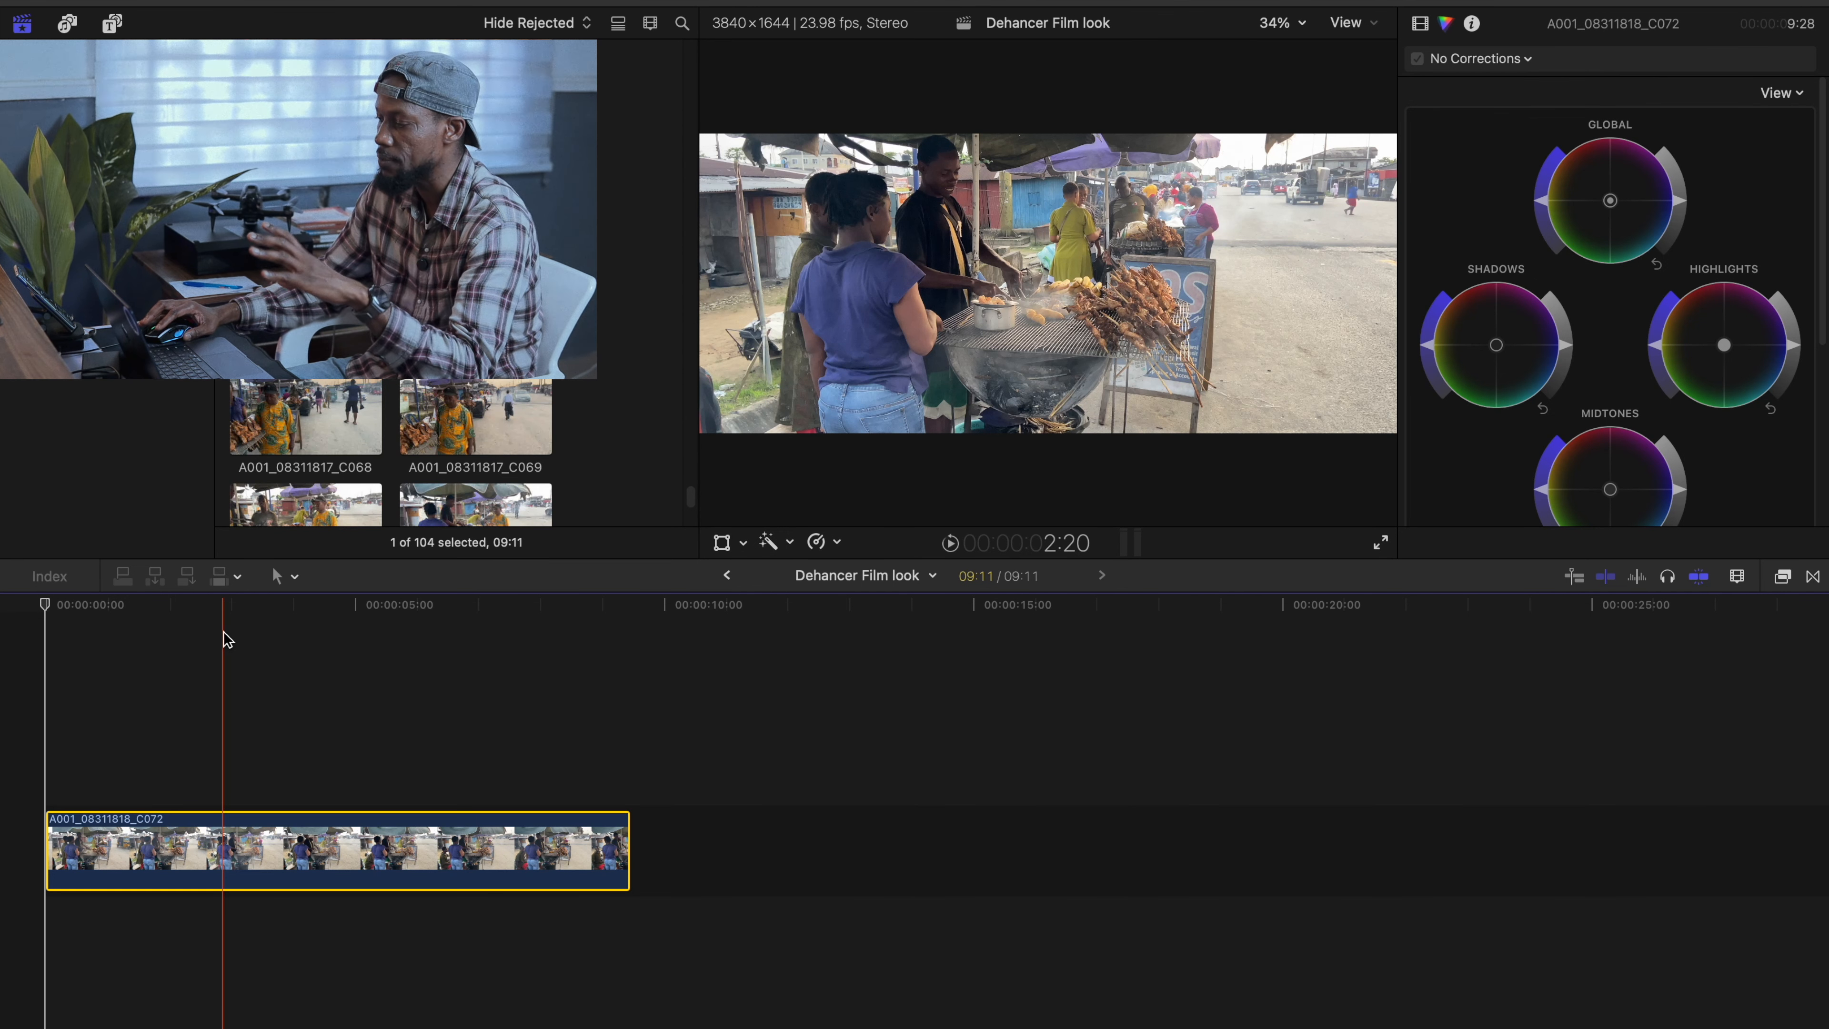
left_click(137, 607)
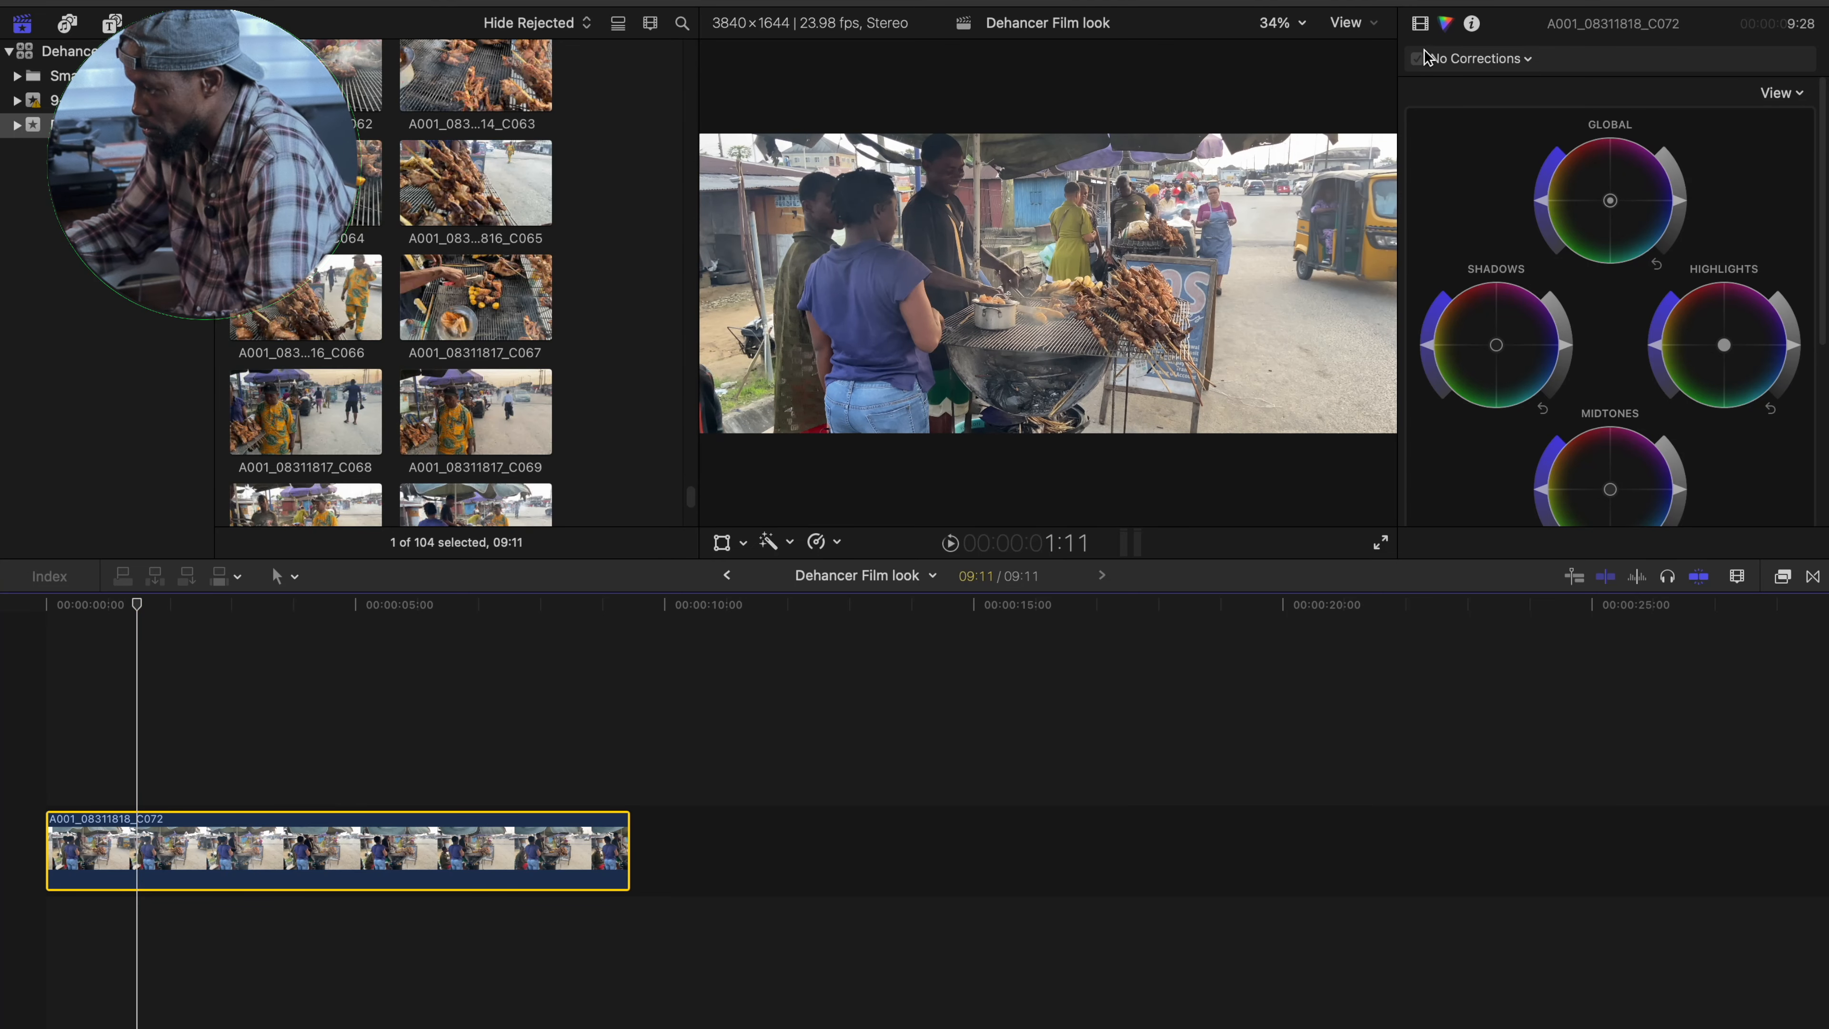
left_click(1527, 59)
left_click(1552, 131)
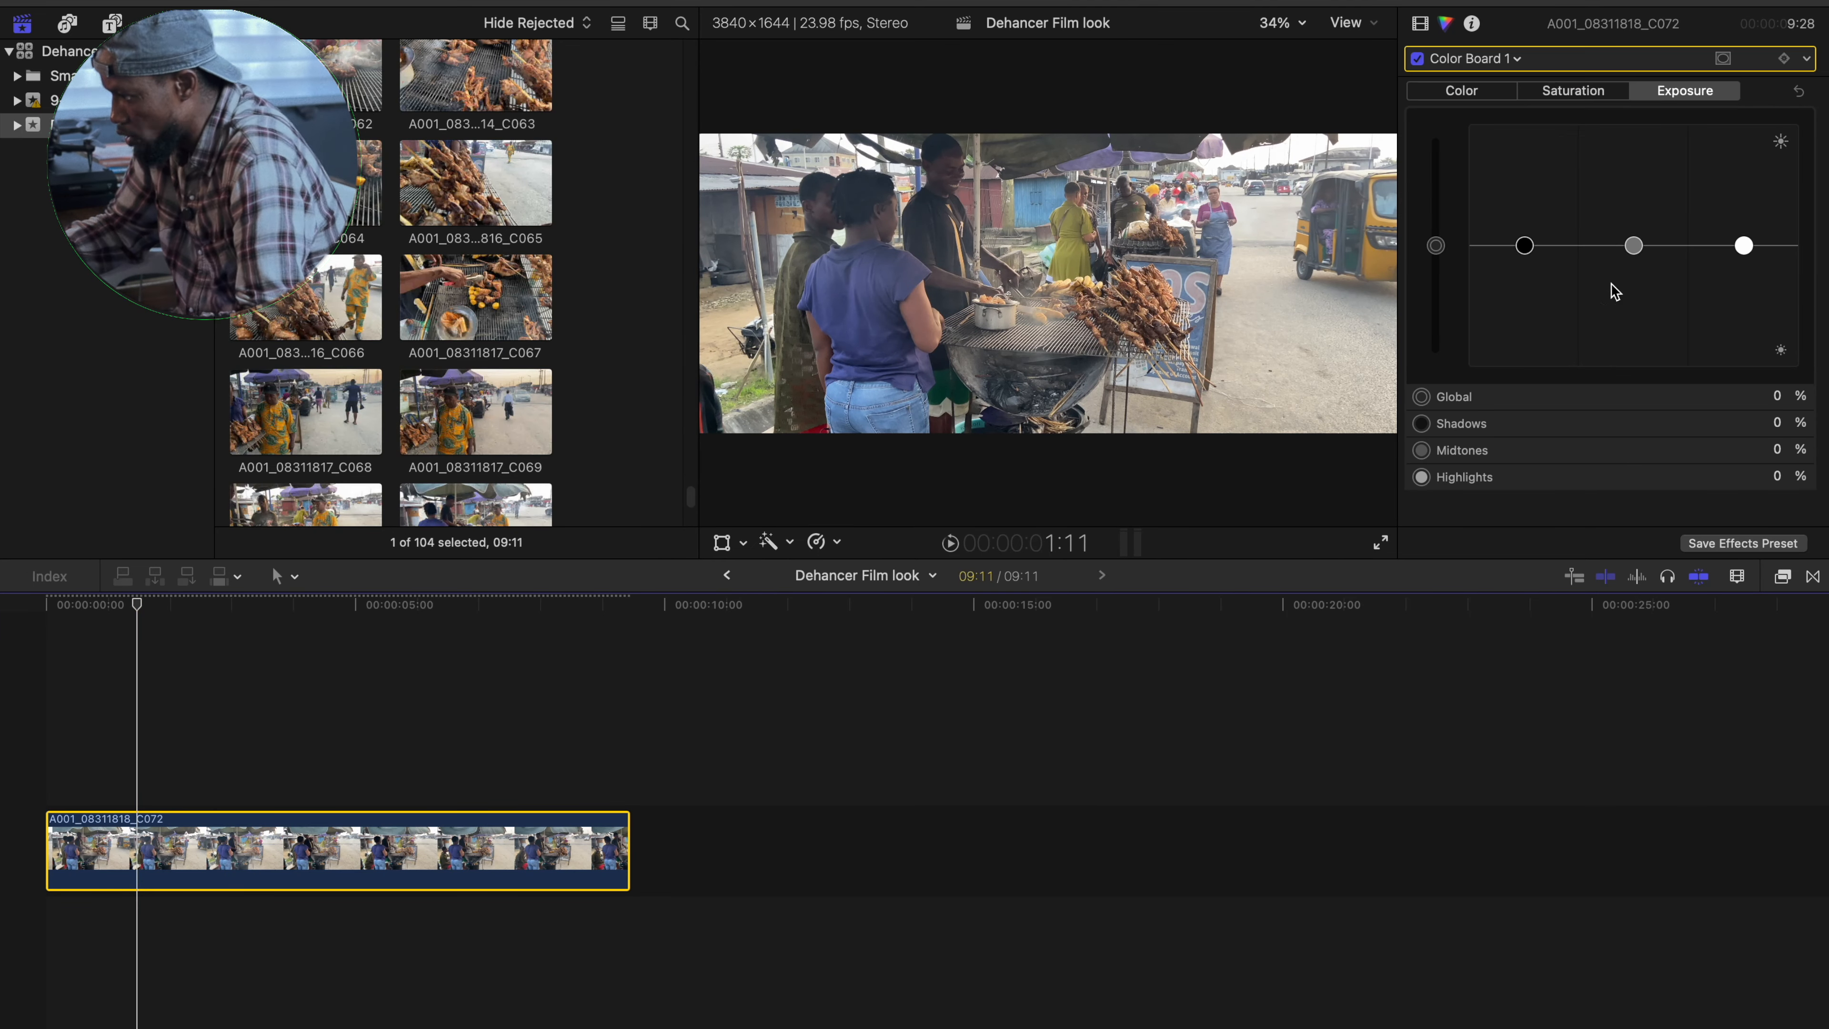
- Reduce the Color Board saturation to -55% in the shadows, -23% in the midtones and -35% in the highlights
left_click_drag(1743, 246, 1744, 258)
left_click(1573, 91)
left_click_drag(1634, 246, 1644, 268)
left_click_drag(1525, 246, 1524, 274)
left_click_drag(1743, 246, 1744, 268)
left_click_drag(1525, 267, 1511, 324)
left_click_drag(1634, 266, 1633, 273)
left_click_drag(1743, 269, 1744, 288)
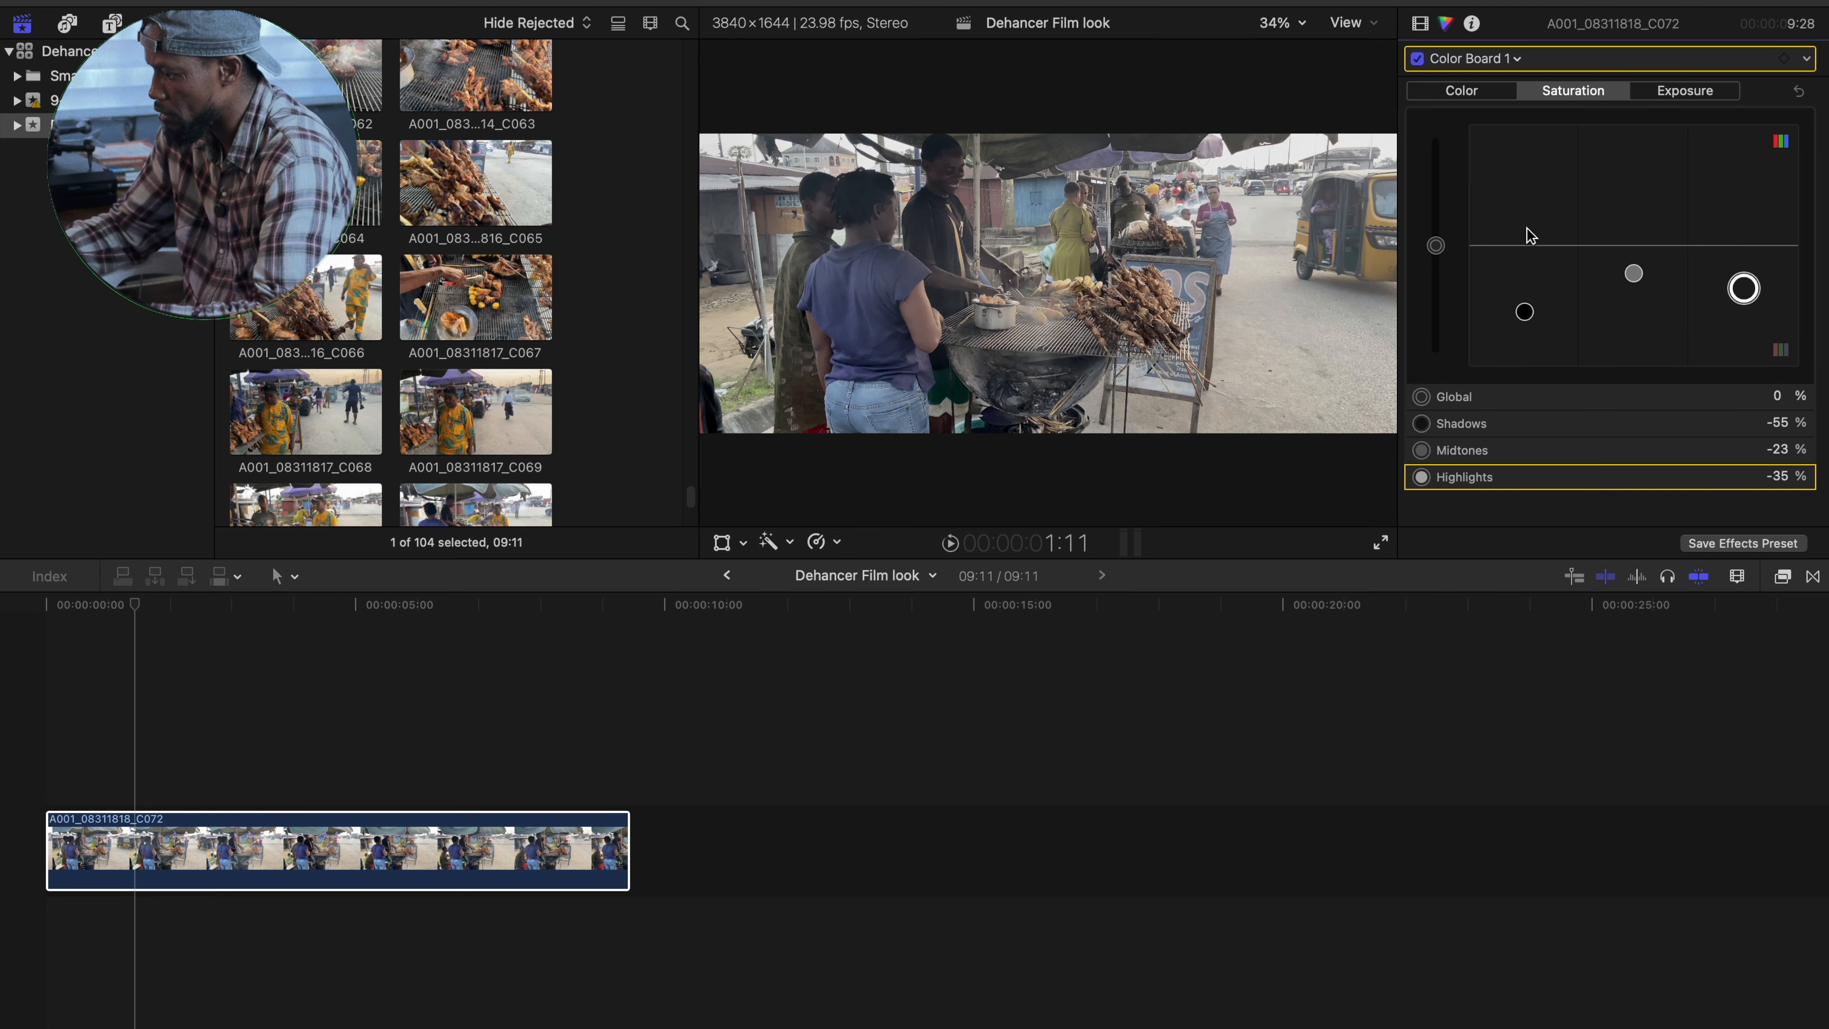
- Apply the Dehancer Pro v7 film emulation effect to the clip in the timeline
left_click(1783, 577)
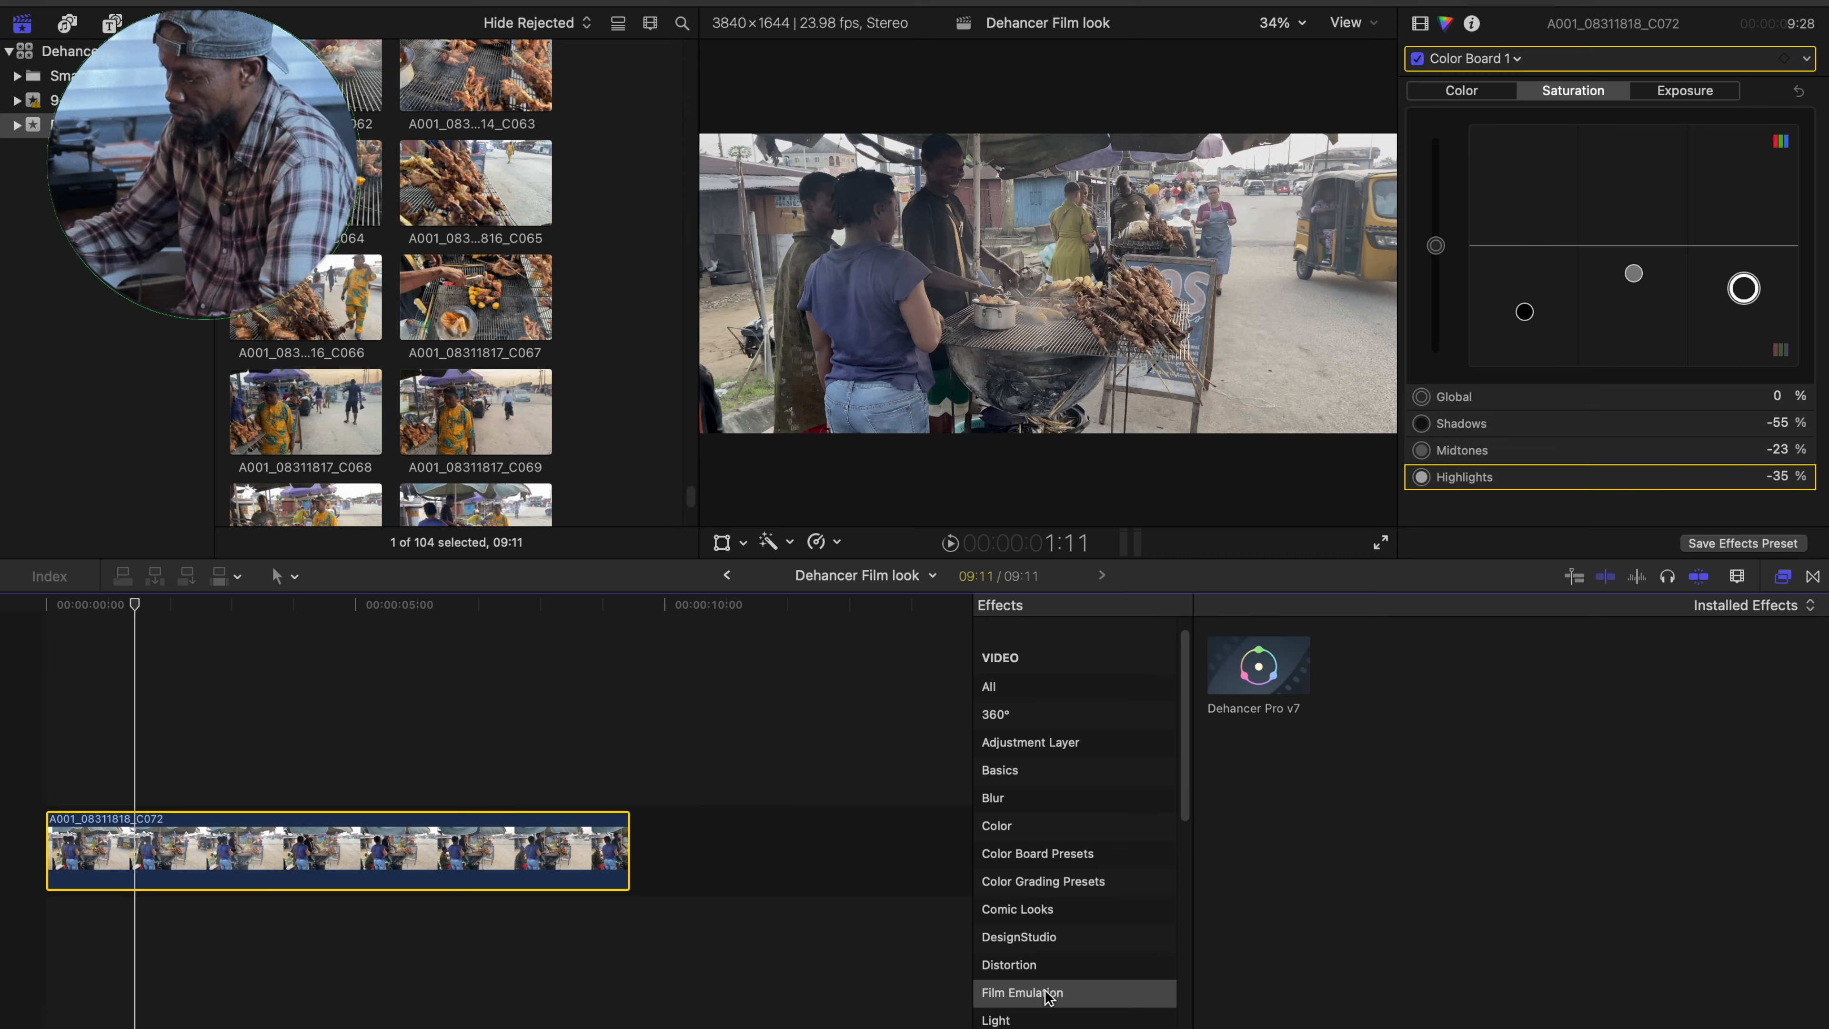
left_click_drag(1287, 678, 421, 846)
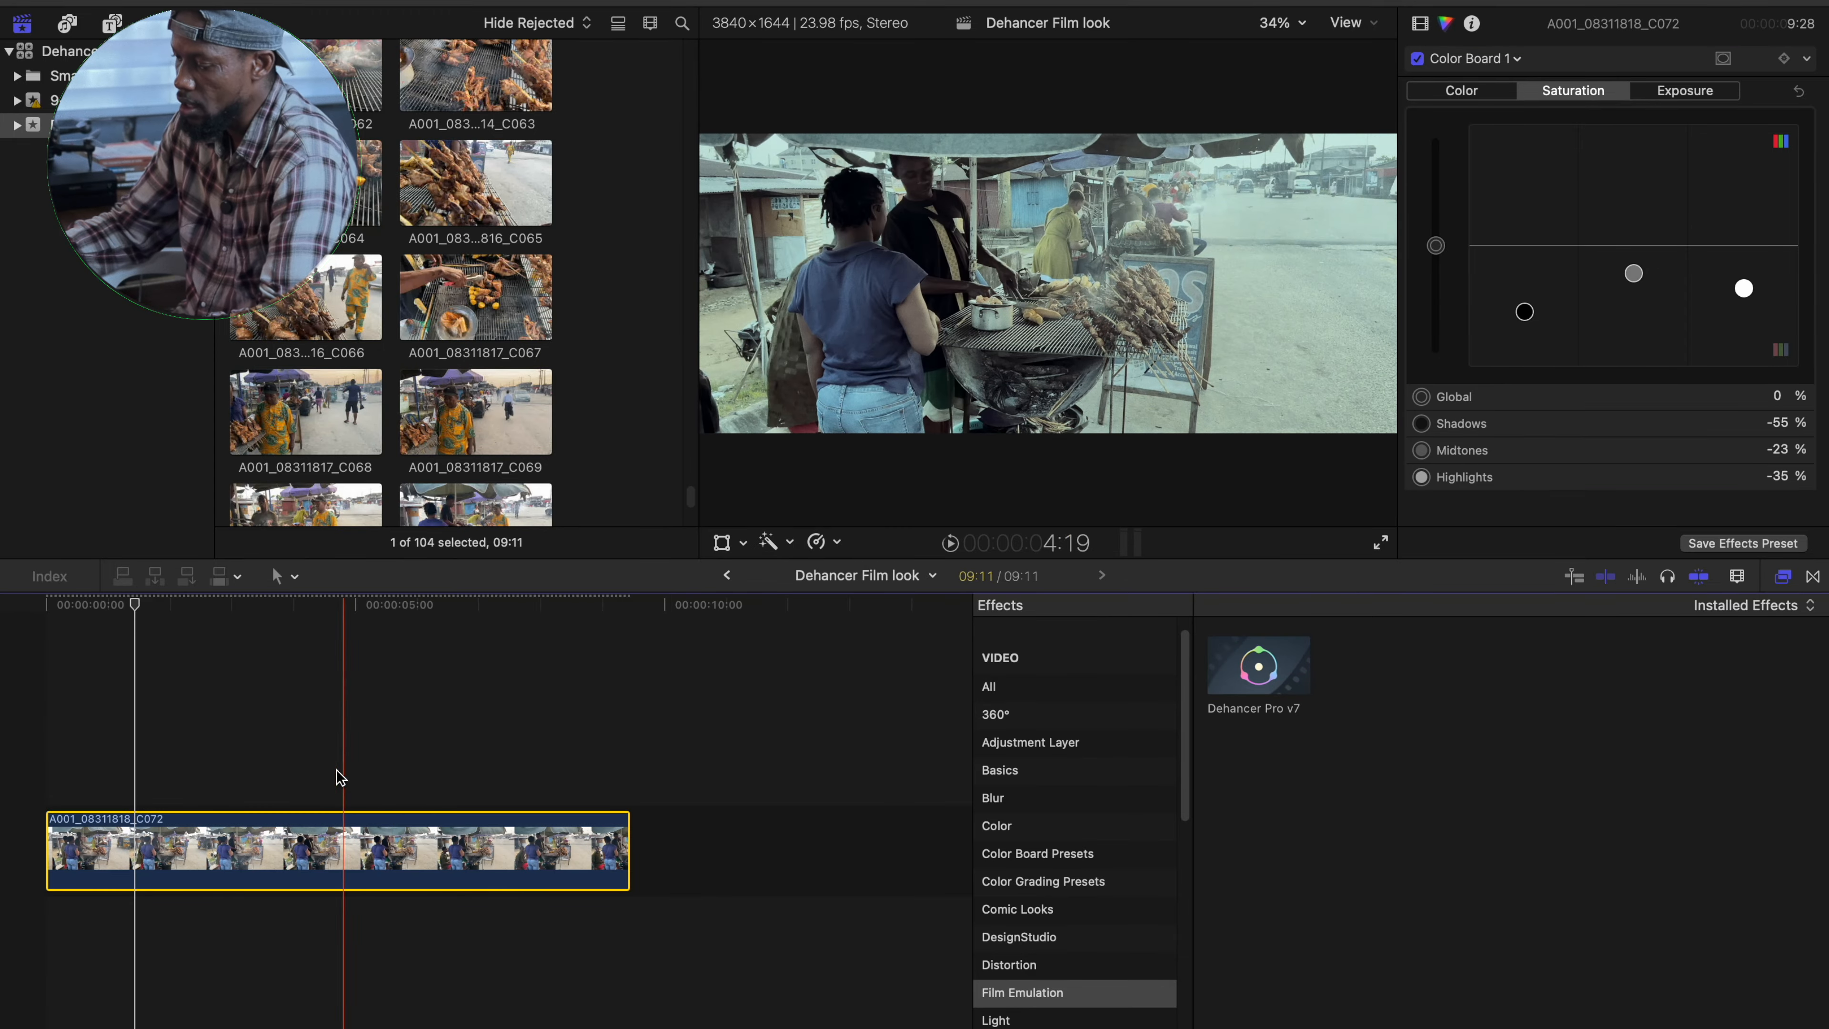
left_click(147, 755)
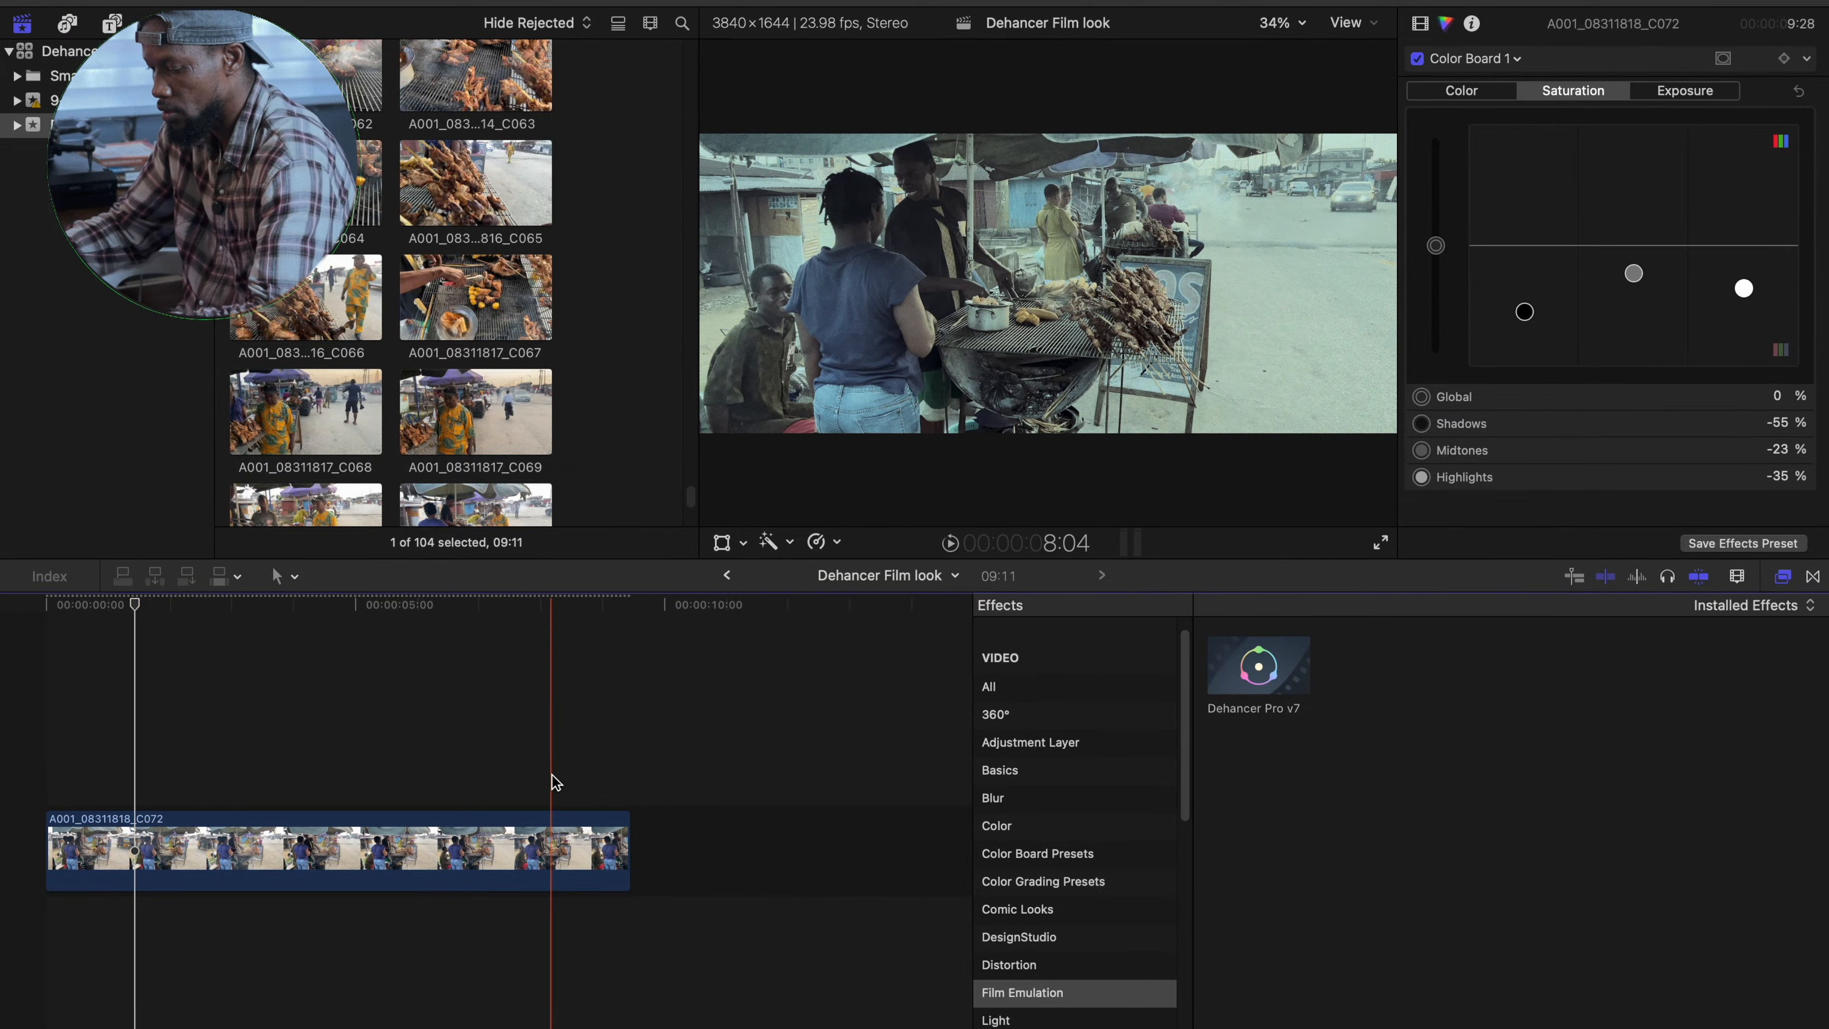
- Place an adjustment clip above the footage at the timeline start and delete it again
key("alt+a")
left_click_drag(559, 793, 22, 792)
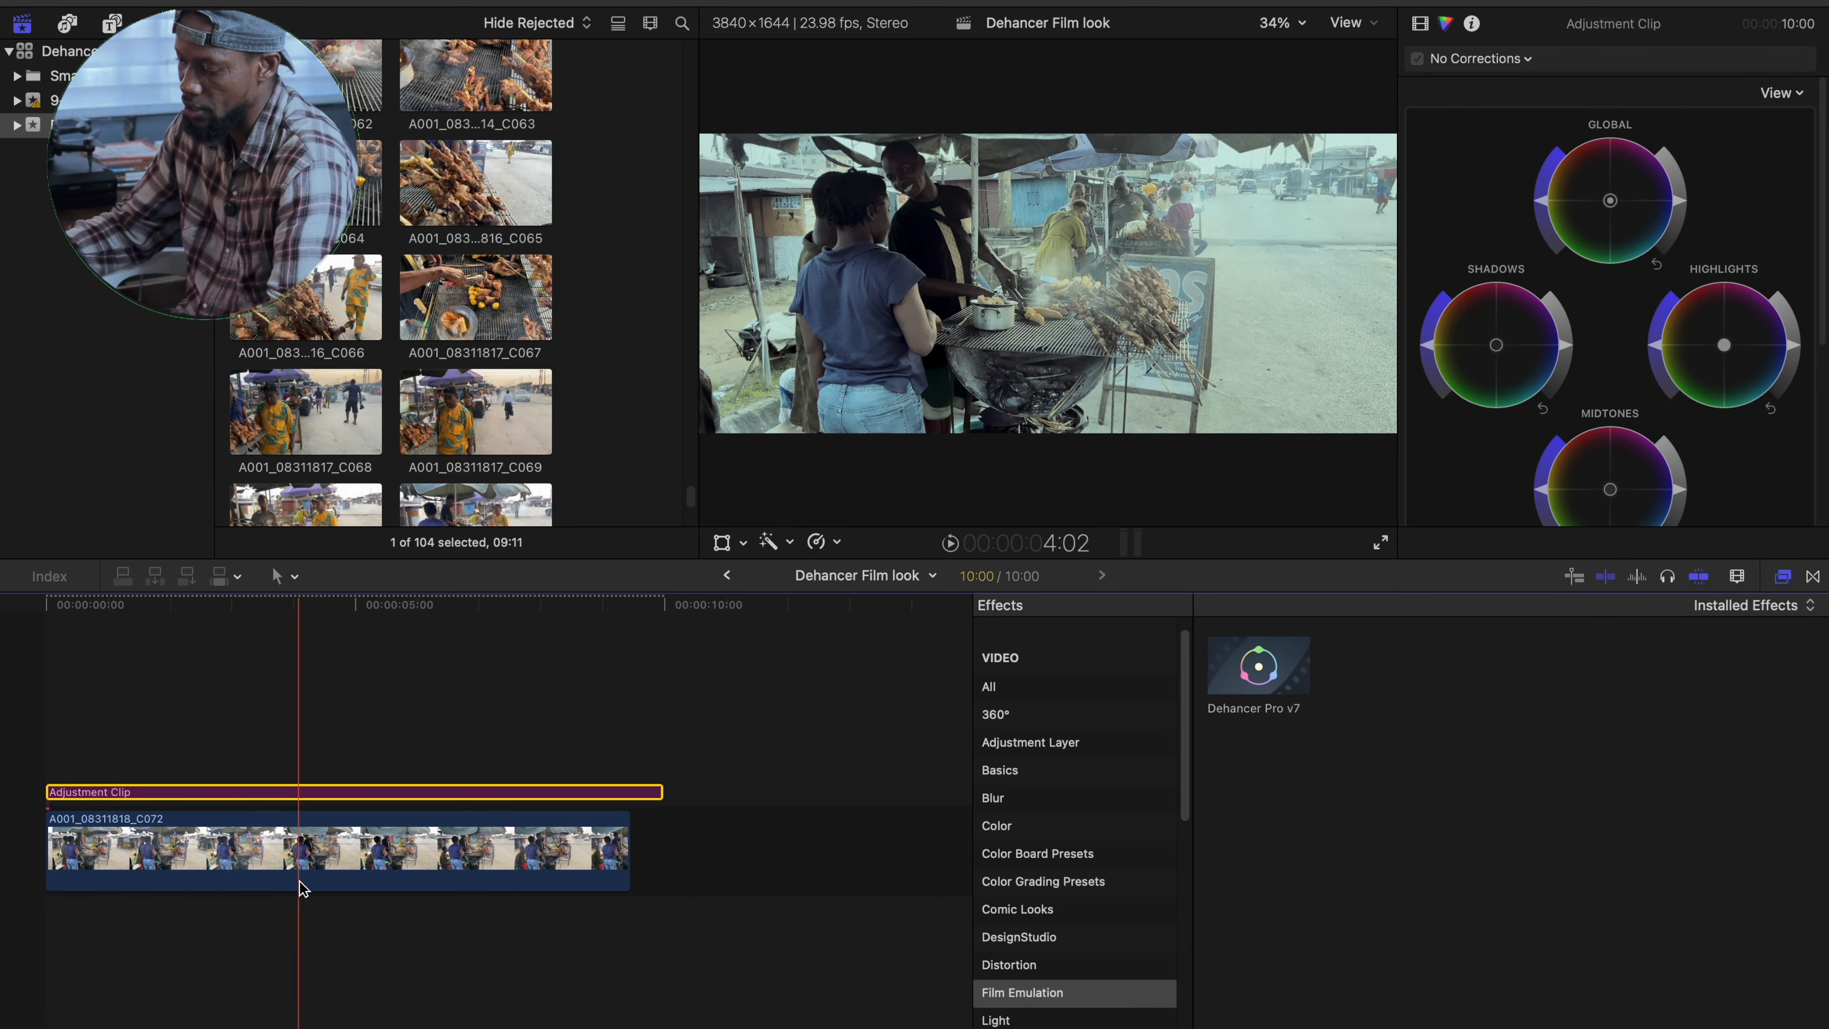
left_click(246, 852)
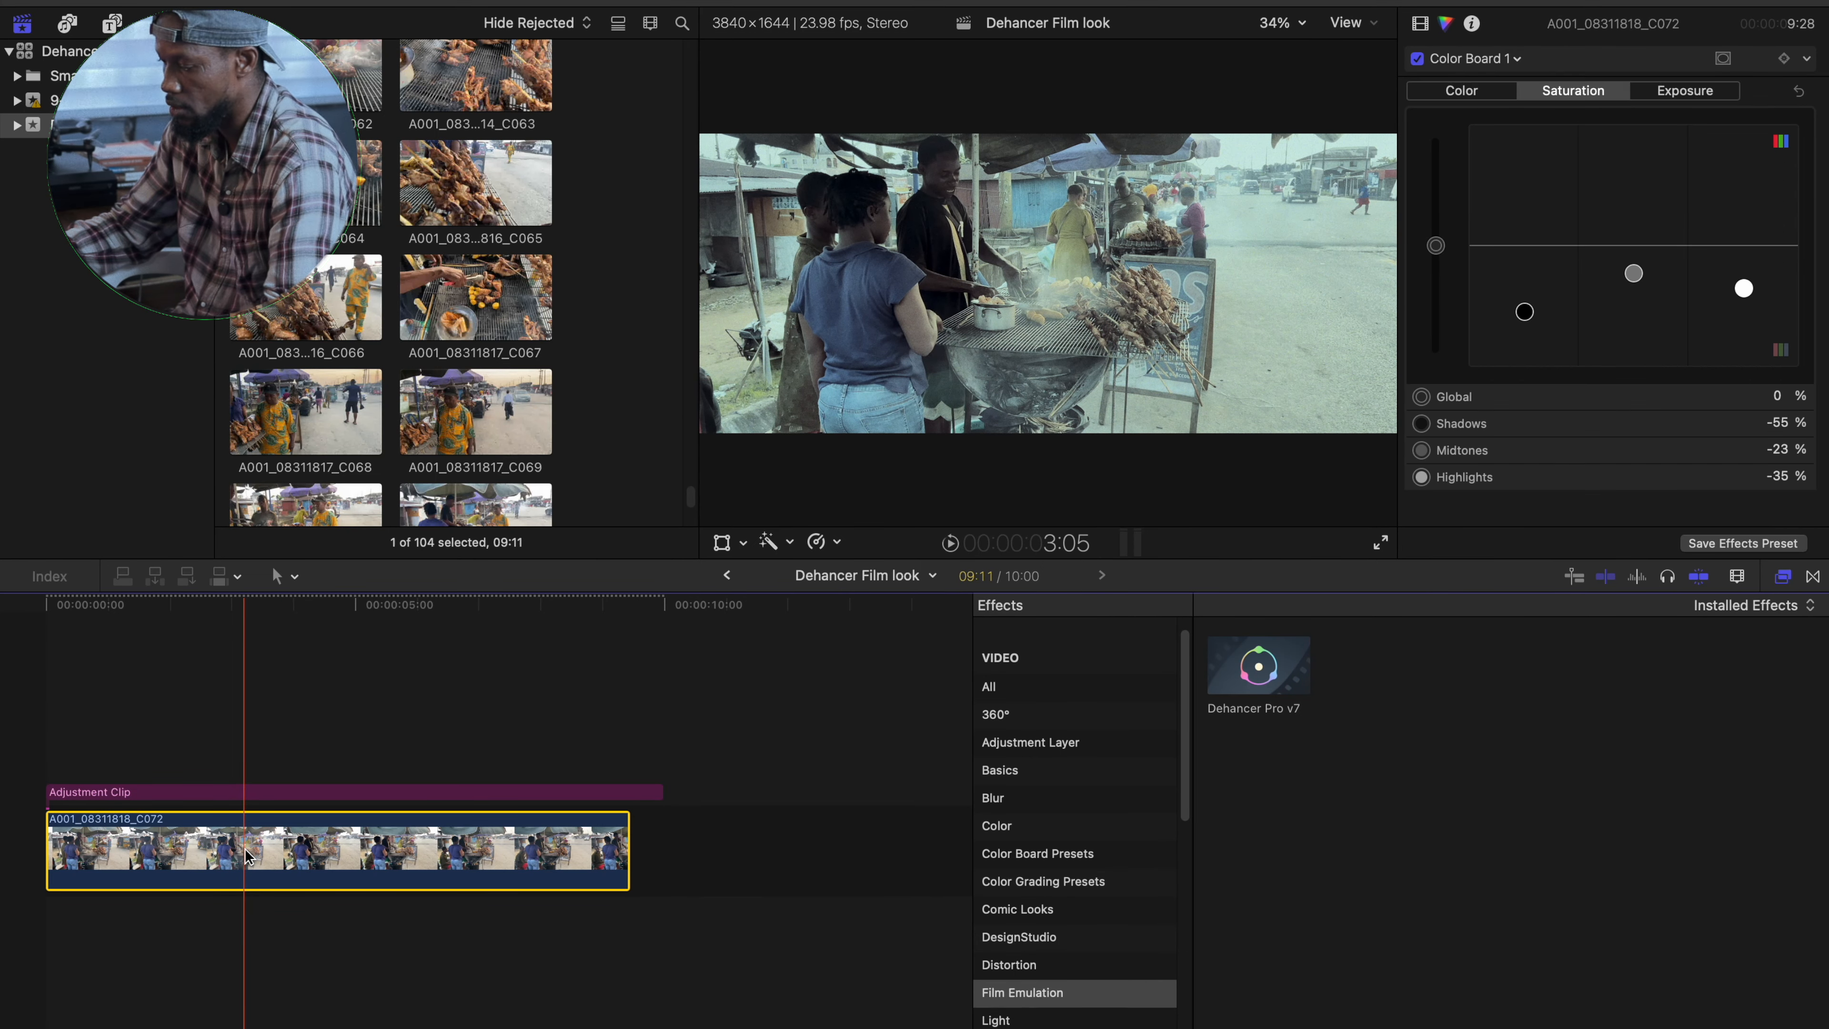
left_click(356, 792)
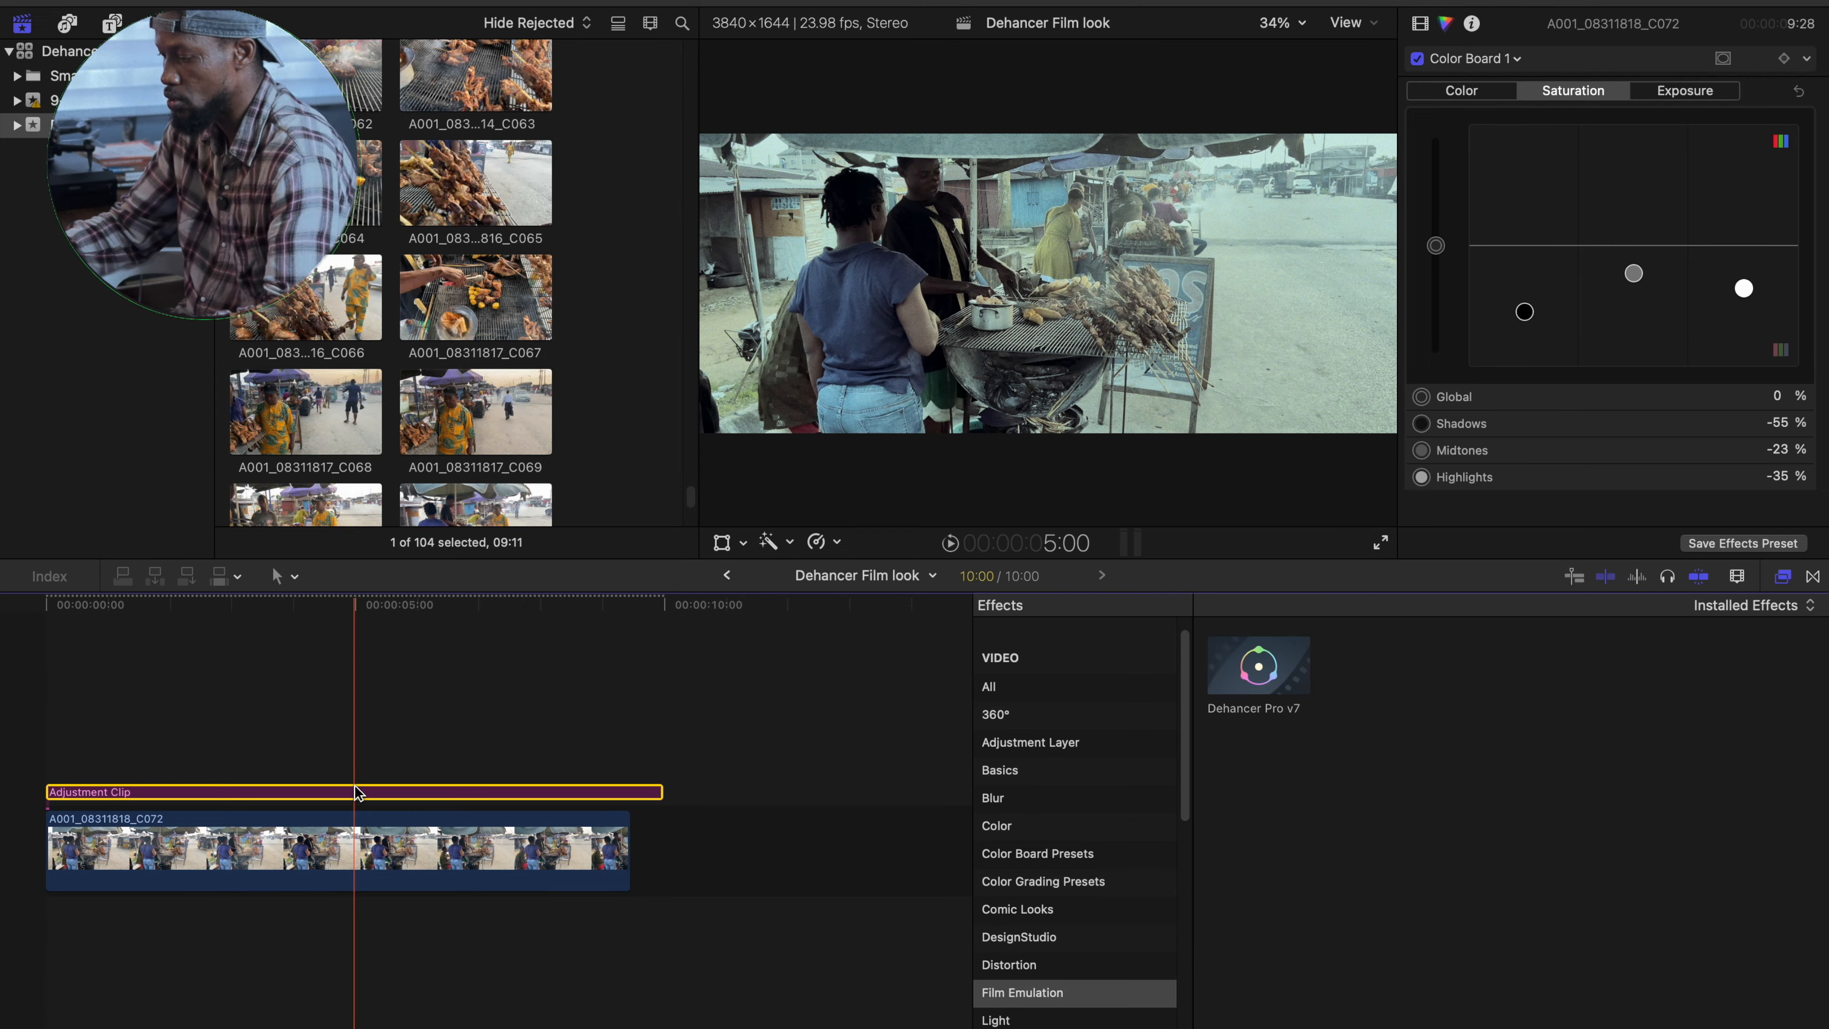
key("Delete")
- Compare the picture with Dehancer Pro v7 off and on, and look through its Input, Film, Expand and Print settings
key("space")
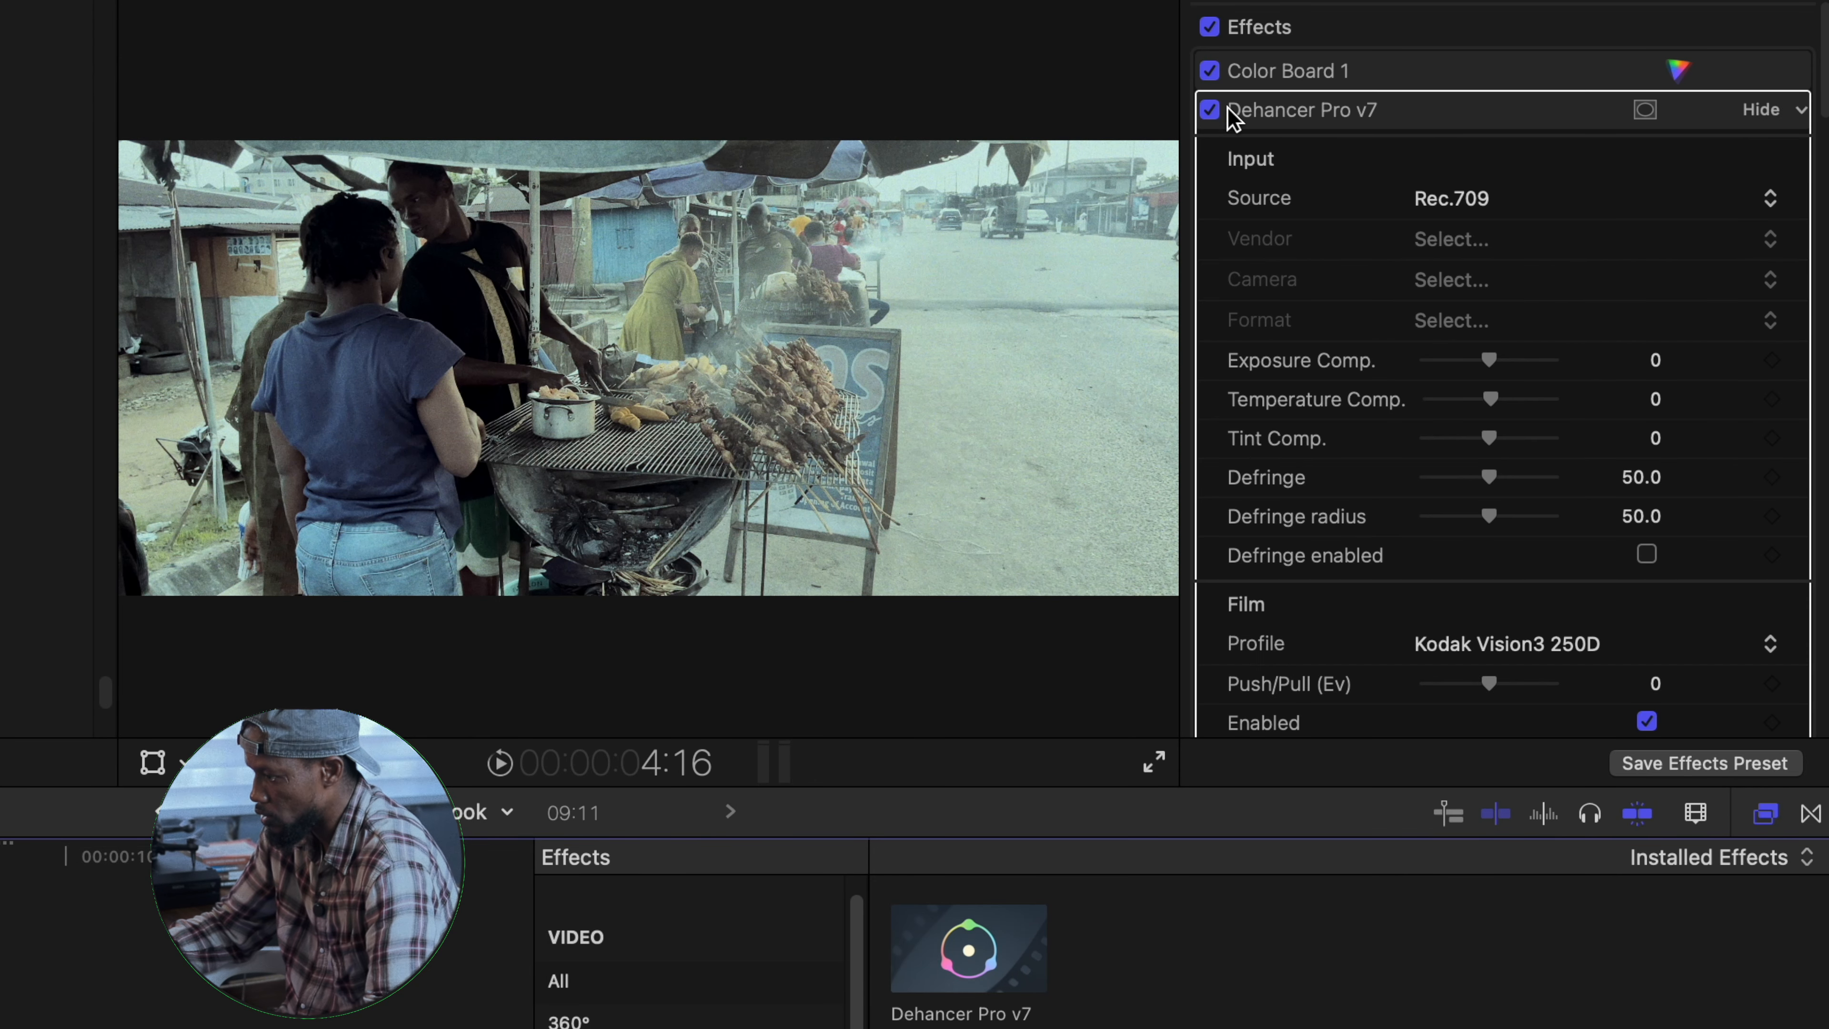
left_click(1210, 110)
left_click(1210, 110)
scroll(1404, 302, "down", 5)
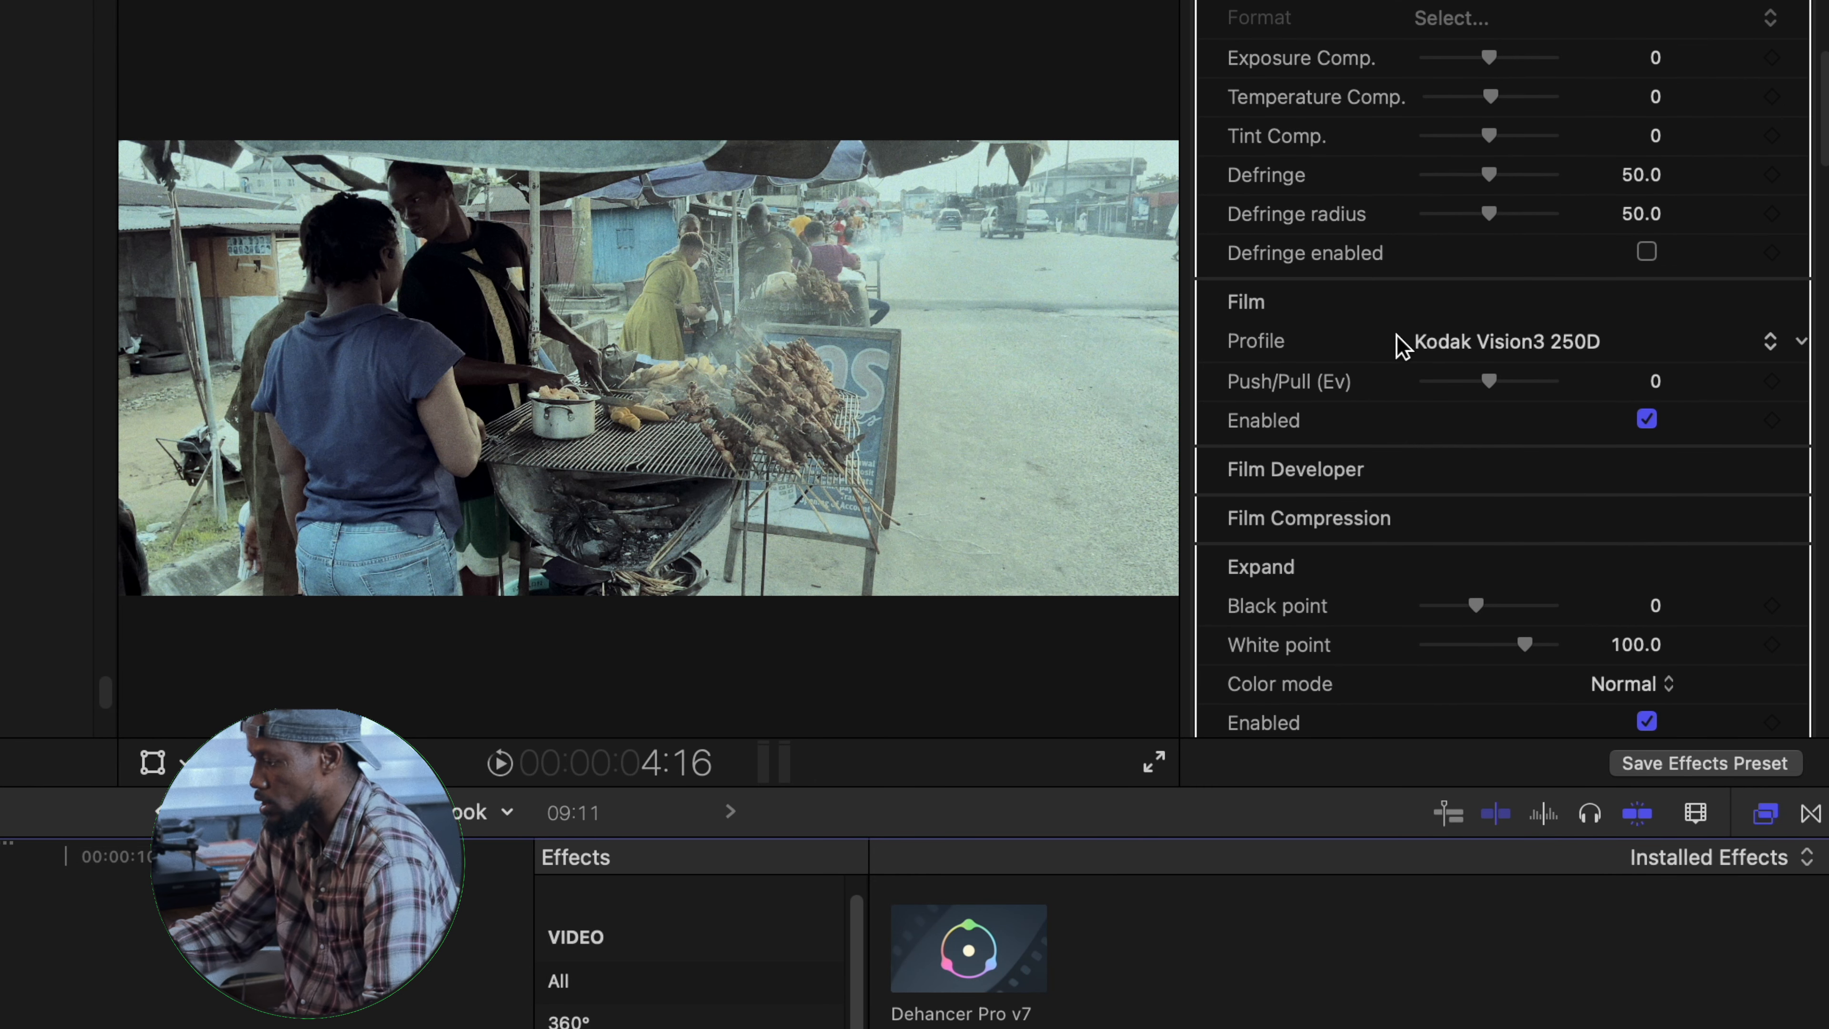
scroll(1390, 324, "down", 2)
scroll(1447, 310, "down", 2)
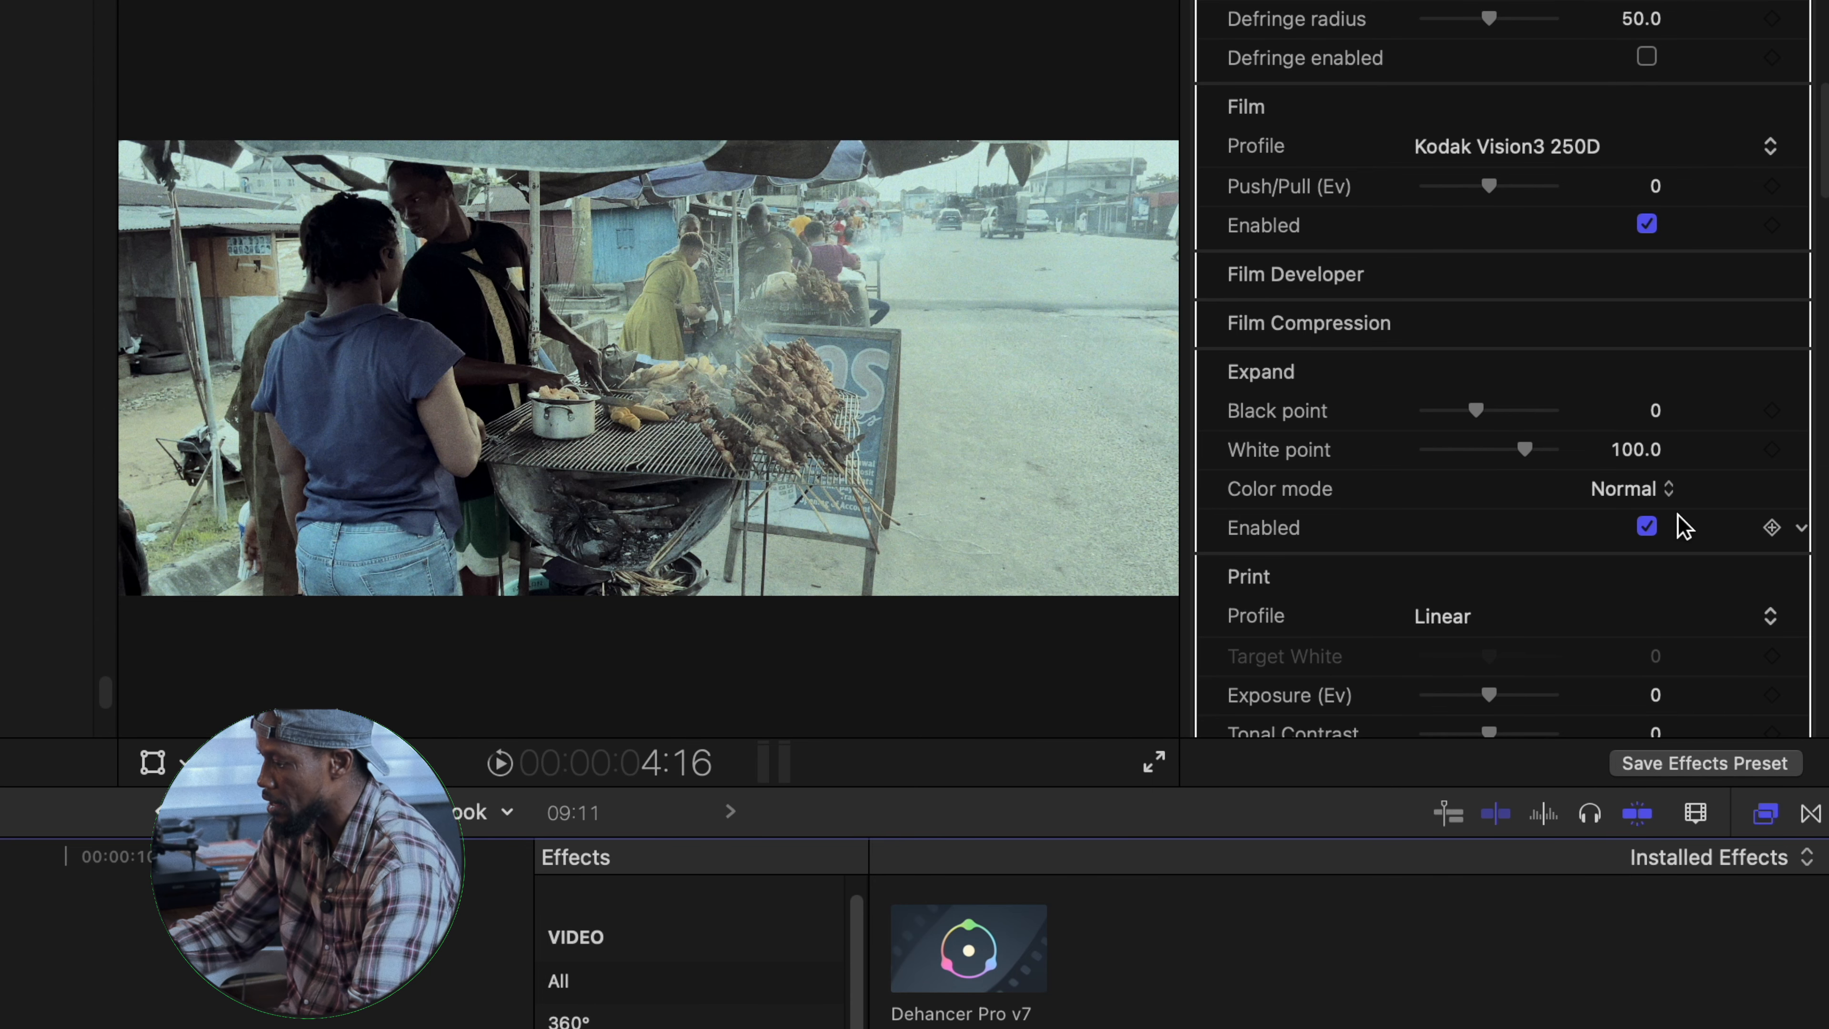
scroll(1543, 277, "up", 7)
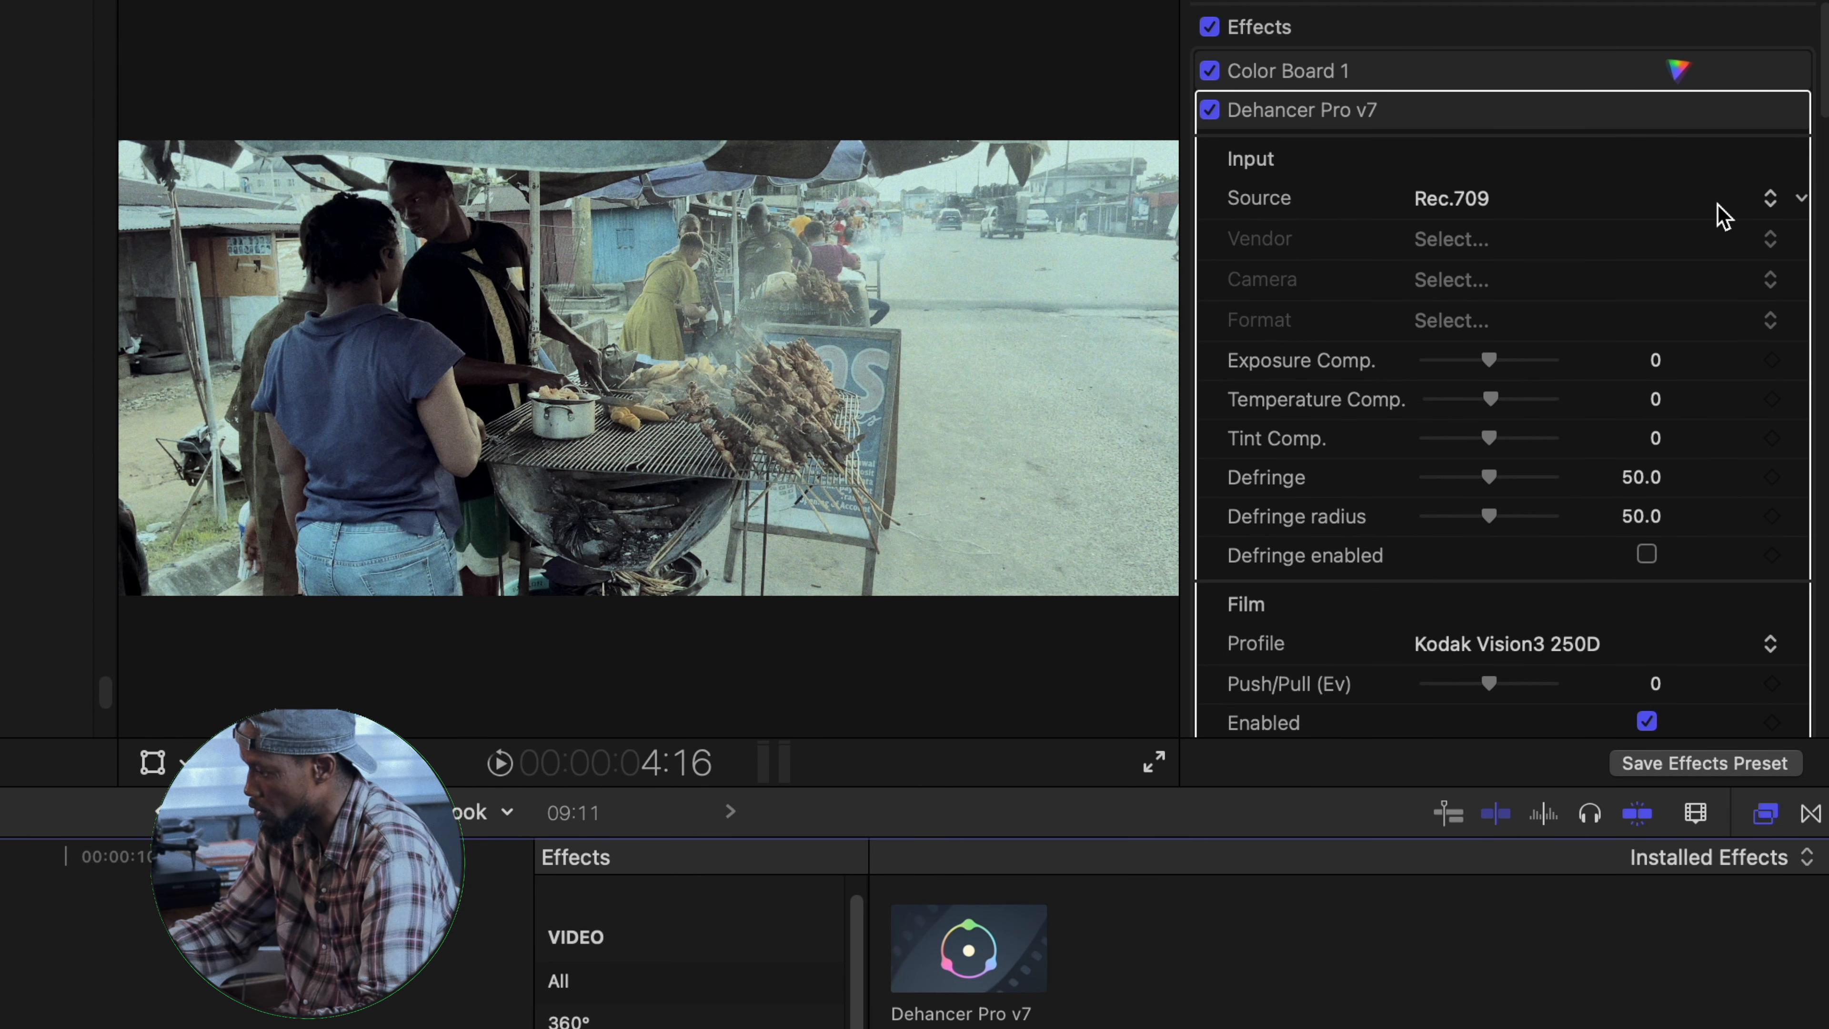
- Set the Dehancer input source to Choose Camera with Apple, iPhone and FiLMiC Pro HLG (10 bit), and compare the effect off and on
left_click(1714, 205)
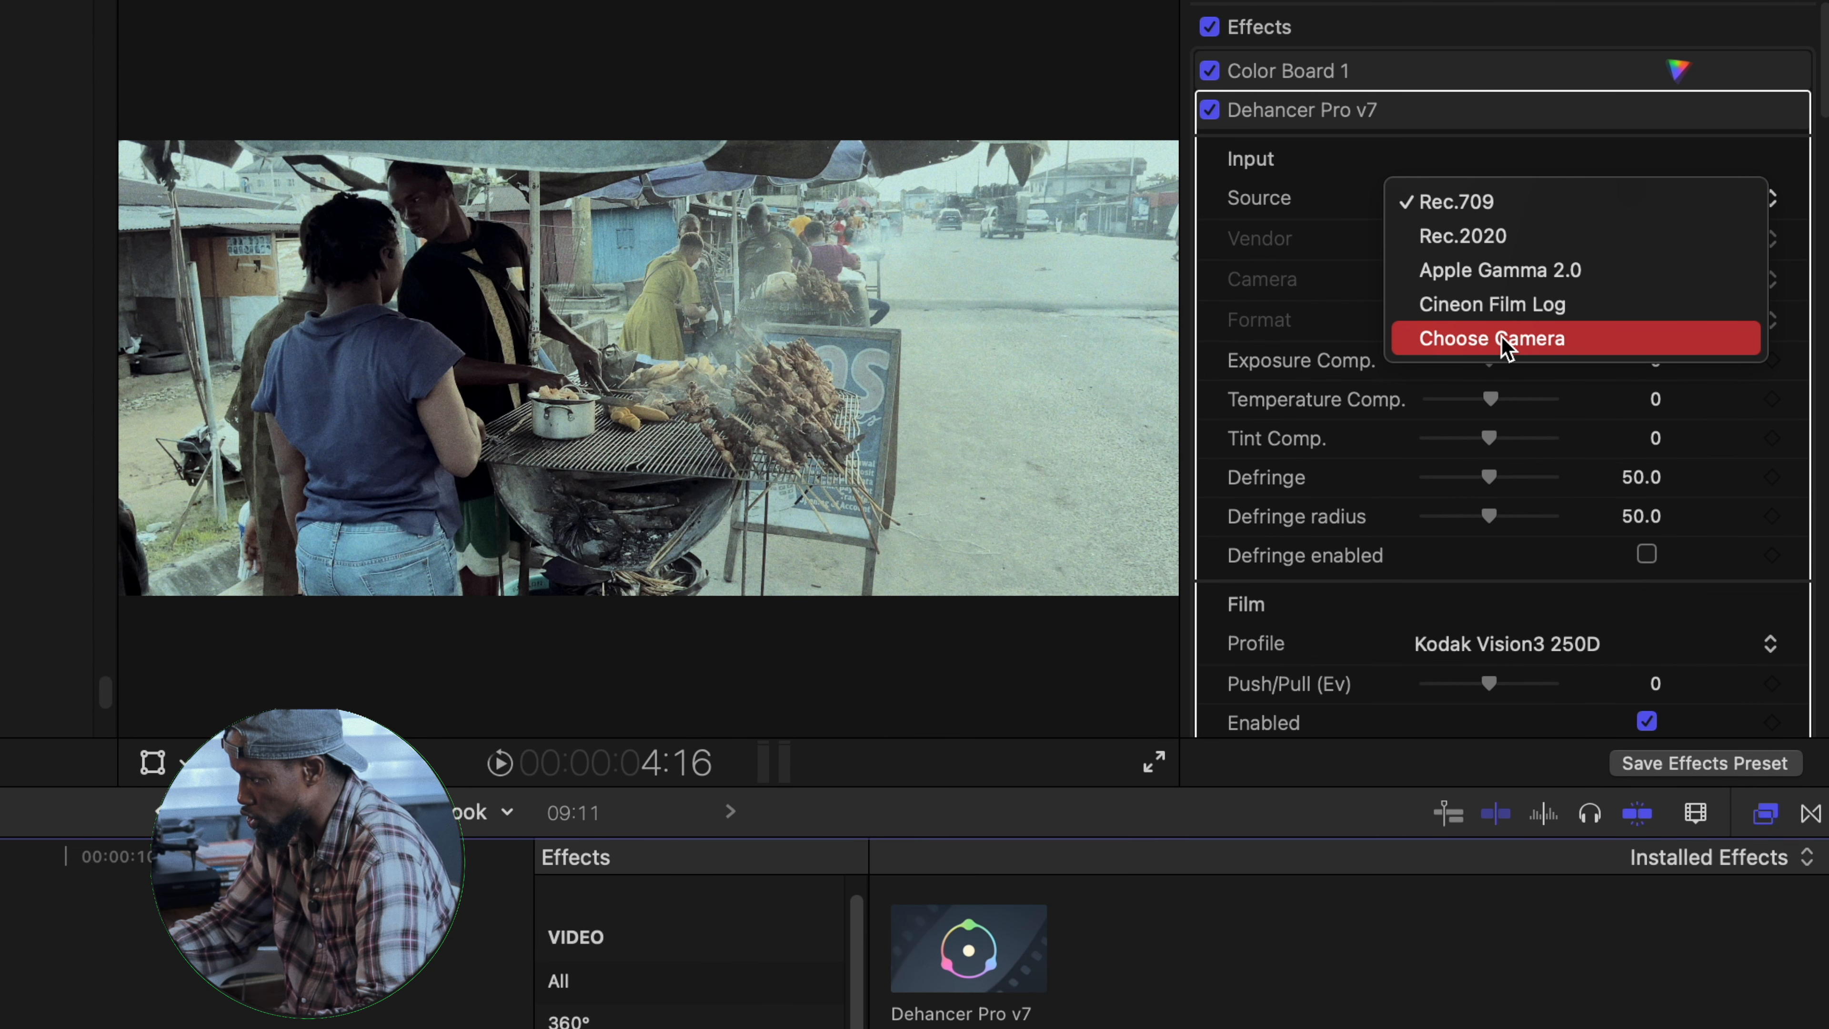
left_click(1547, 339)
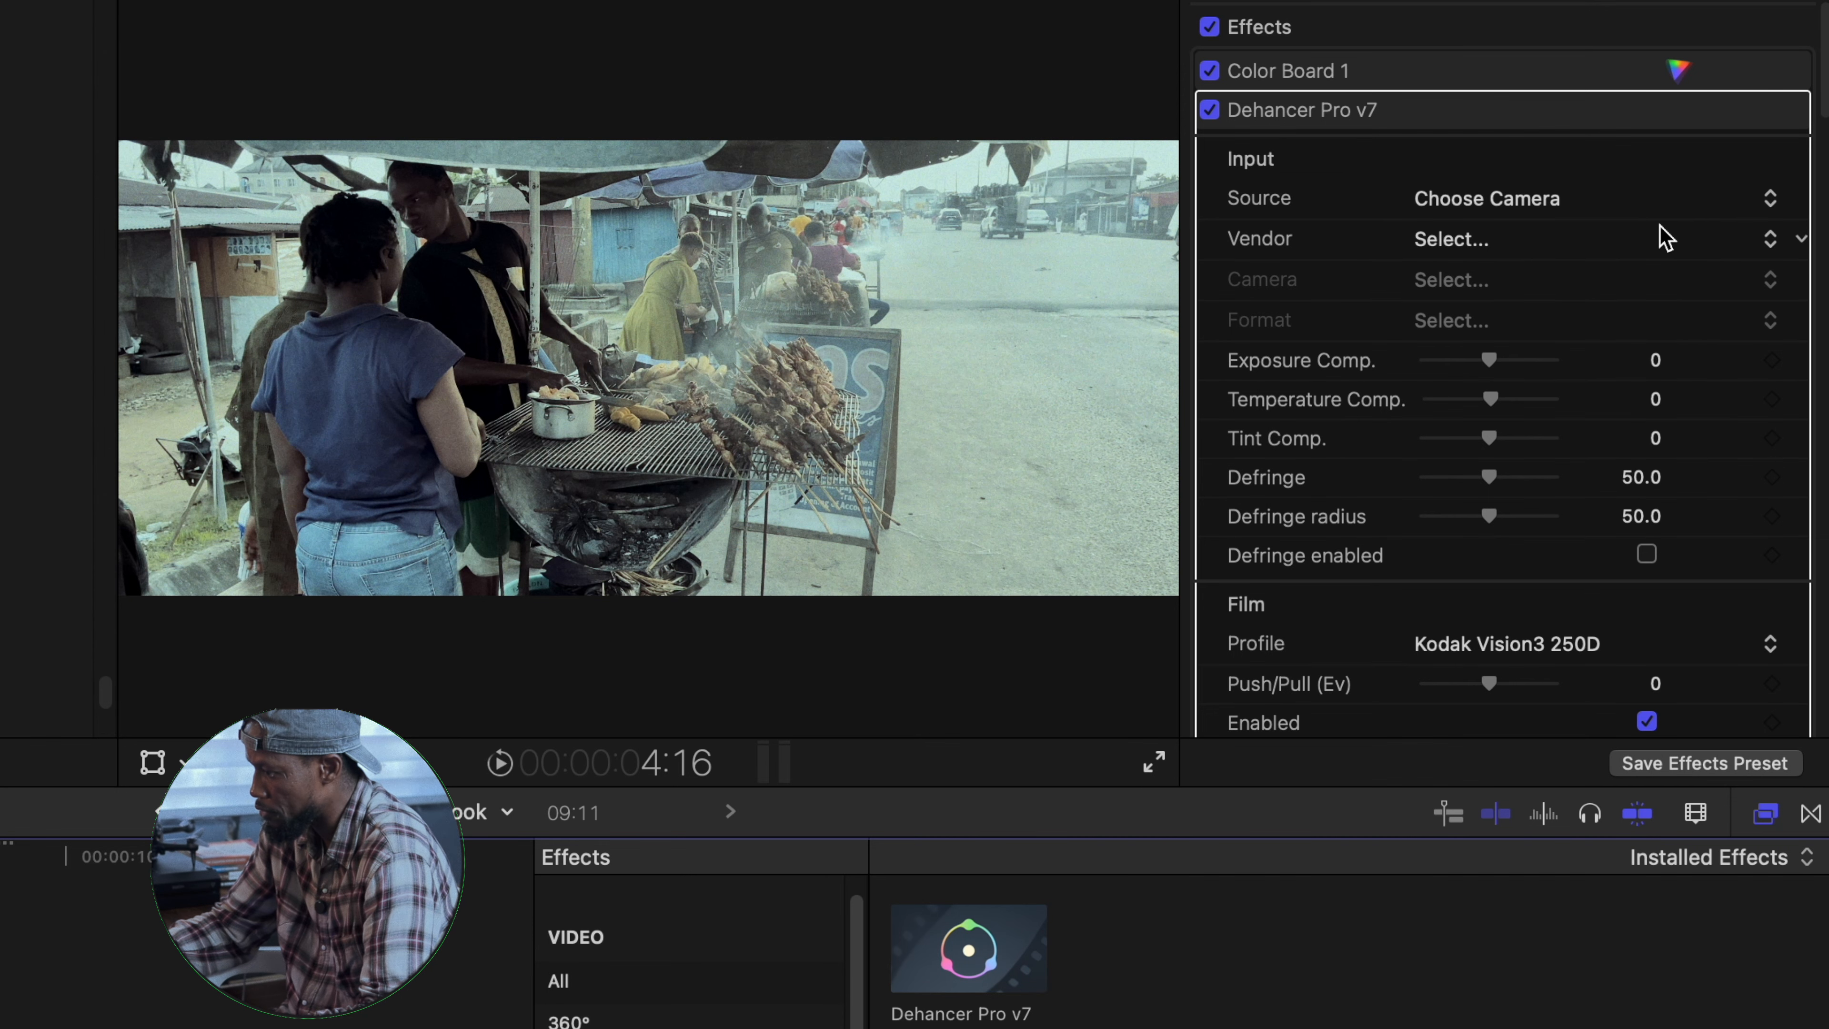
left_click(1660, 241)
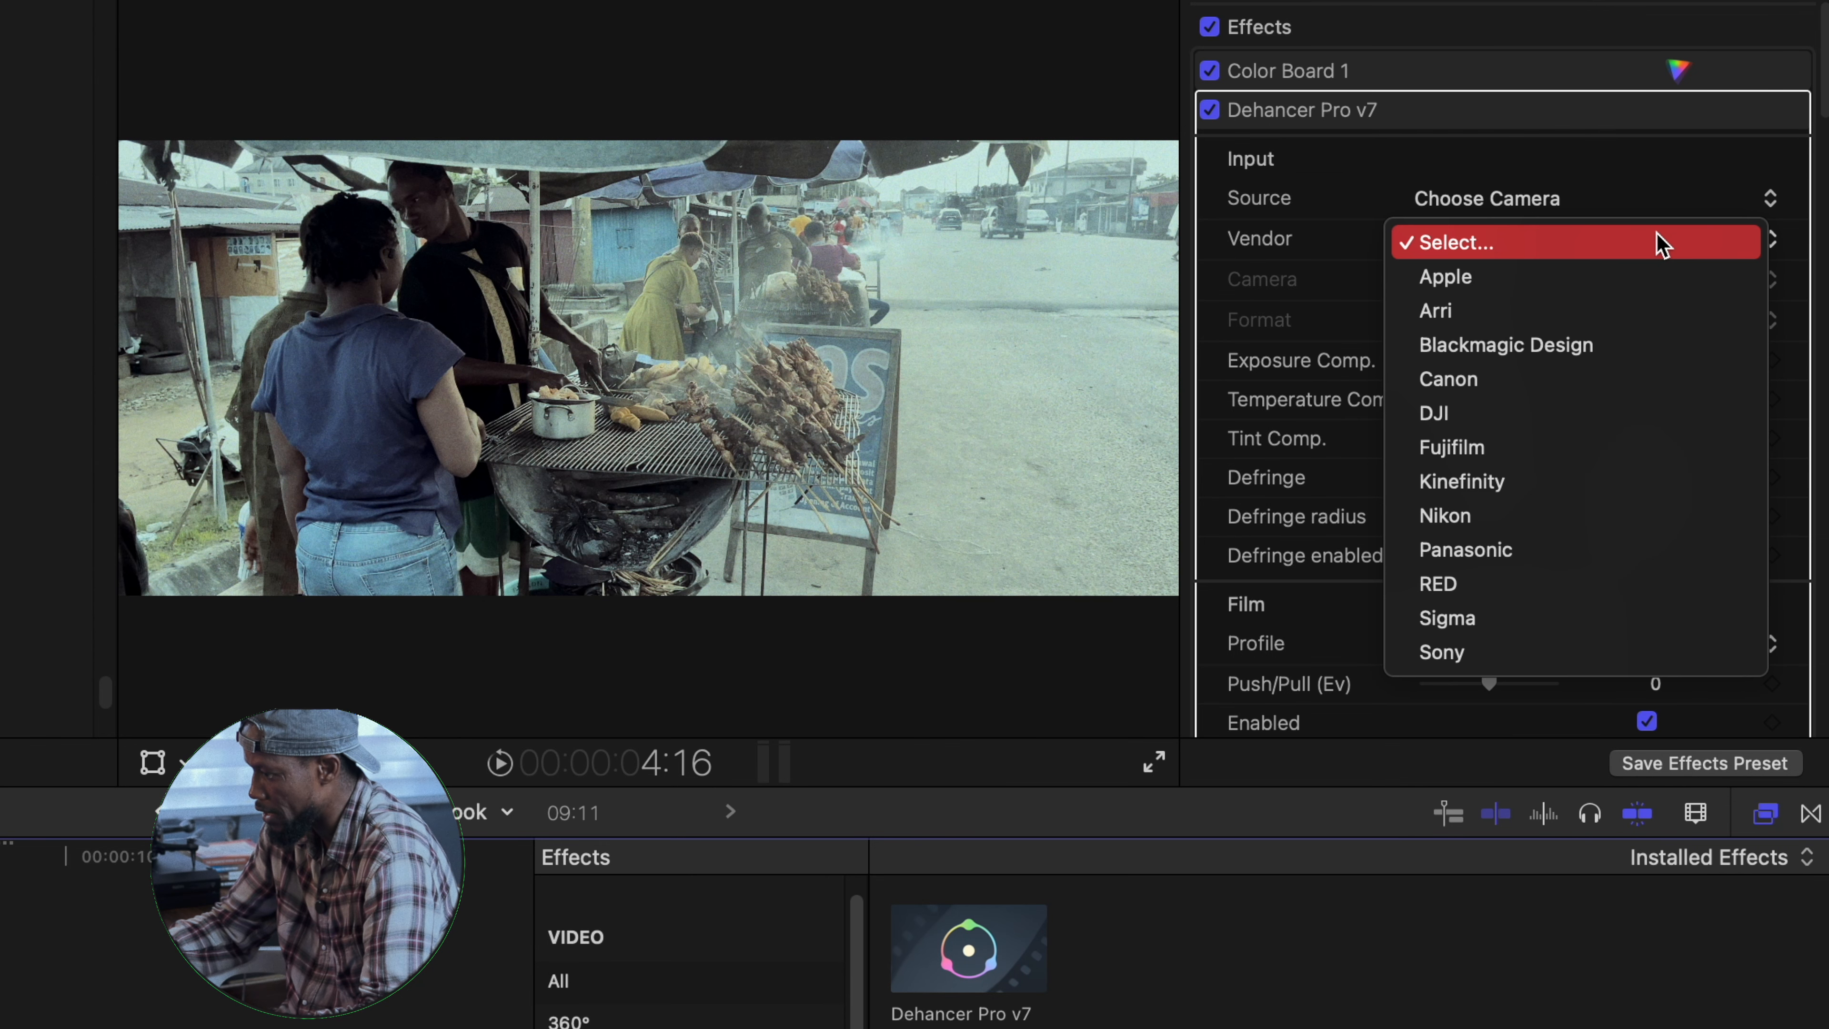
left_click(1503, 284)
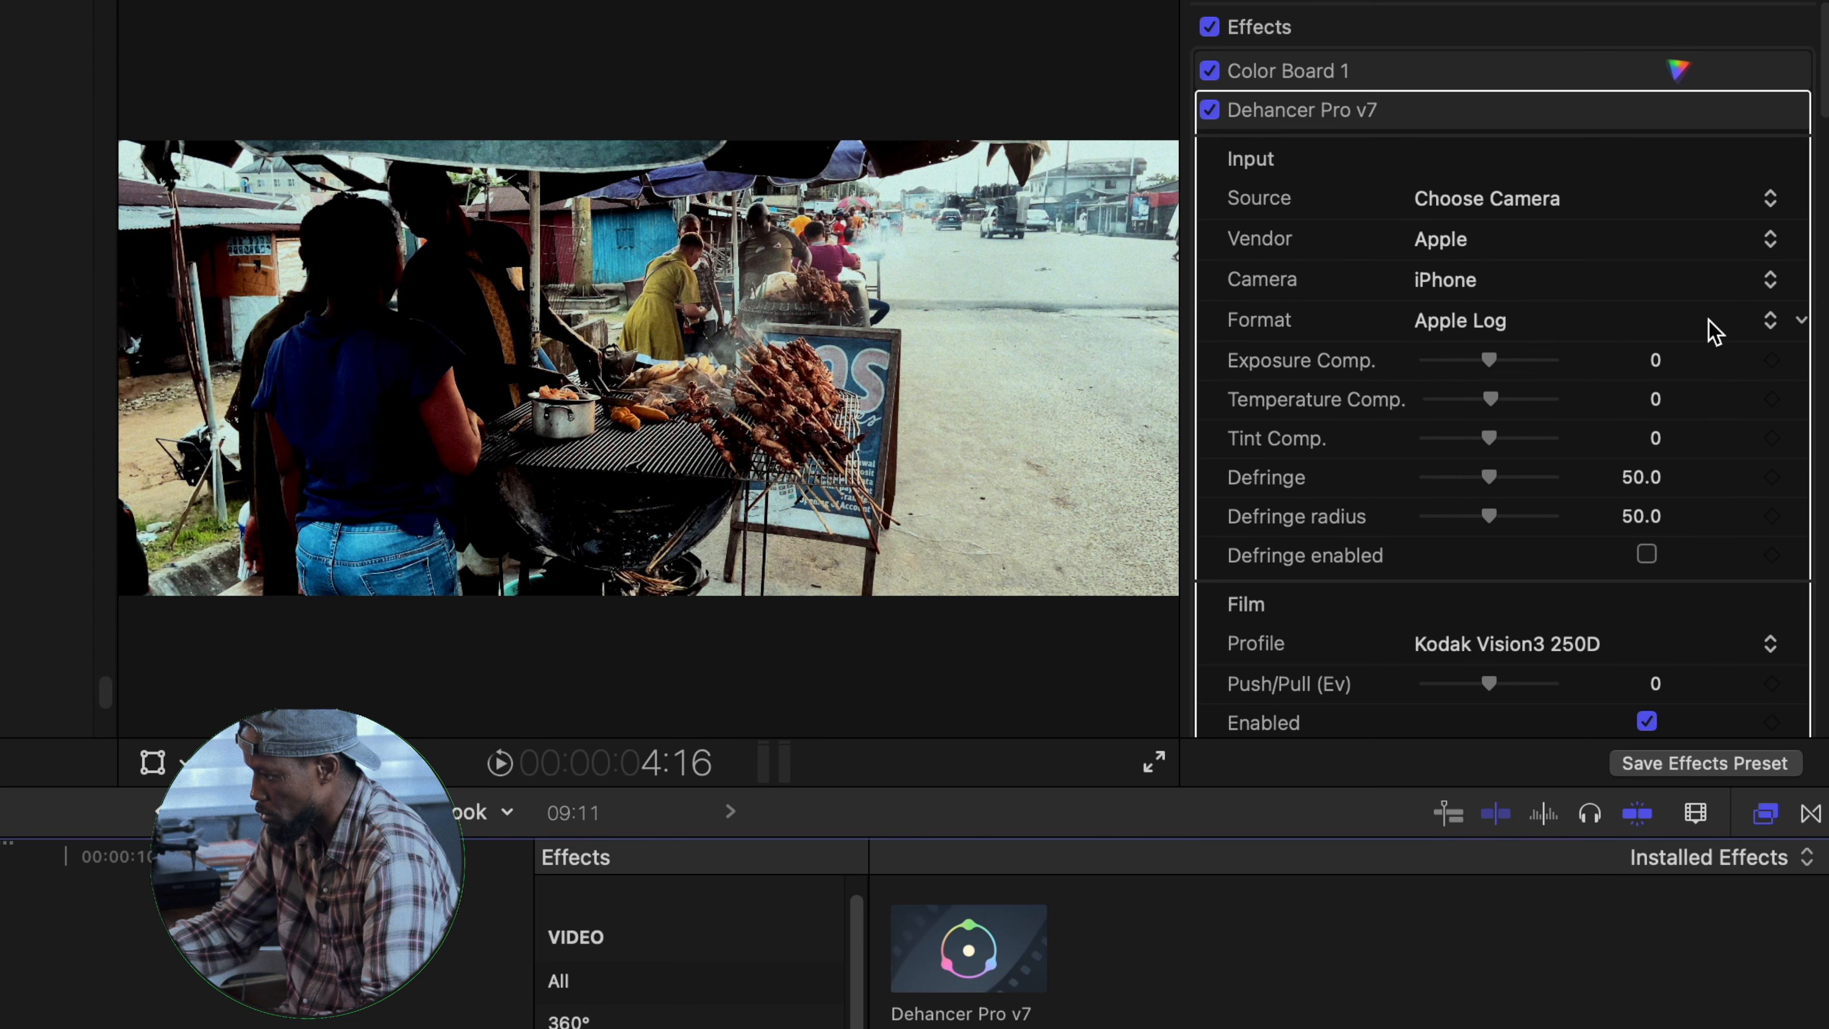
left_click(1736, 328)
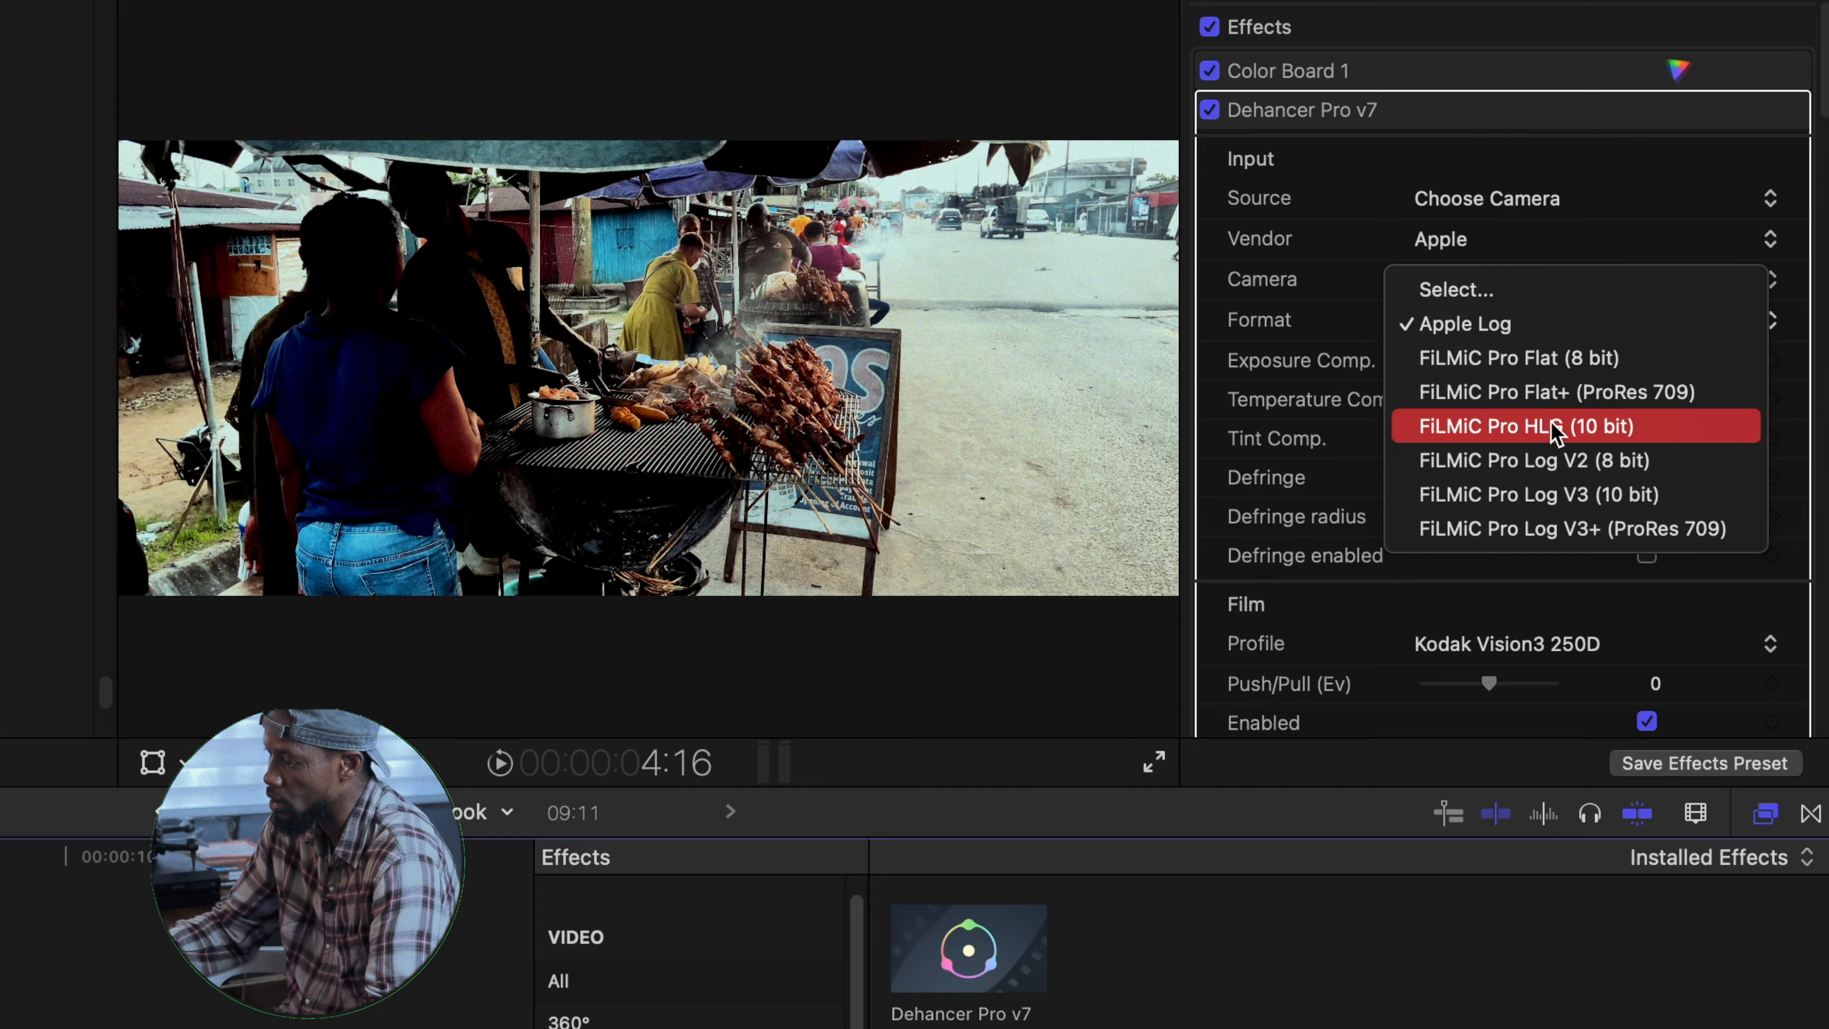
left_click(1556, 430)
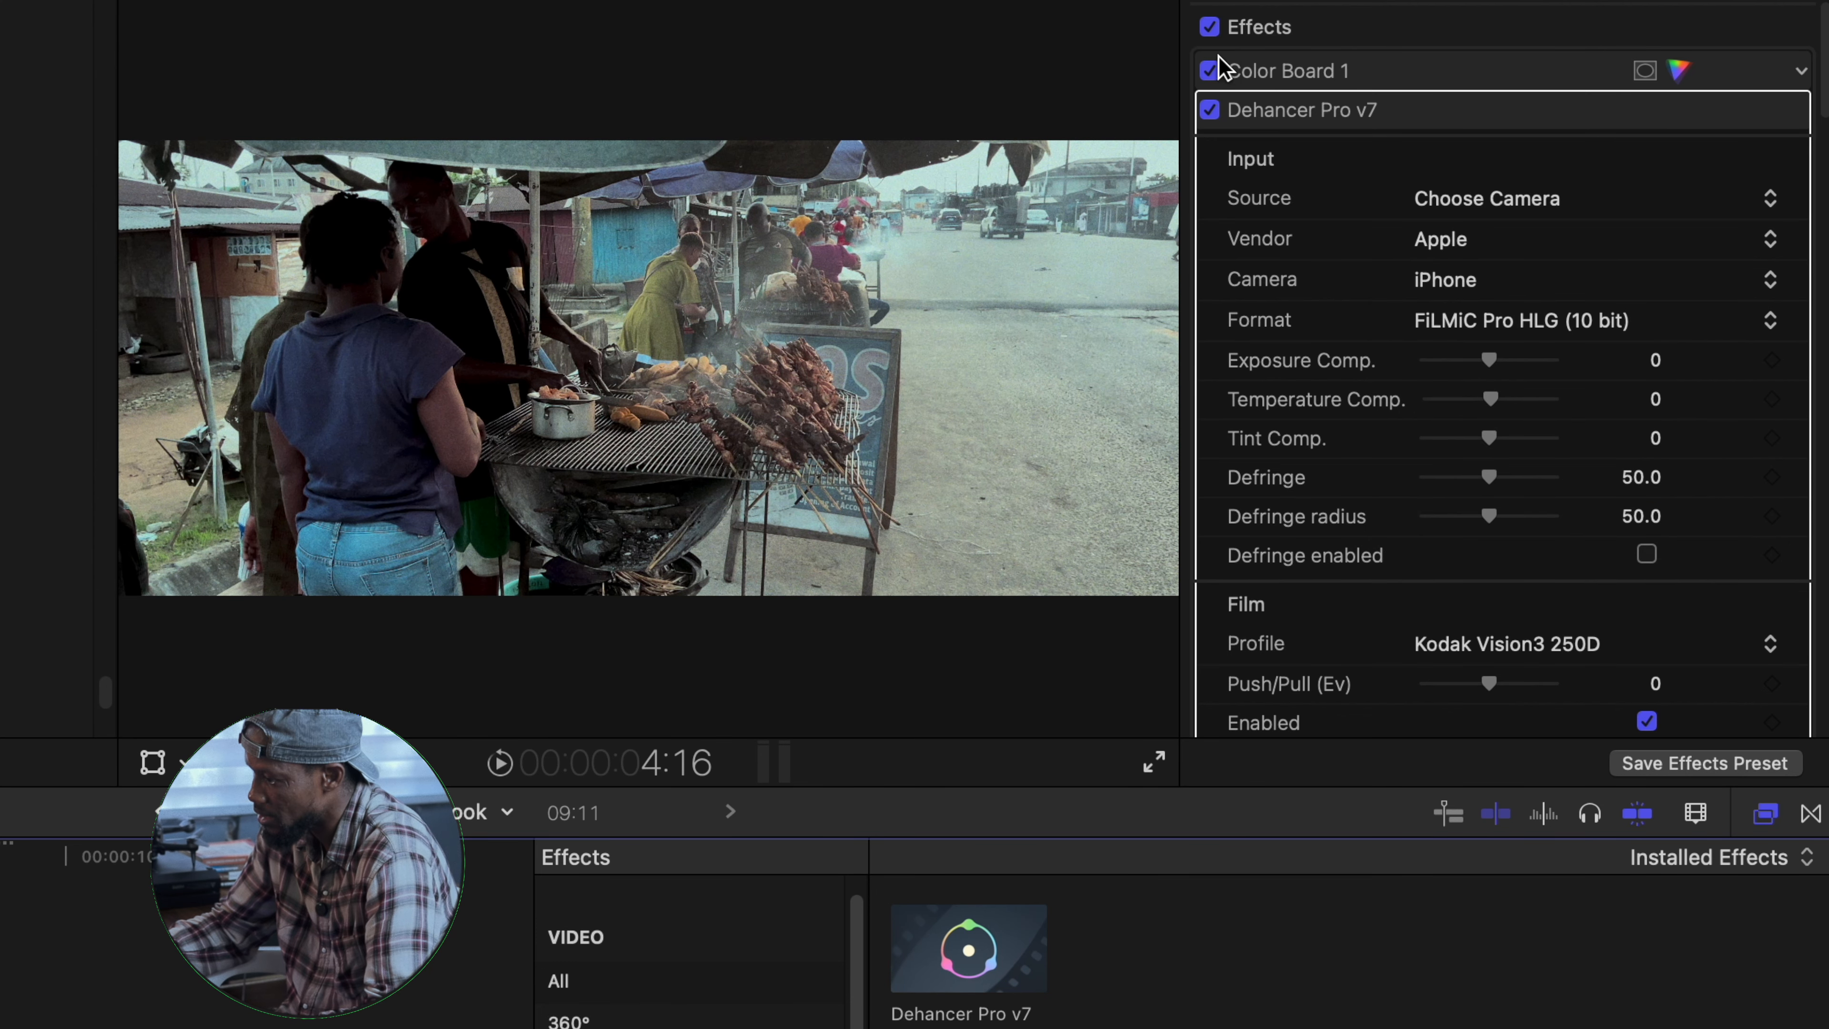
left_click(1214, 113)
left_click(1214, 114)
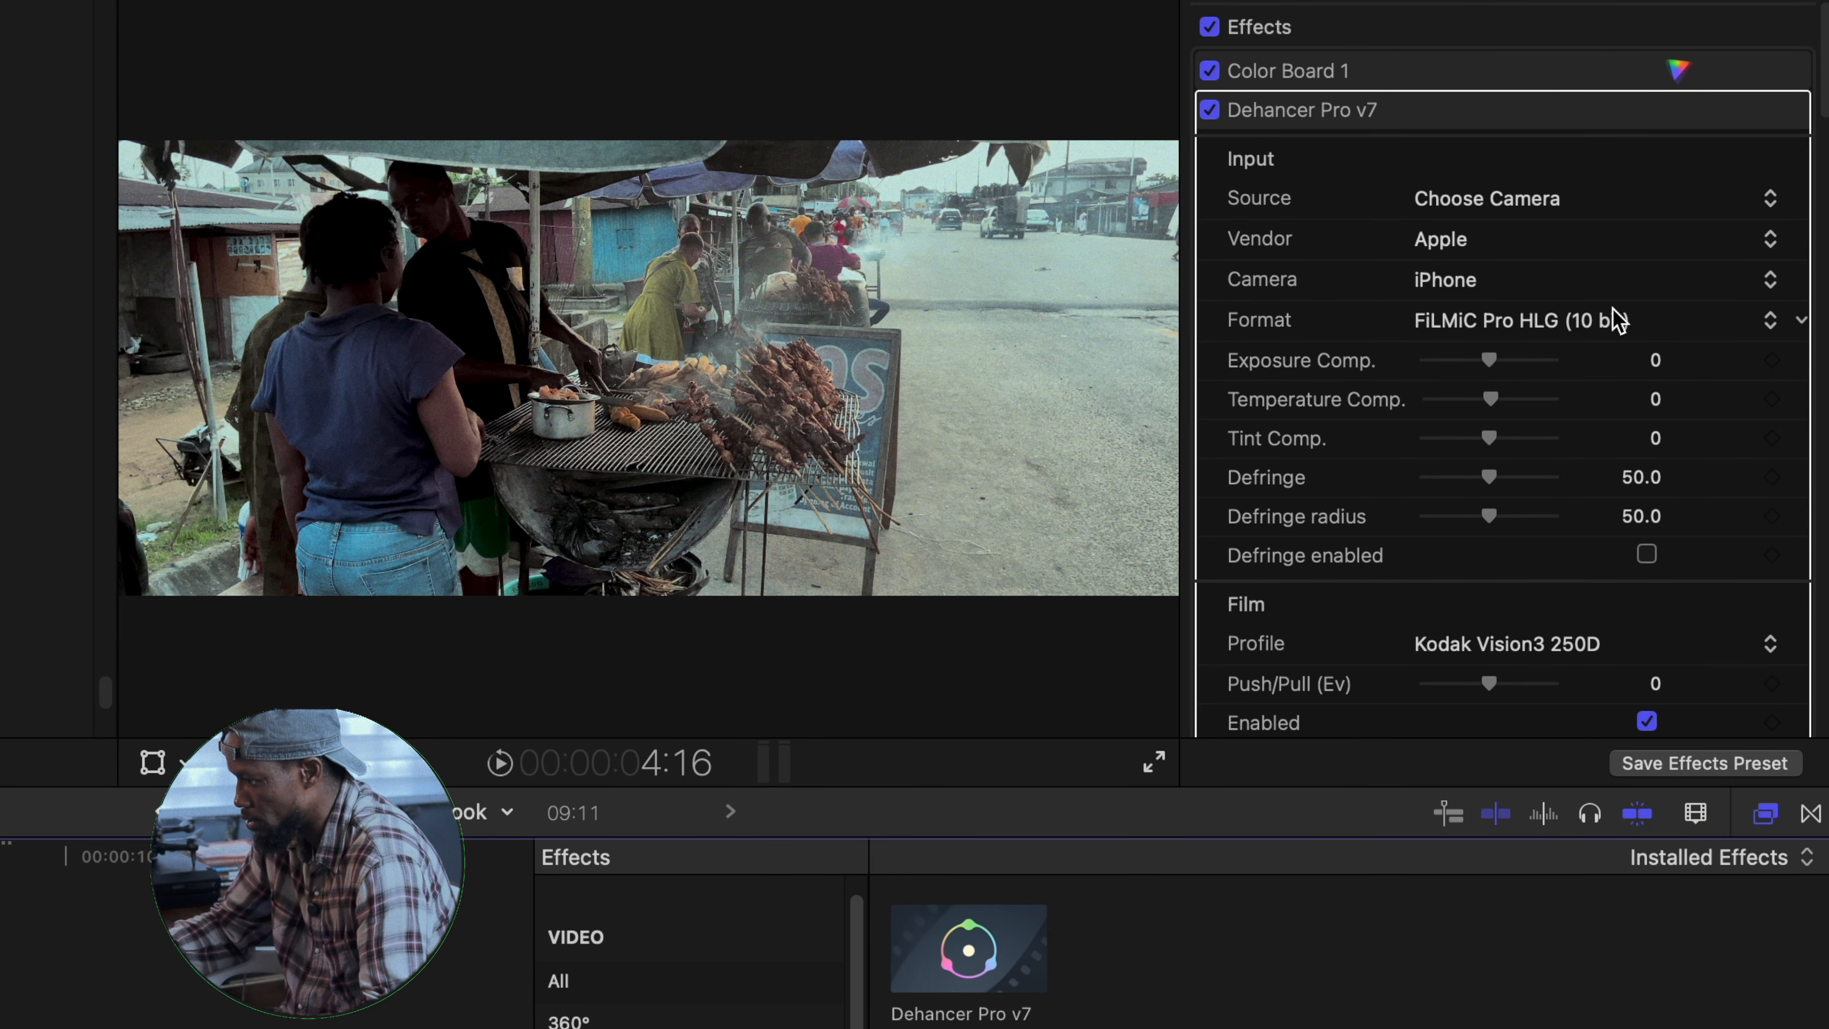
- Enable defringe and set the temperature compensation to 2.0 in the Dehancer input settings
scroll(1541, 367, "down", 3)
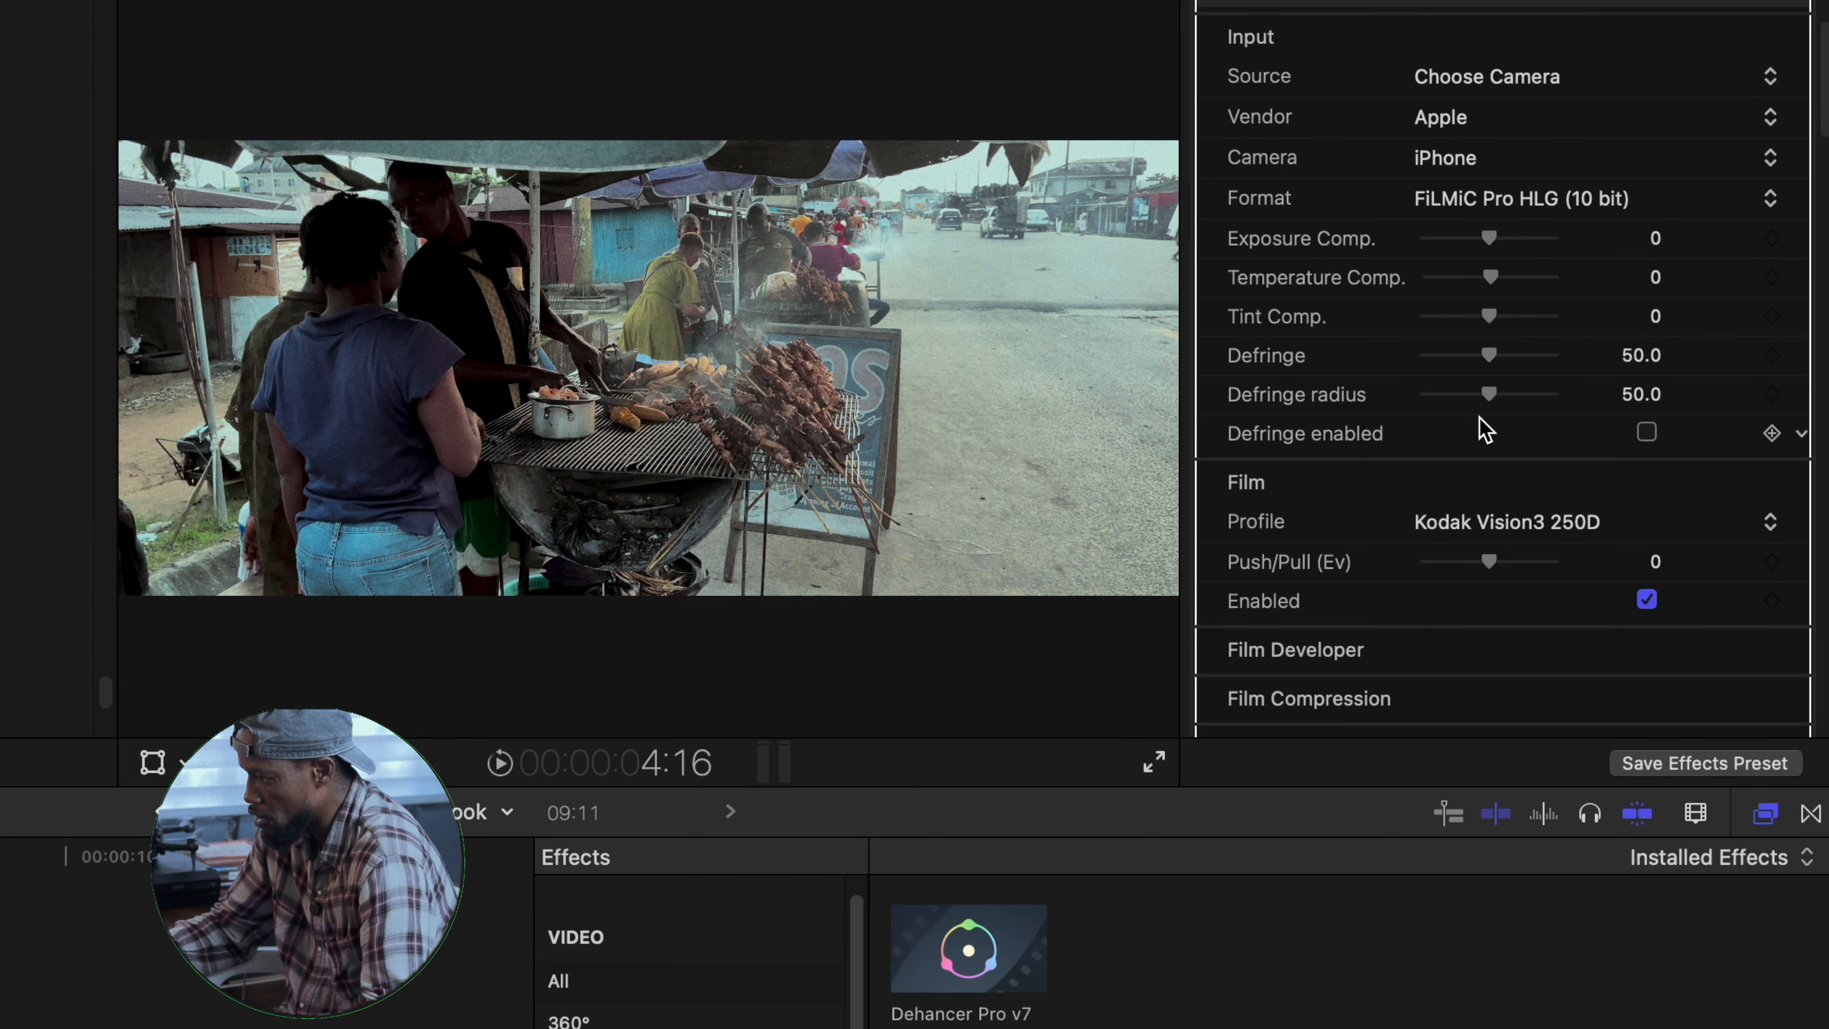
left_click(1649, 433)
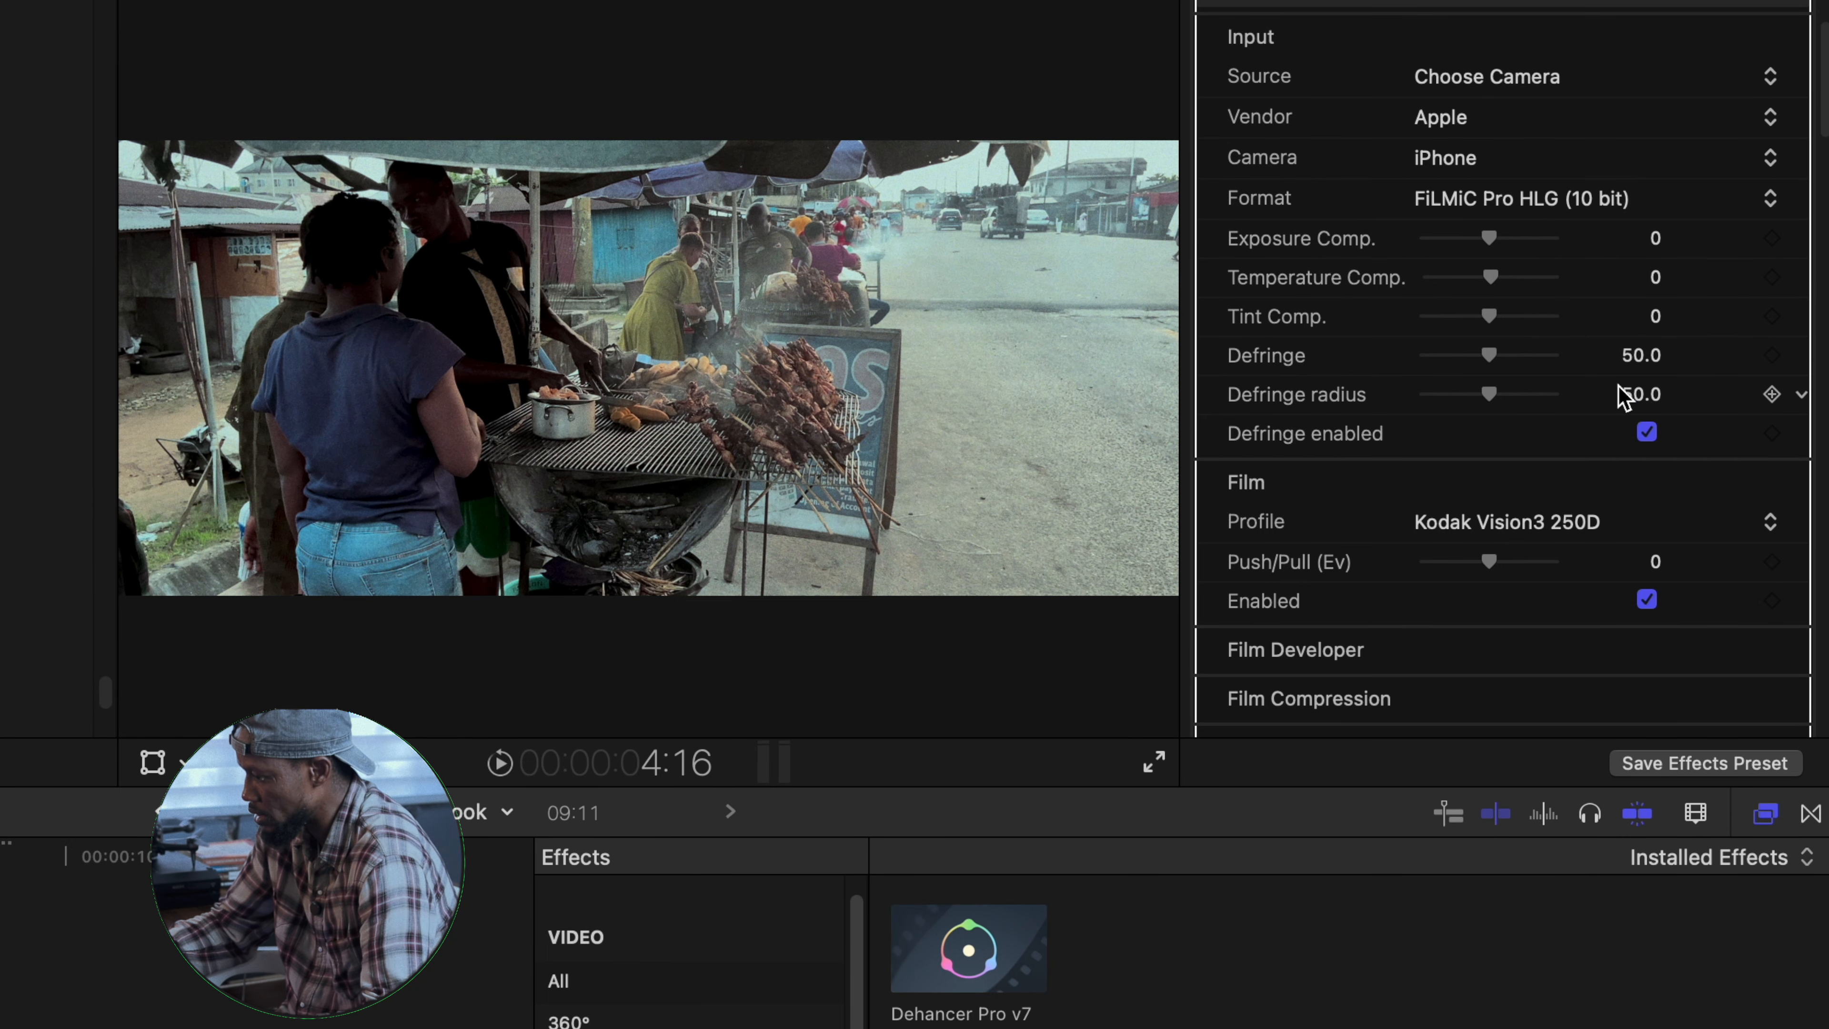
left_click_drag(1491, 281, 1494, 288)
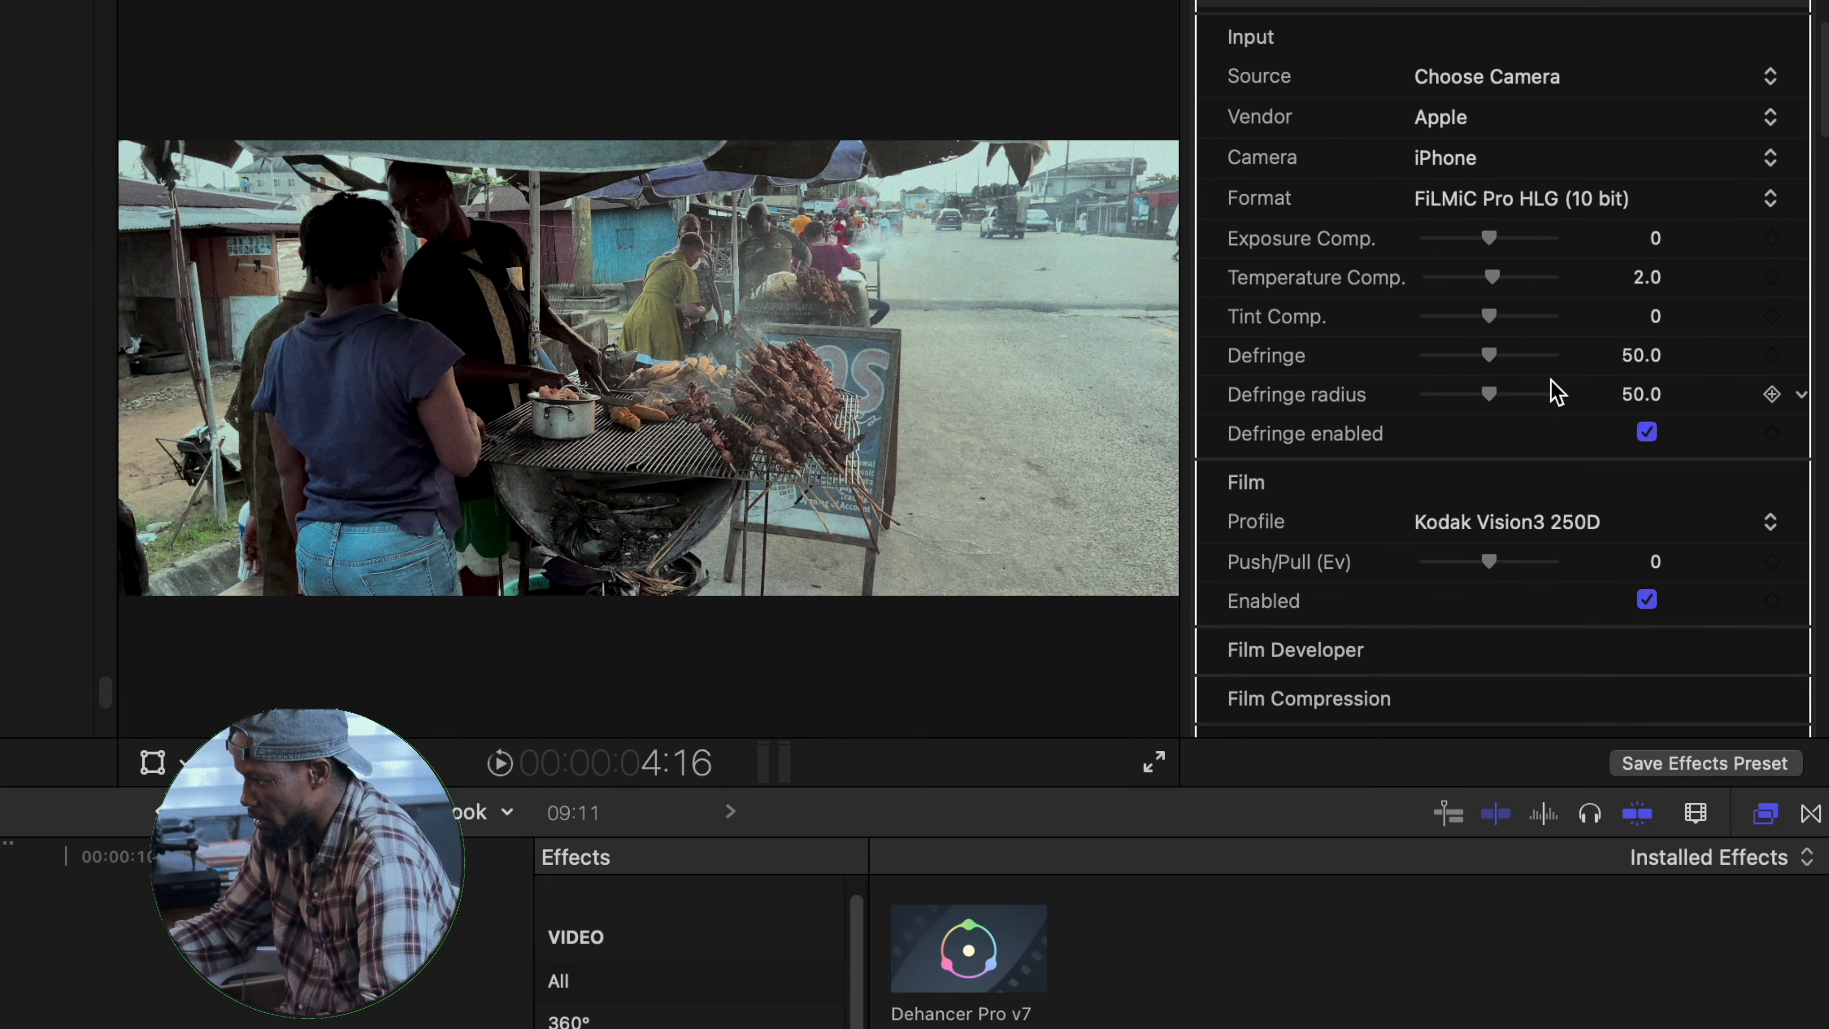
- Try the Agfa Agfacolor 100, Cinestill 50D and Fujicolor 100 film profiles on the clip
scroll(1535, 380, "down", 8)
scroll(1282, 249, "down", 1)
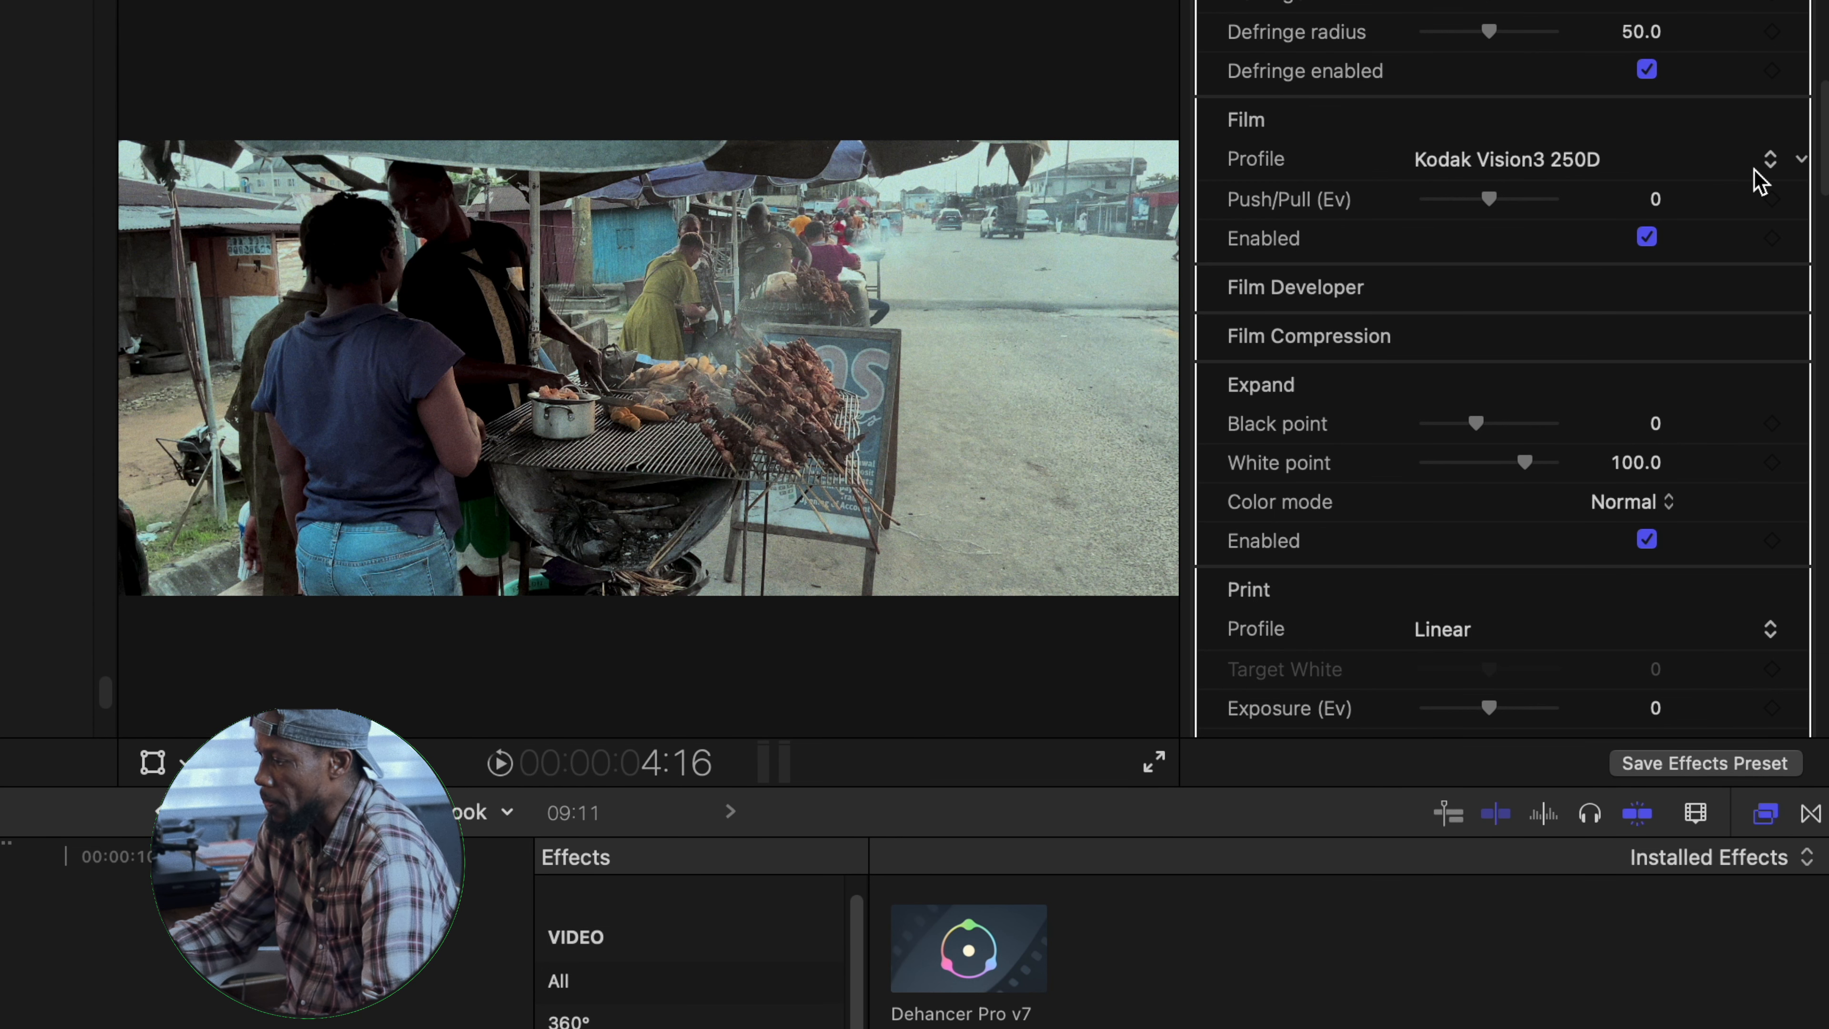
left_click(1775, 172)
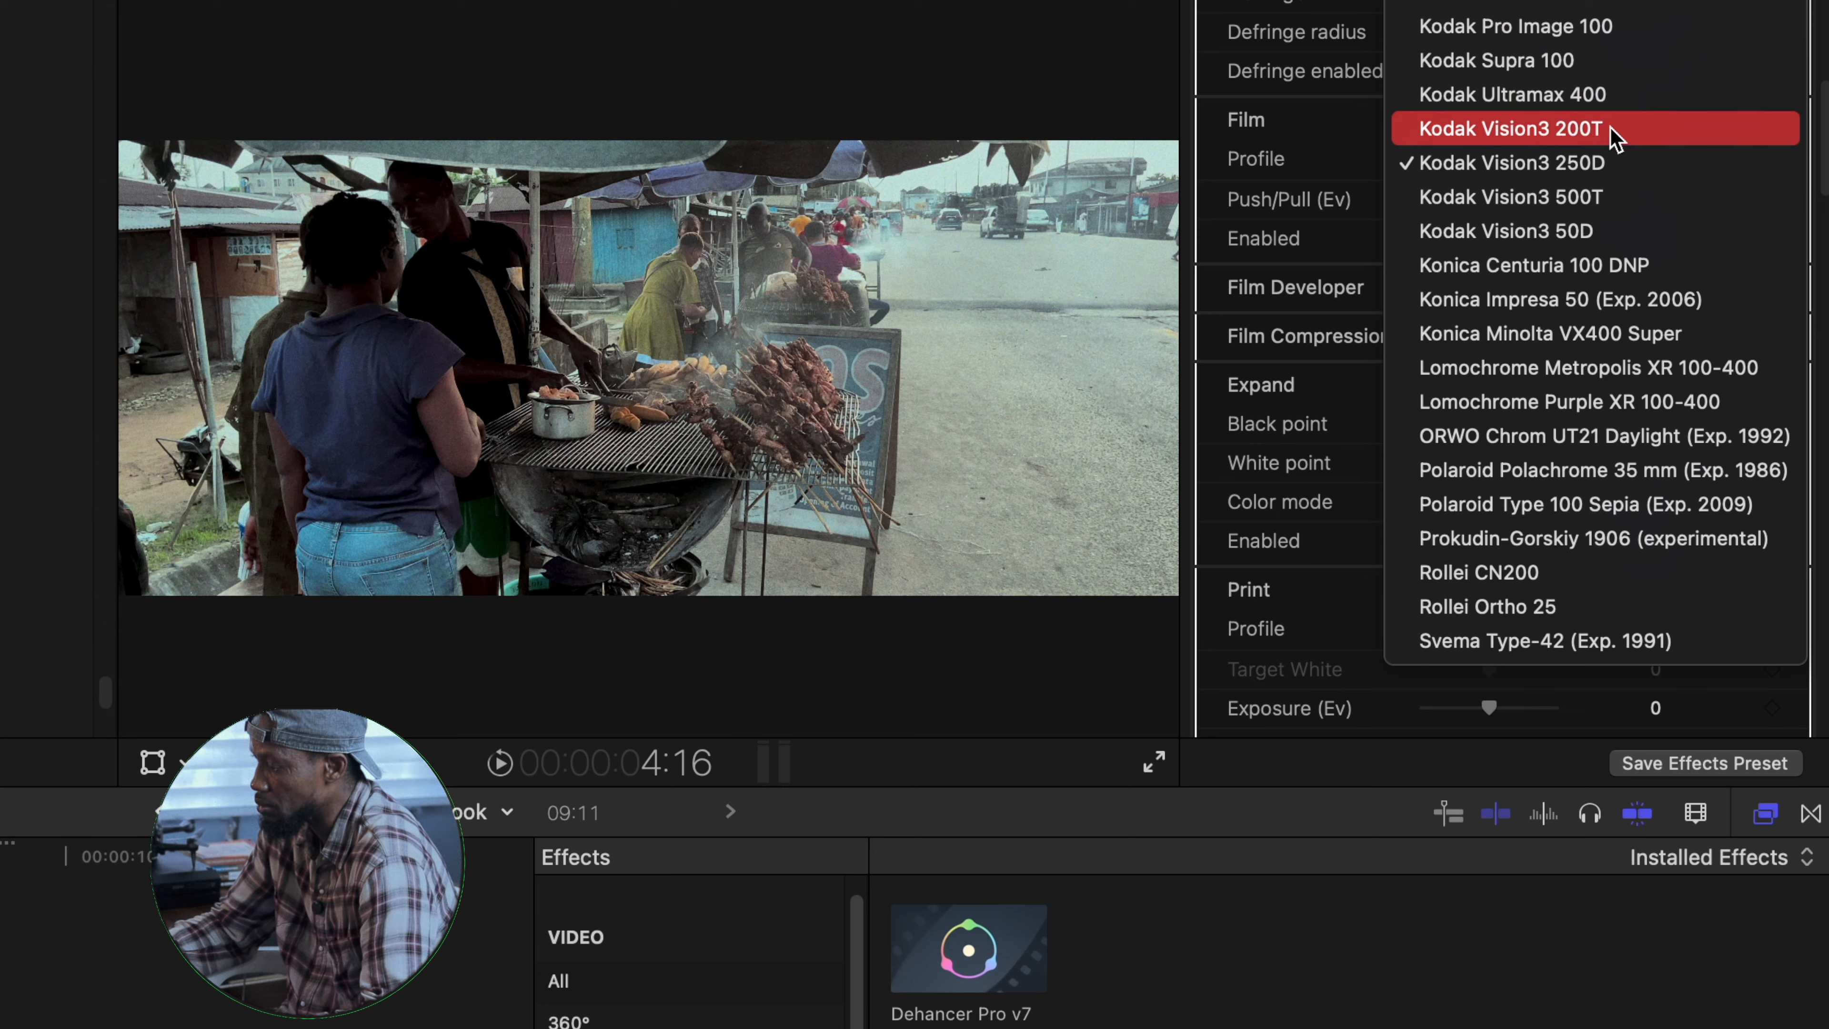
scroll(1545, 115, "up", 15)
scroll(1520, 274, "down", 5)
scroll(1498, 332, "down", 3)
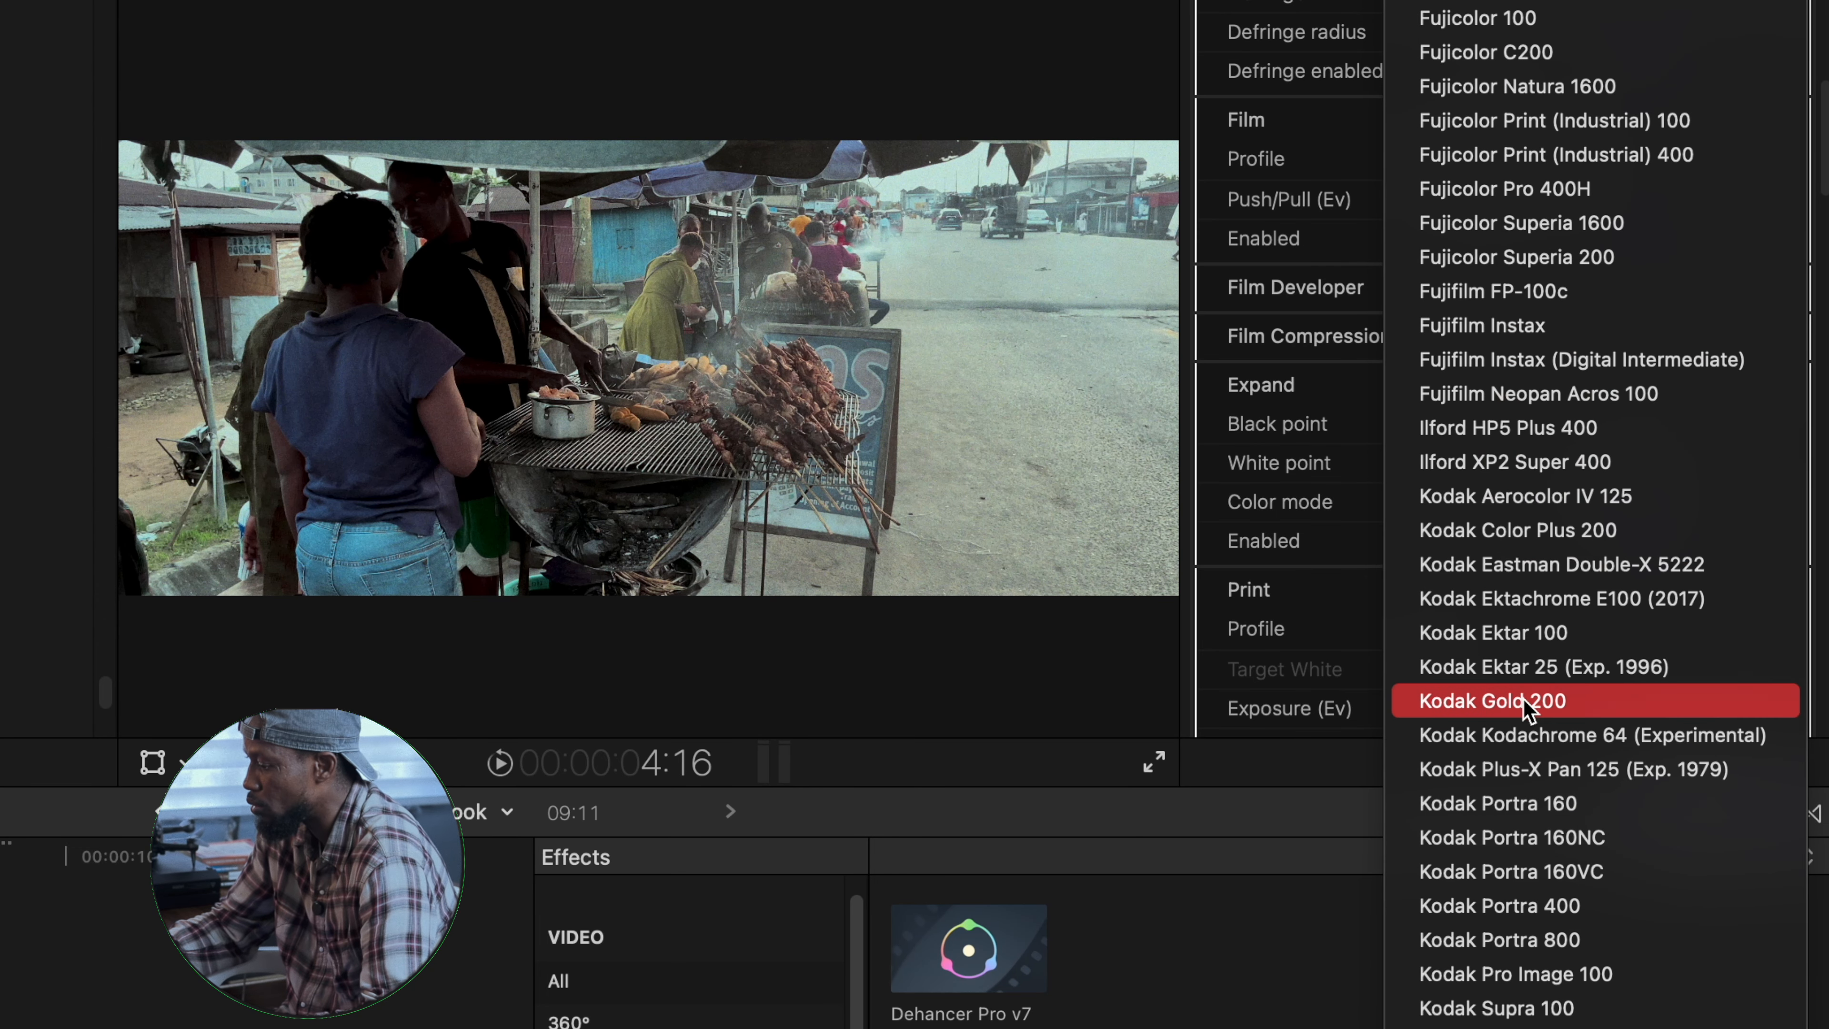
scroll(1600, 295, "up", 6)
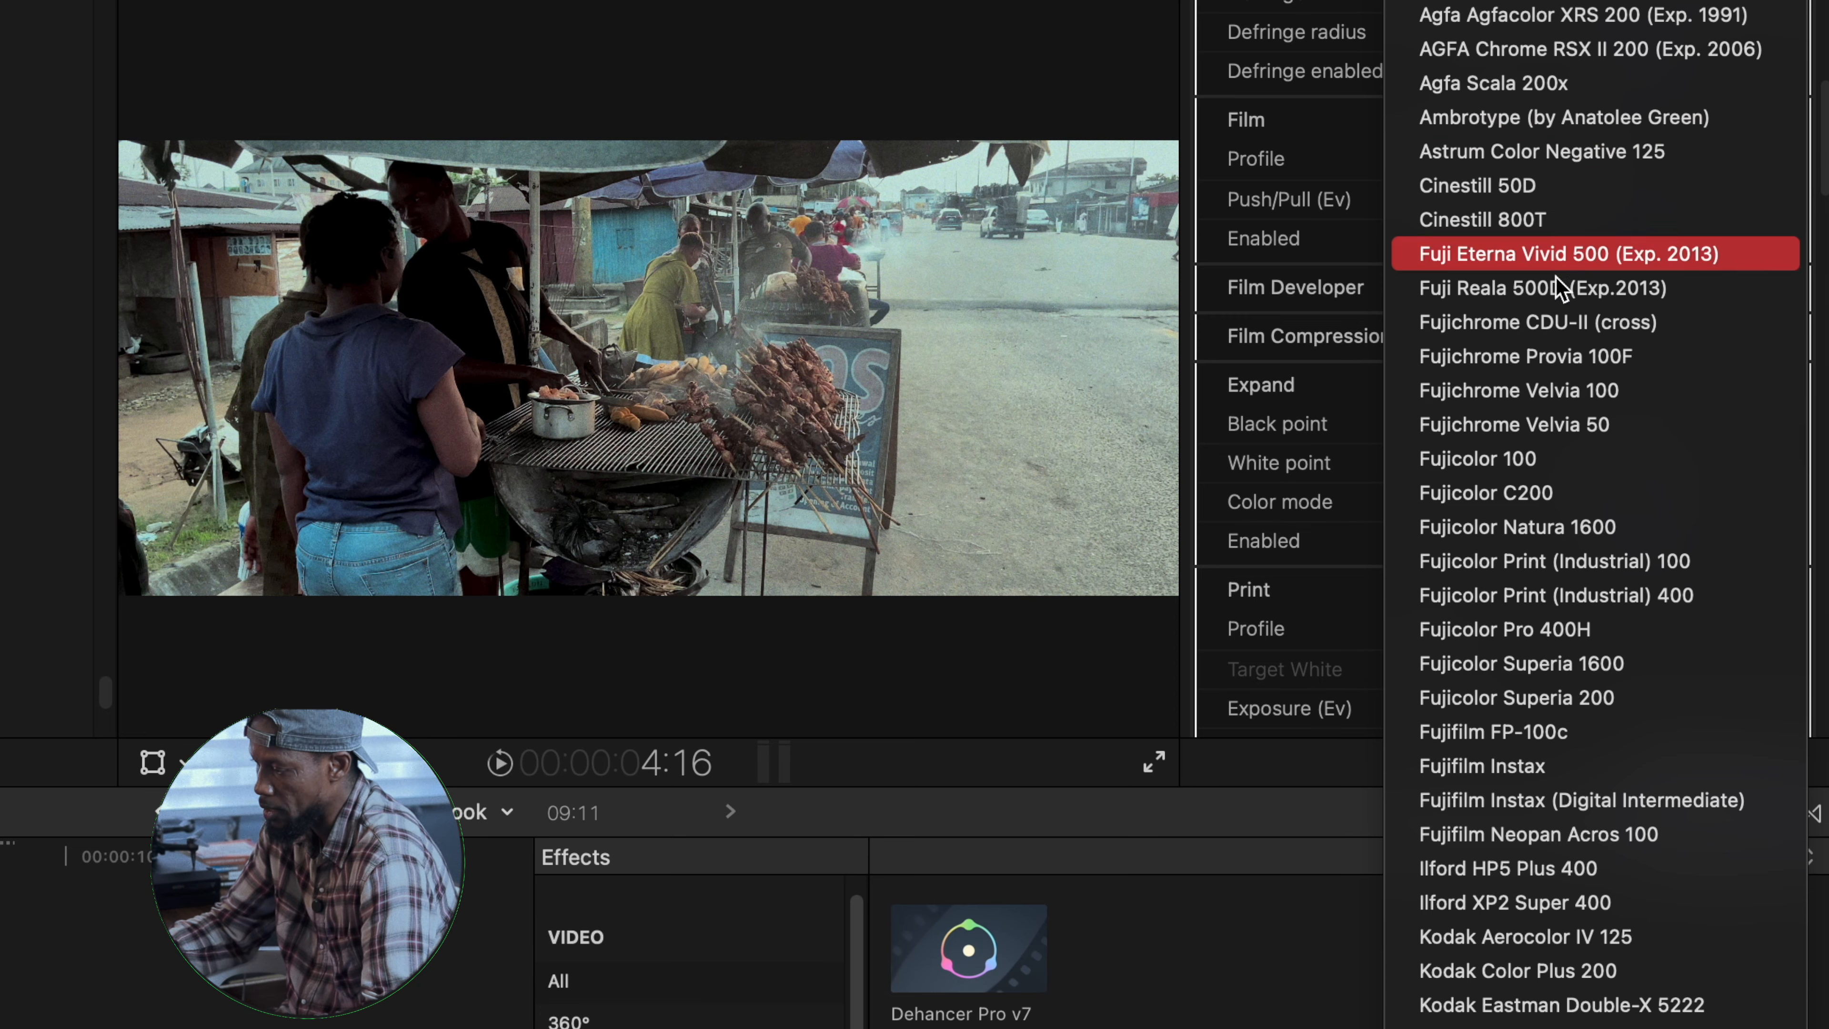
left_click(1505, 0)
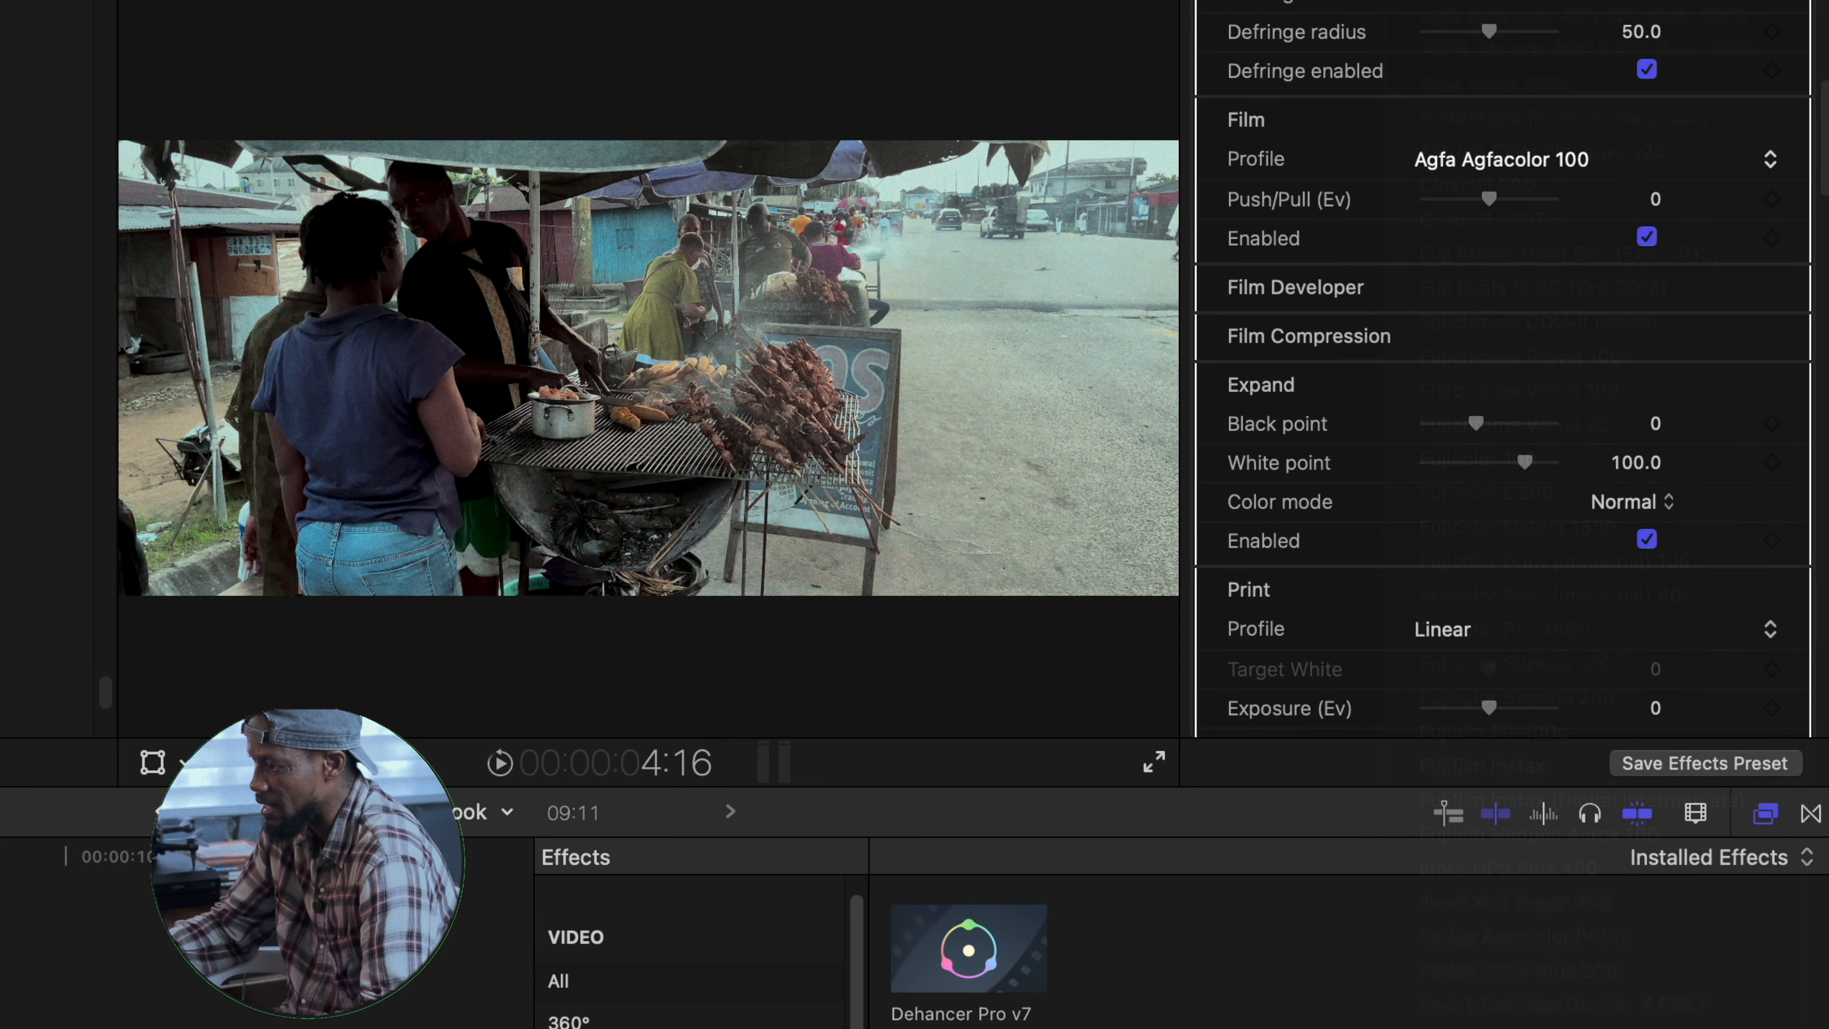
left_click(1784, 179)
left_click(1524, 162)
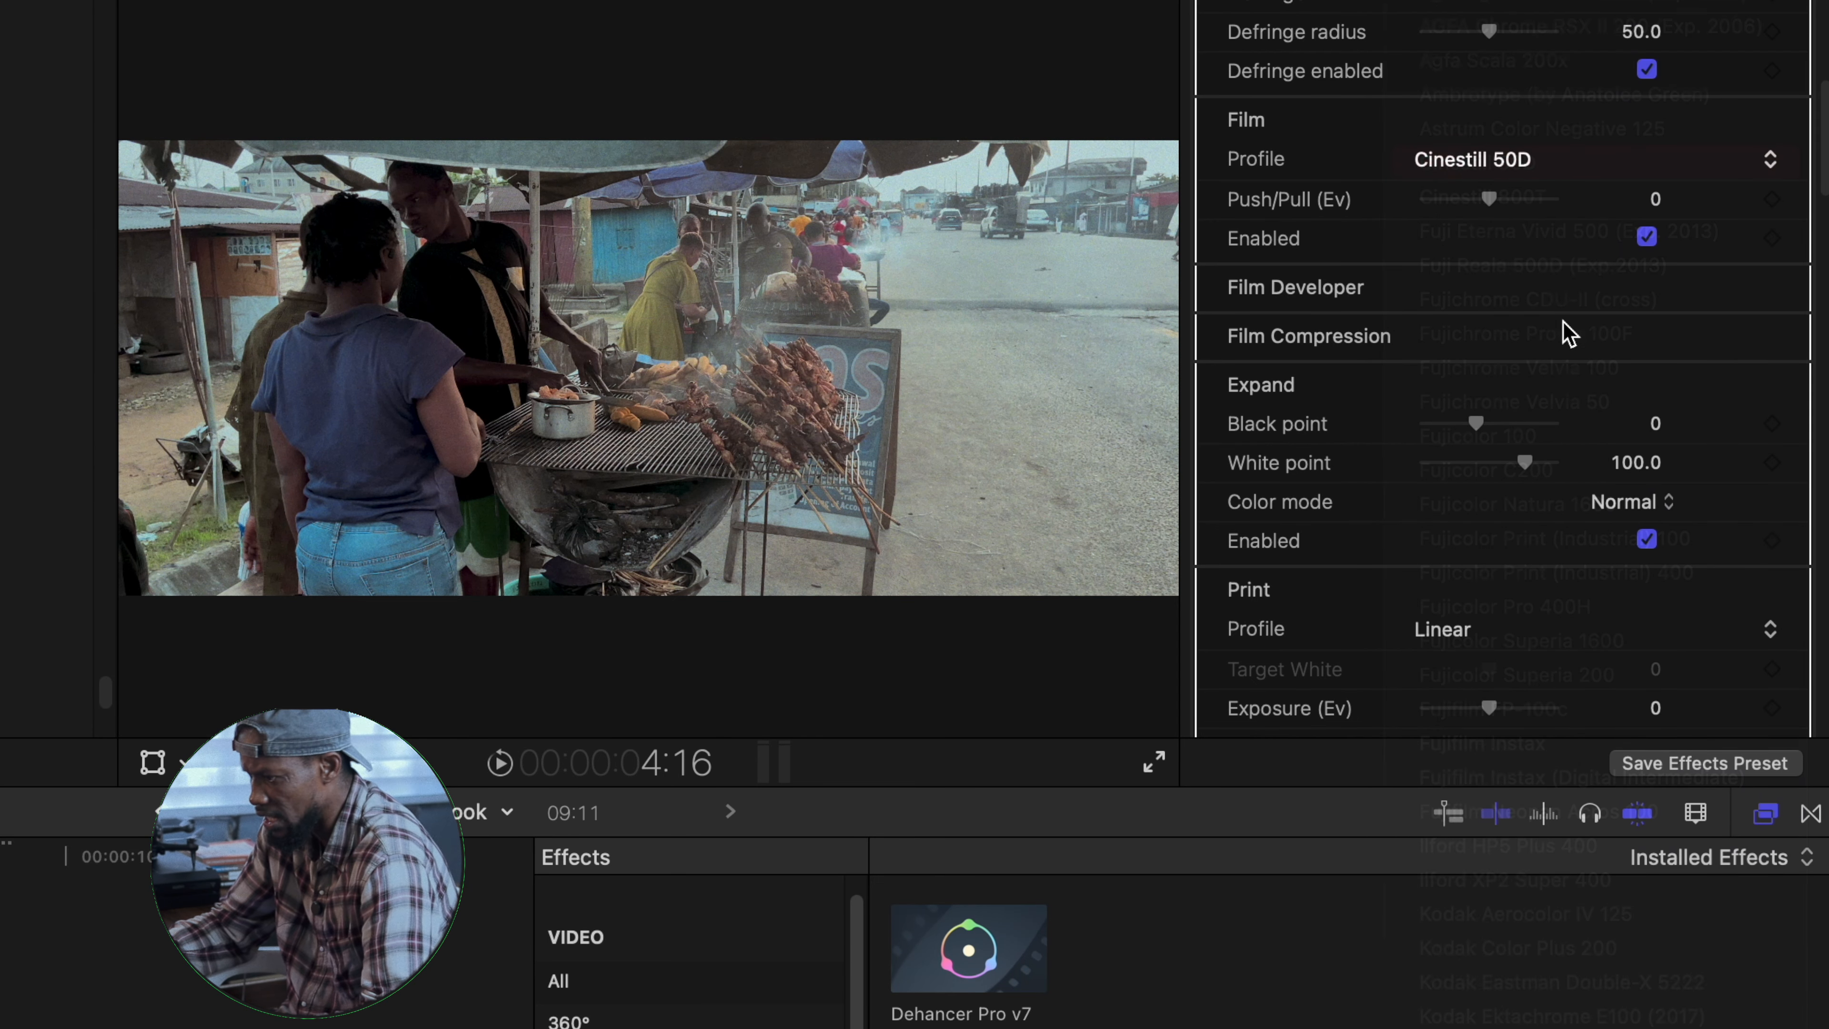
left_click(1570, 160)
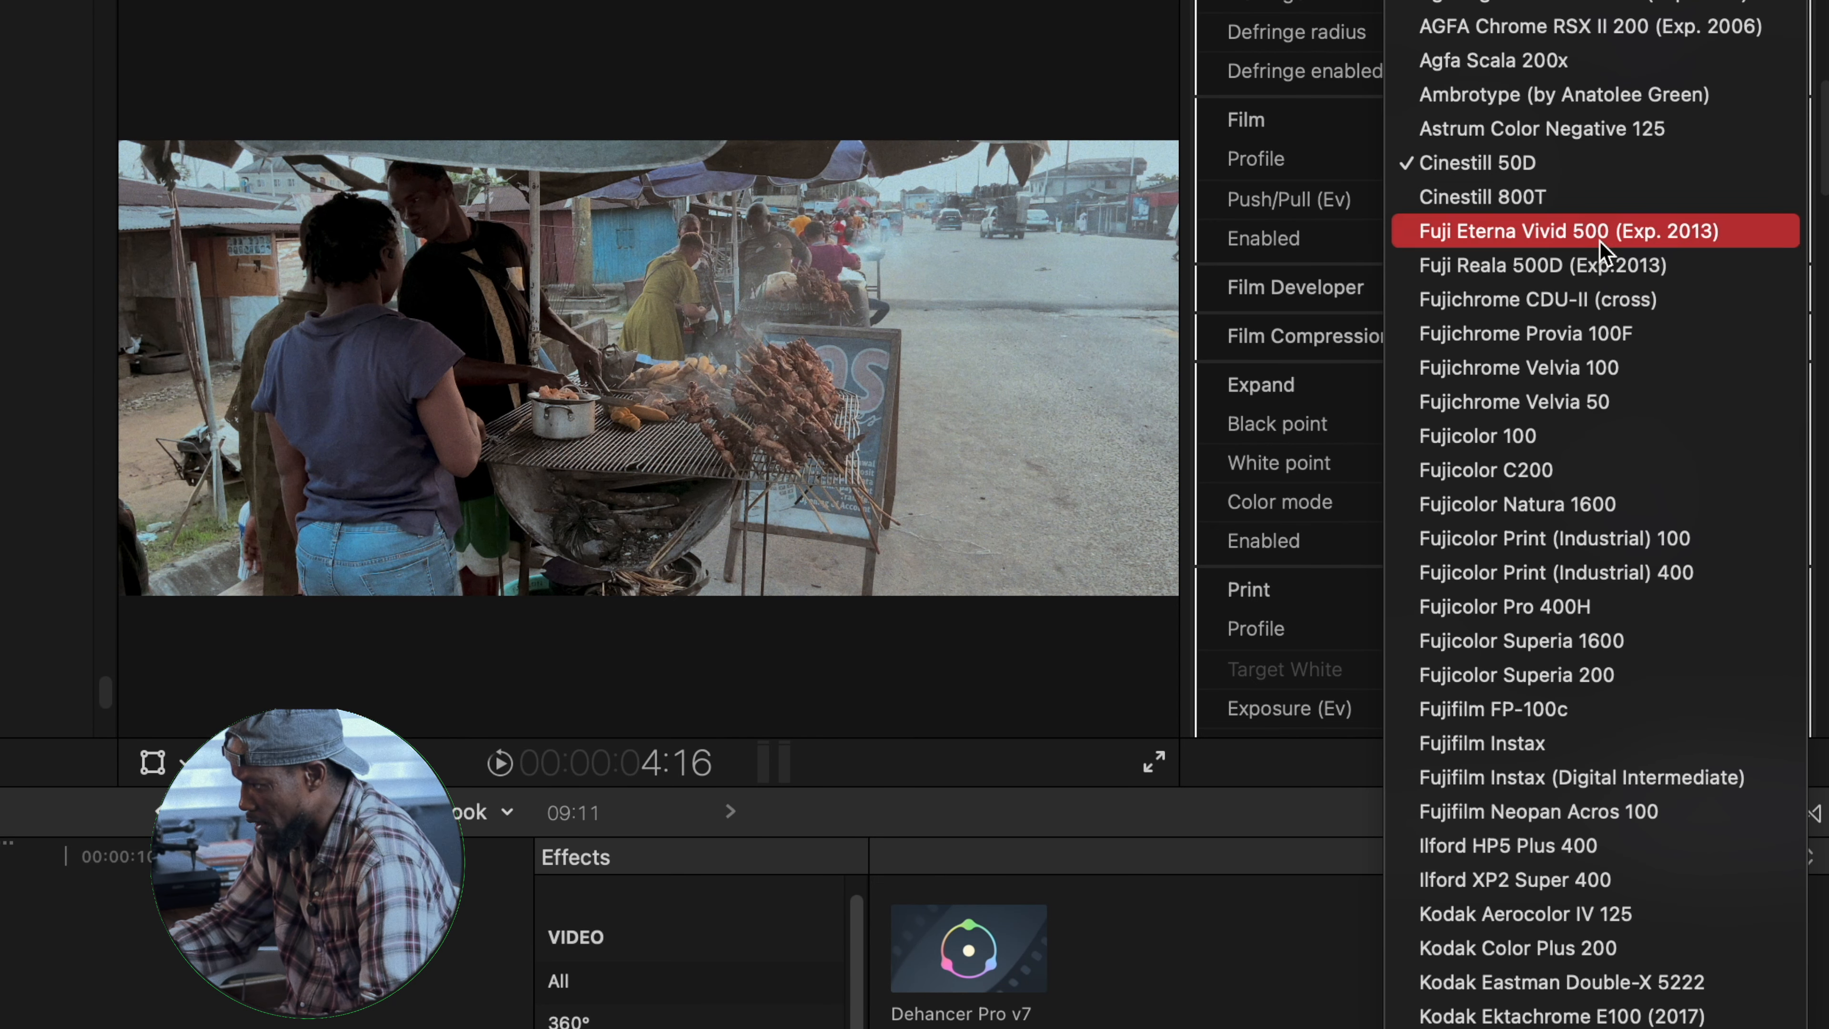
left_click(1545, 448)
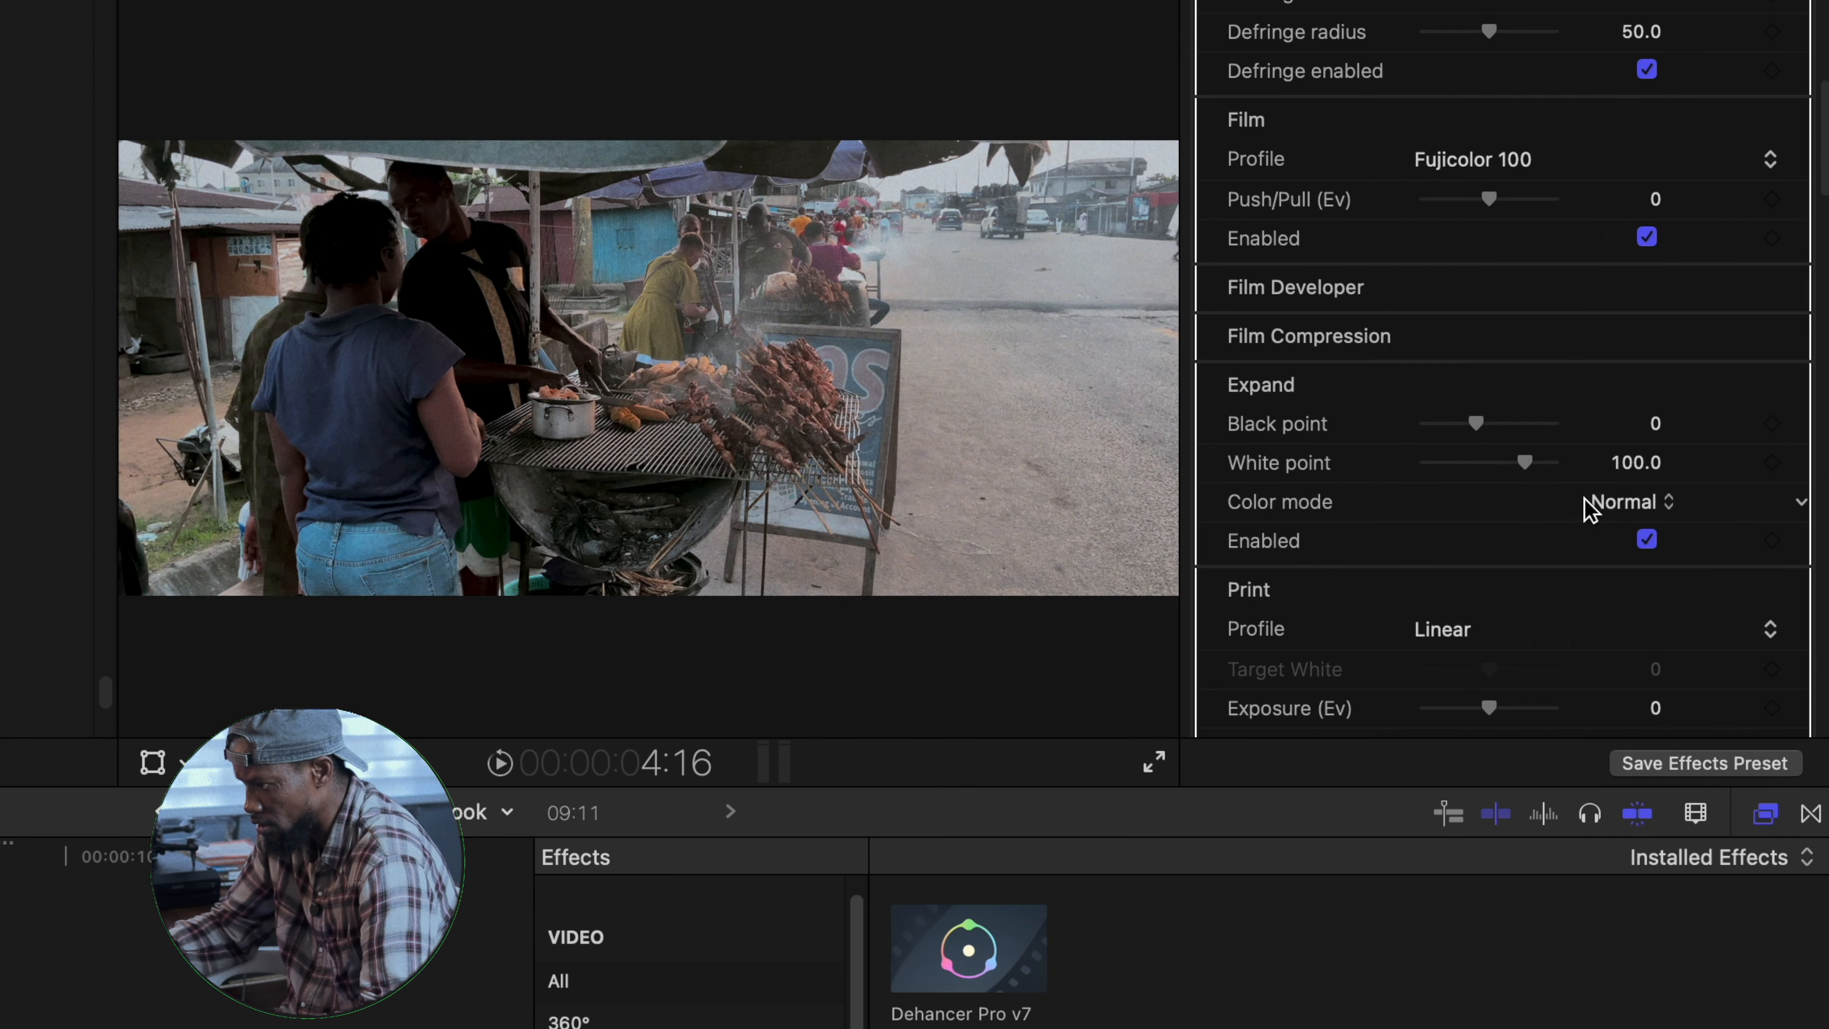
- Set the film profile to Kodak Portra 400
left_click(1685, 160)
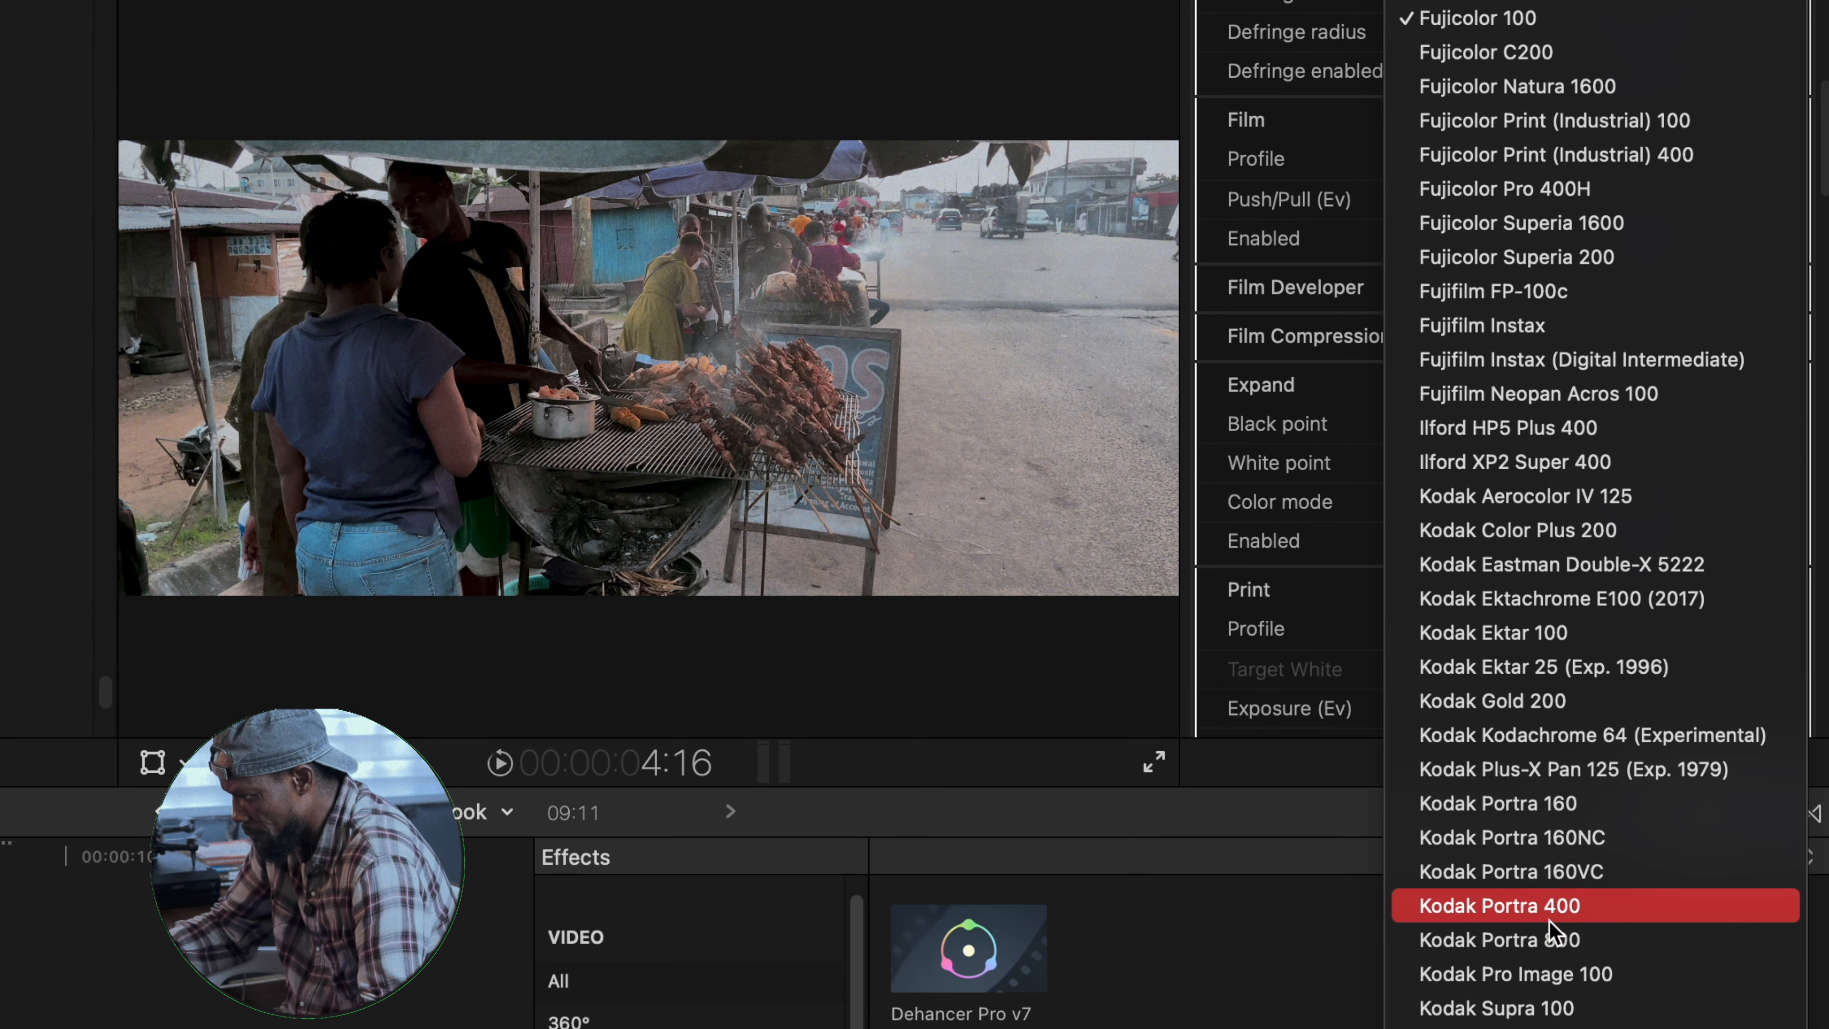
left_click(1546, 907)
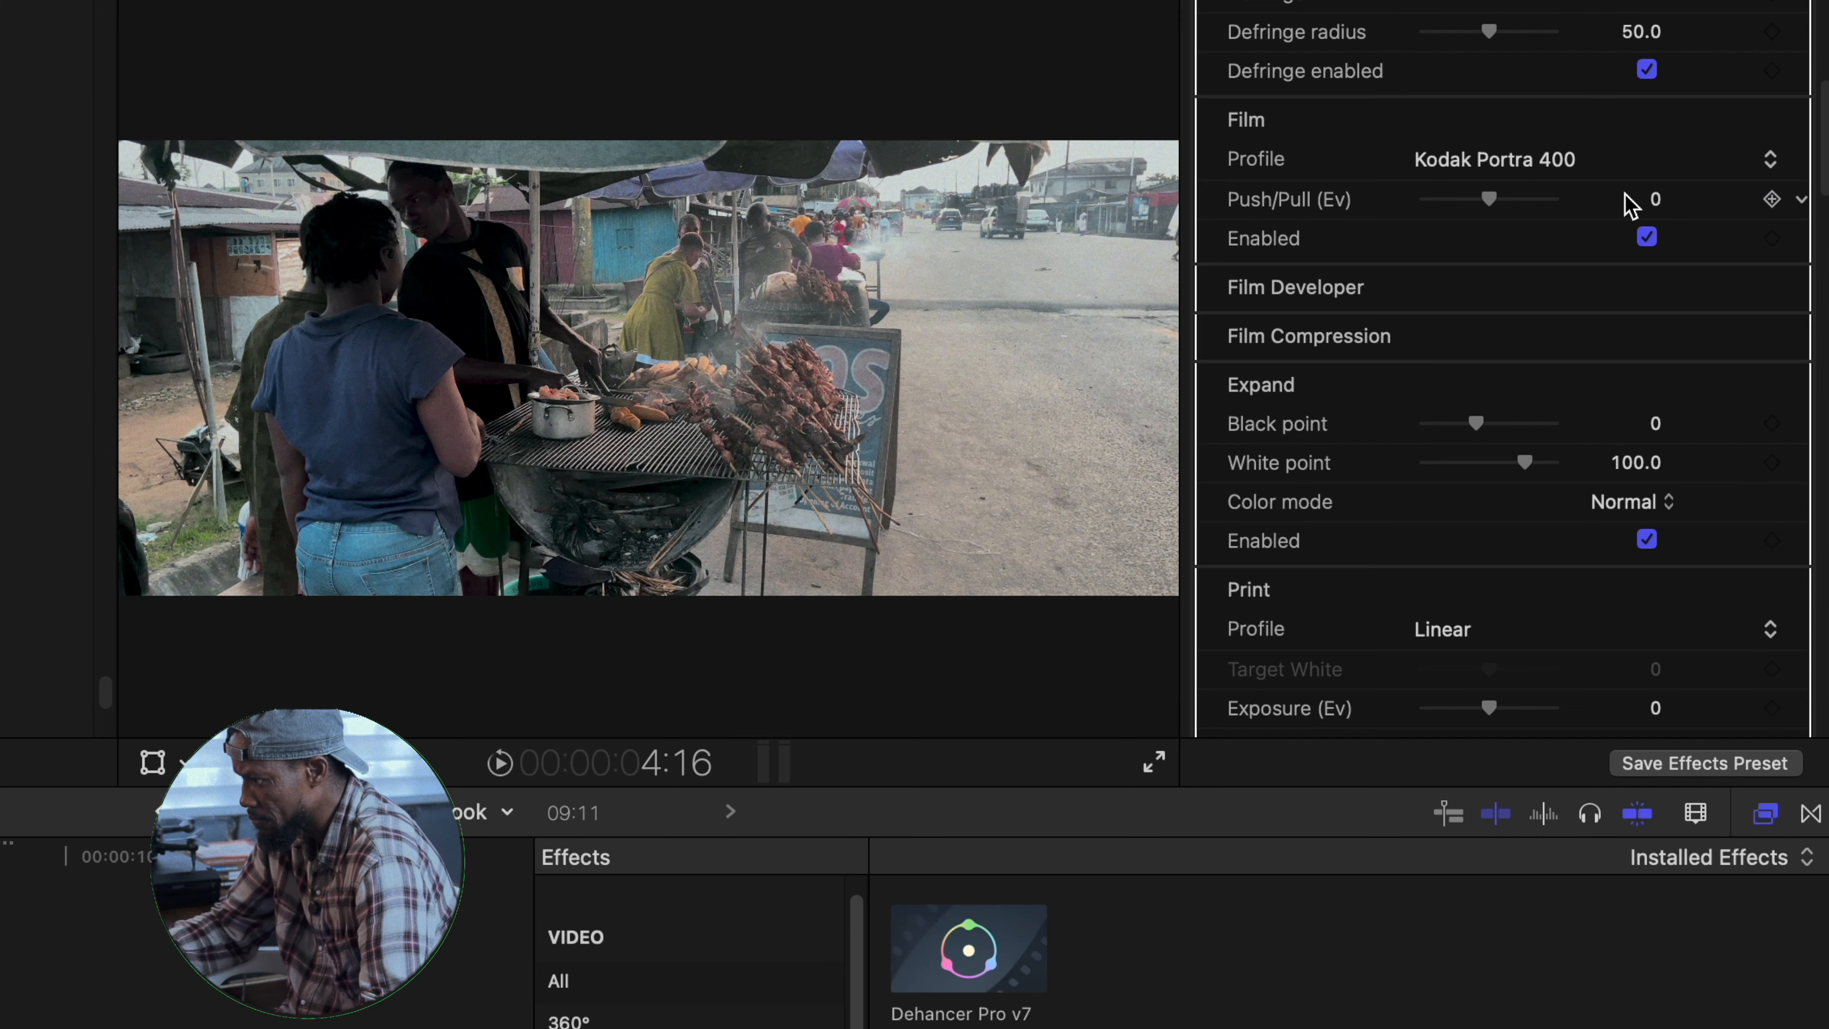
- Try the Kodak Gold 200 and Konica Centuria 100 DNP film profiles on the clip
left_click(1775, 161)
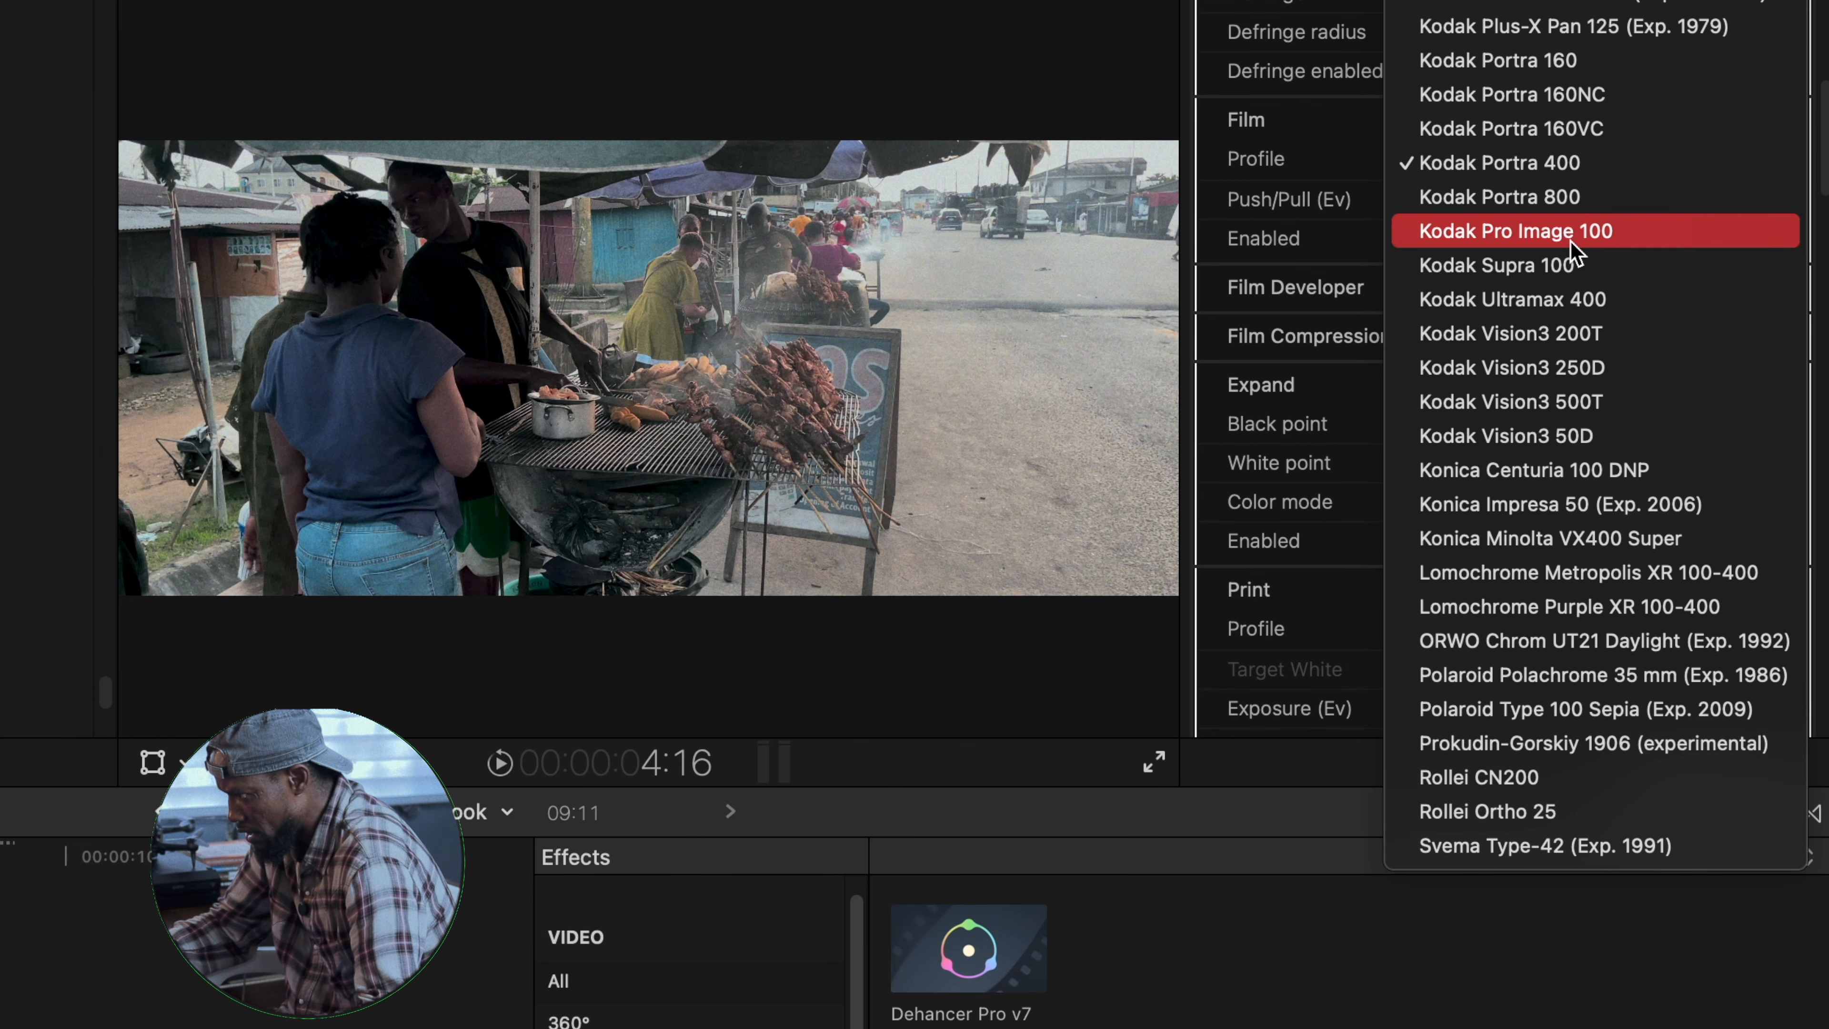
scroll(1554, 403, "up", 5)
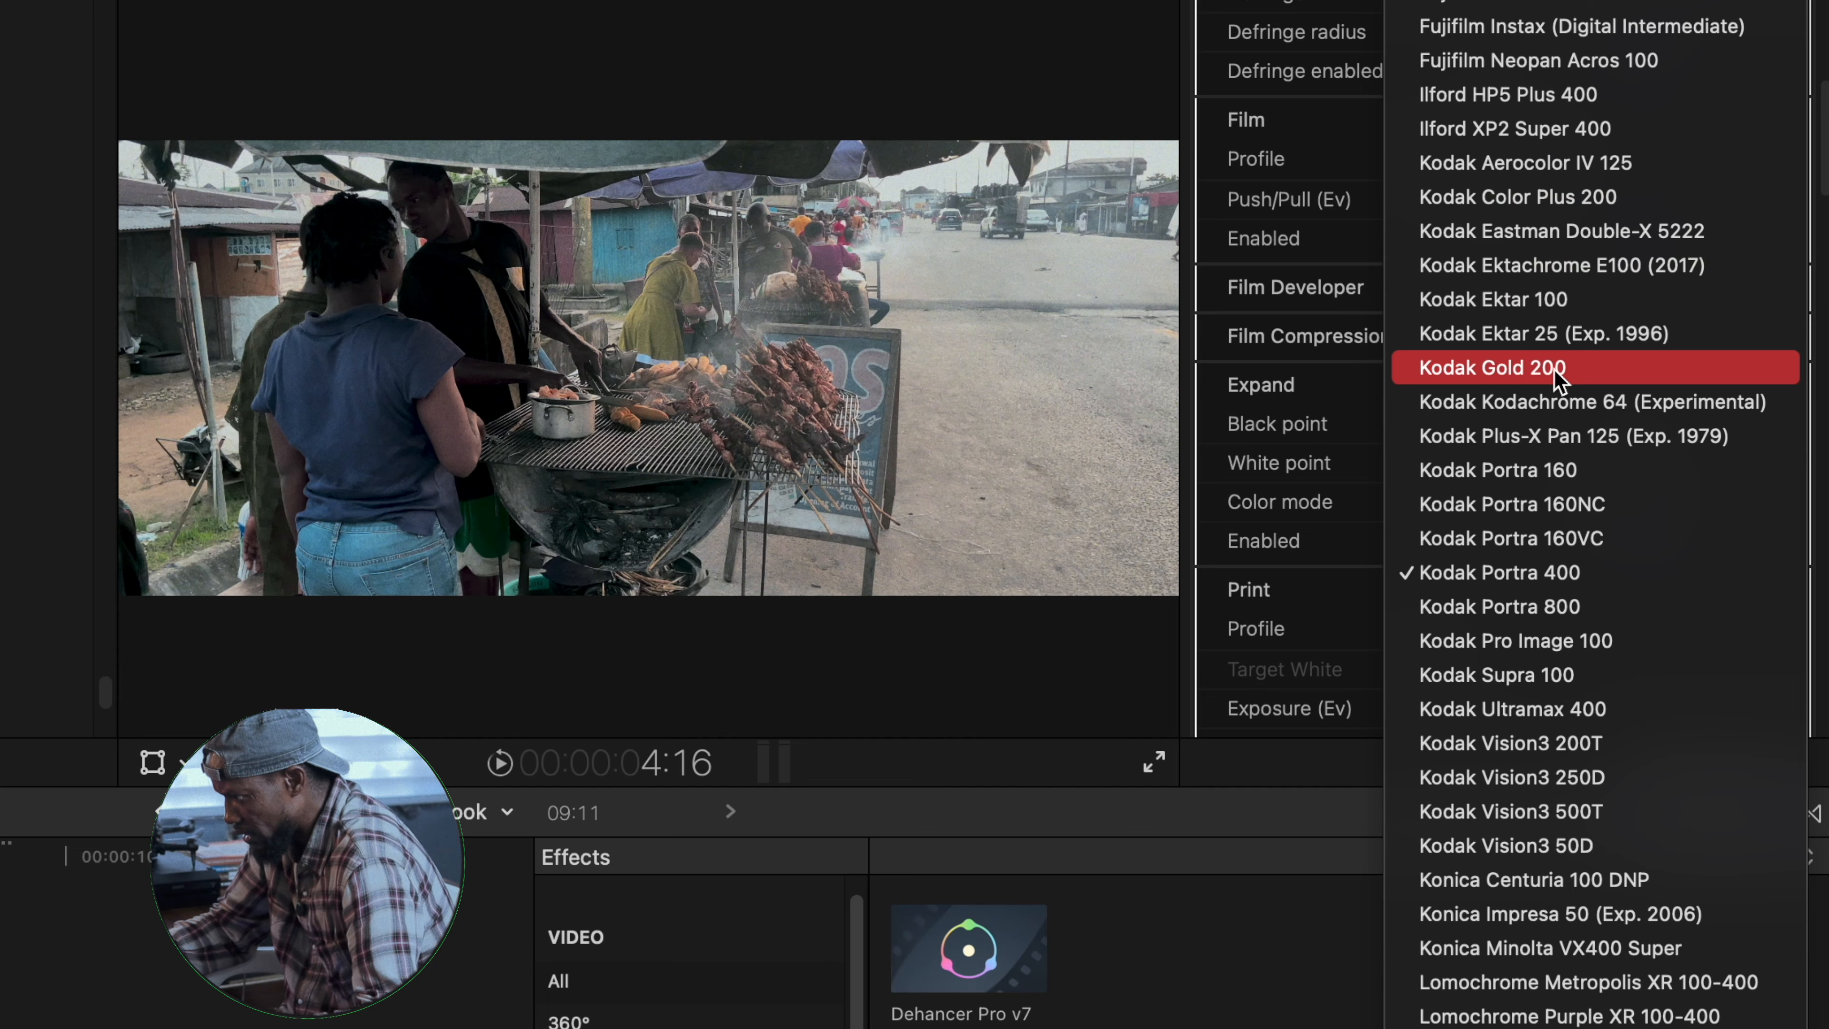
left_click(1521, 376)
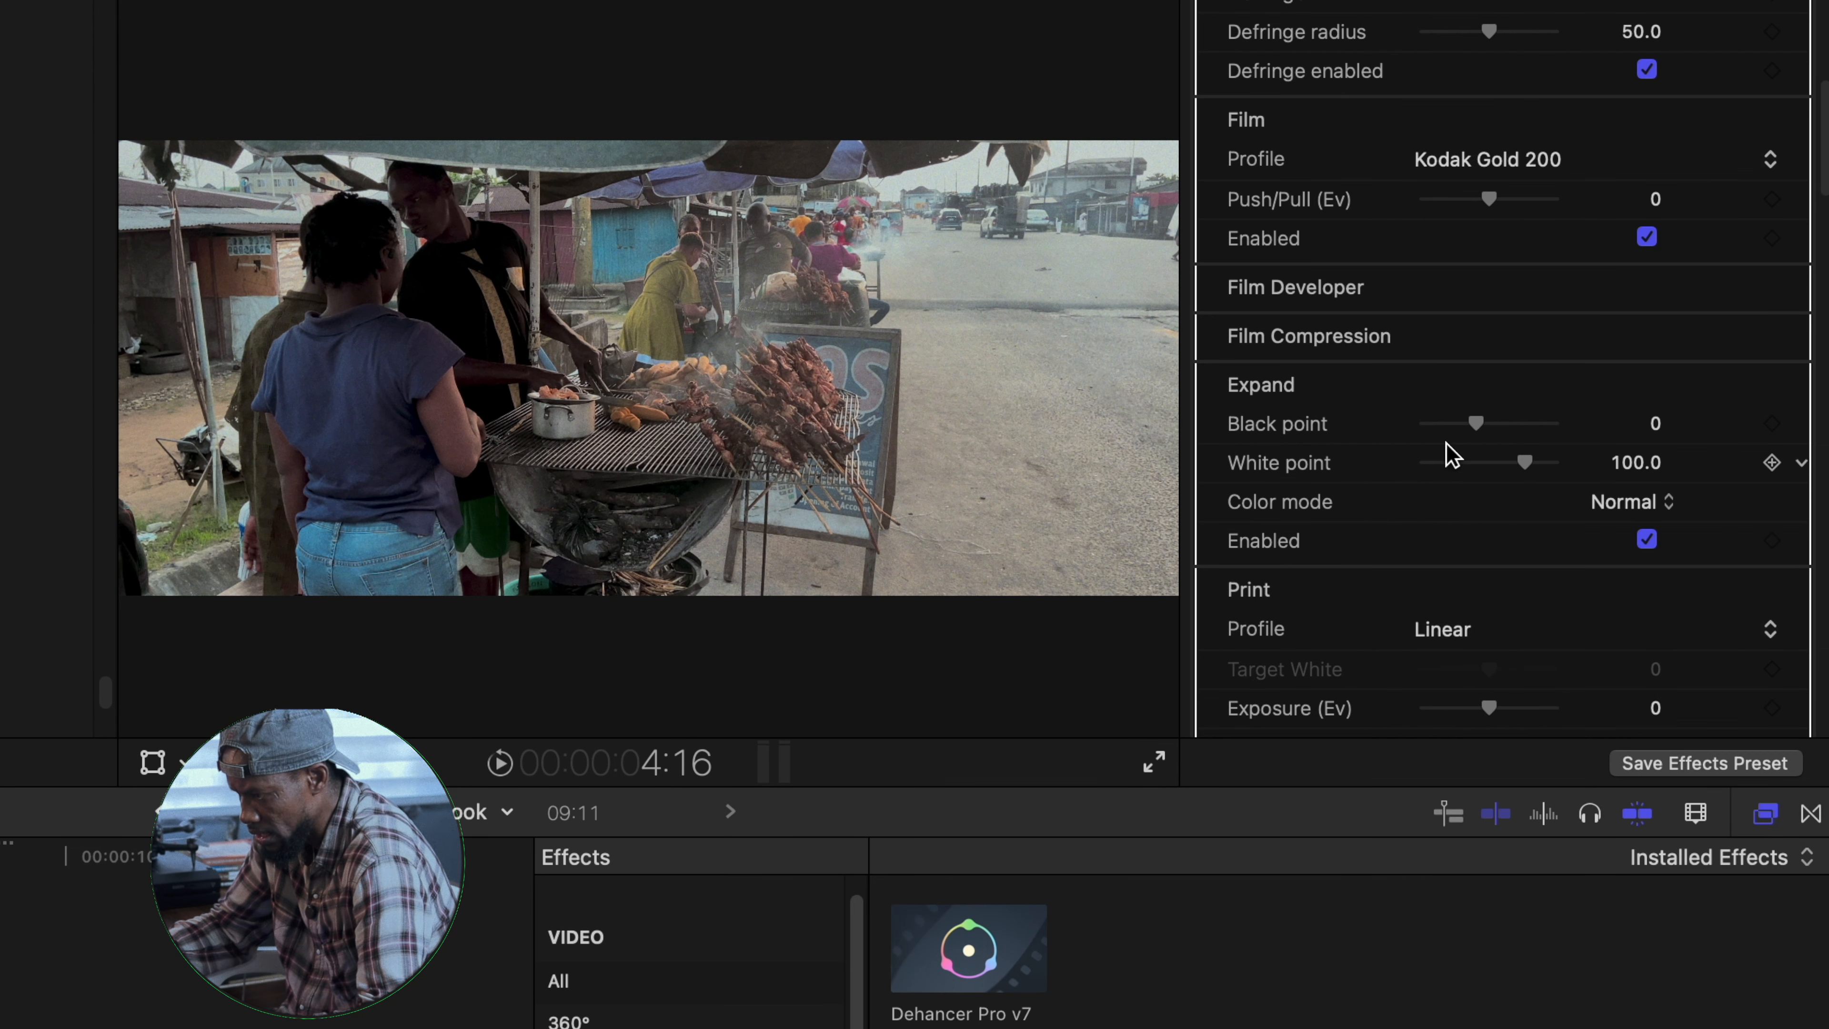
left_click(1512, 159)
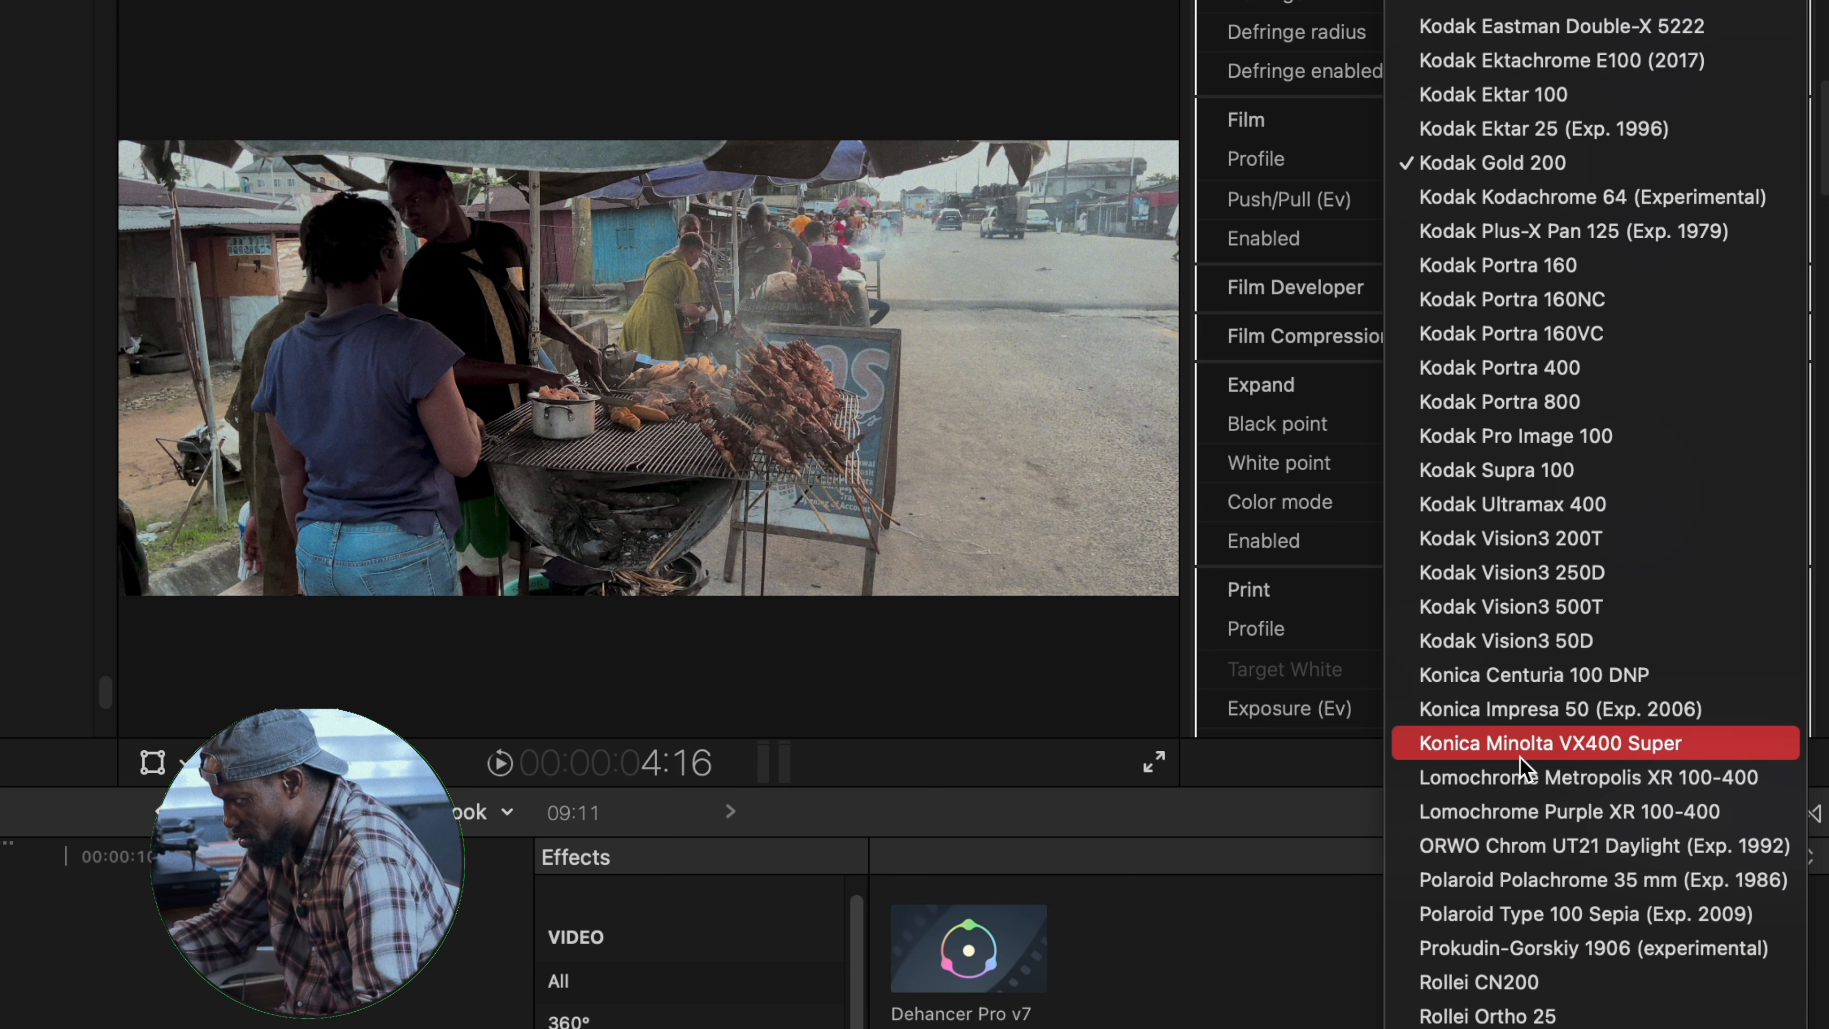
left_click(1506, 677)
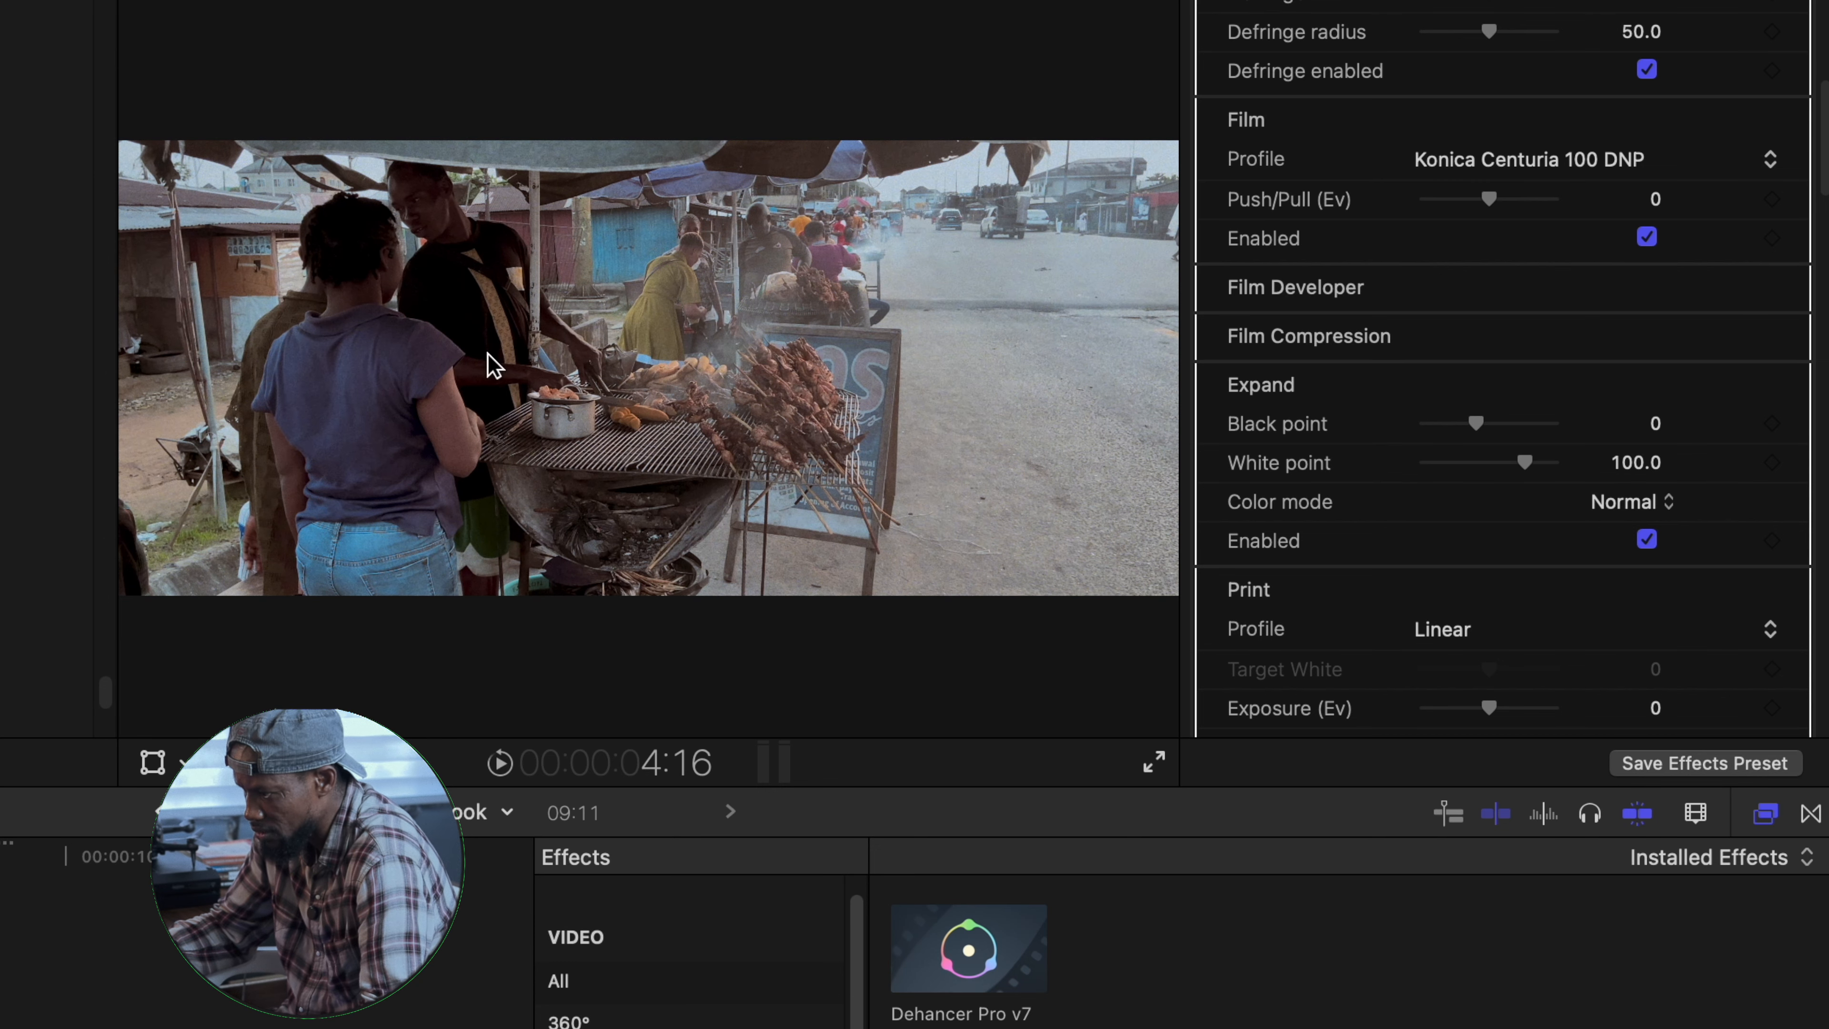
- Set the film profile to Agfa Agfacolor 100 with a push/pull of -0.88 Ev
left_click(1772, 161)
scroll(1616, 136, "up", 10)
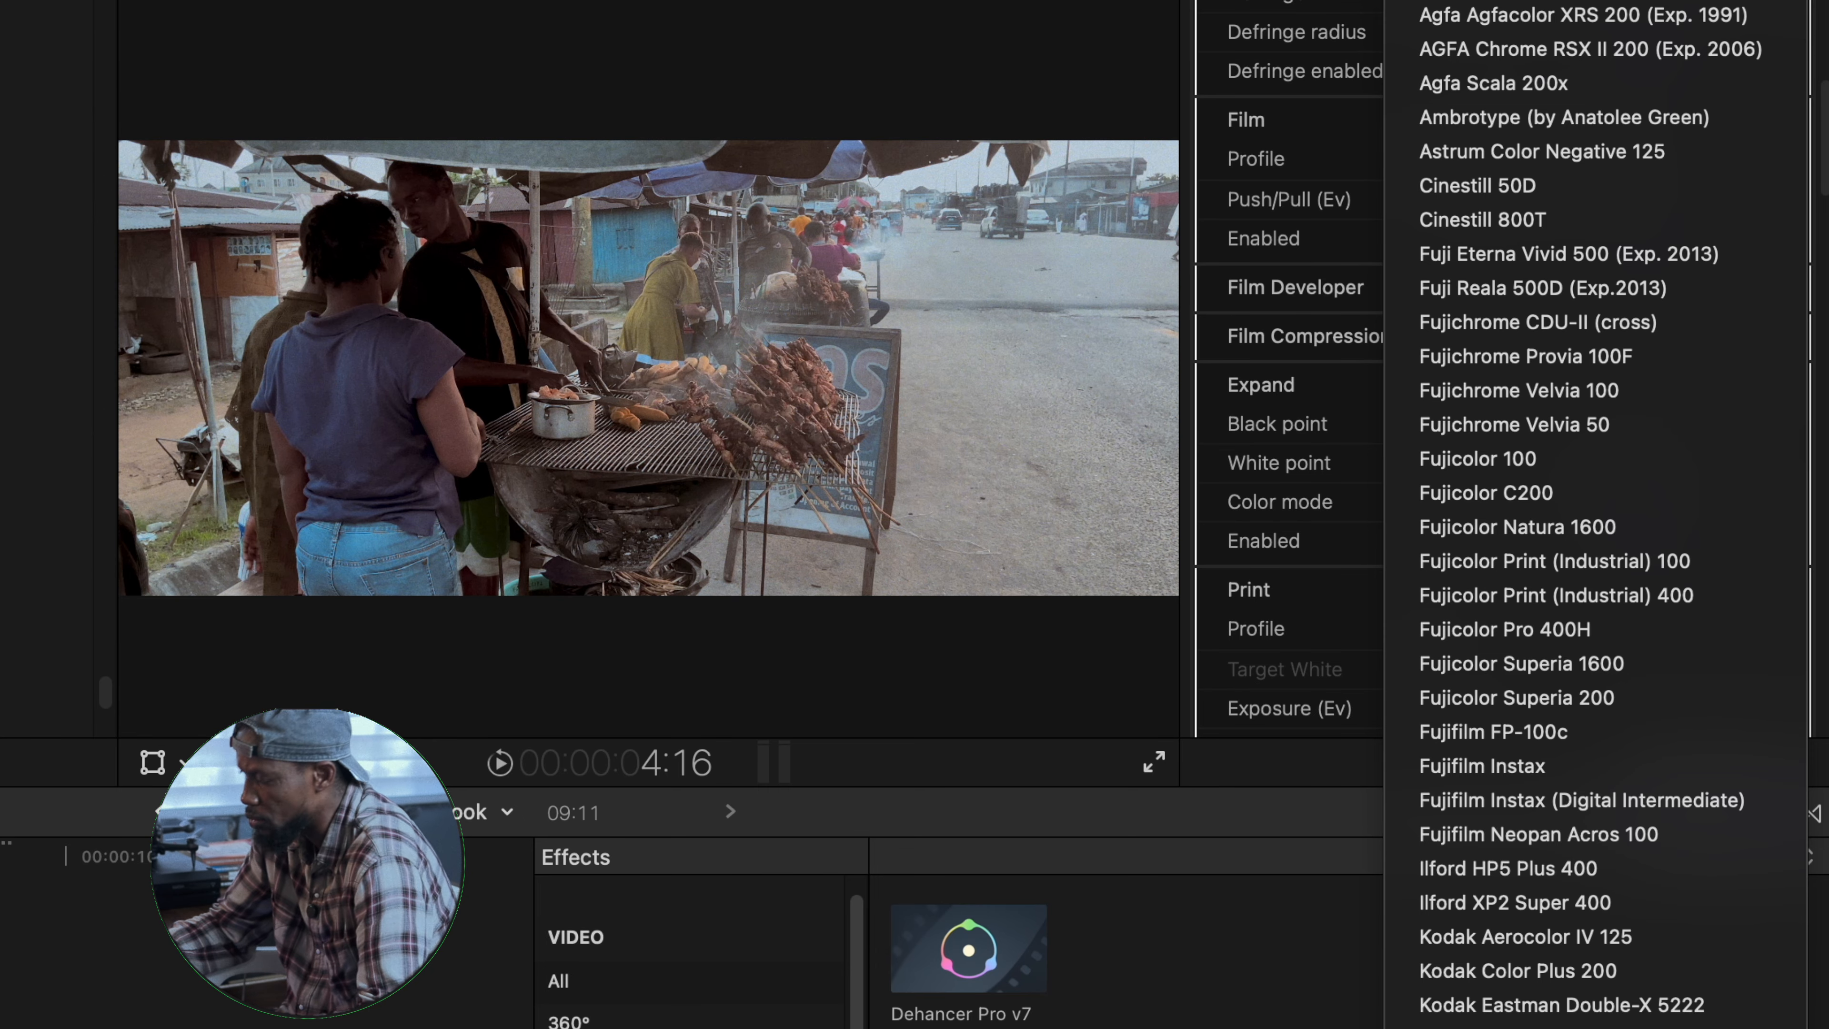
left_click(1521, 1)
left_click_drag(1489, 199, 1461, 200)
- Enable Film Developer with contrast boost 1.0, gamma correction 38.0 and color boost 34.0
scroll(1430, 193, "down", 3)
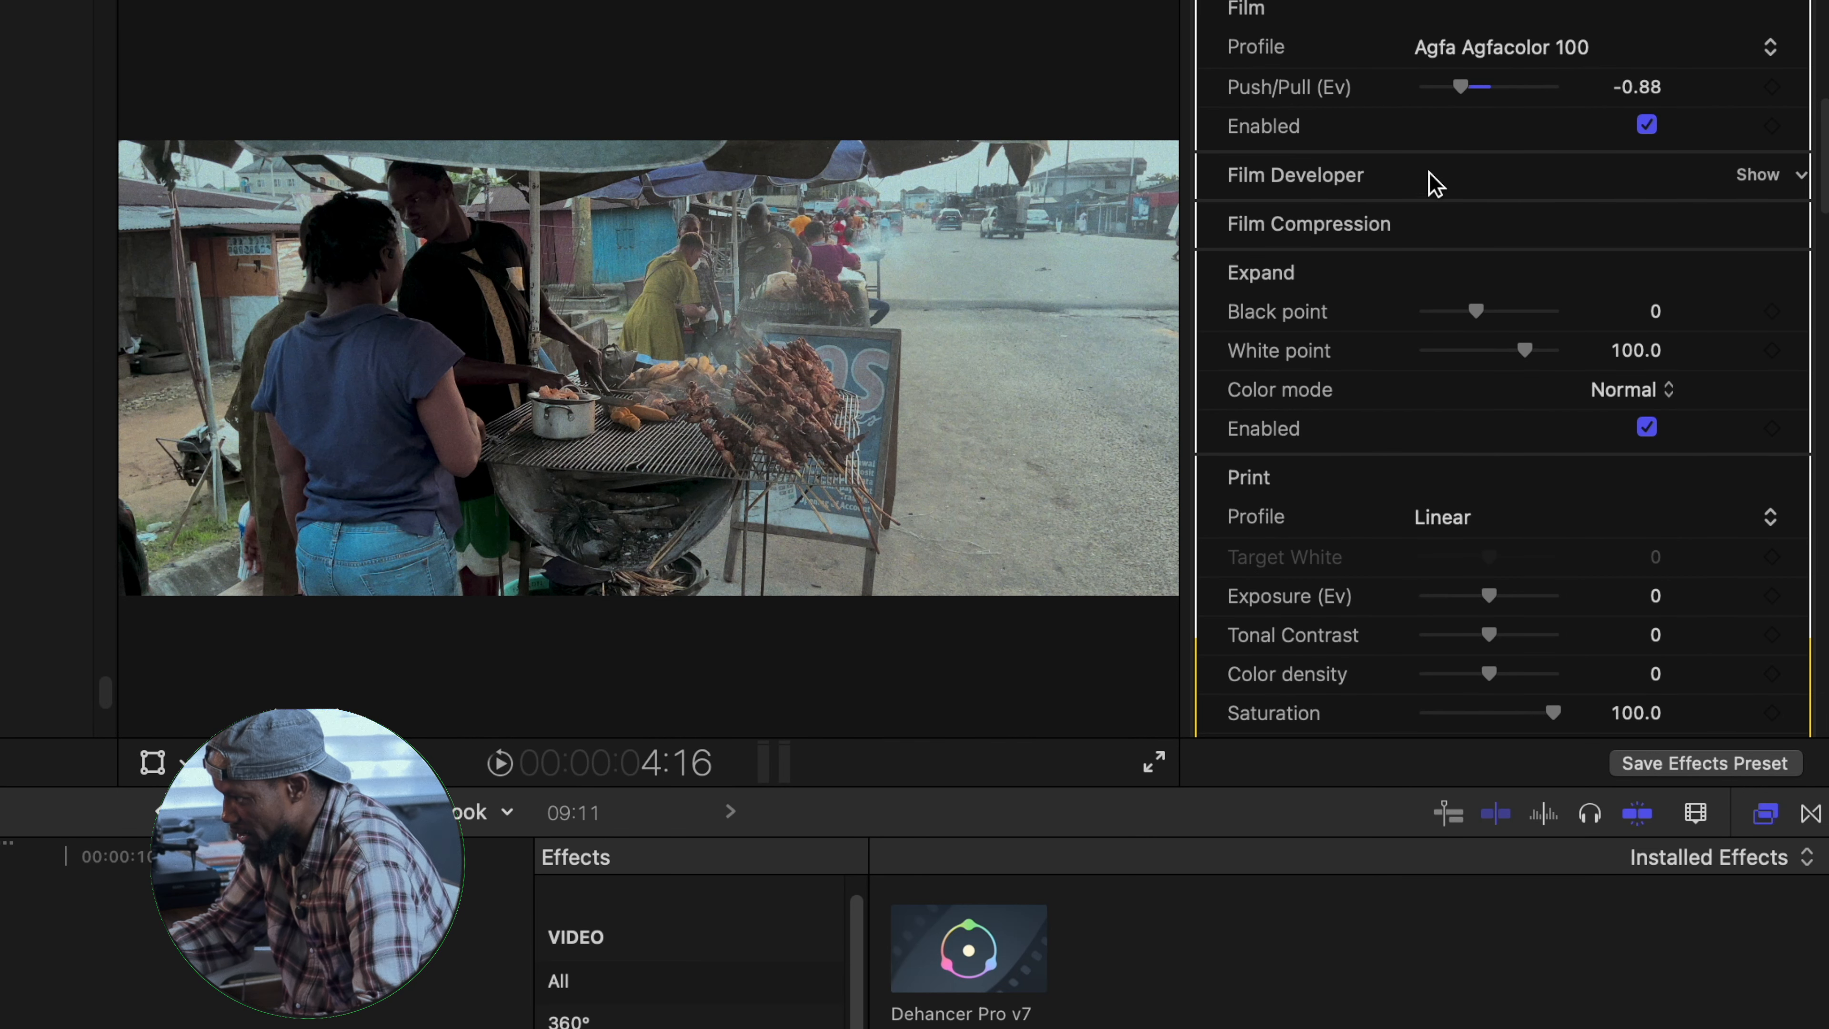
left_click(1771, 175)
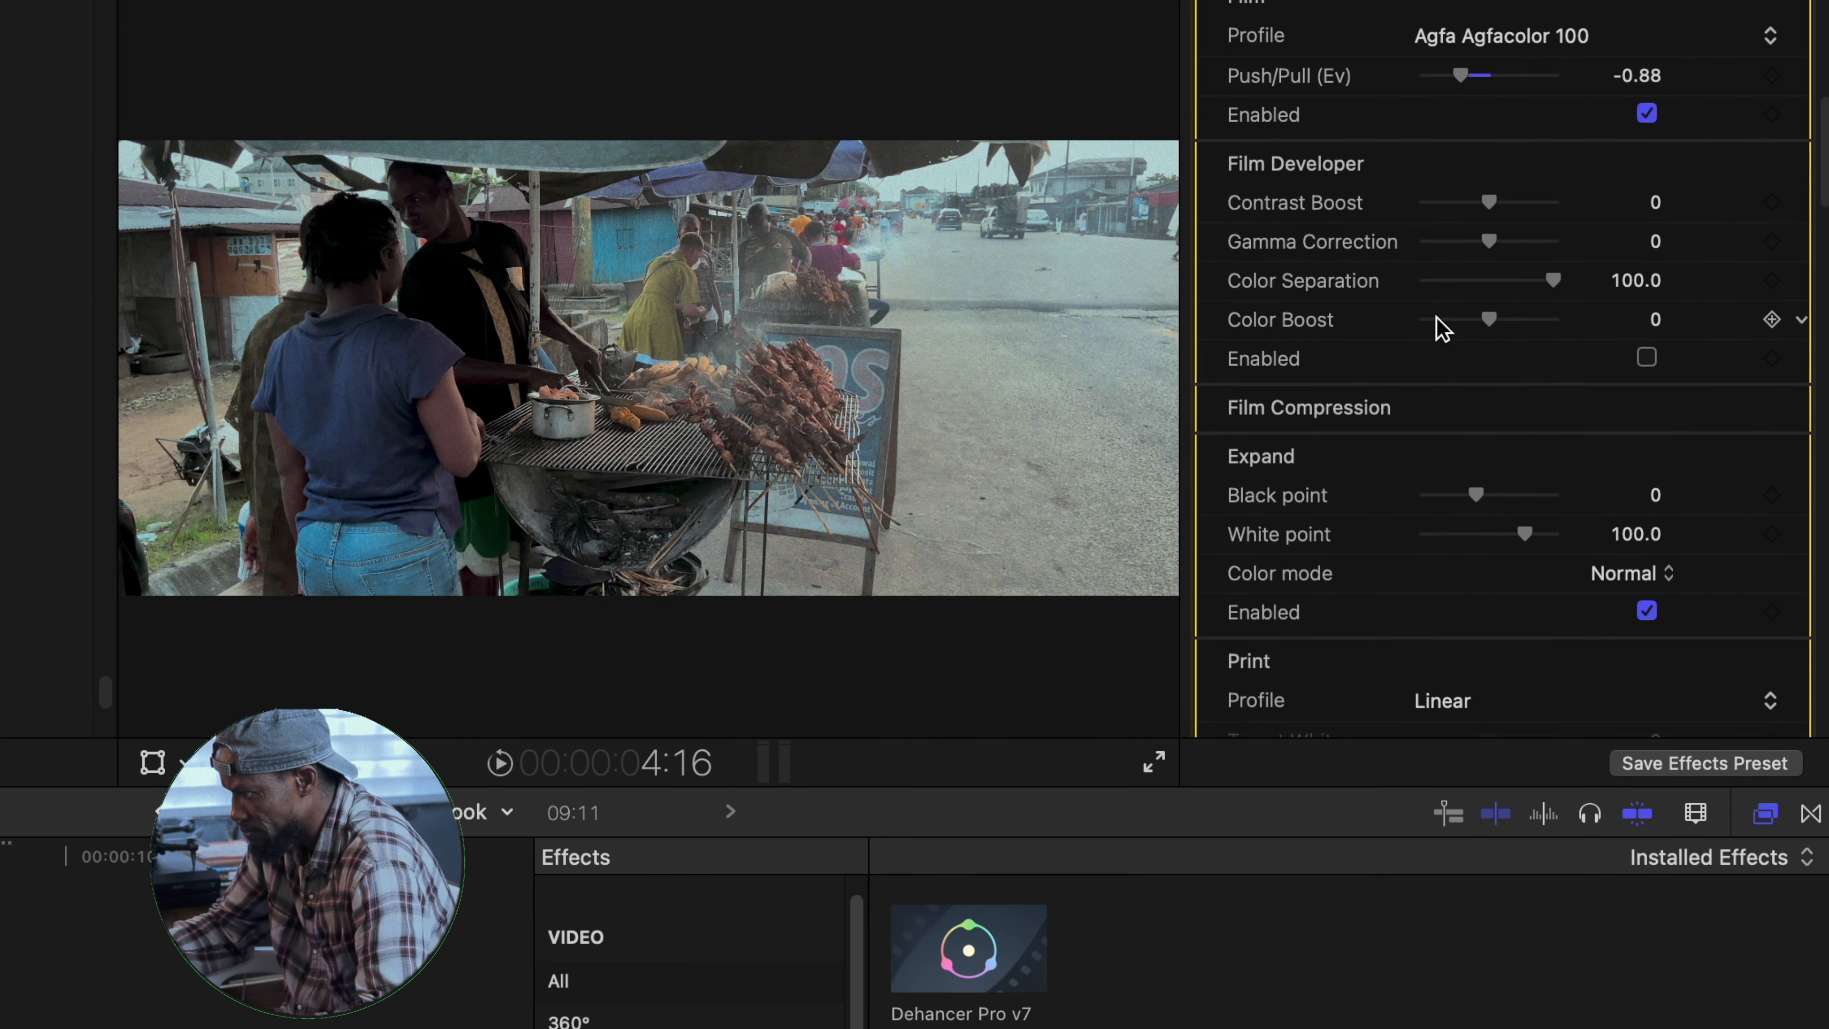
scroll(1433, 327, "down", 2)
left_click_drag(1489, 137, 1530, 238)
scroll(1487, 268, "down", 1)
left_click_drag(1489, 249, 1528, 268)
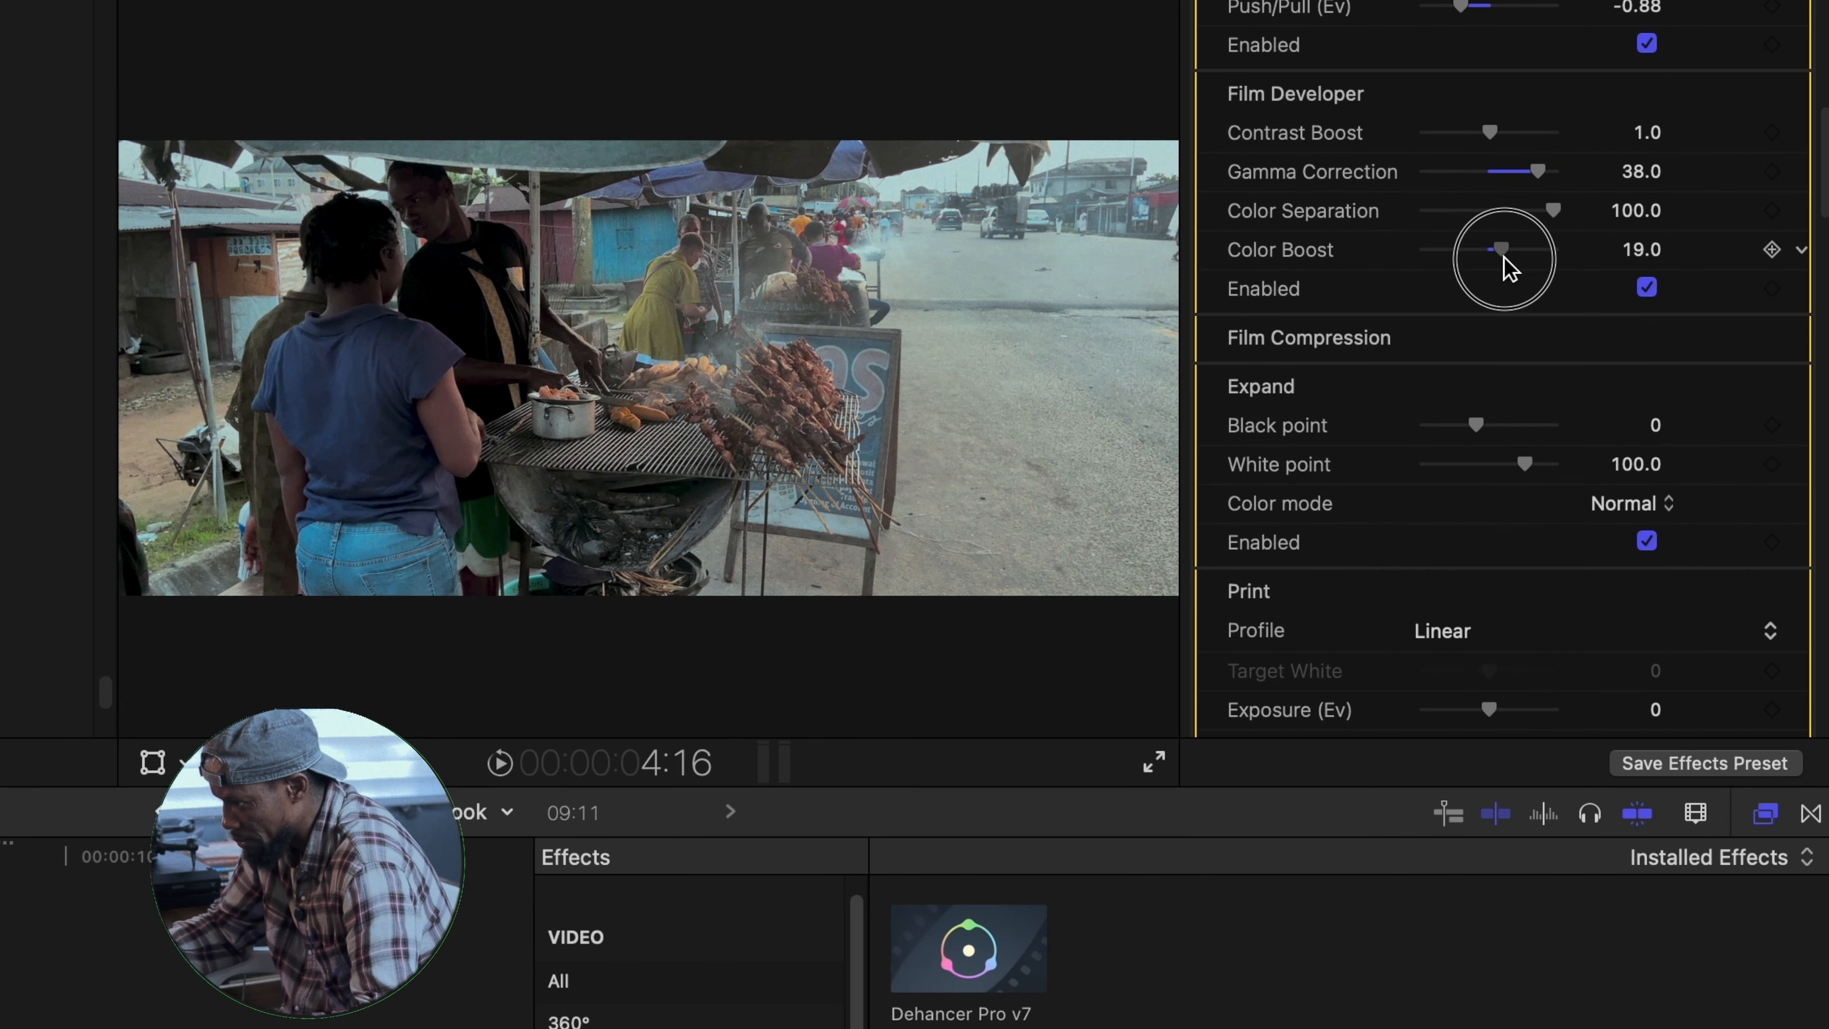
- Enable Film Compression with an impact of 77.0 and a tonal range of 39.0
scroll(1521, 264, "down", 3)
left_click(1747, 227)
left_click(1646, 421)
mouse_move(1463, 343)
left_mouse_down()
mouse_move(1421, 344)
mouse_move(1481, 344)
left_mouse_up()
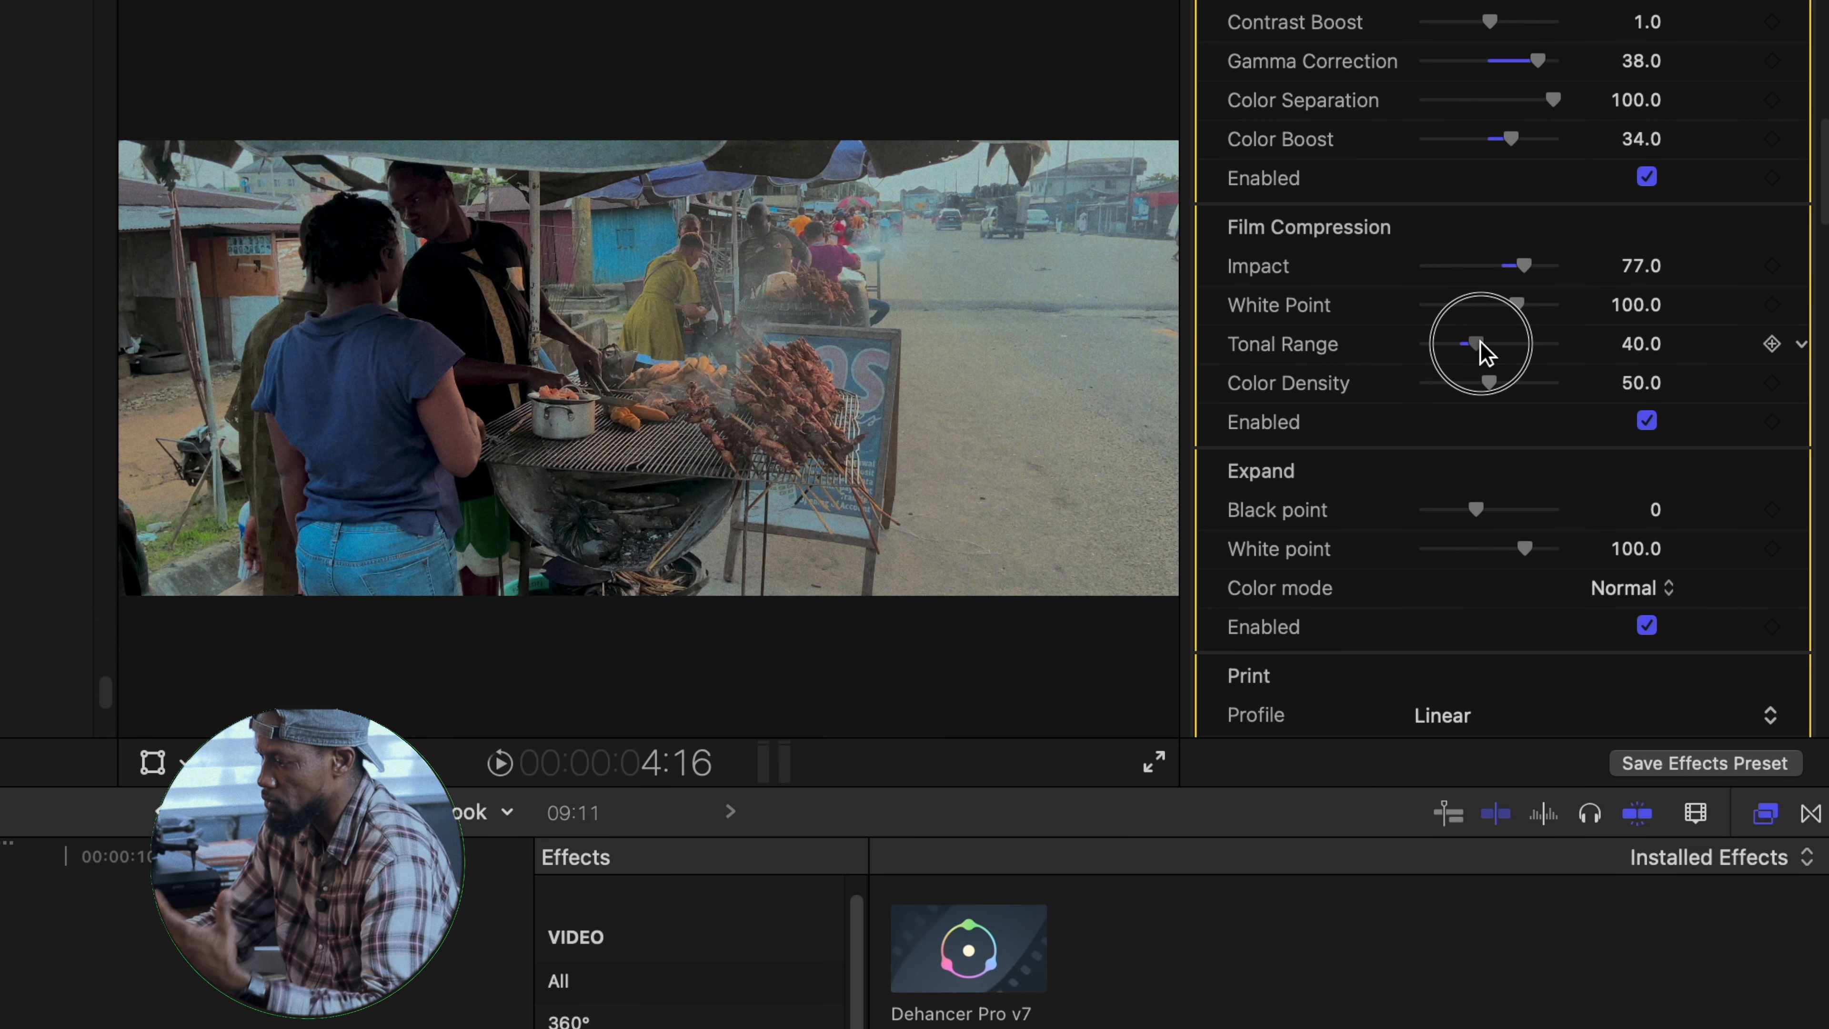
left_click_drag(1482, 344, 1480, 345)
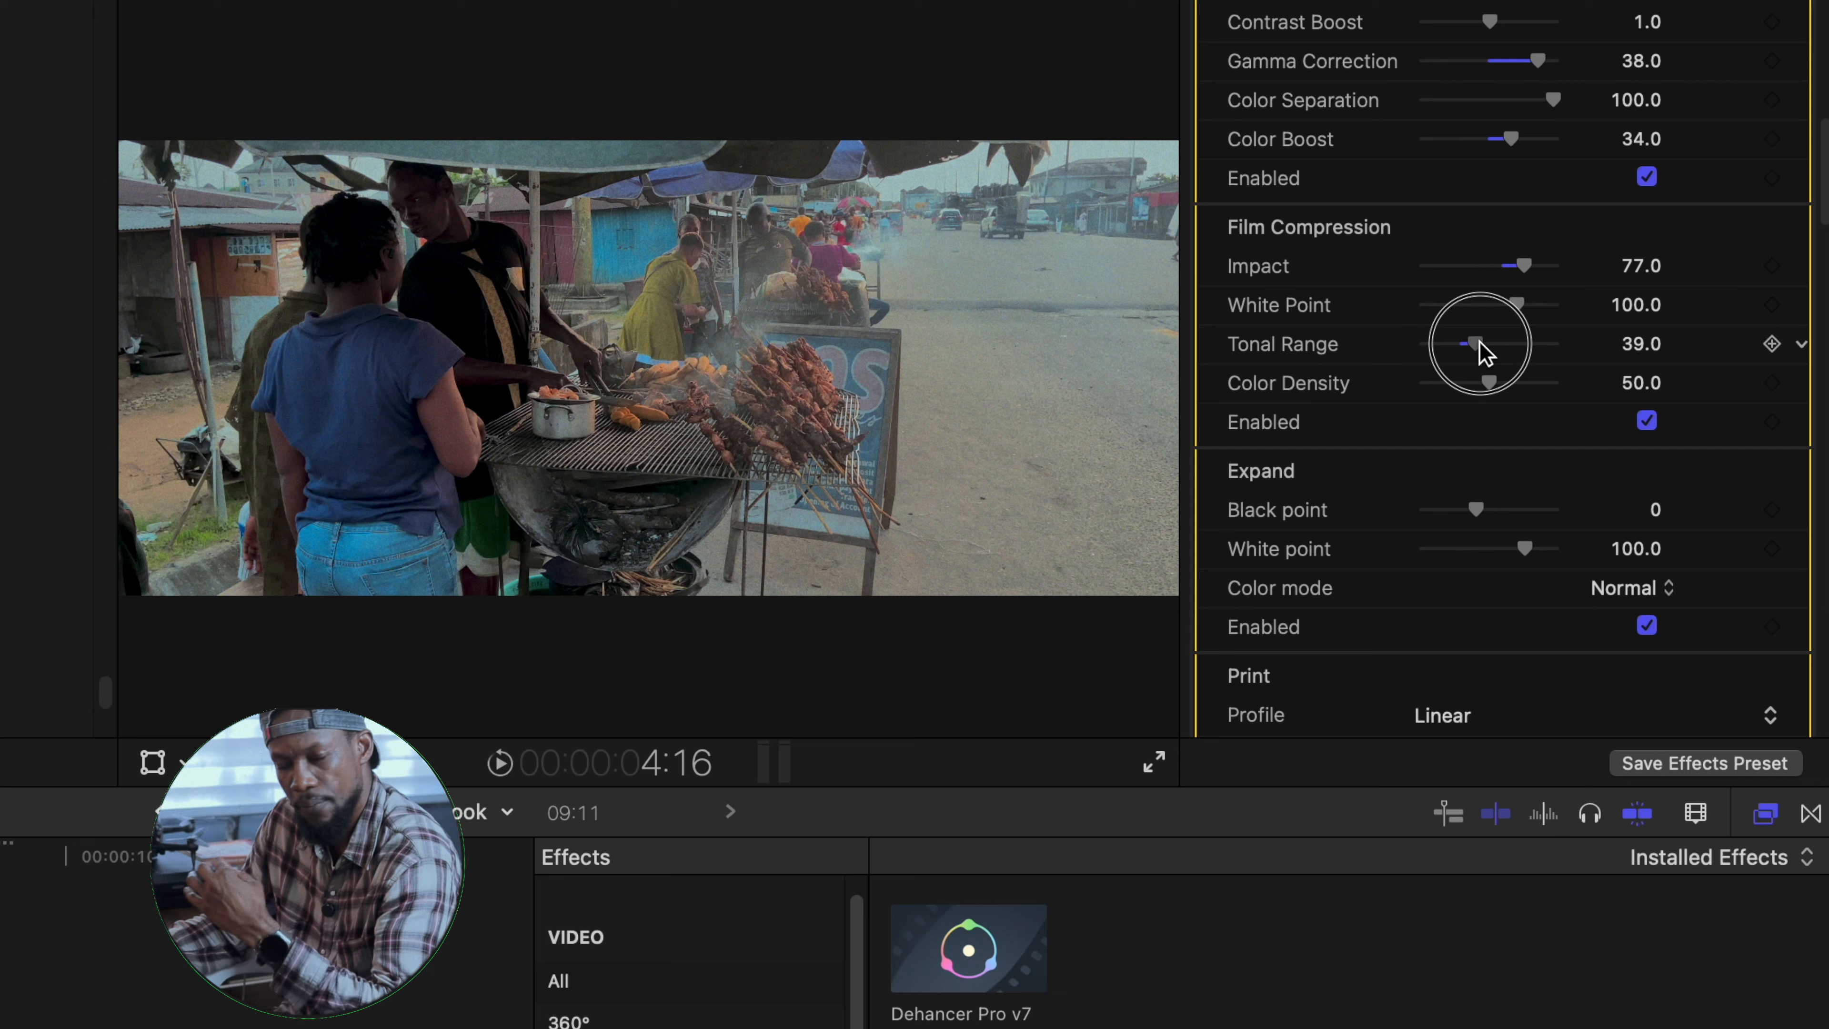
- Set the print tonal contrast to 3.0 and color density to 24.0, and the Expand black point to -1.0
scroll(1485, 353, "down", 10)
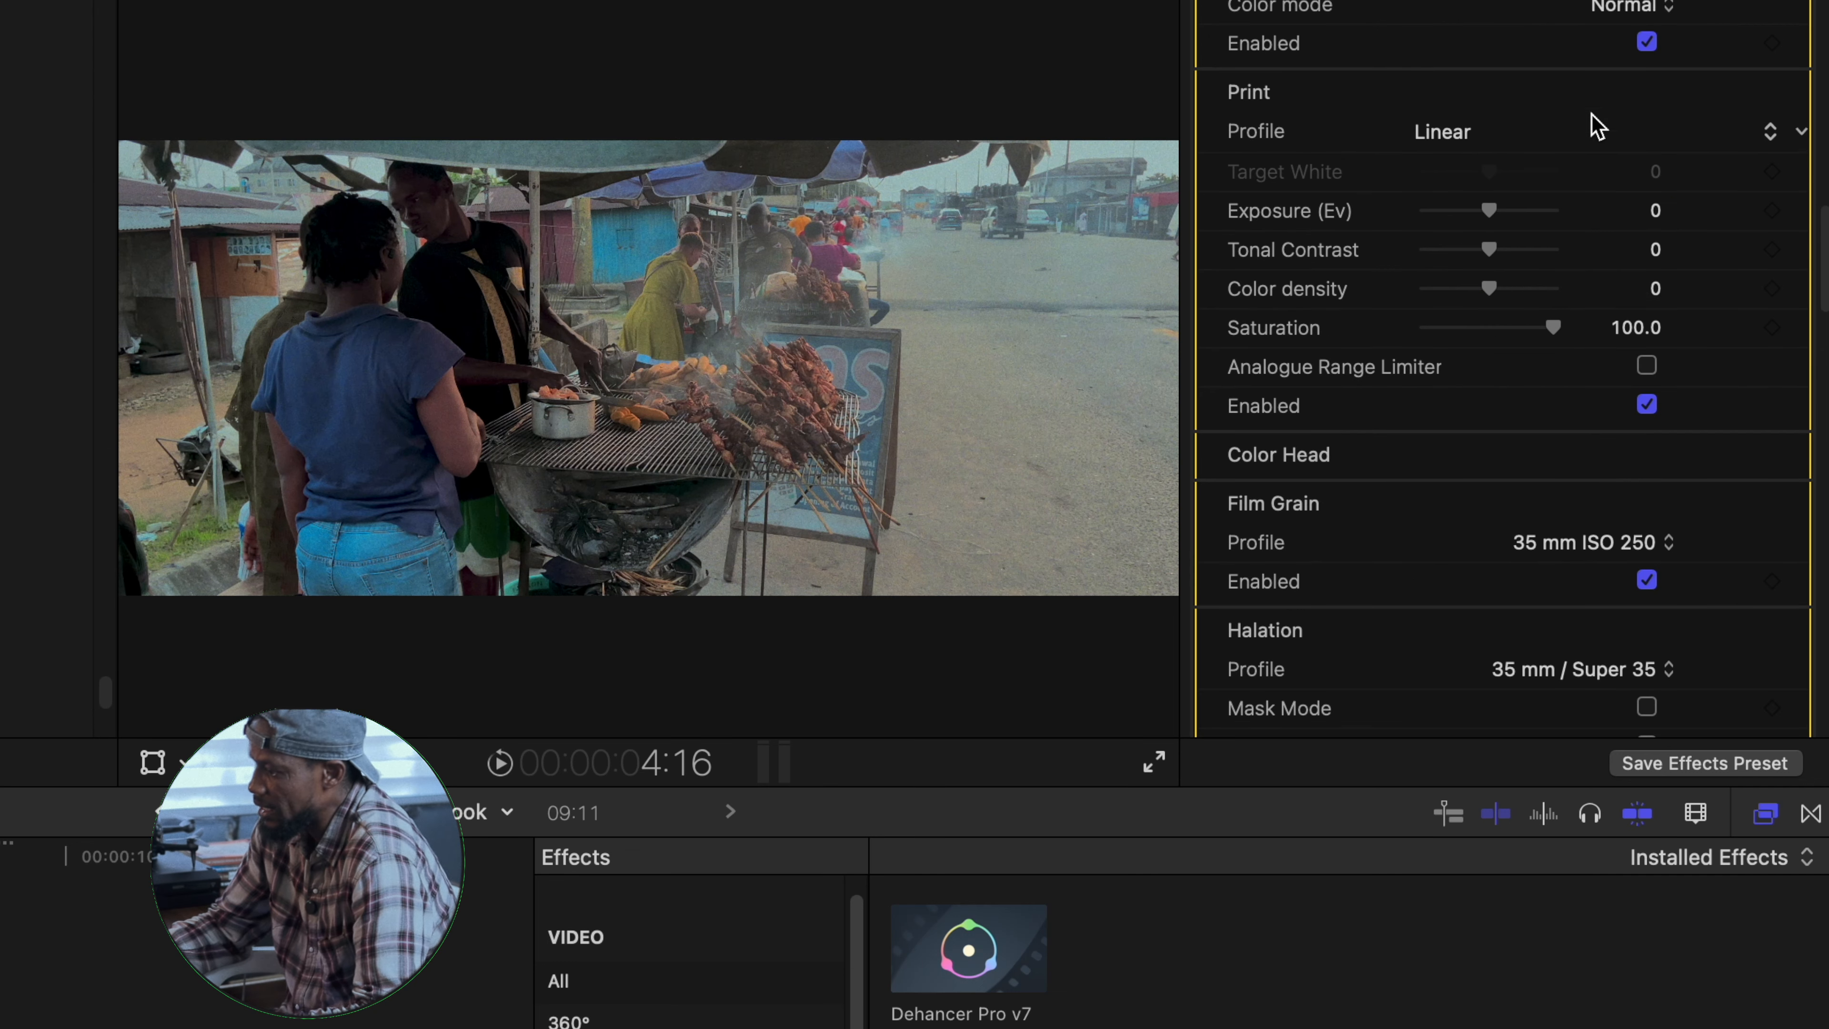
left_click_drag(1486, 297, 1519, 329)
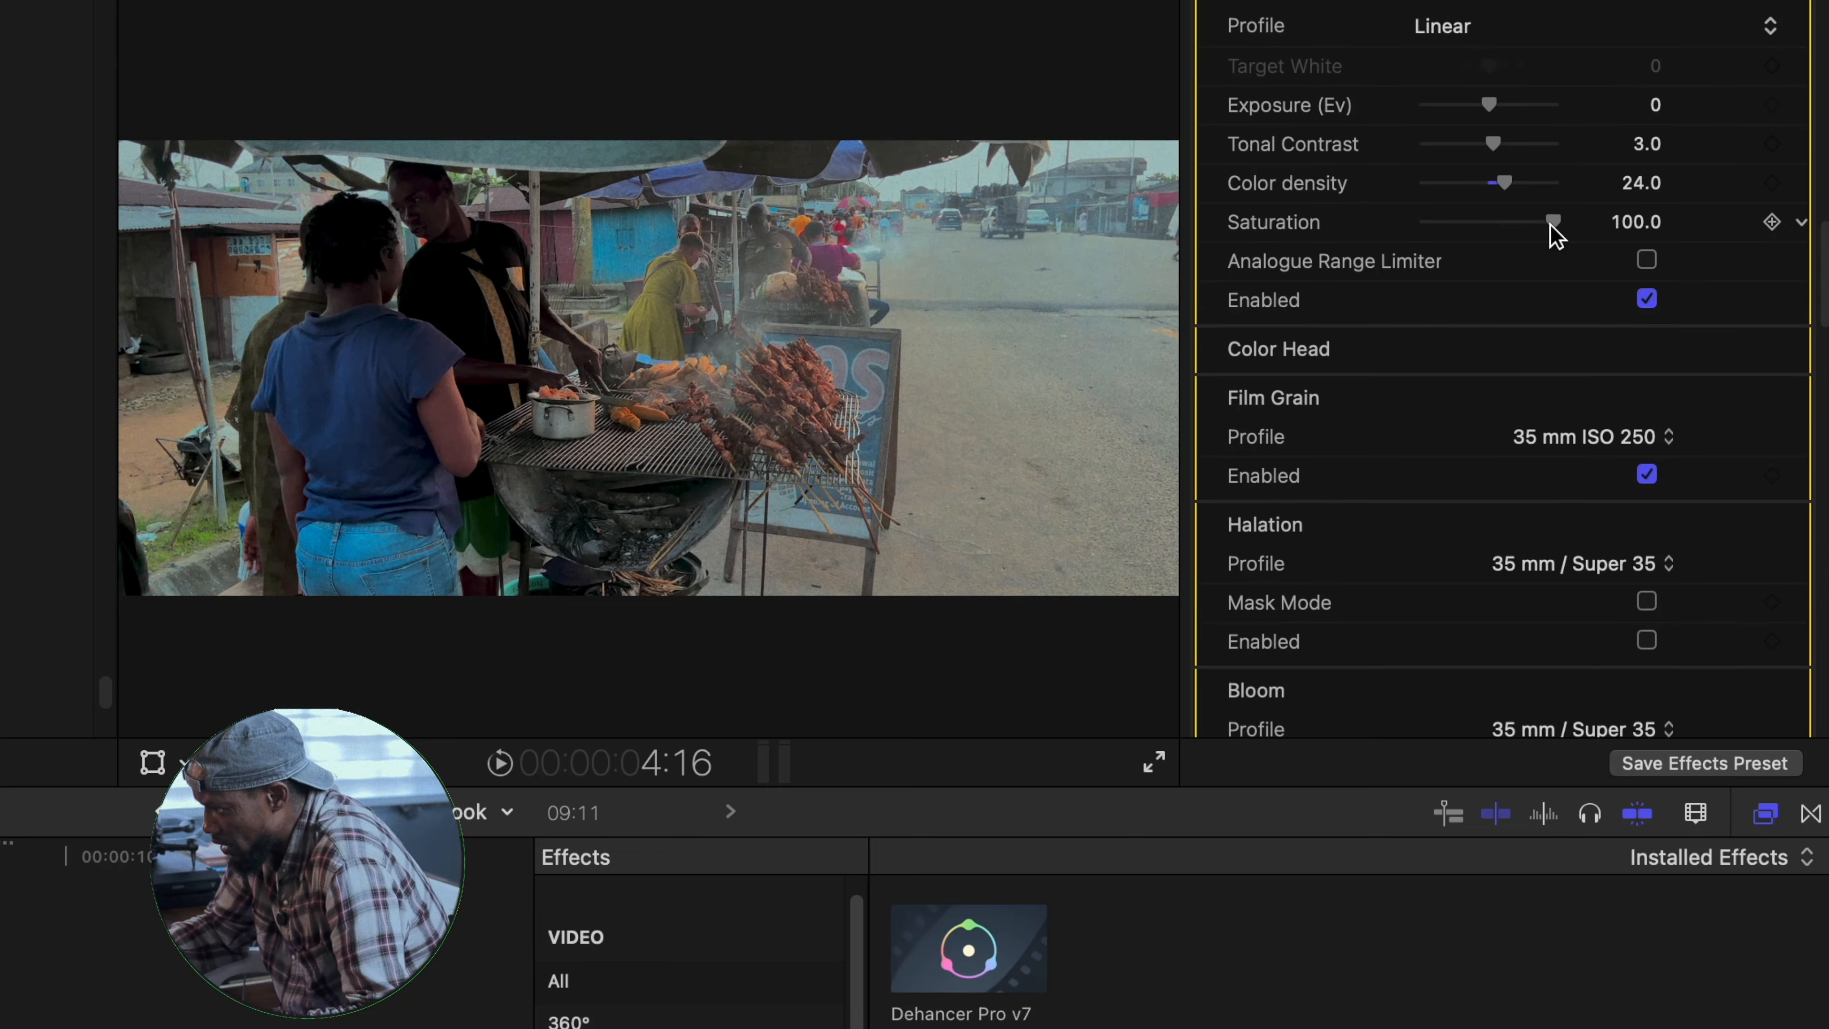
scroll(1462, 268, "up", 4)
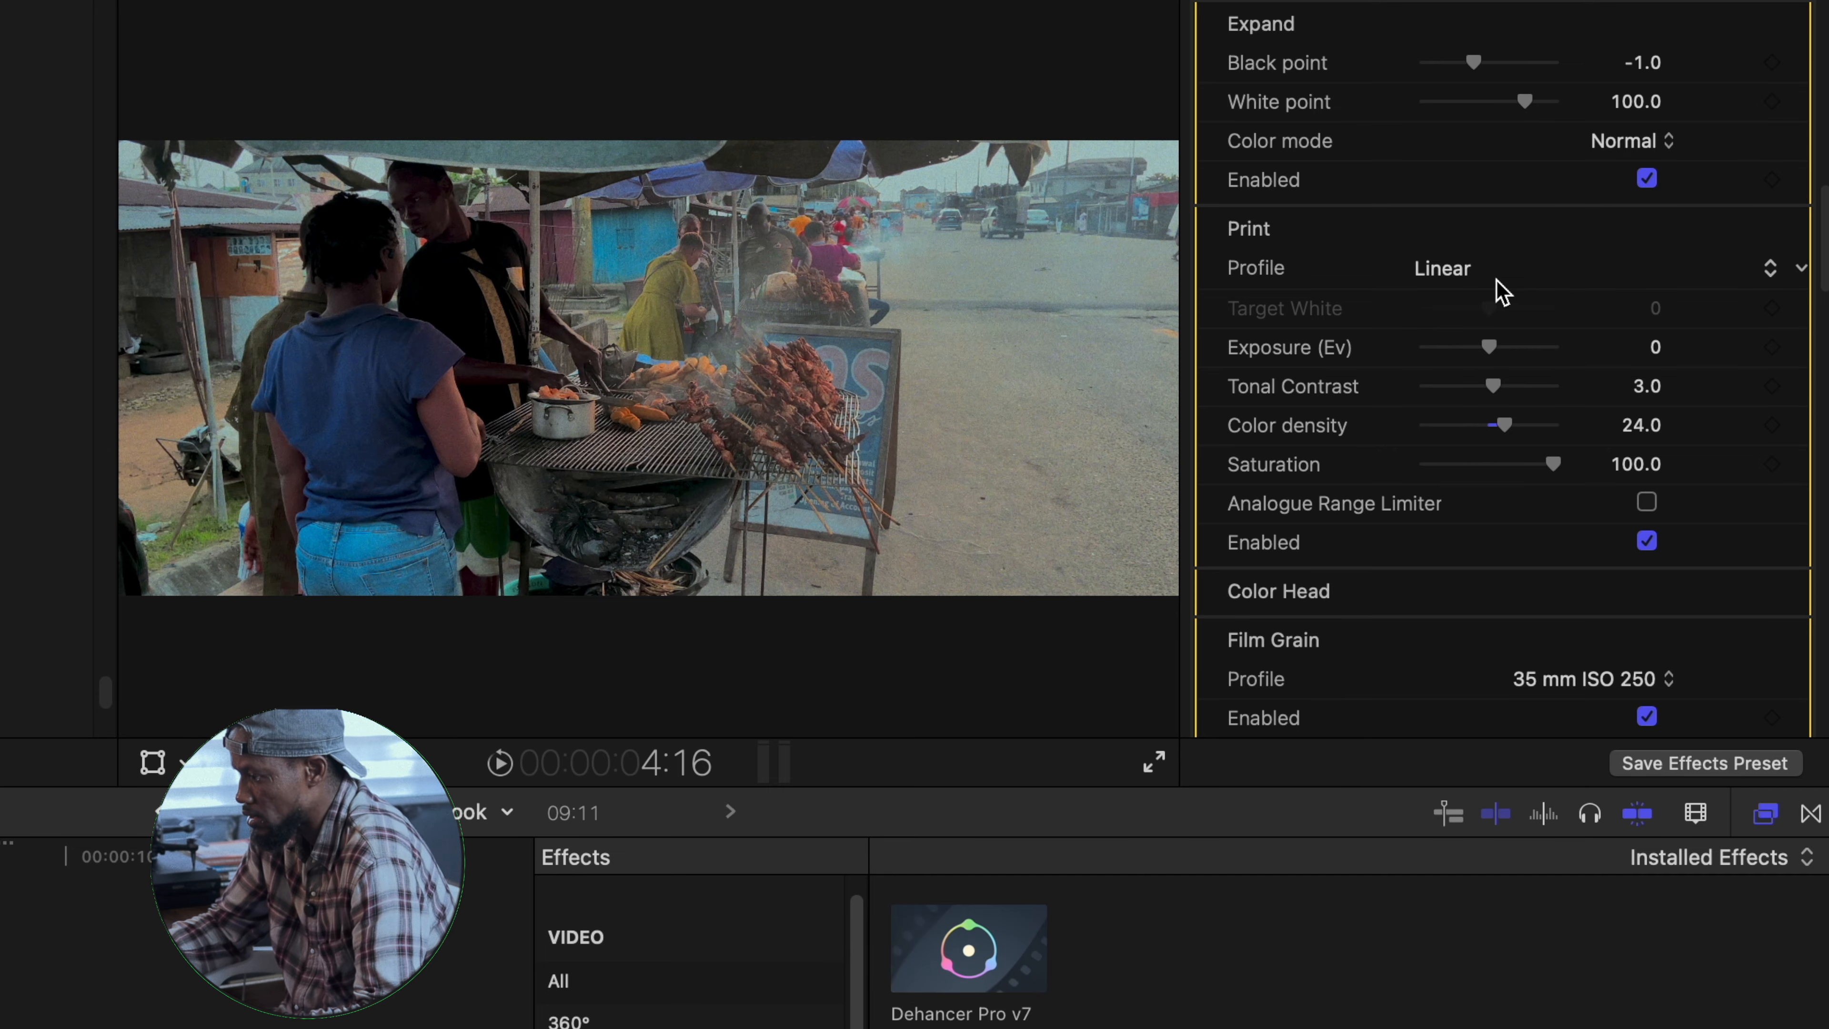
- Try the Cineon Film Log, Fujifilm 3513 Print film and Kodak 2383 Print Film print profiles
left_click(1776, 273)
left_click(1447, 323)
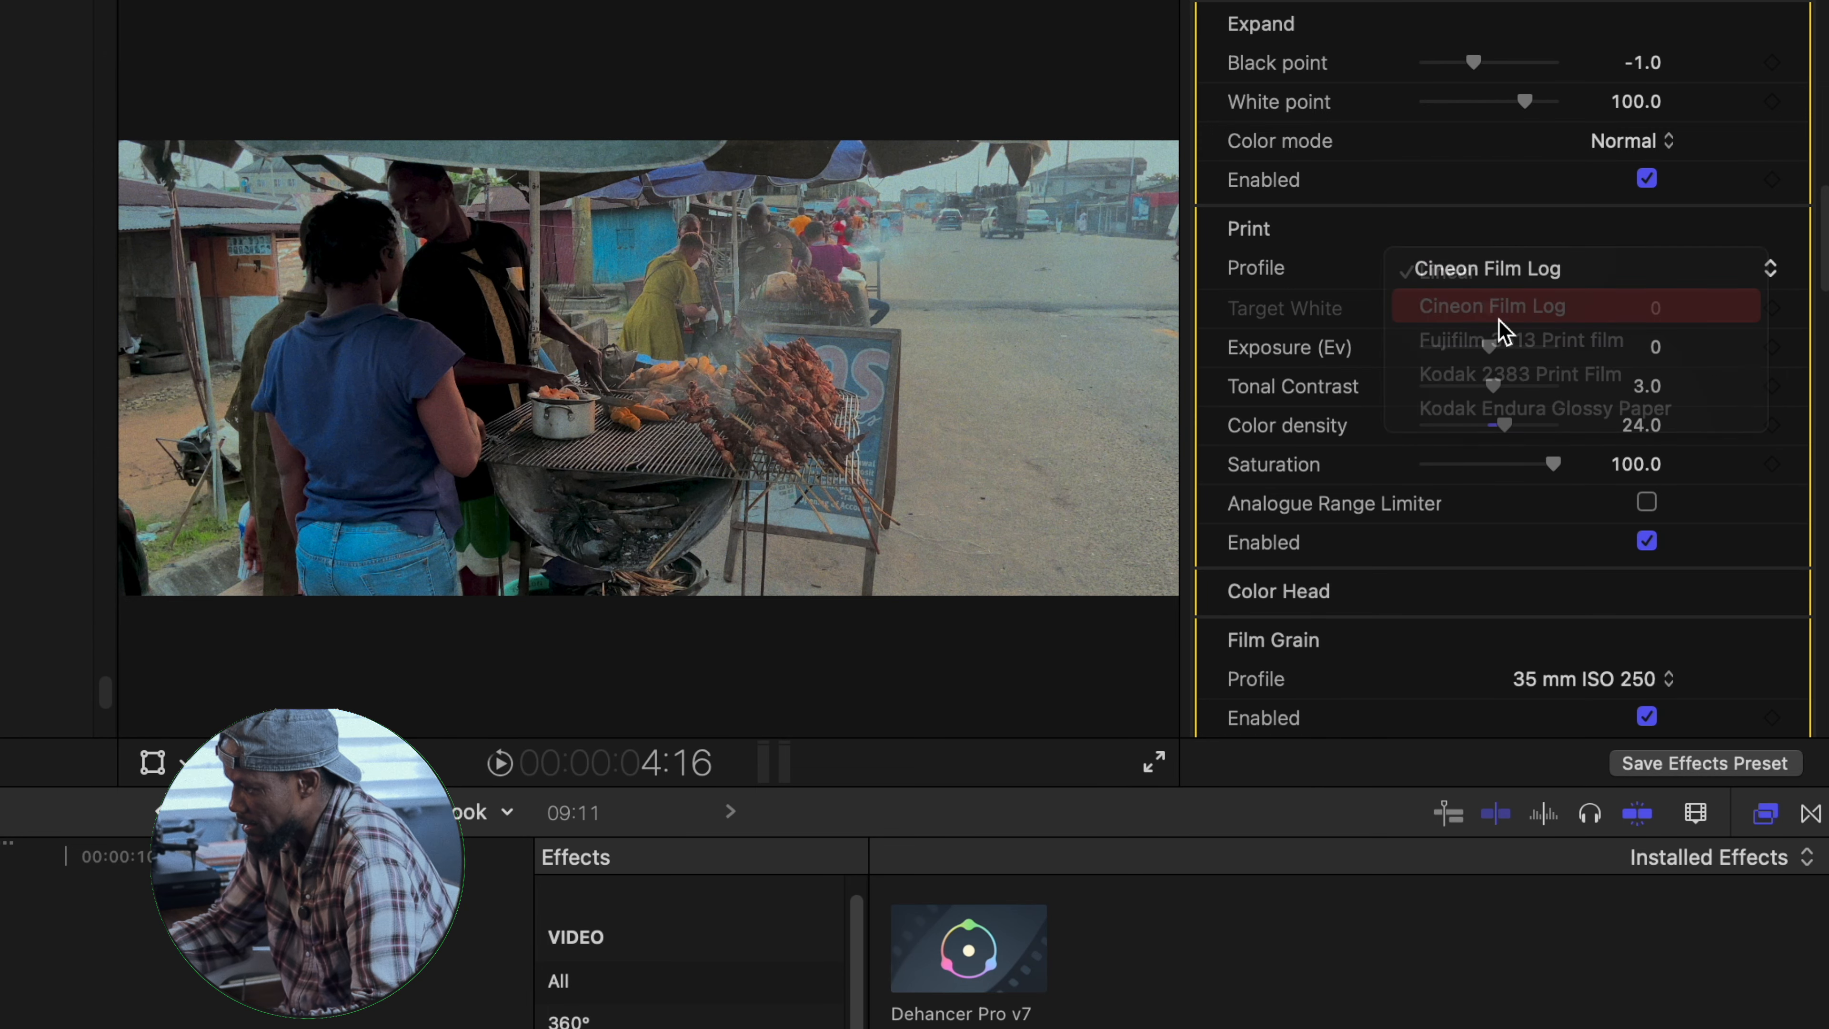
left_click(1768, 271)
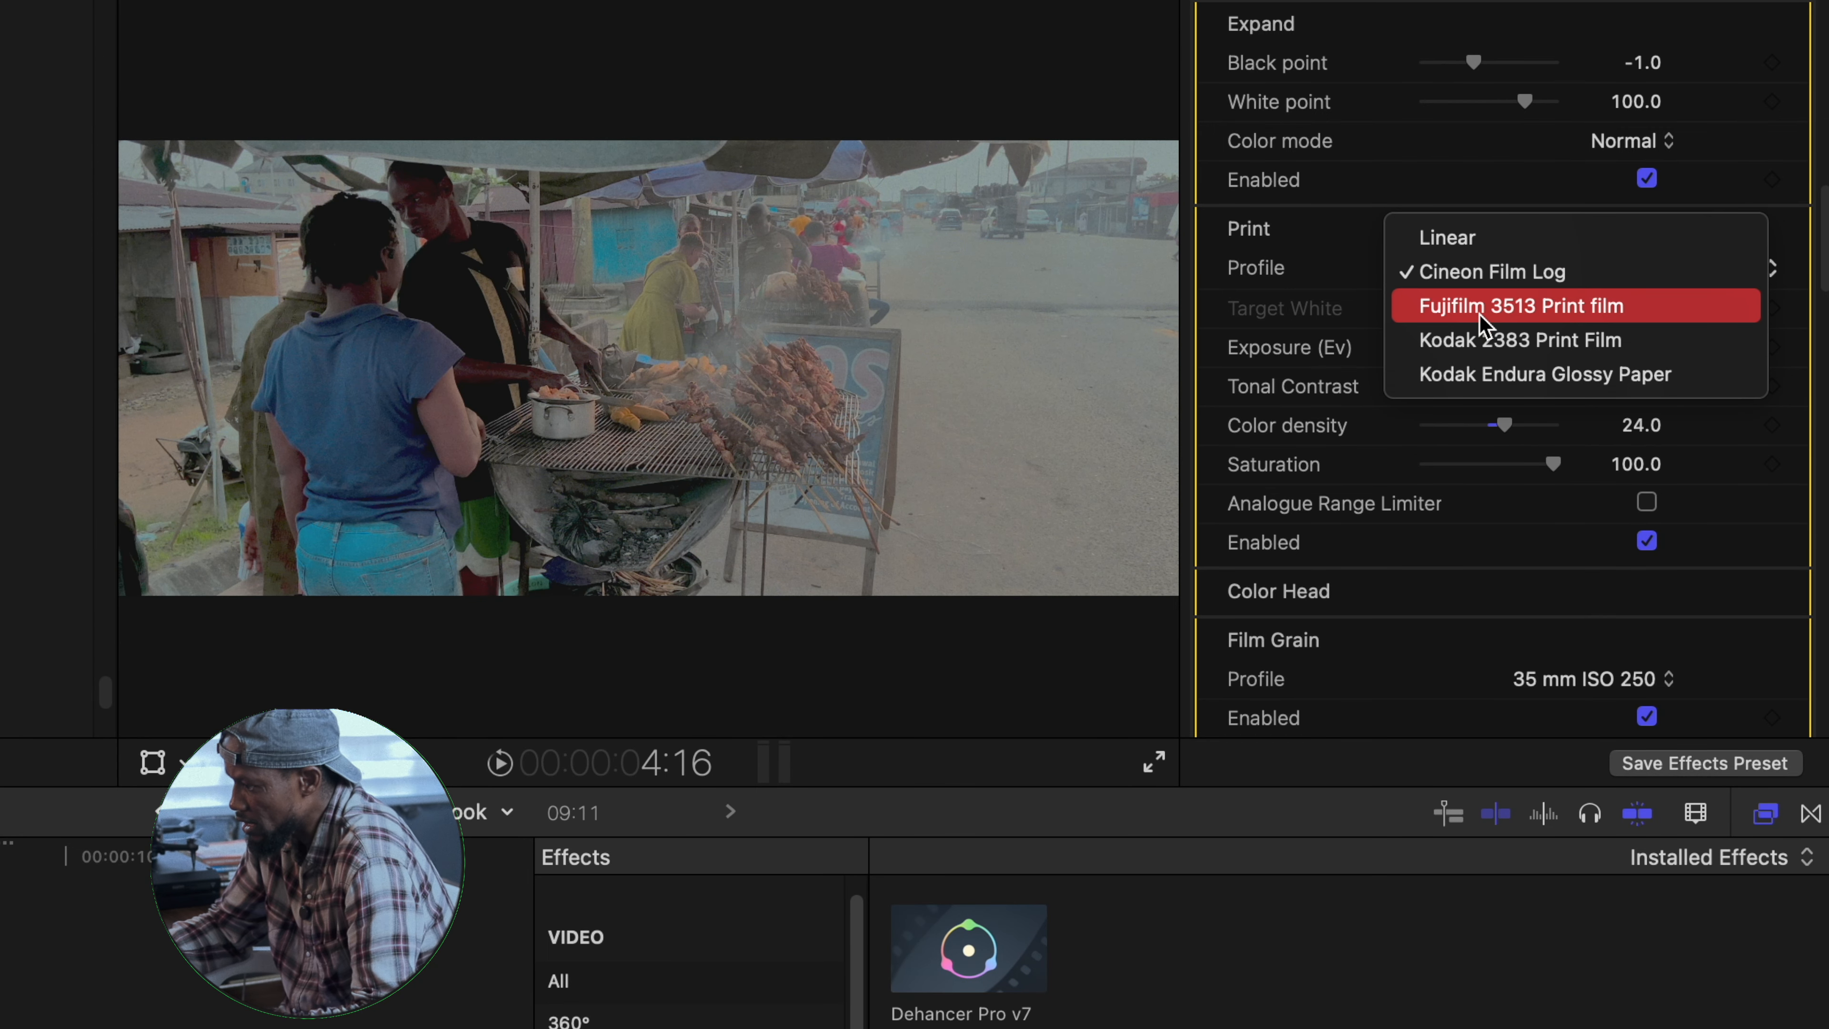
left_click(1480, 309)
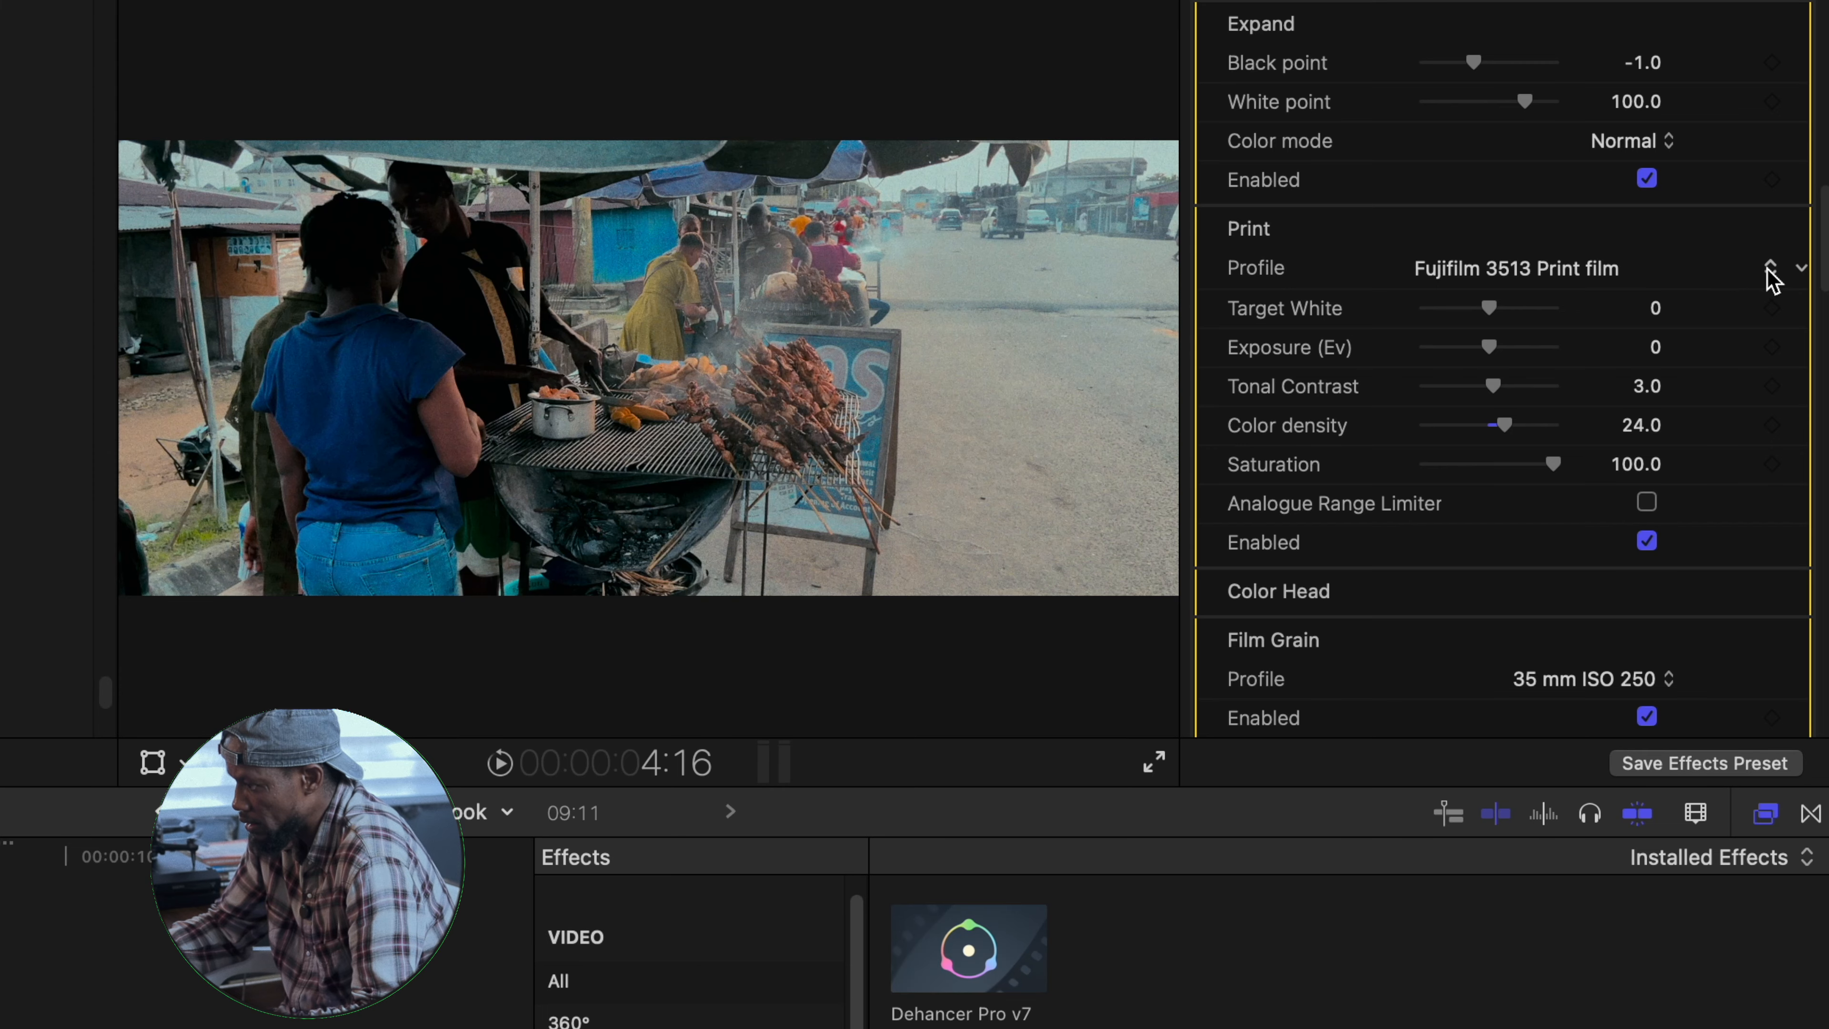
left_click(1771, 271)
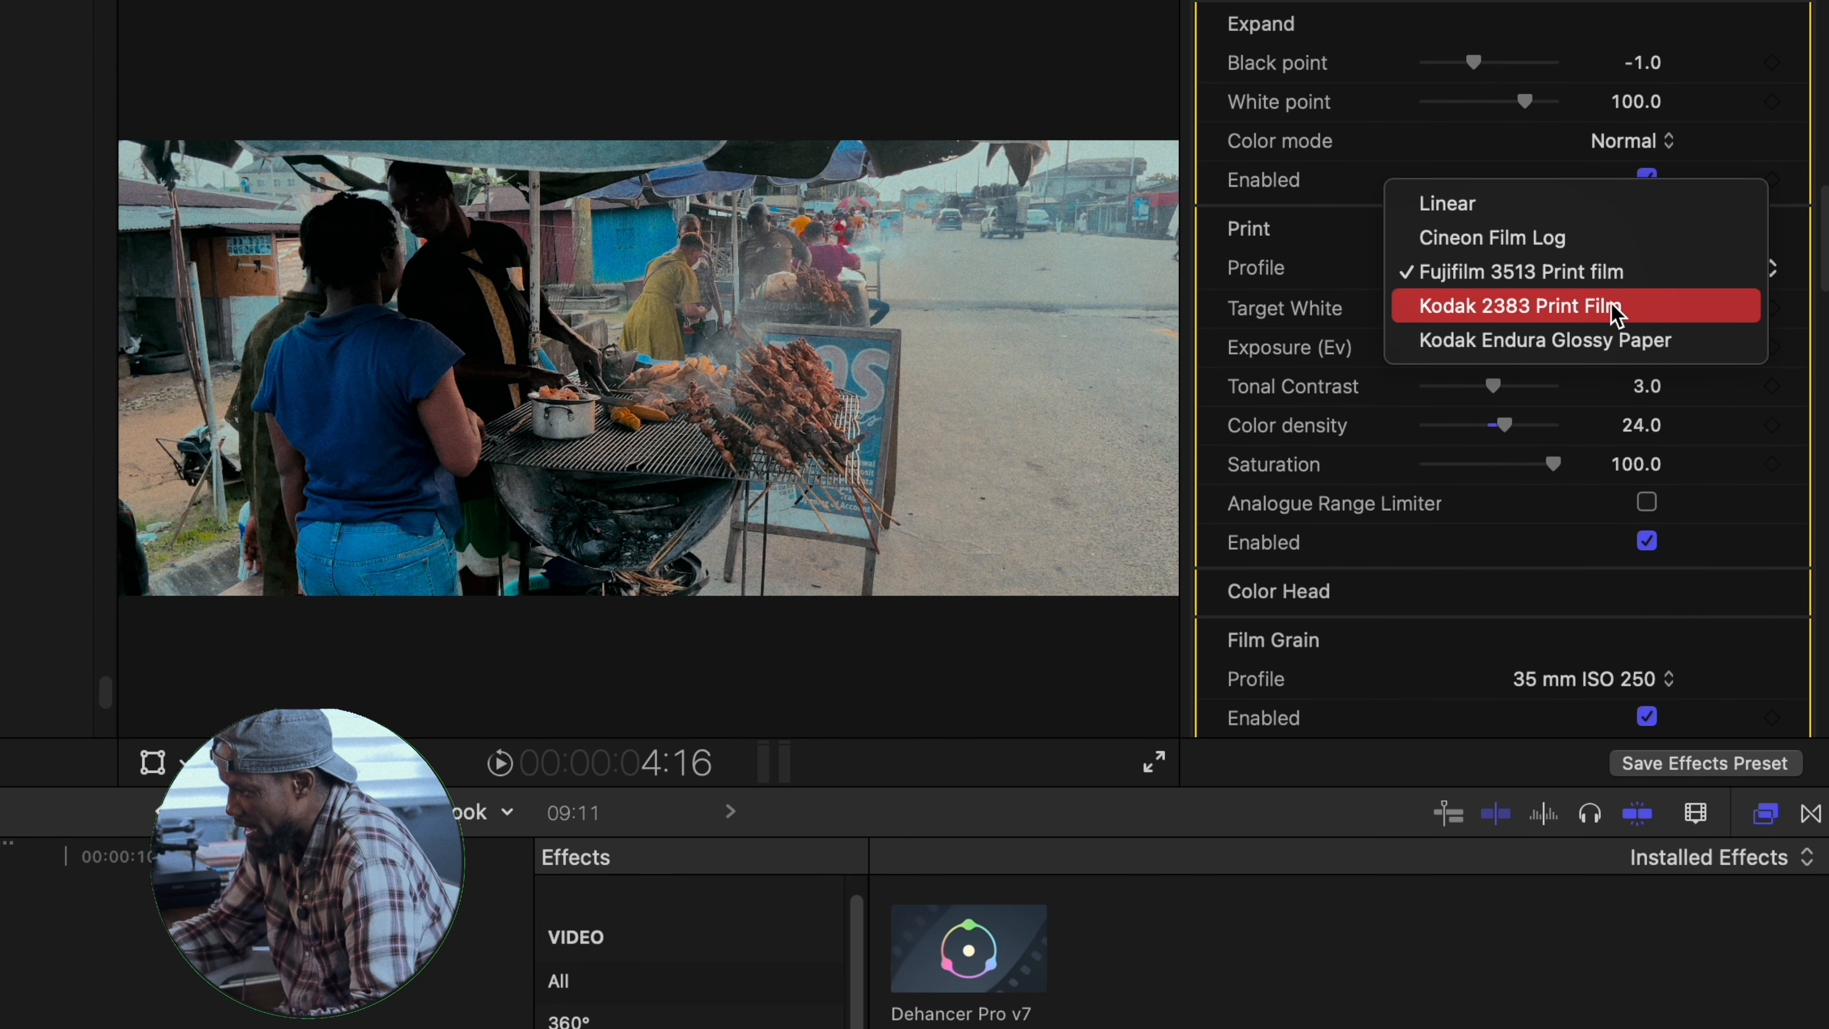
left_click(1616, 314)
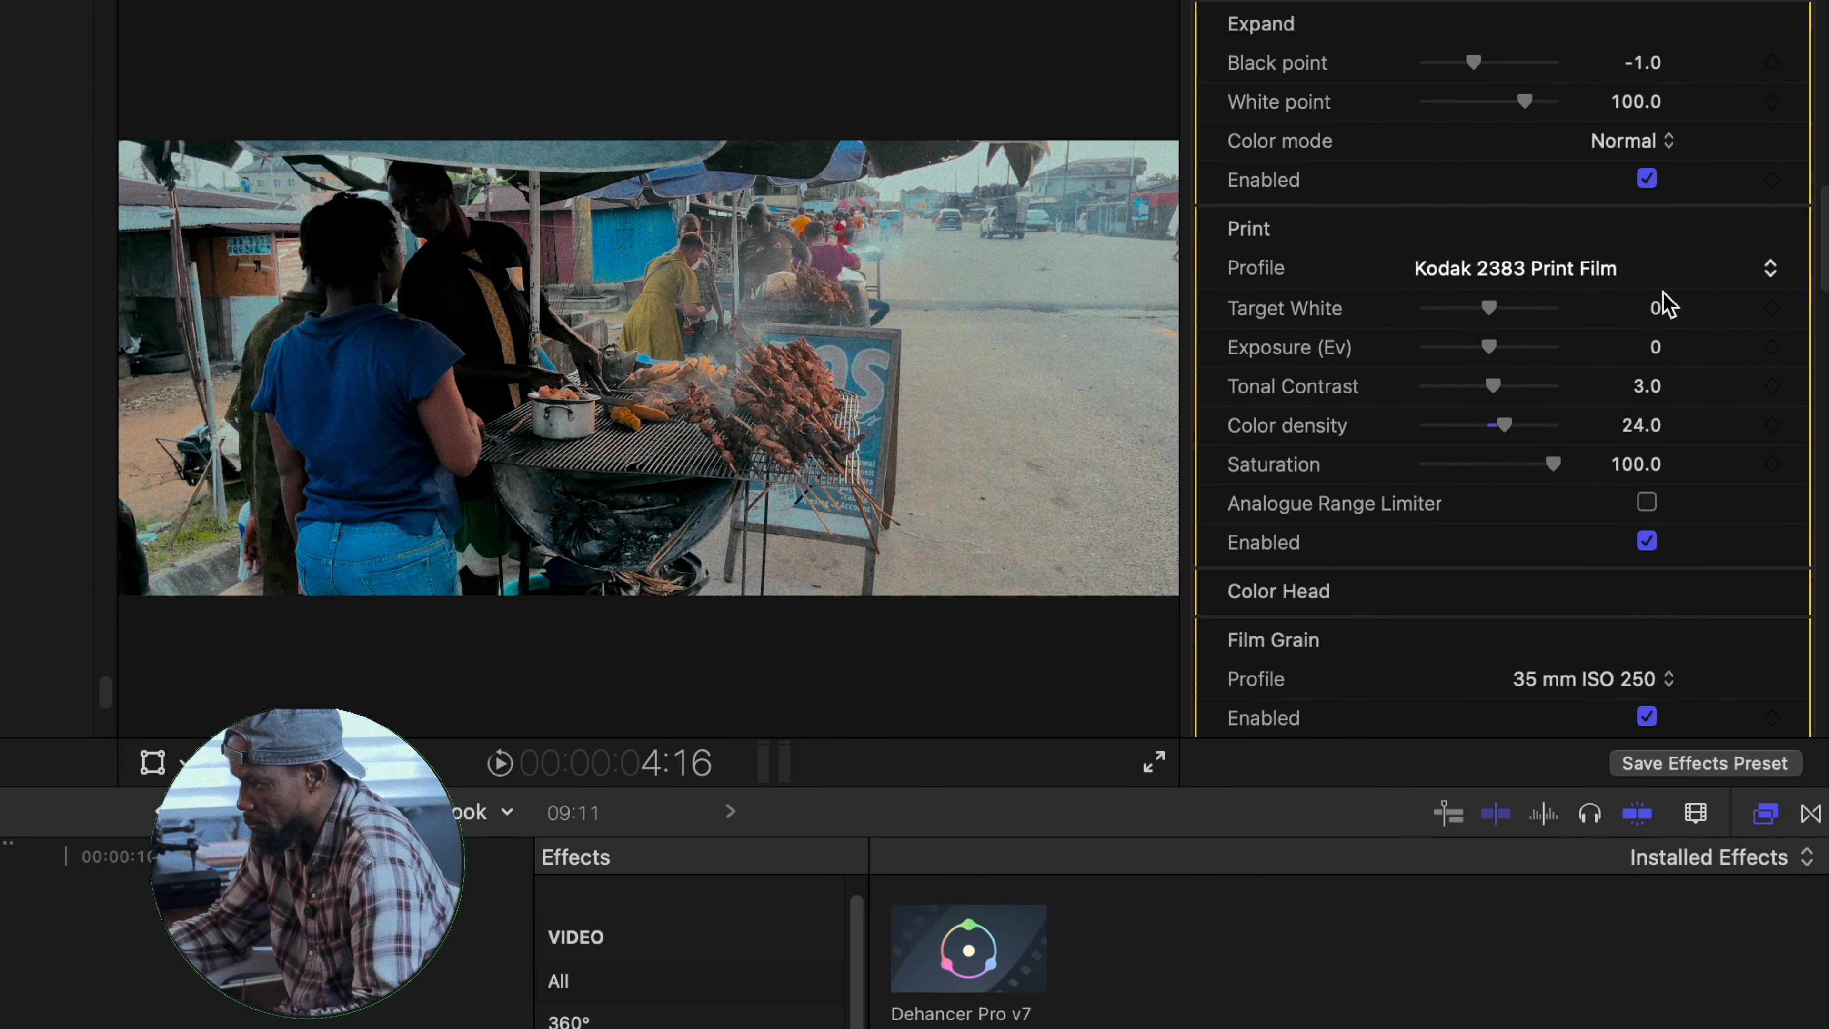
- Set the print profile to Kodak Endura Glossy Paper with exposure 0.38 Ev and tonal contrast -1.0
left_click(1770, 269)
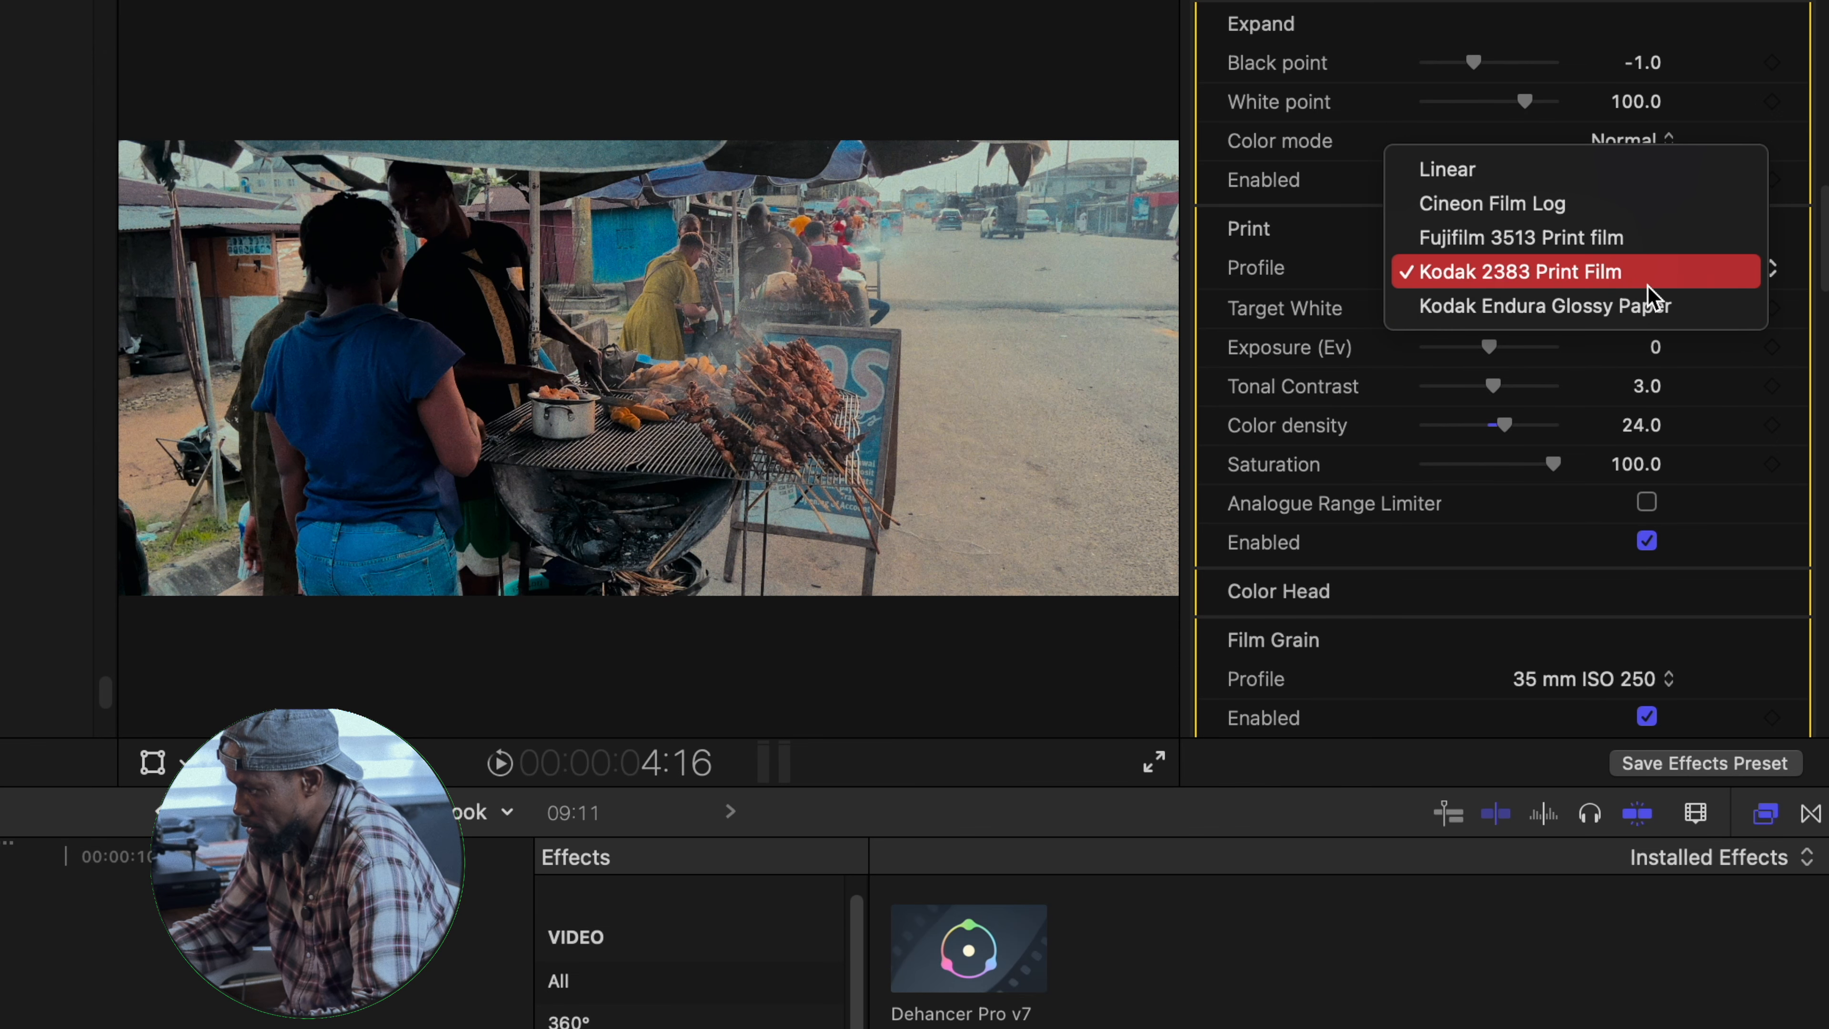
left_click(1562, 312)
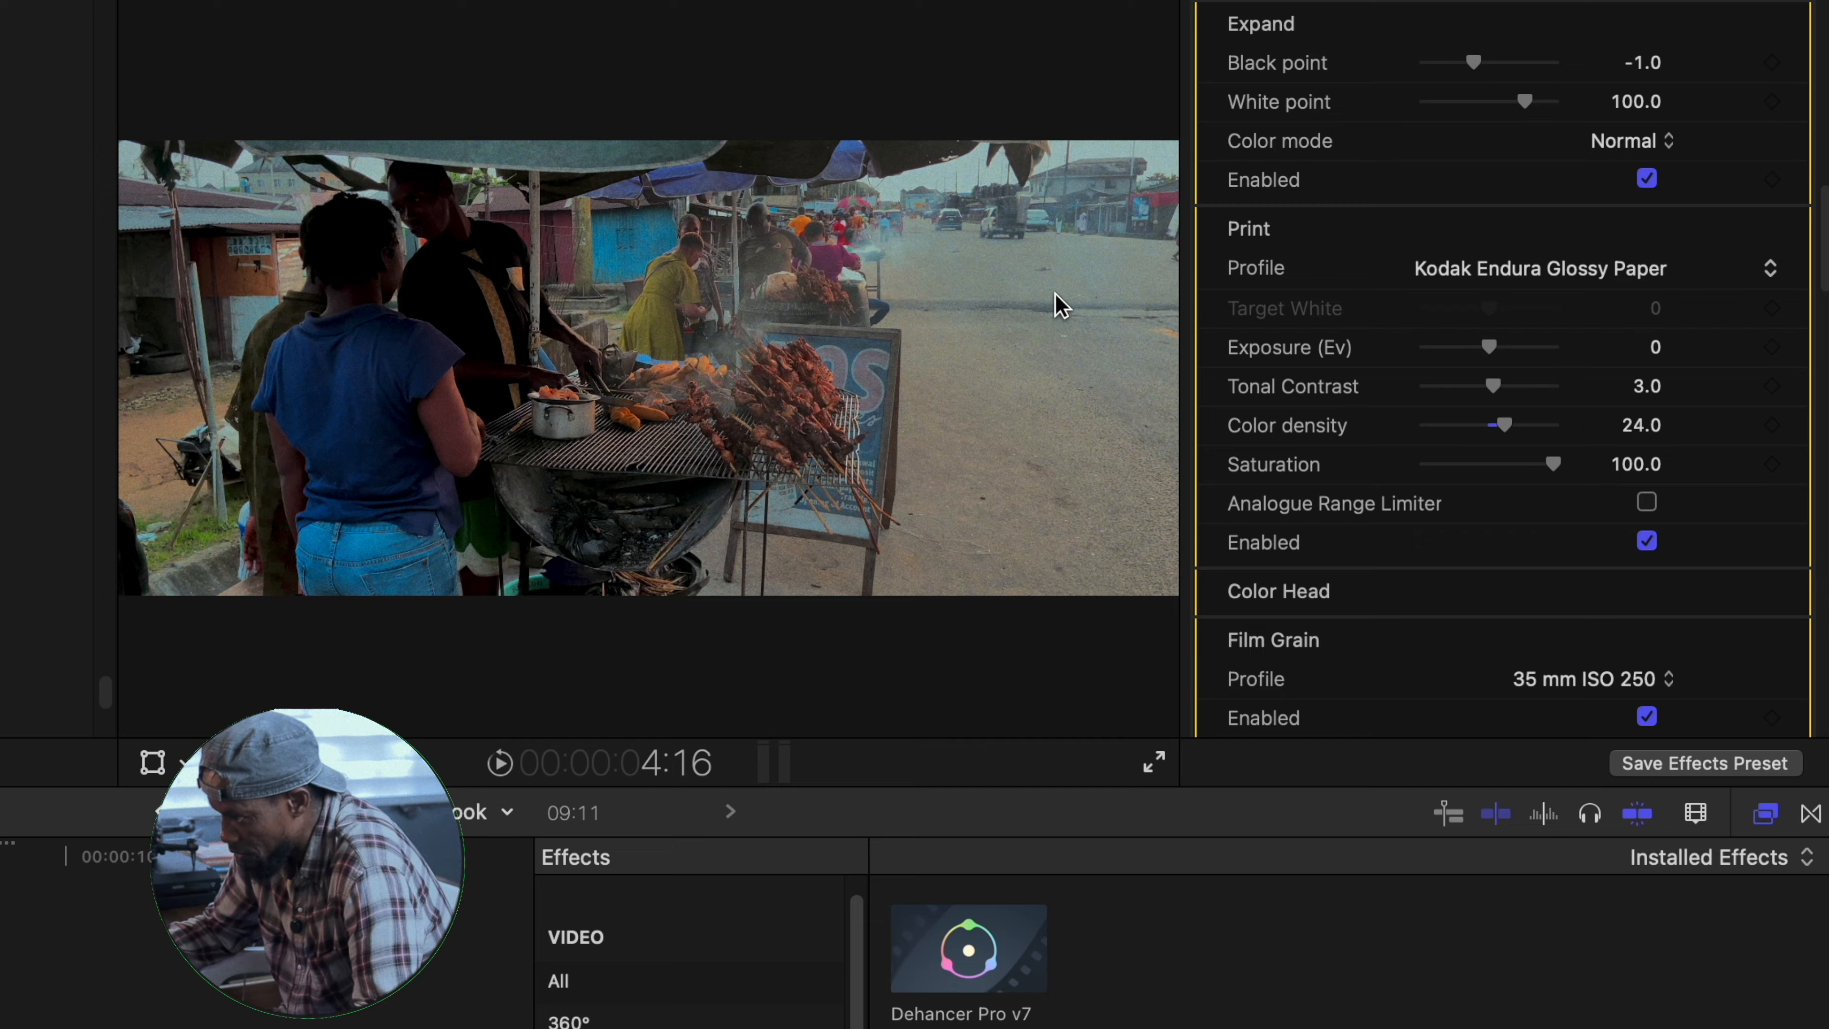
left_click_drag(1492, 350, 1499, 353)
left_click_drag(1488, 386, 1438, 388)
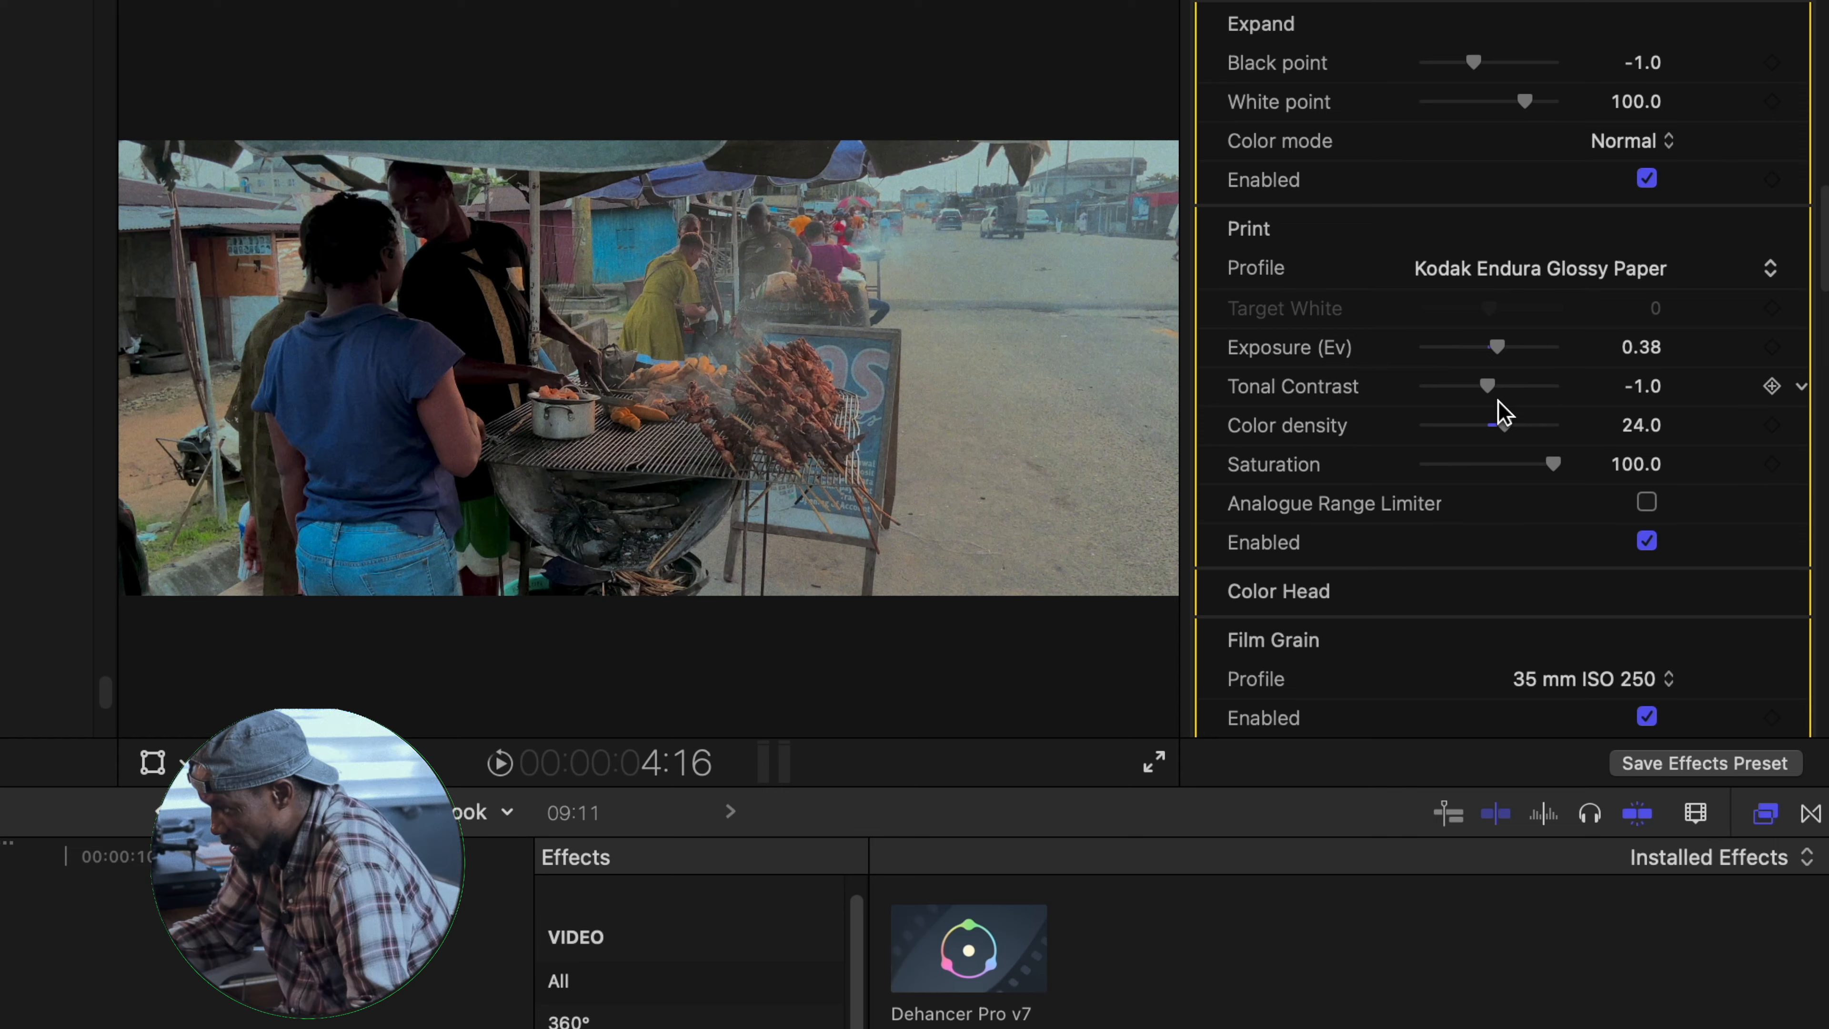
- Enable Color Head with Yellow - Blue at 0, Magenta - Green at 2.0 and Cyan - Red at -5.0
scroll(1438, 536, "down", 6)
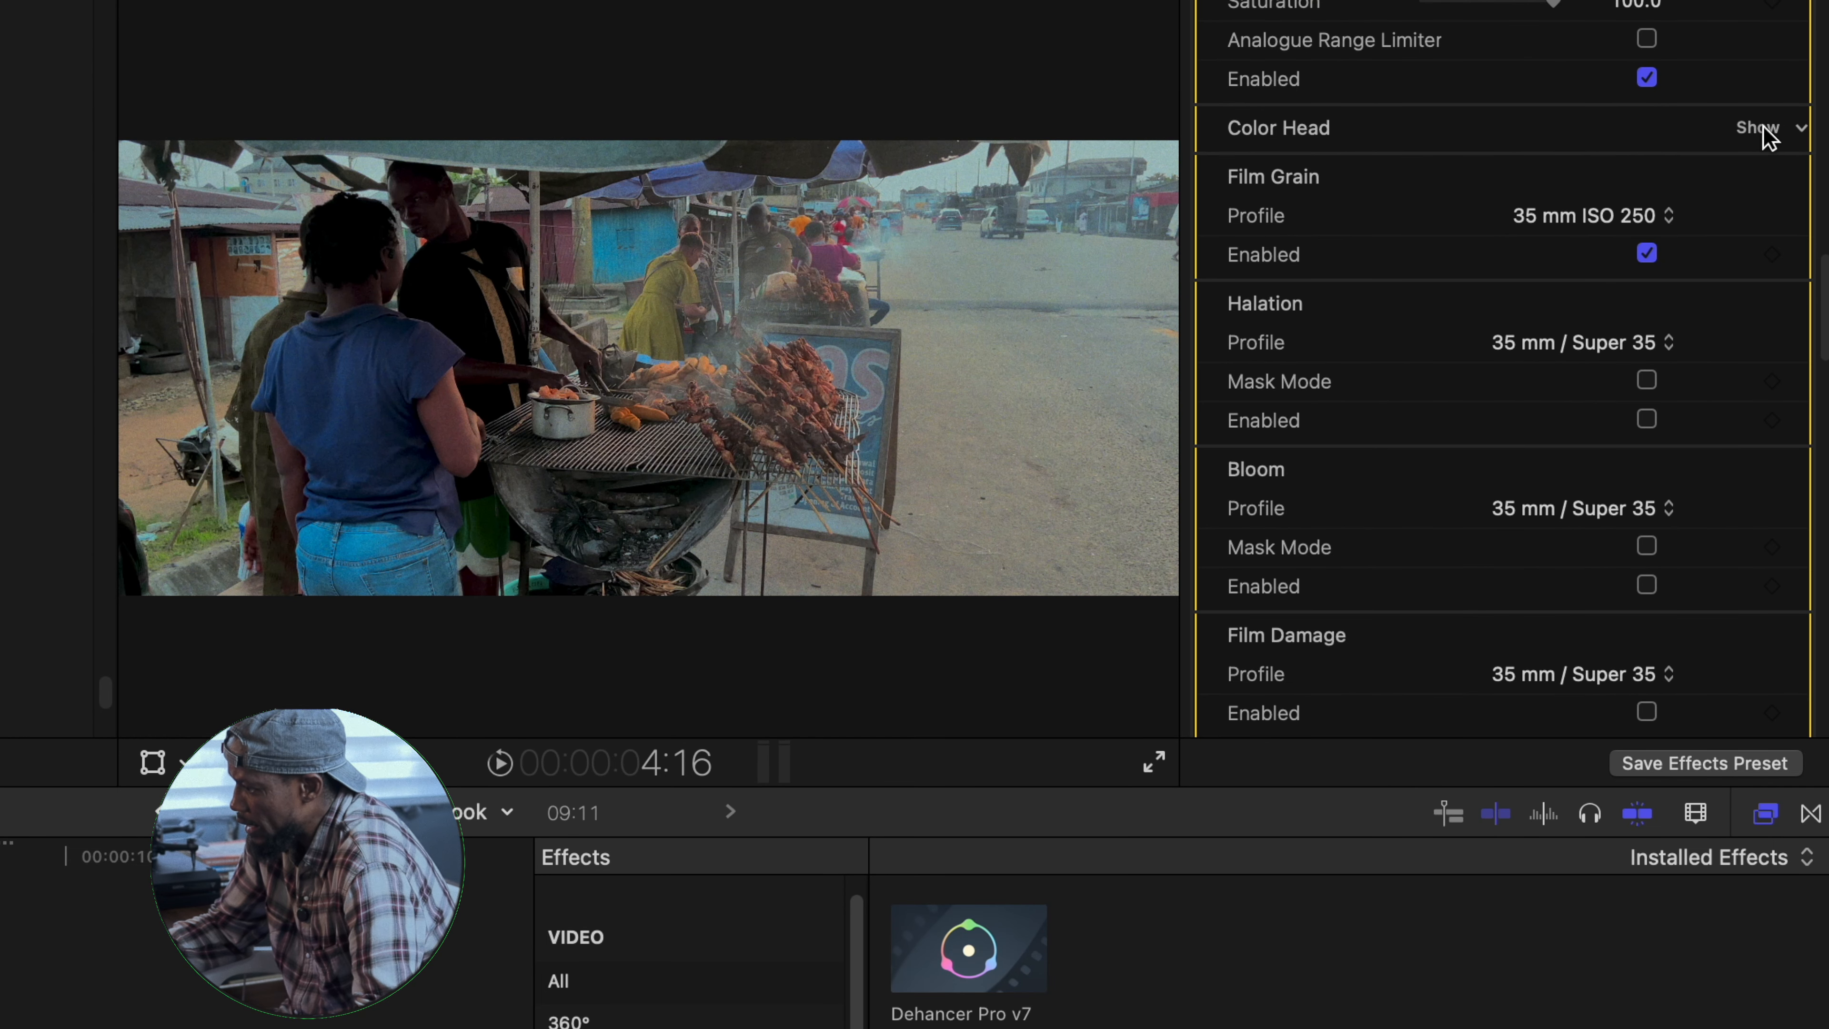
left_click(1764, 129)
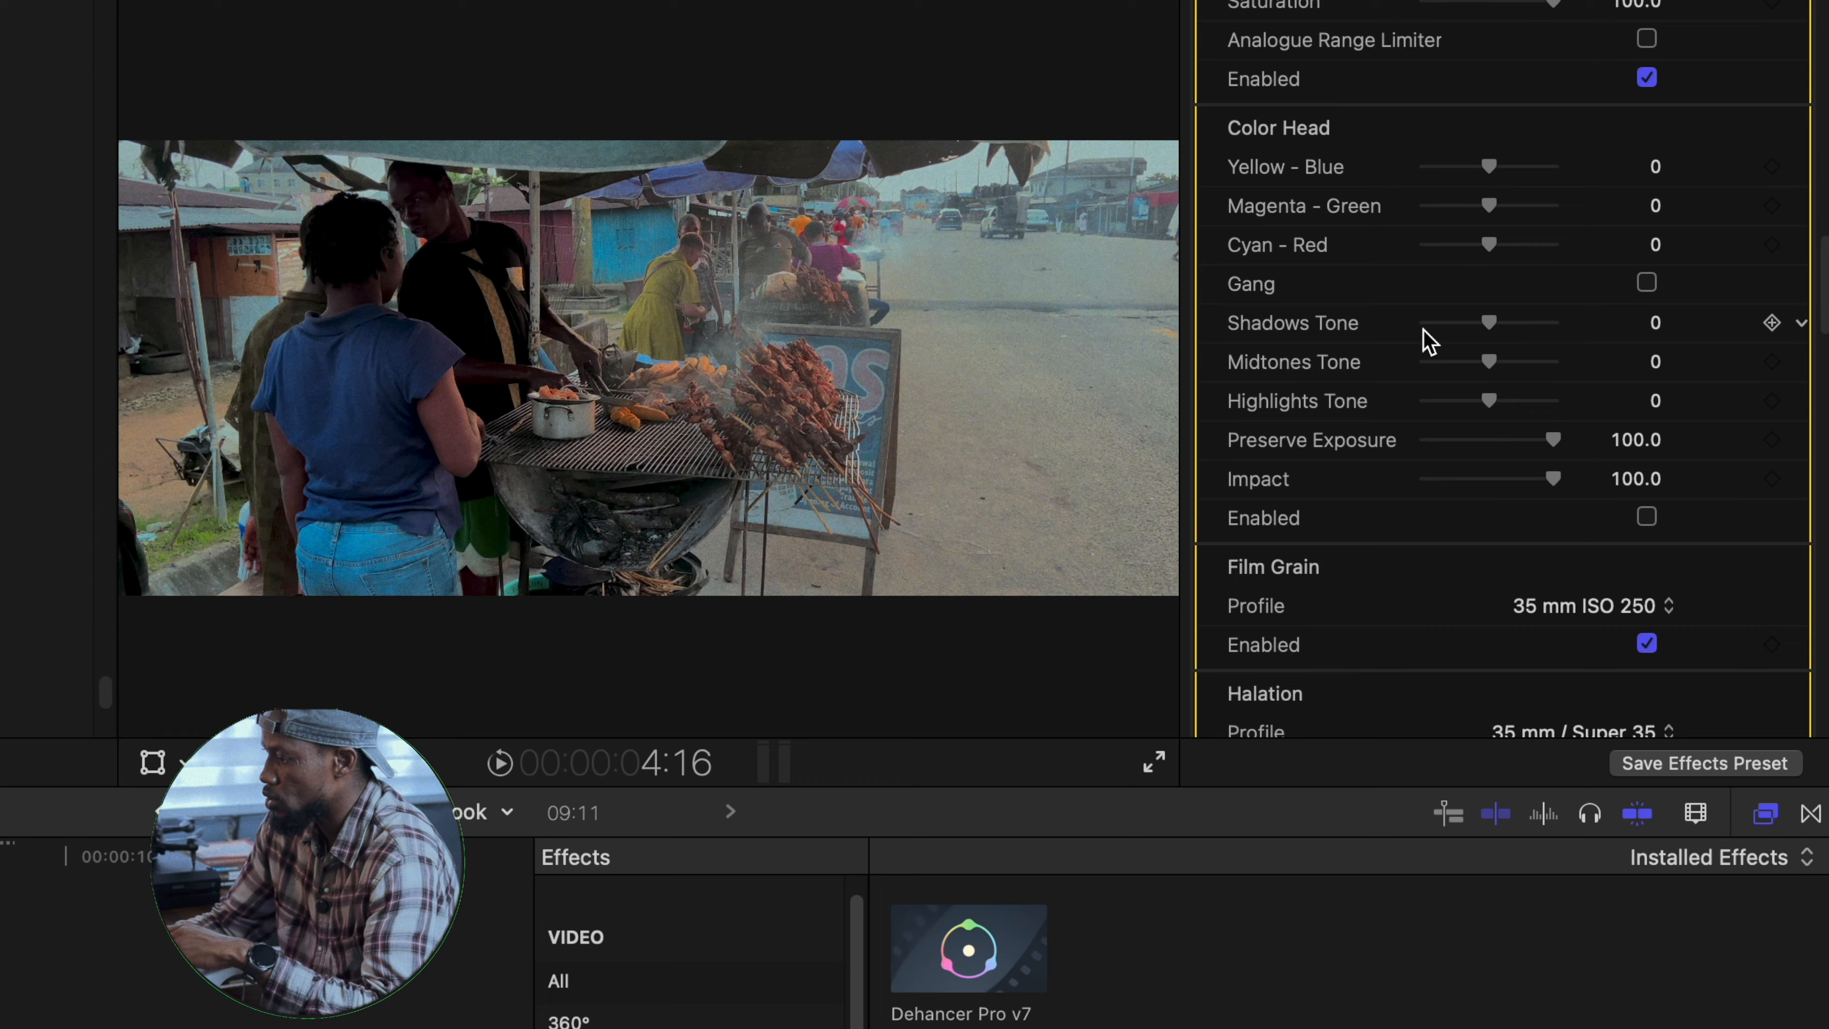
left_click(1648, 517)
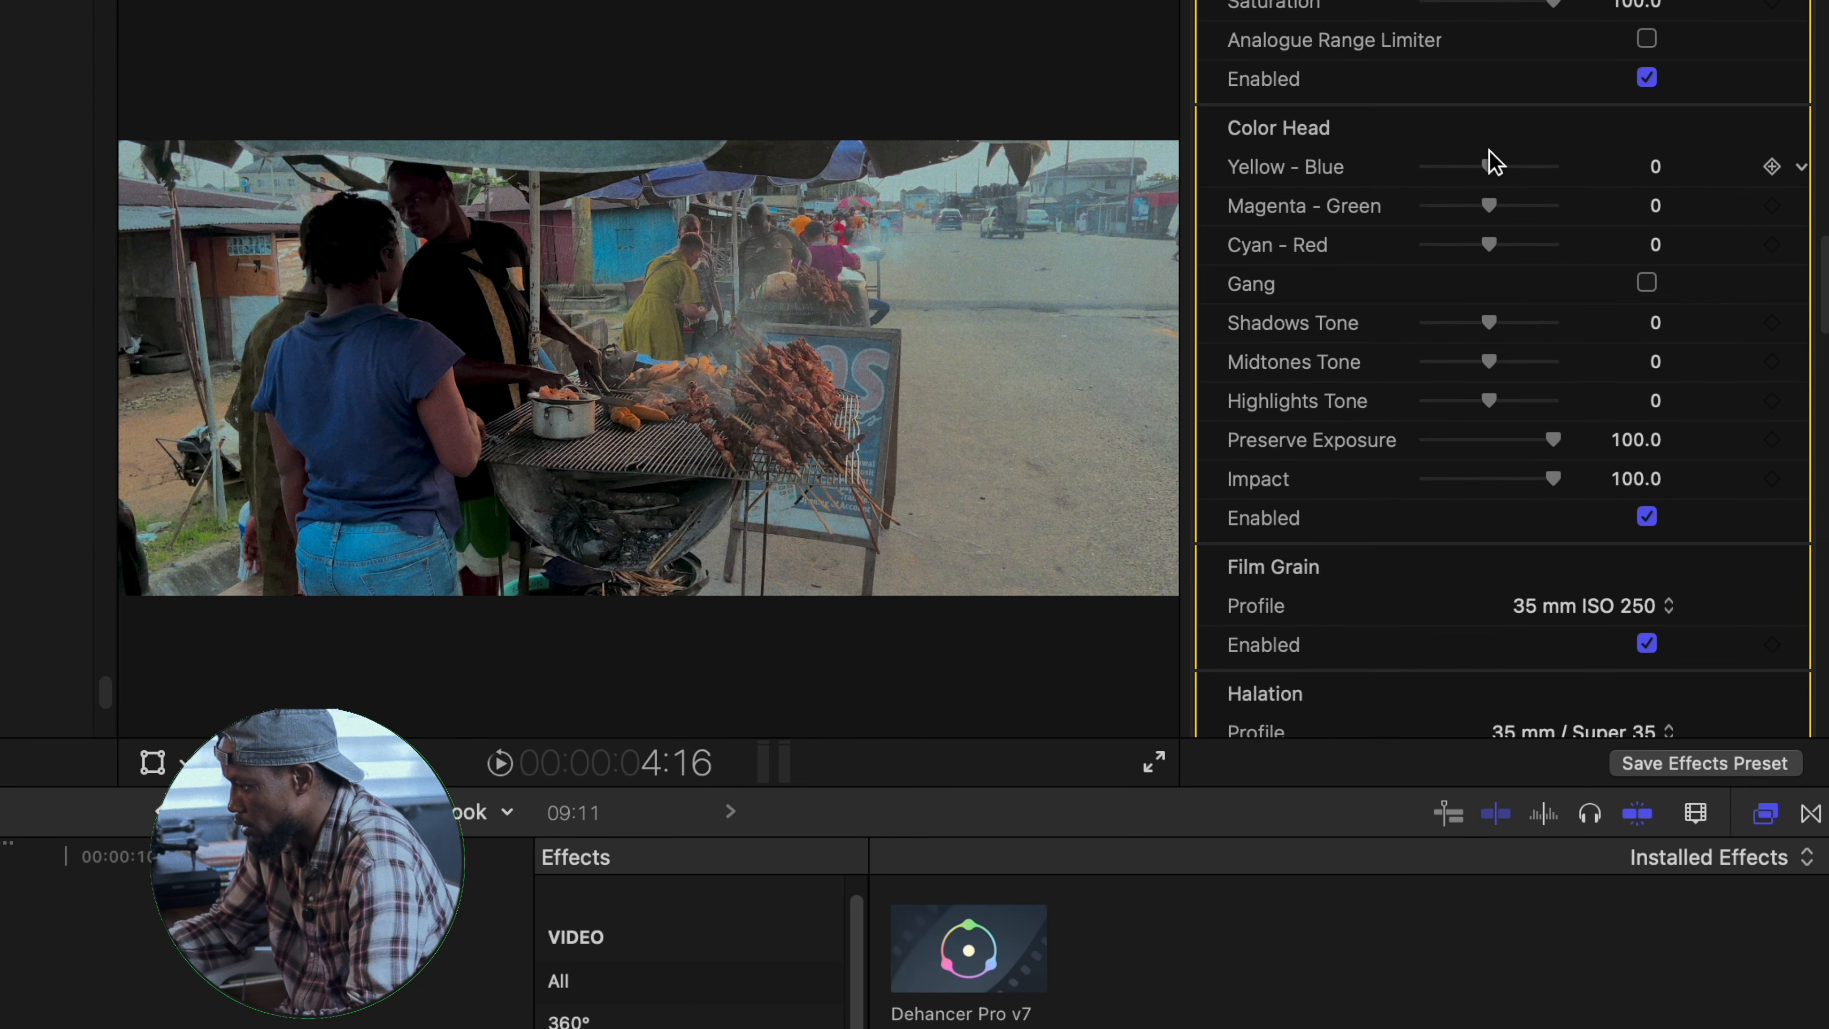
left_click_drag(1491, 172, 1490, 237)
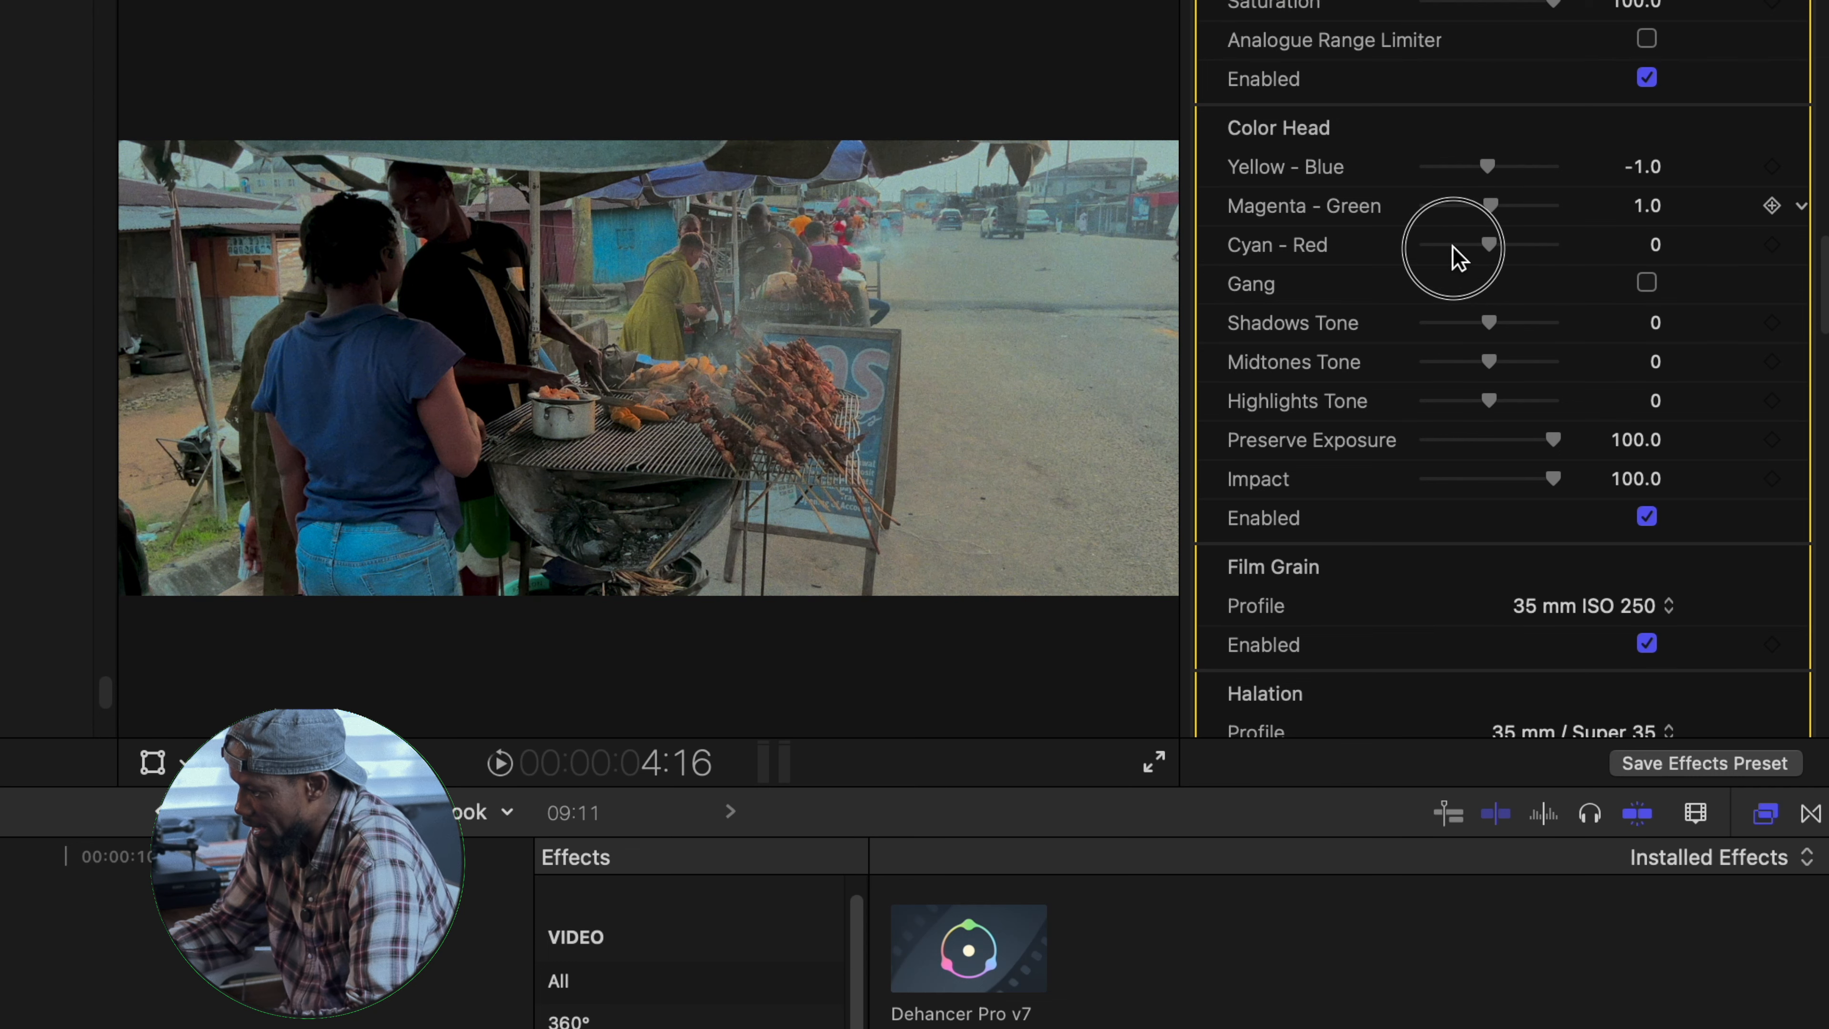
mouse_move(1494, 245)
left_mouse_down()
mouse_move(1457, 254)
mouse_move(1535, 270)
mouse_move(1481, 277)
mouse_move(1469, 261)
left_mouse_up()
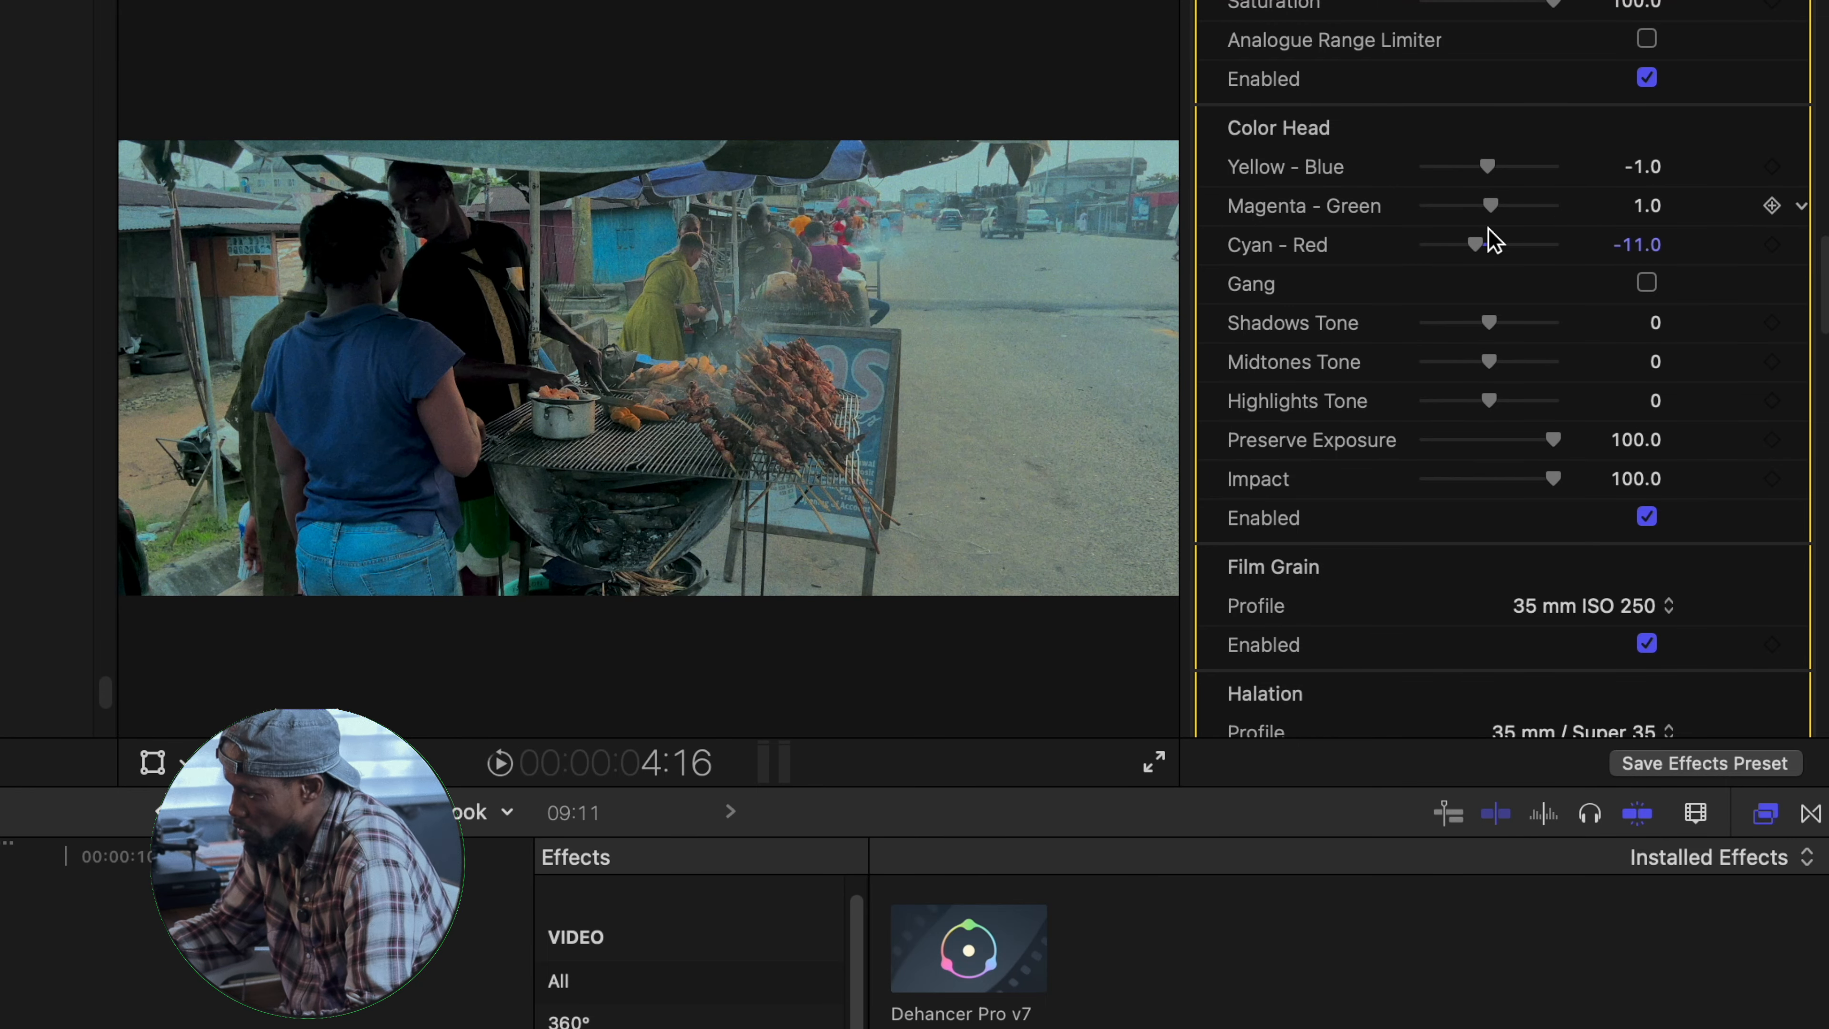
left_click_drag(1487, 170, 1491, 173)
left_click_drag(1492, 209, 1488, 269)
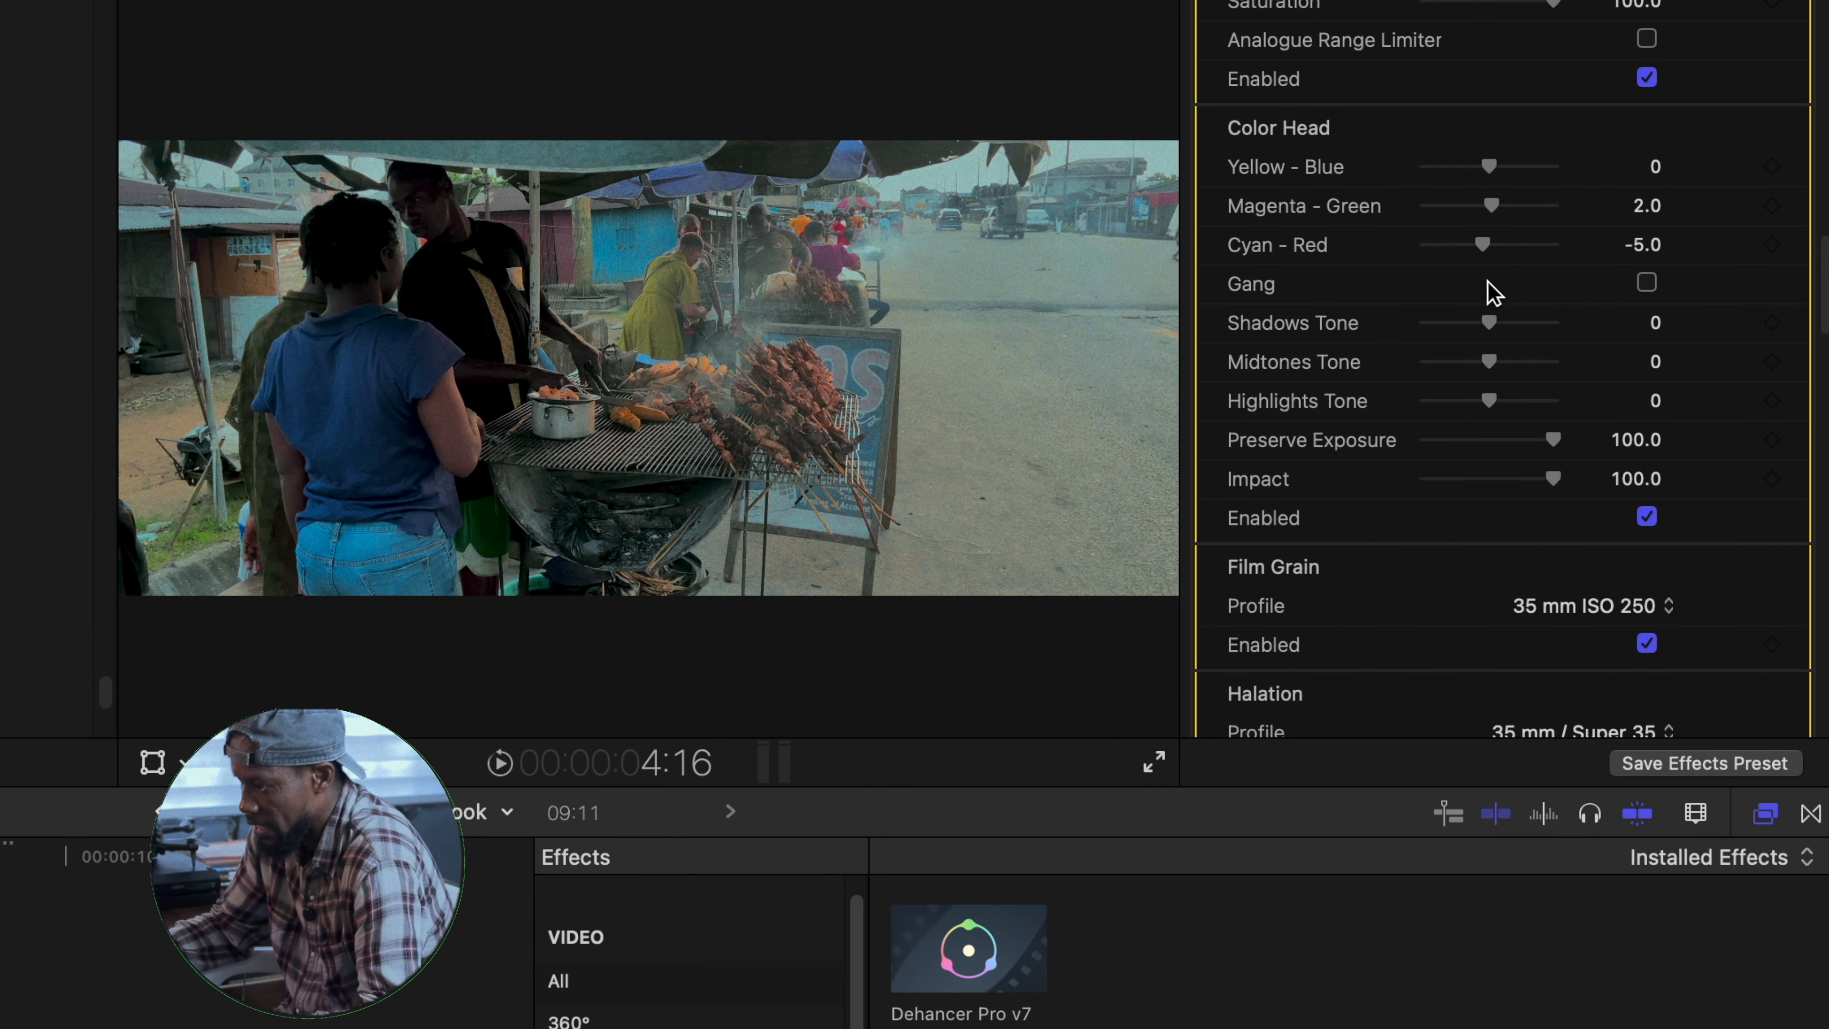
- Set the Color Head shadows tone to 10.0, midtones tone to -6.0 and highlights tone to -6.0
scroll(1509, 344, "down", 5)
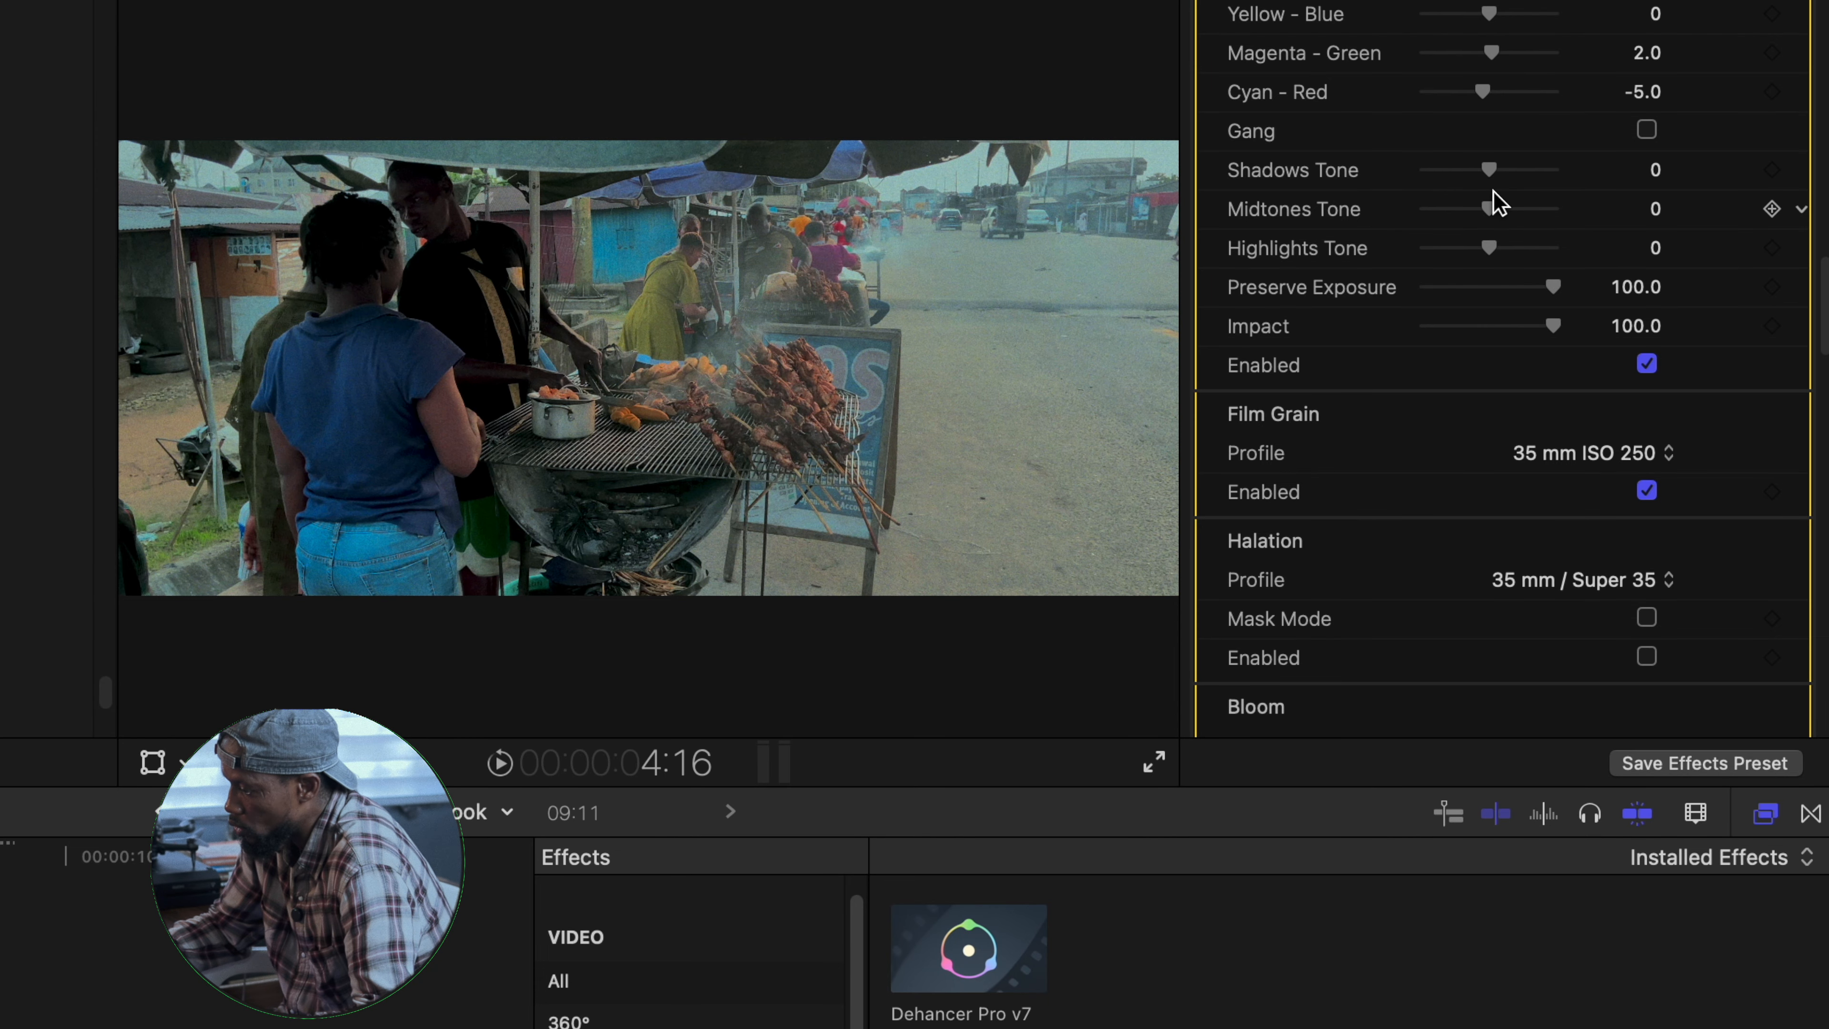
left_click_drag(1492, 169, 1485, 223)
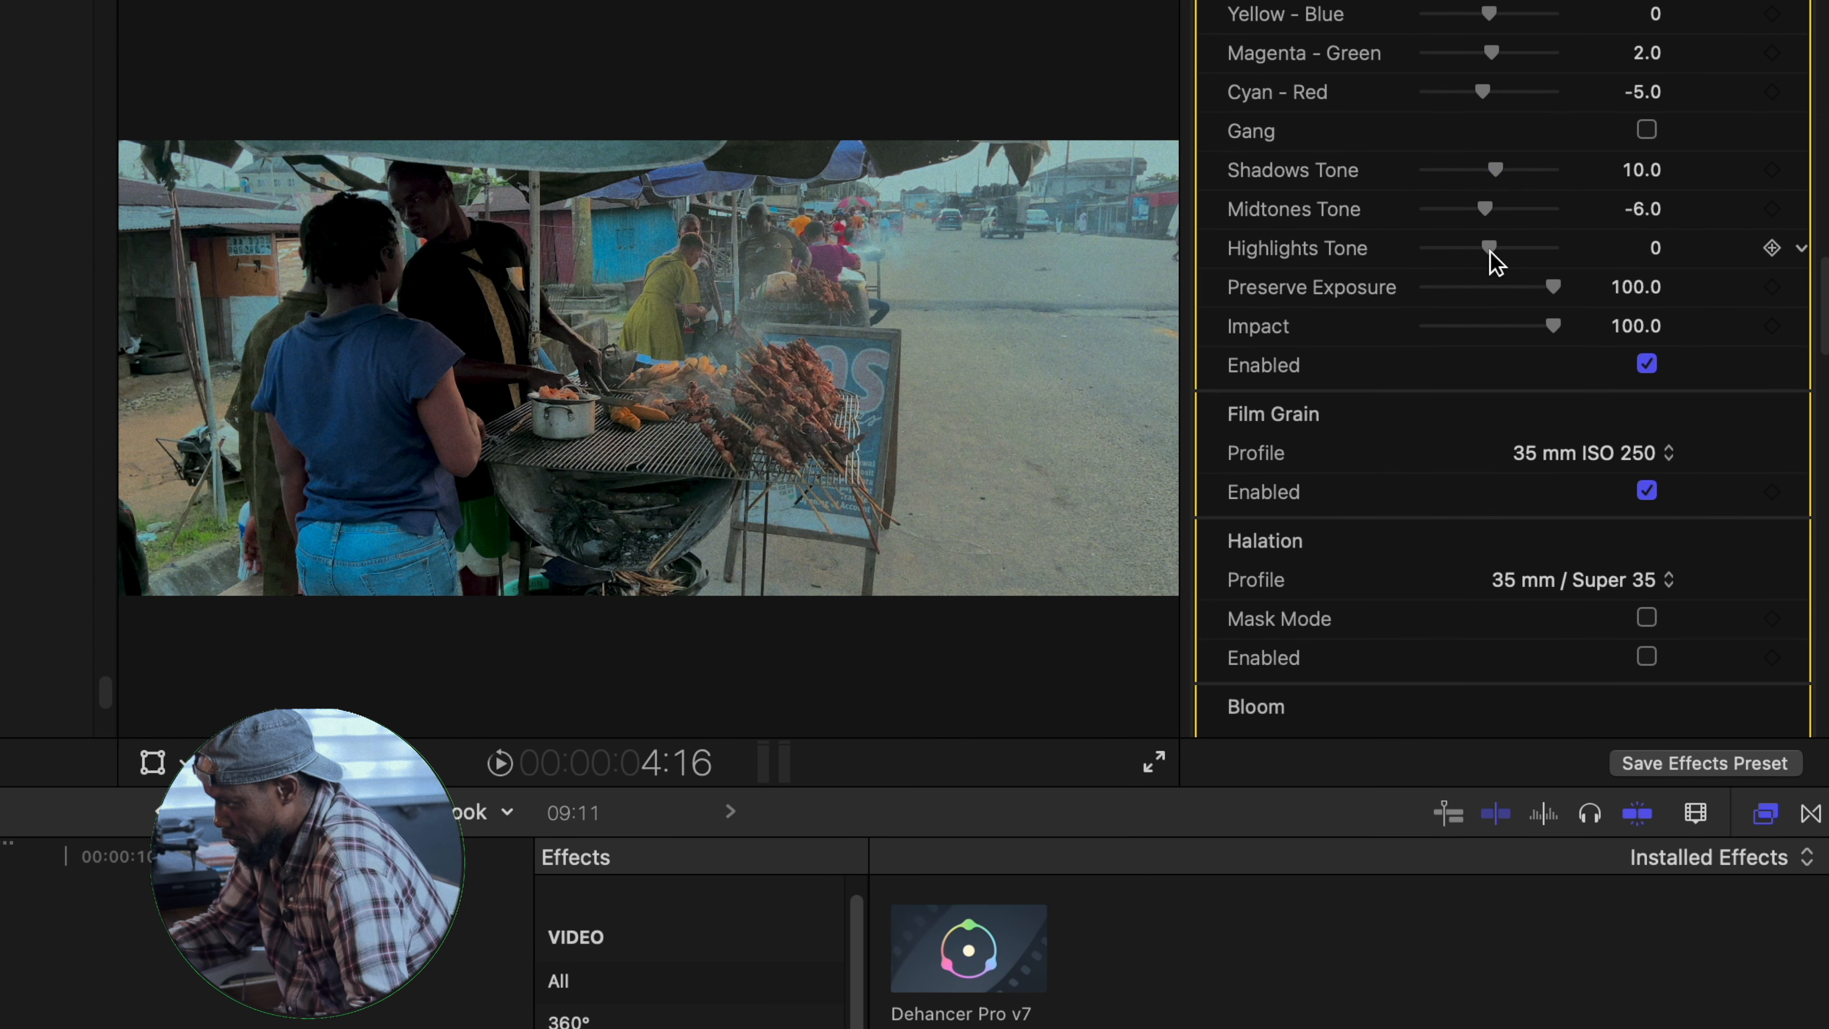
mouse_move(1488, 250)
left_mouse_down()
mouse_move(1518, 250)
mouse_move(1458, 253)
mouse_move(1599, 258)
mouse_move(1415, 254)
mouse_move(1579, 280)
mouse_move(1484, 264)
left_mouse_up()
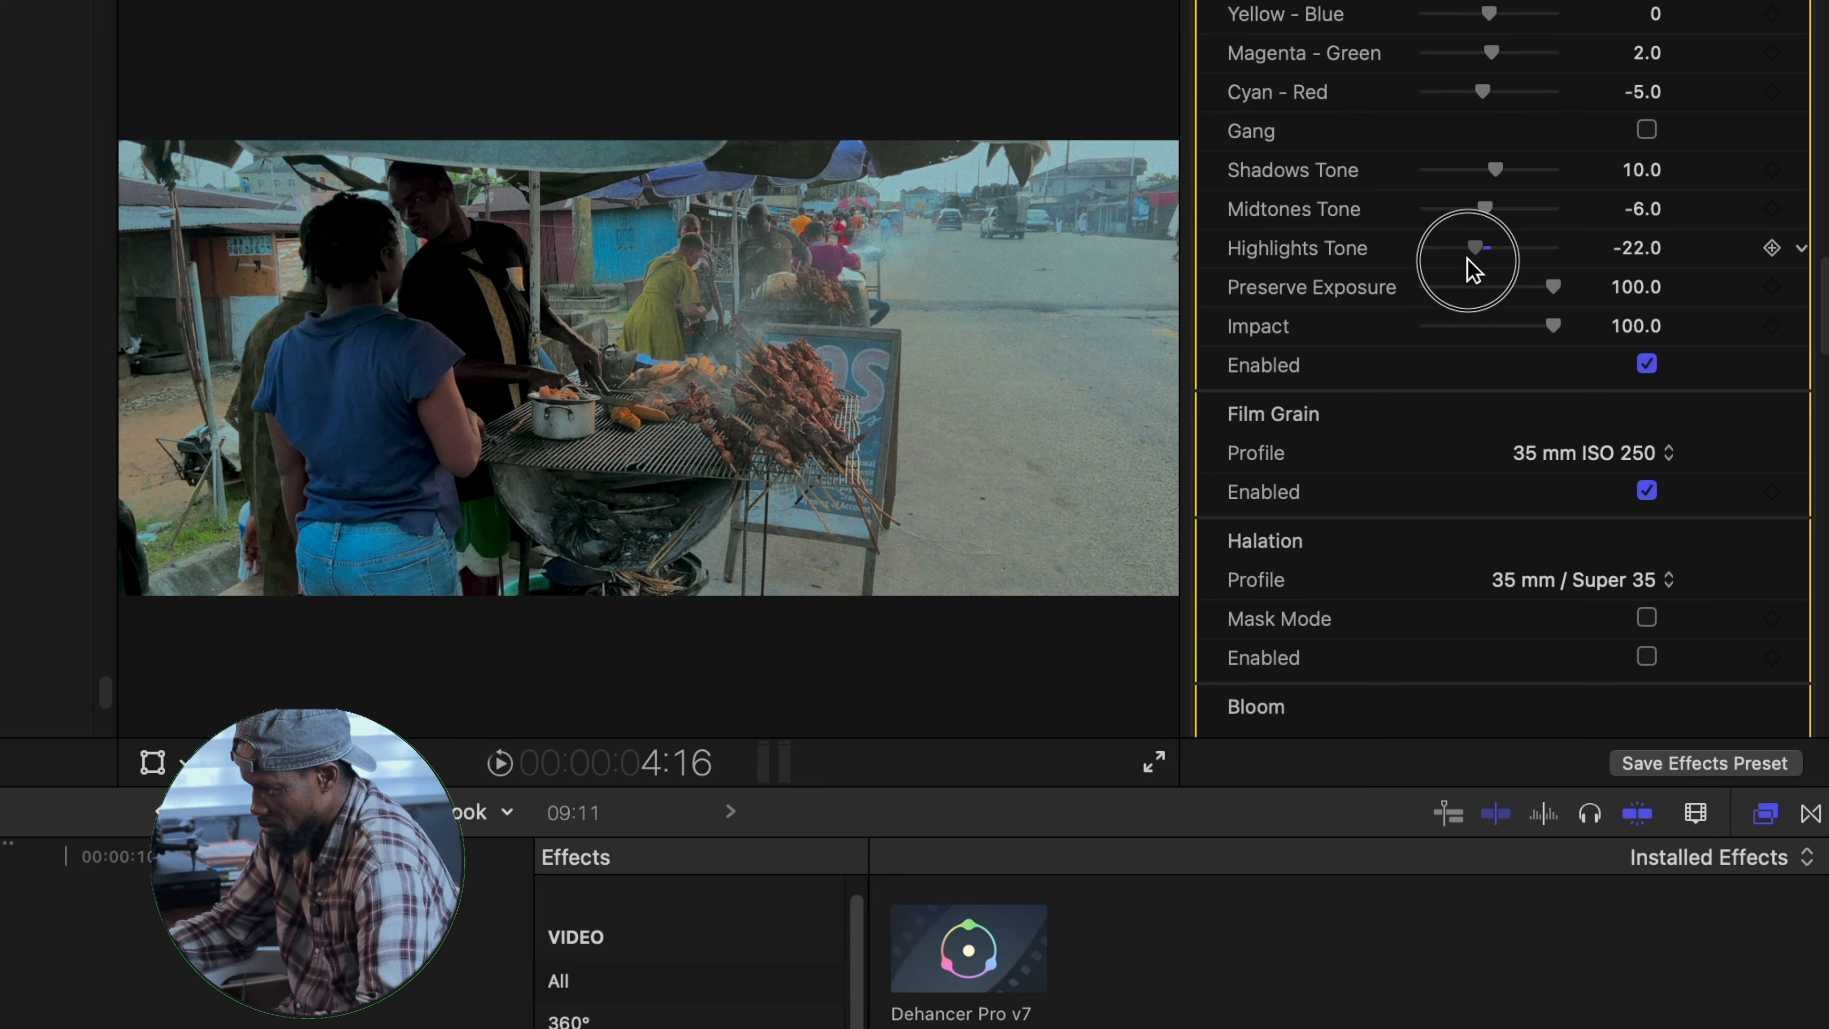
- Compare the film grain off and on, and set its profile to 8 mm ISO 50
scroll(1641, 437, "down", 5)
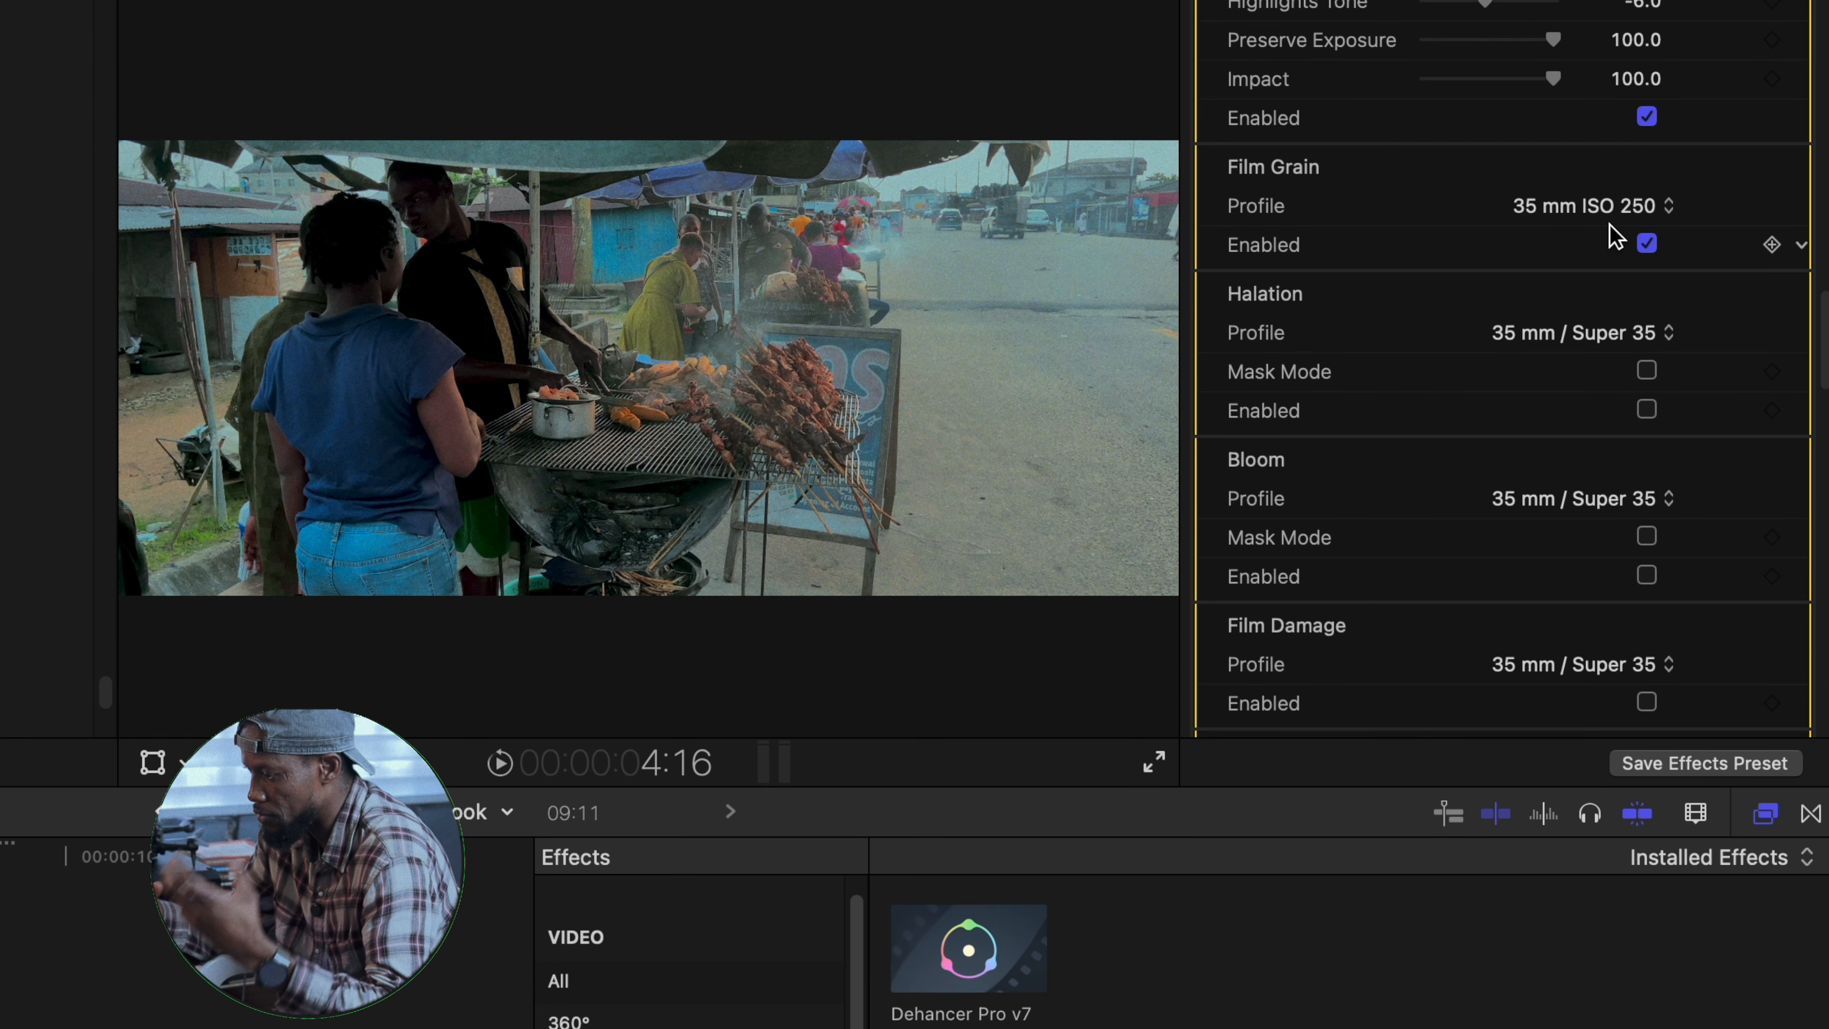
left_click(1642, 242)
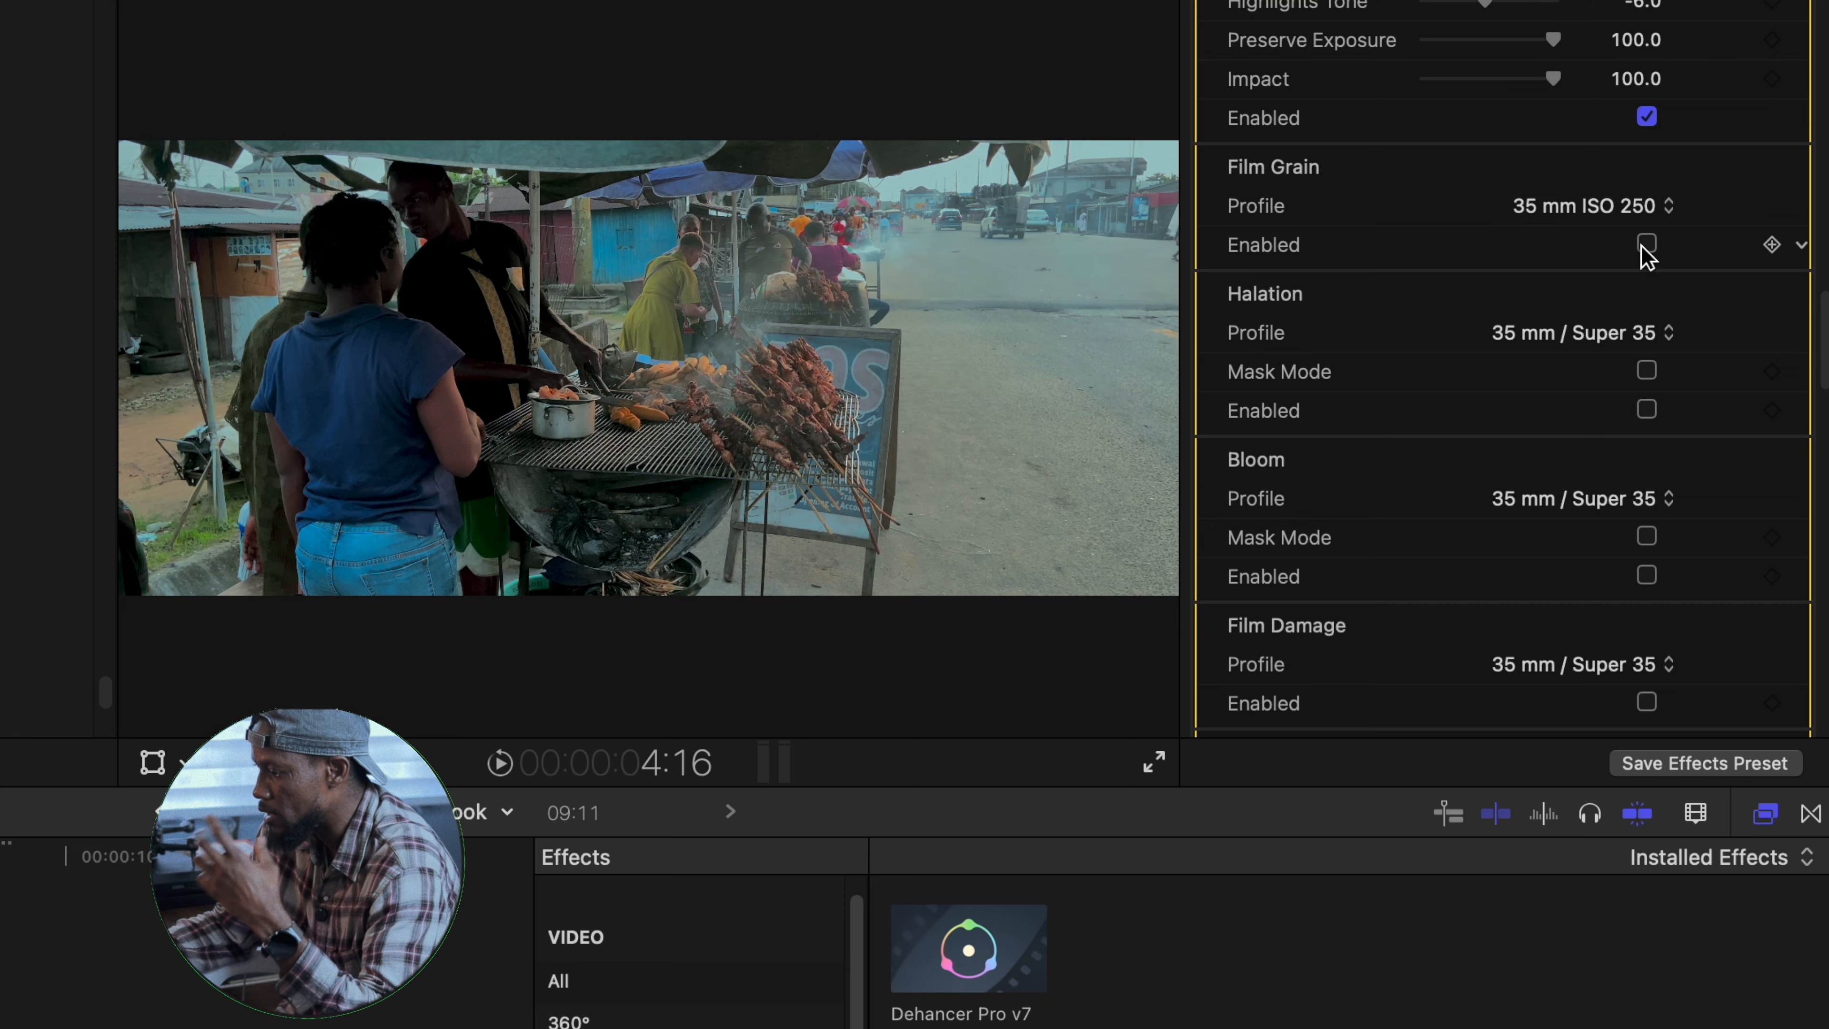
left_click(1646, 243)
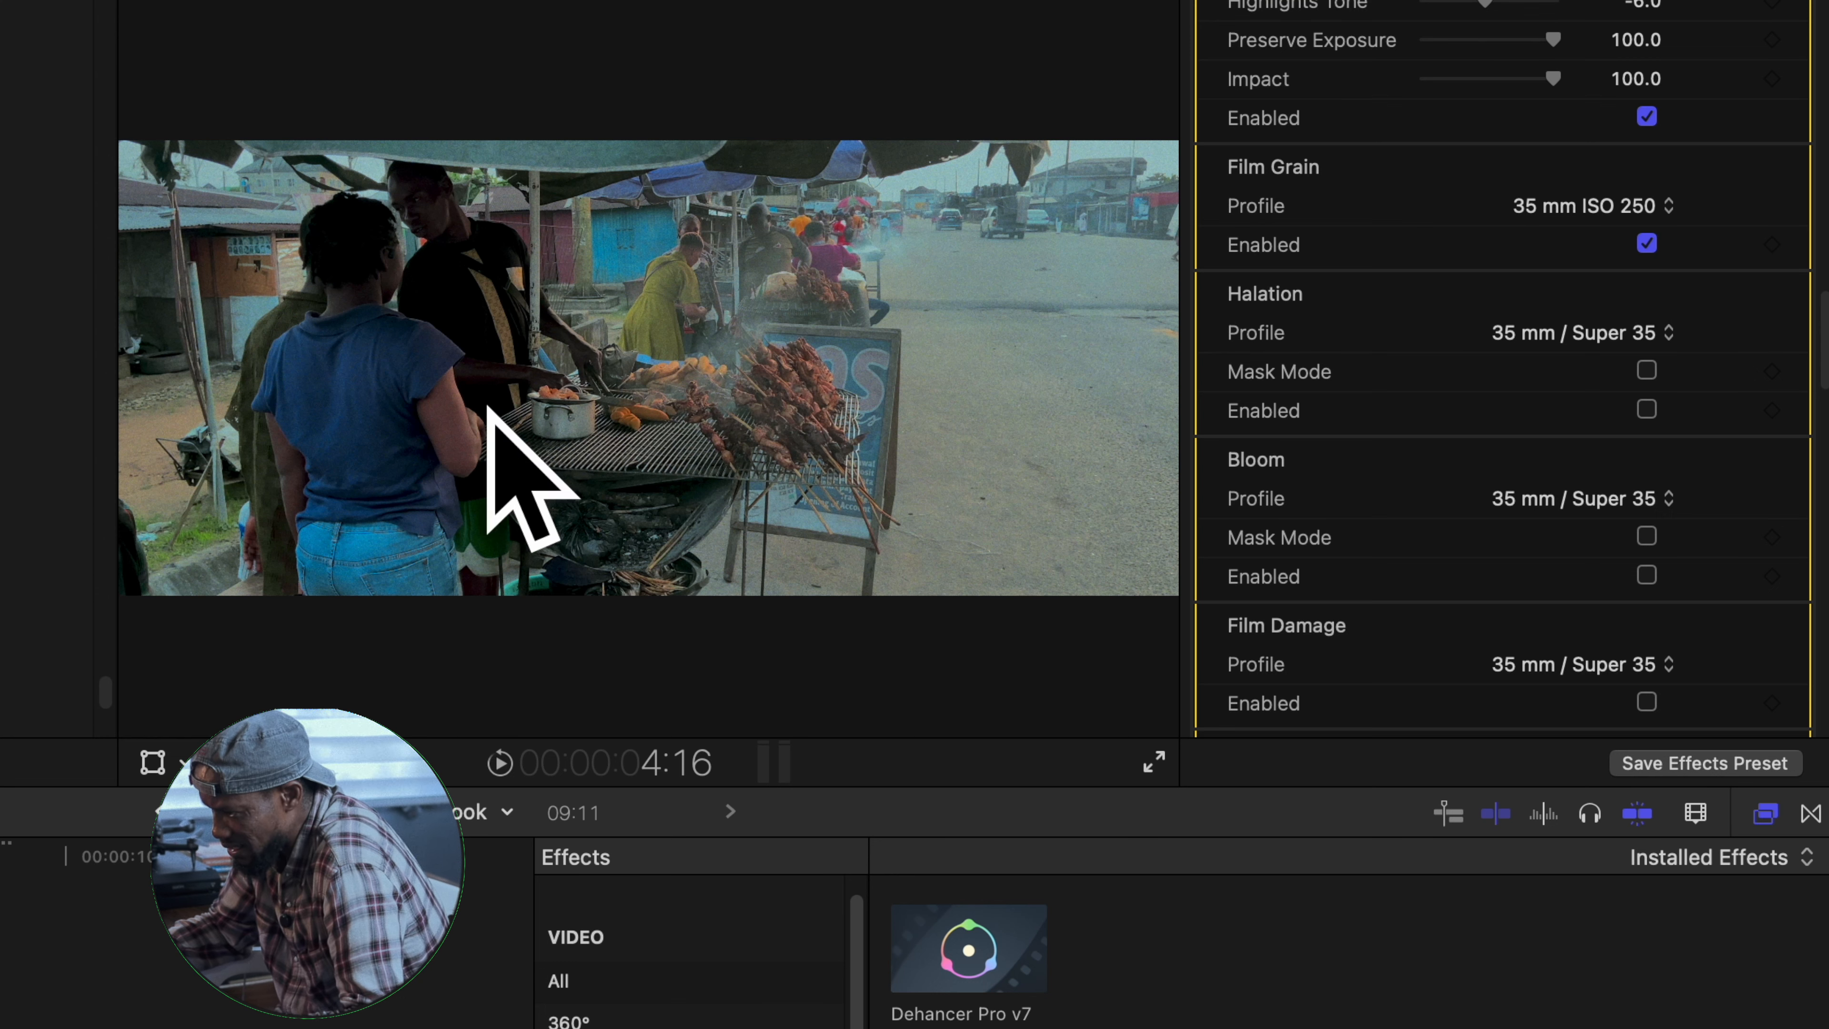
left_click(1678, 219)
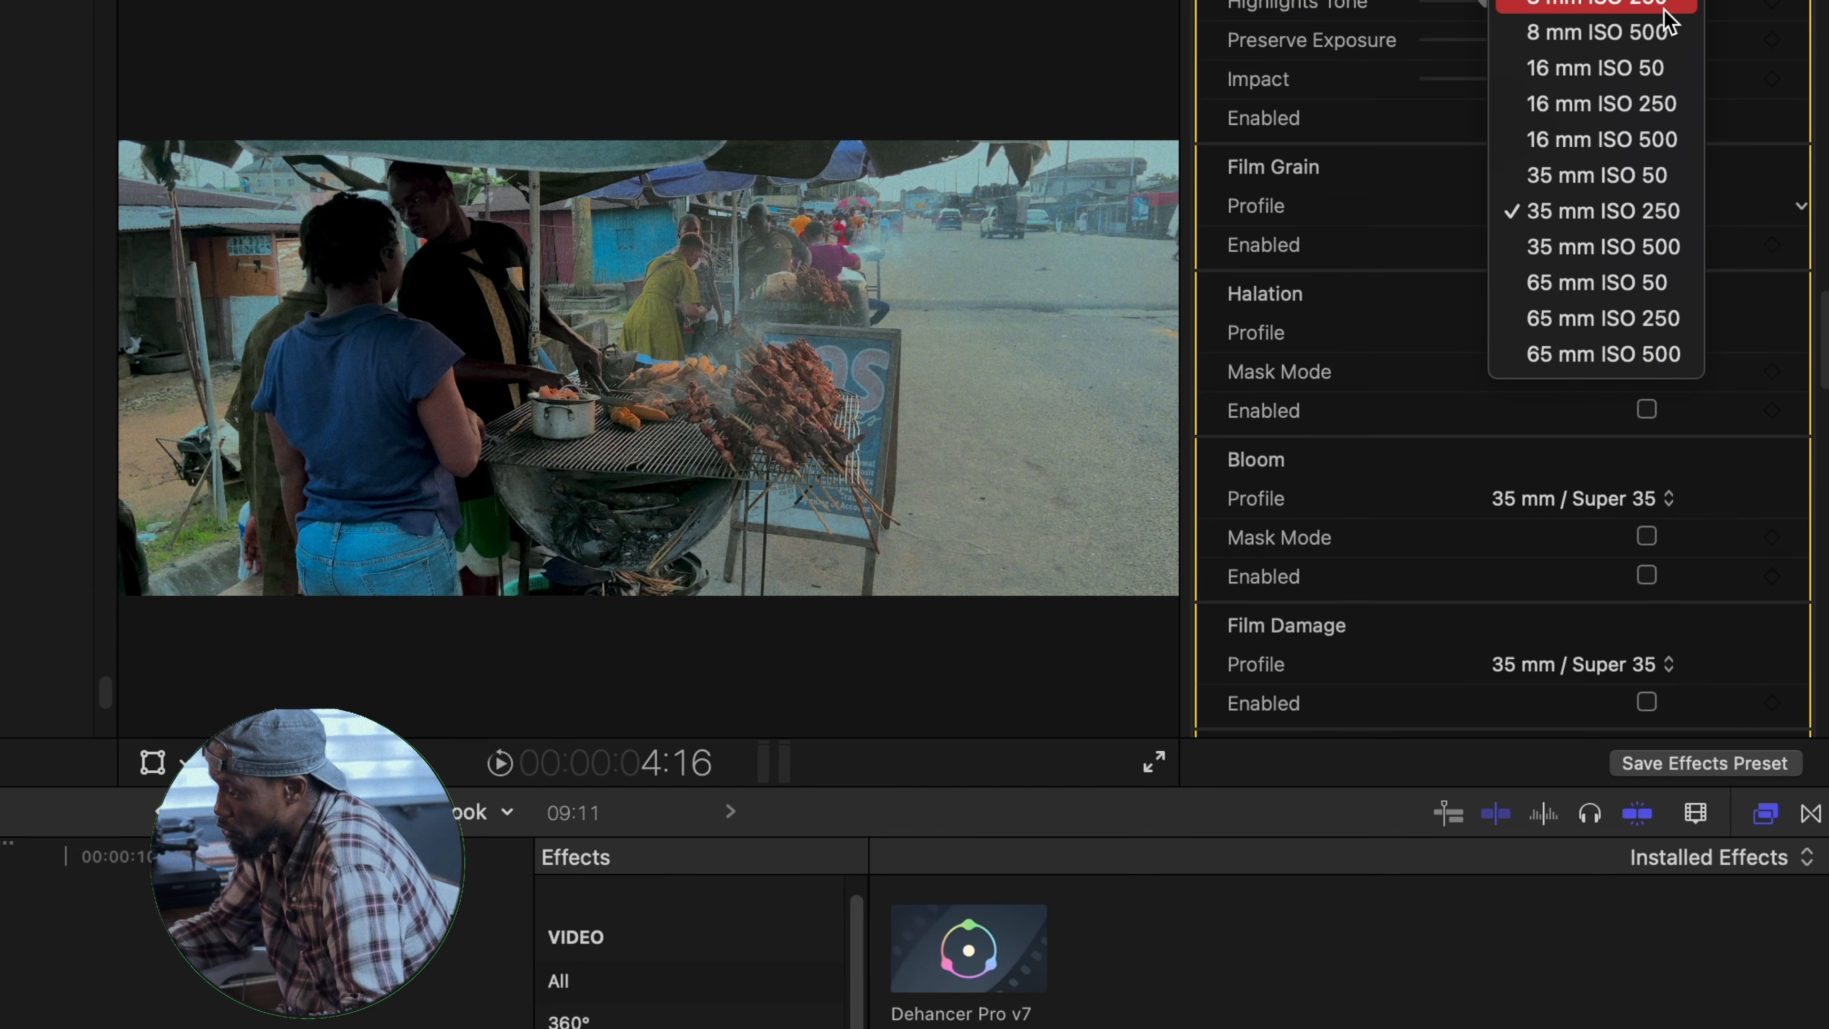
left_click(1595, 0)
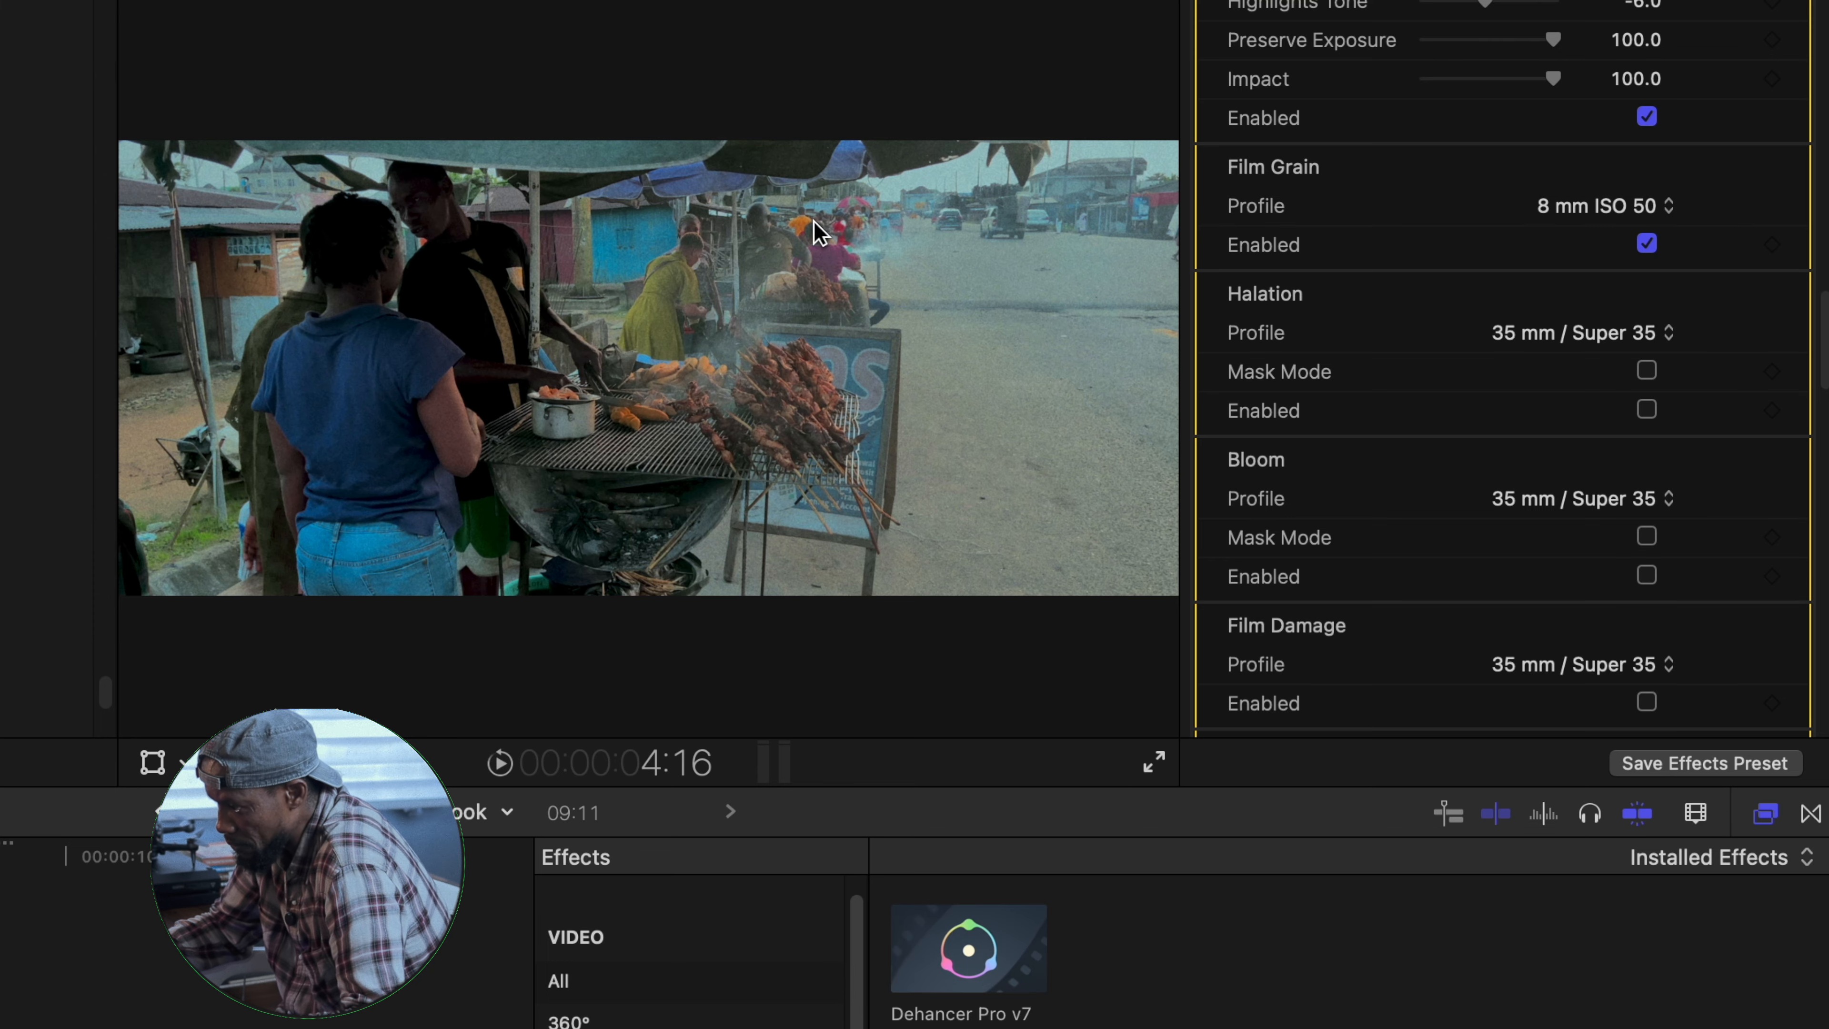
- Try the film grain profiles 8 mm ISO 500, 35 mm ISO 50 and 16 mm ISO 500 on the clip
left_click(1665, 211)
left_click(1631, 270)
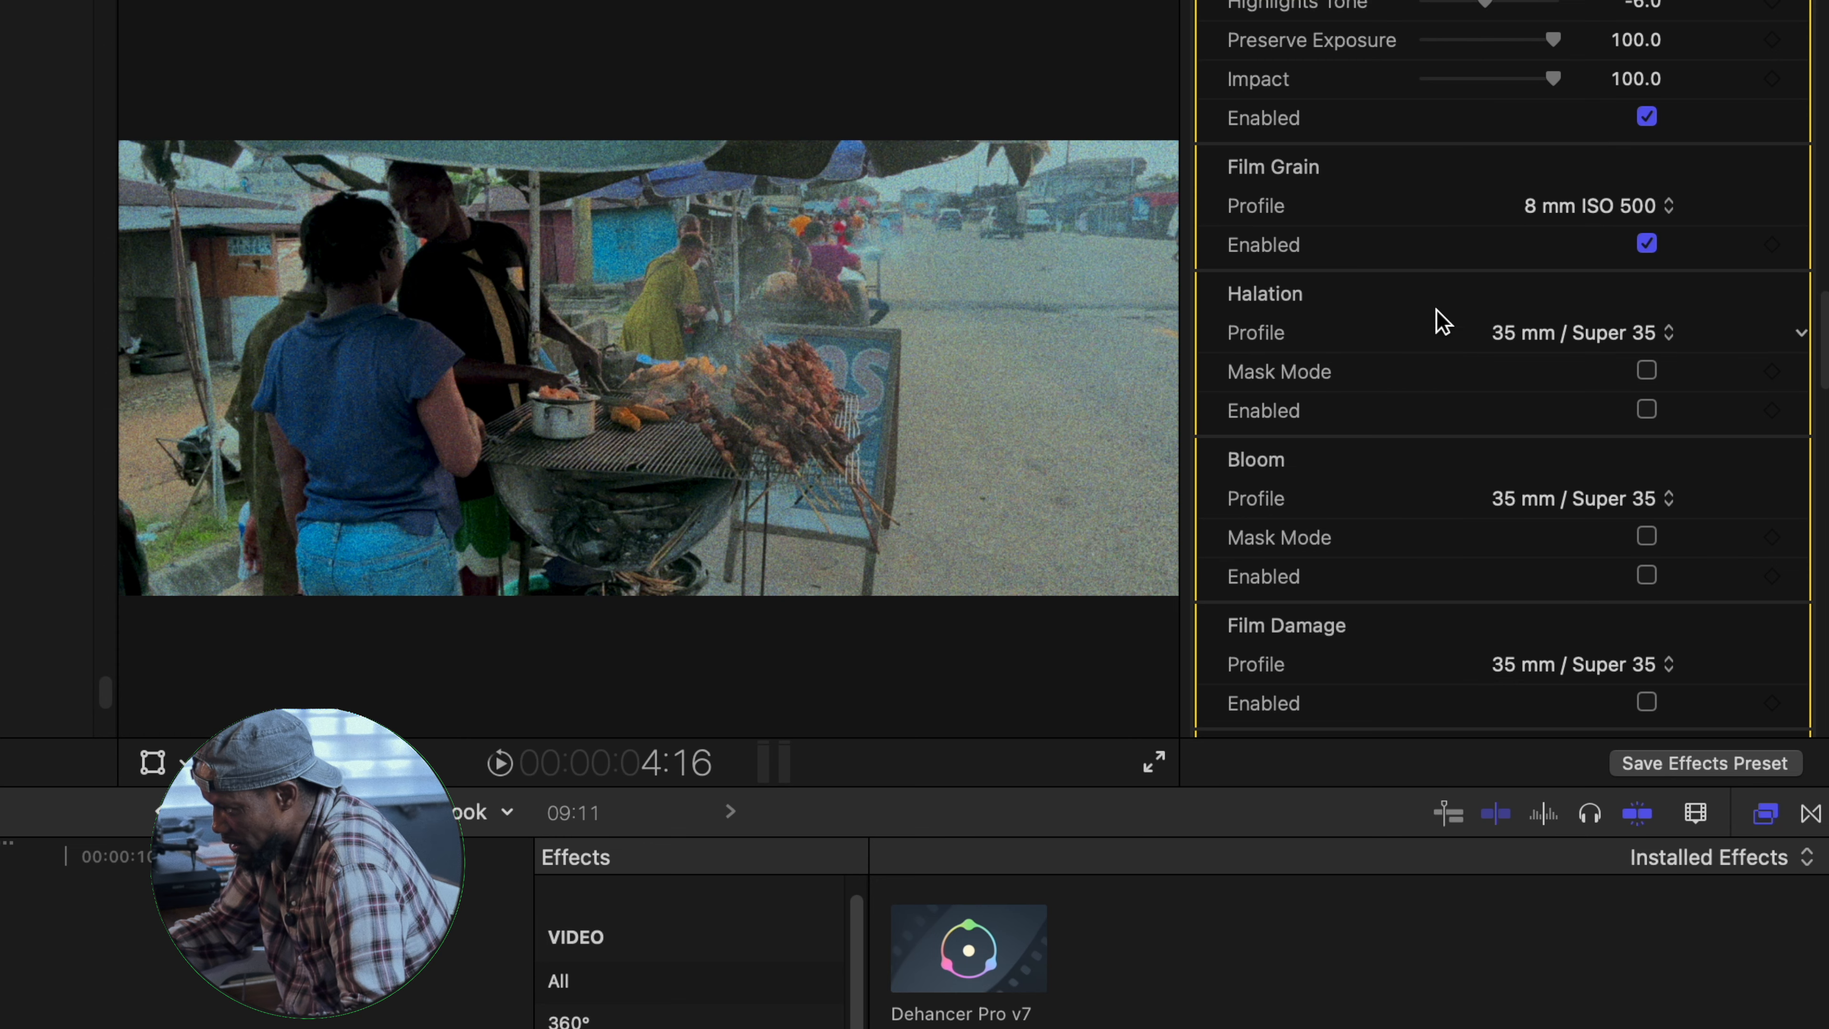
left_click(1669, 211)
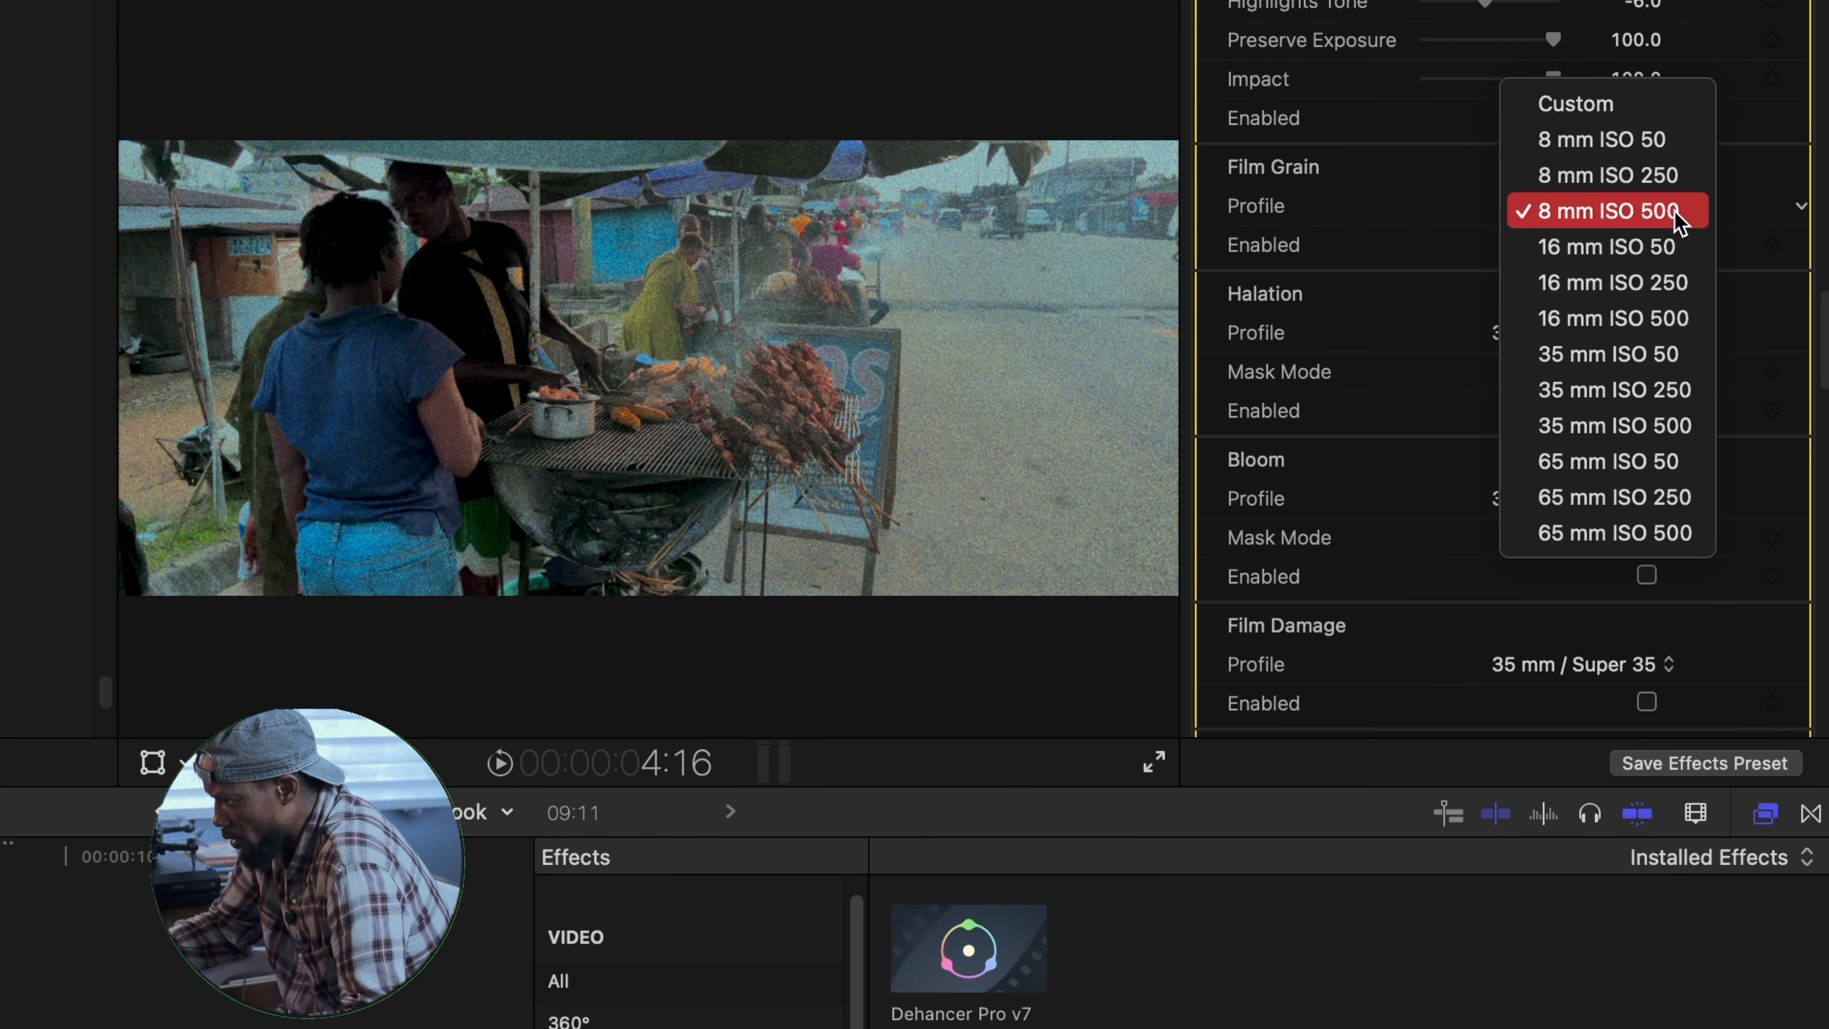
left_click(1600, 367)
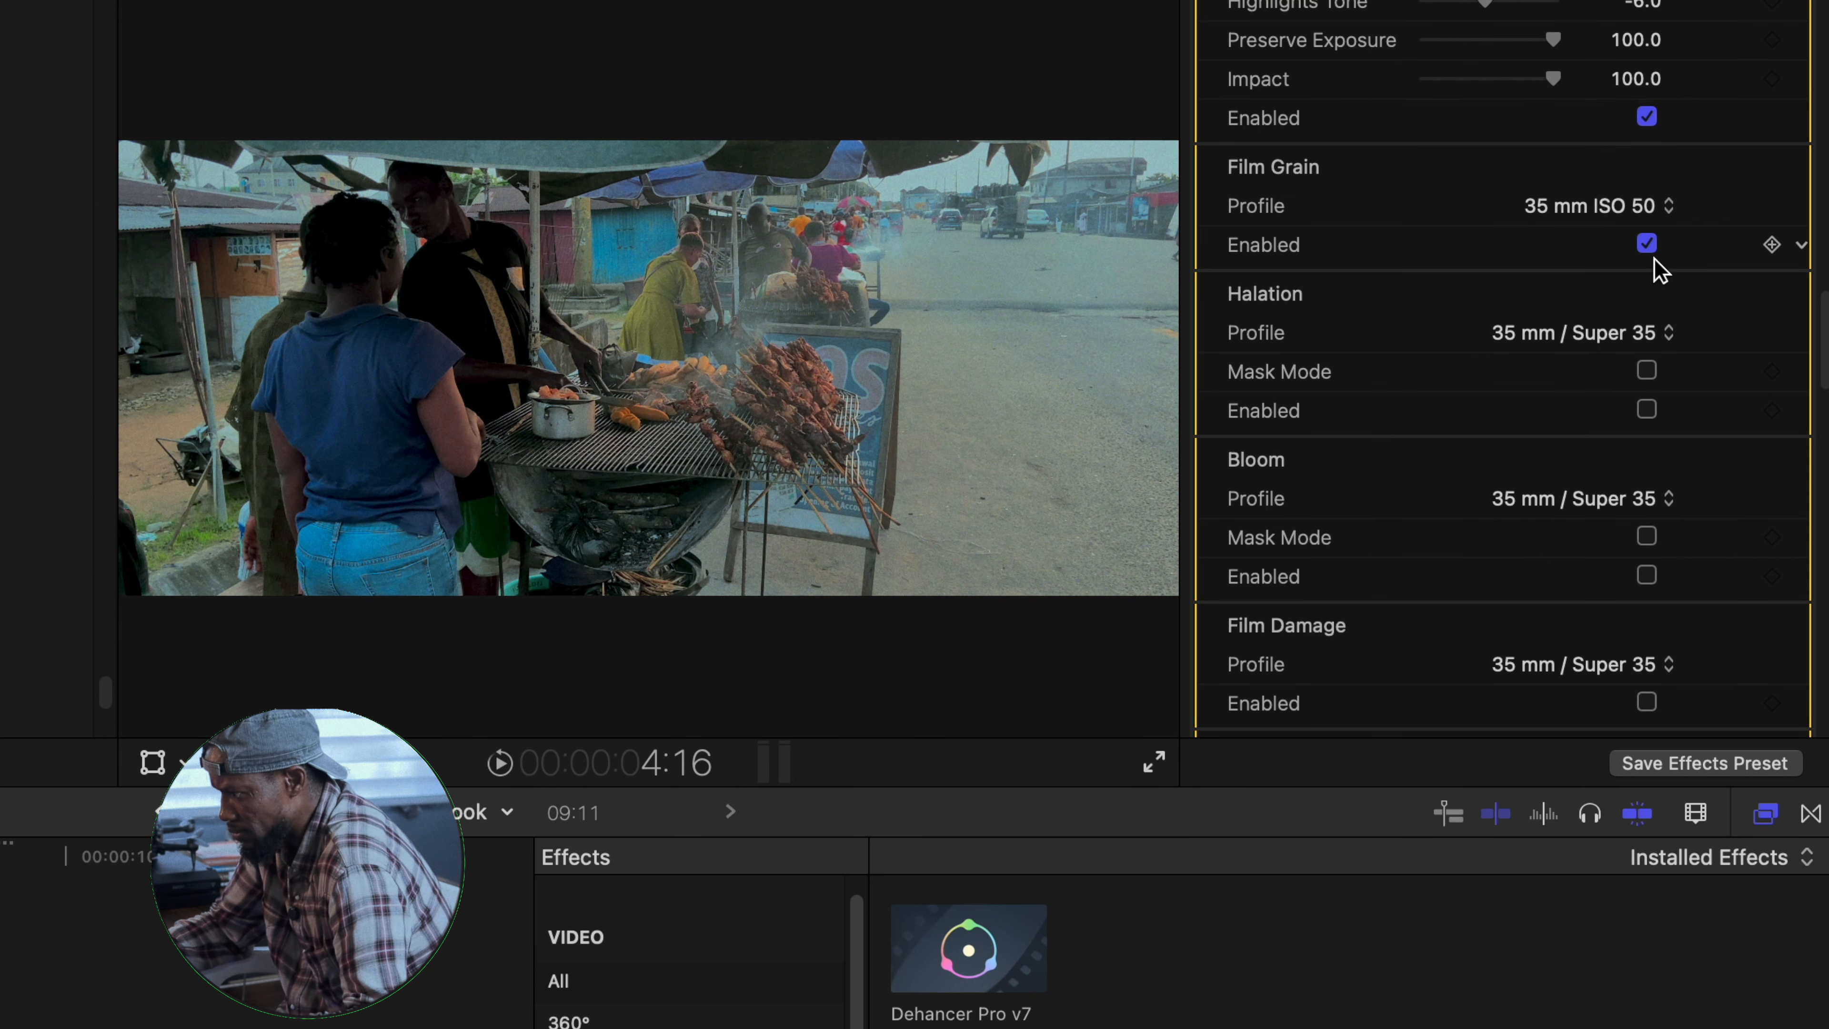
left_click(1667, 211)
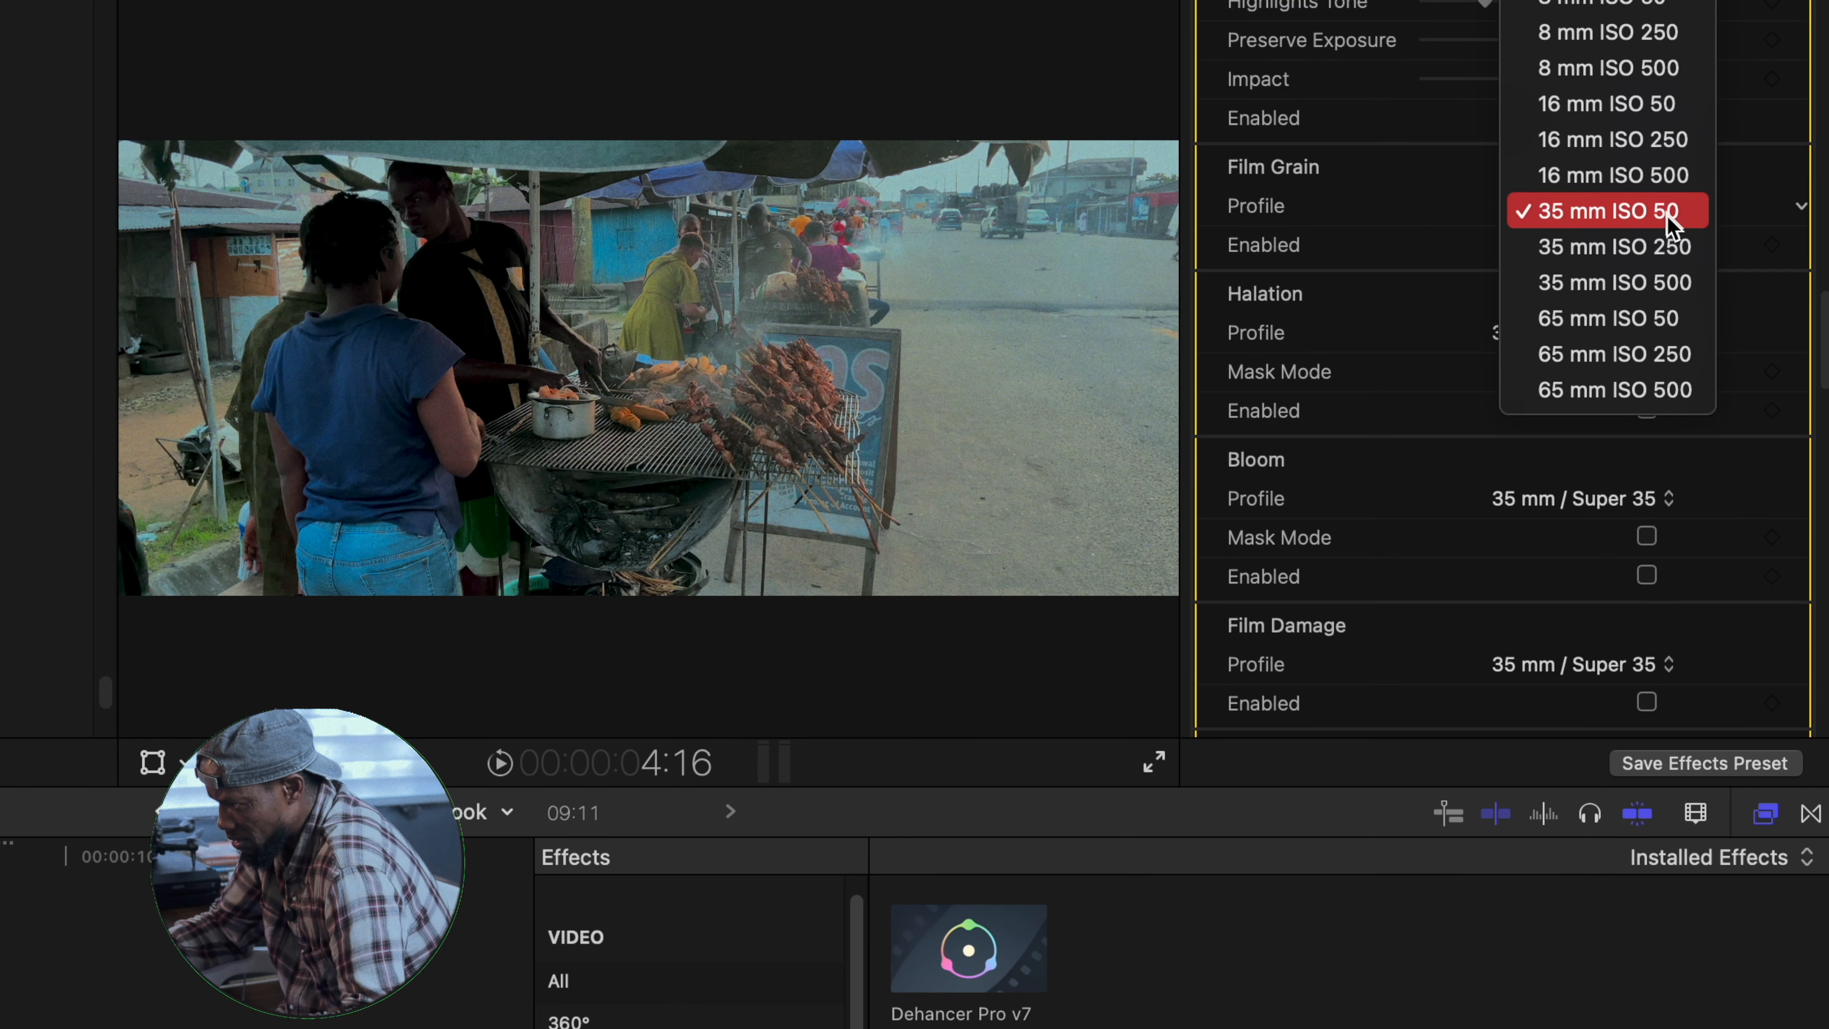
left_click(1661, 221)
left_click(1669, 208)
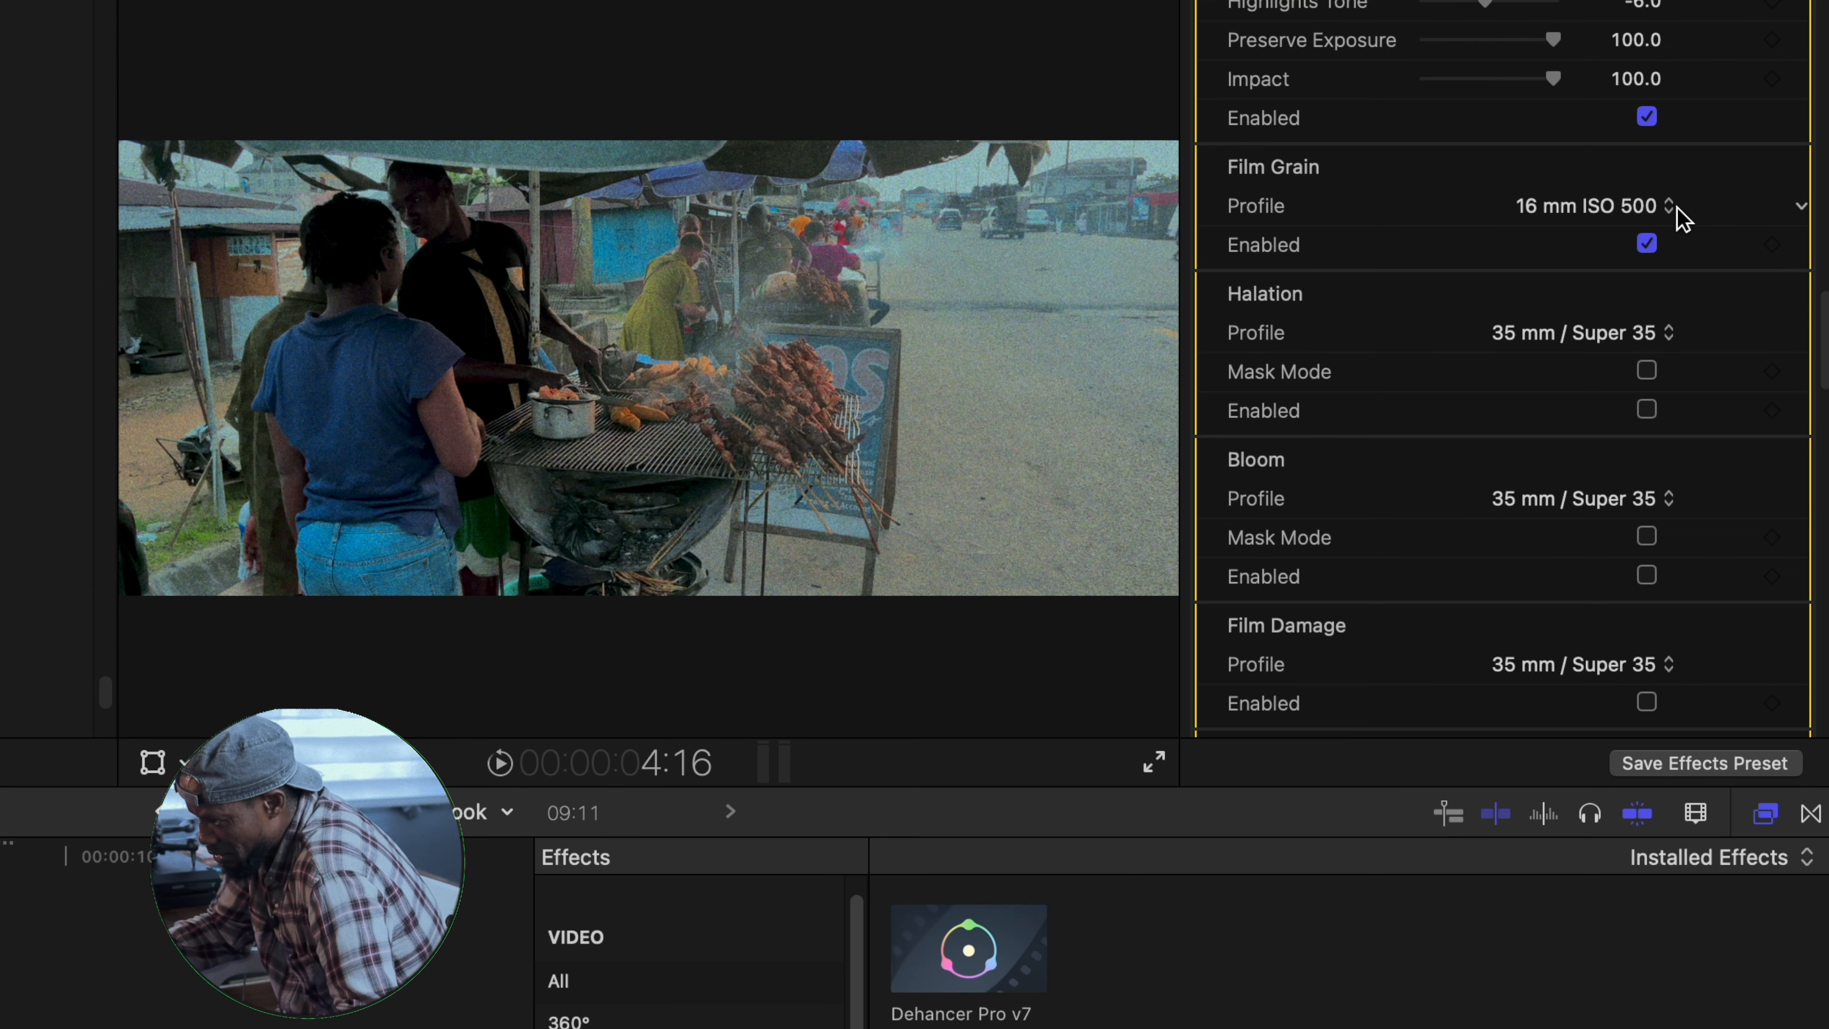
- Try the 65 mm ISO 50 film grain profile and settle on 65 mm ISO 500
left_click(1675, 210)
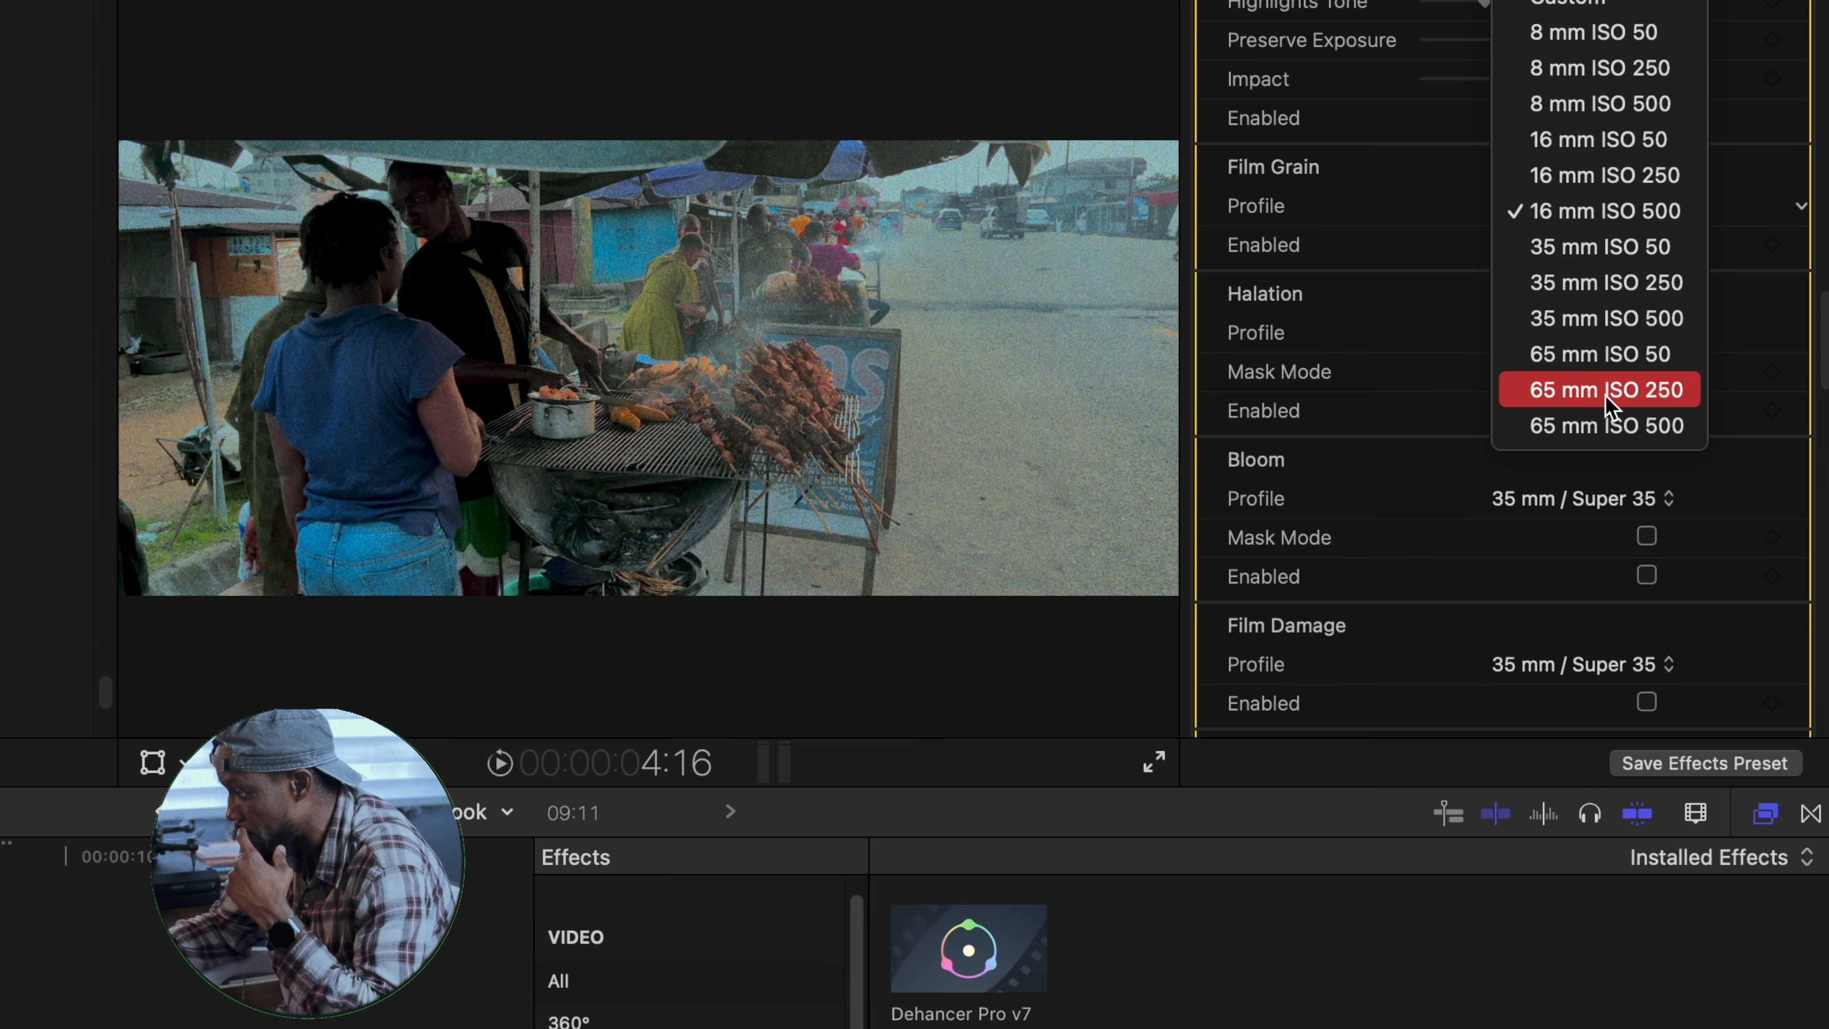
left_click(1608, 359)
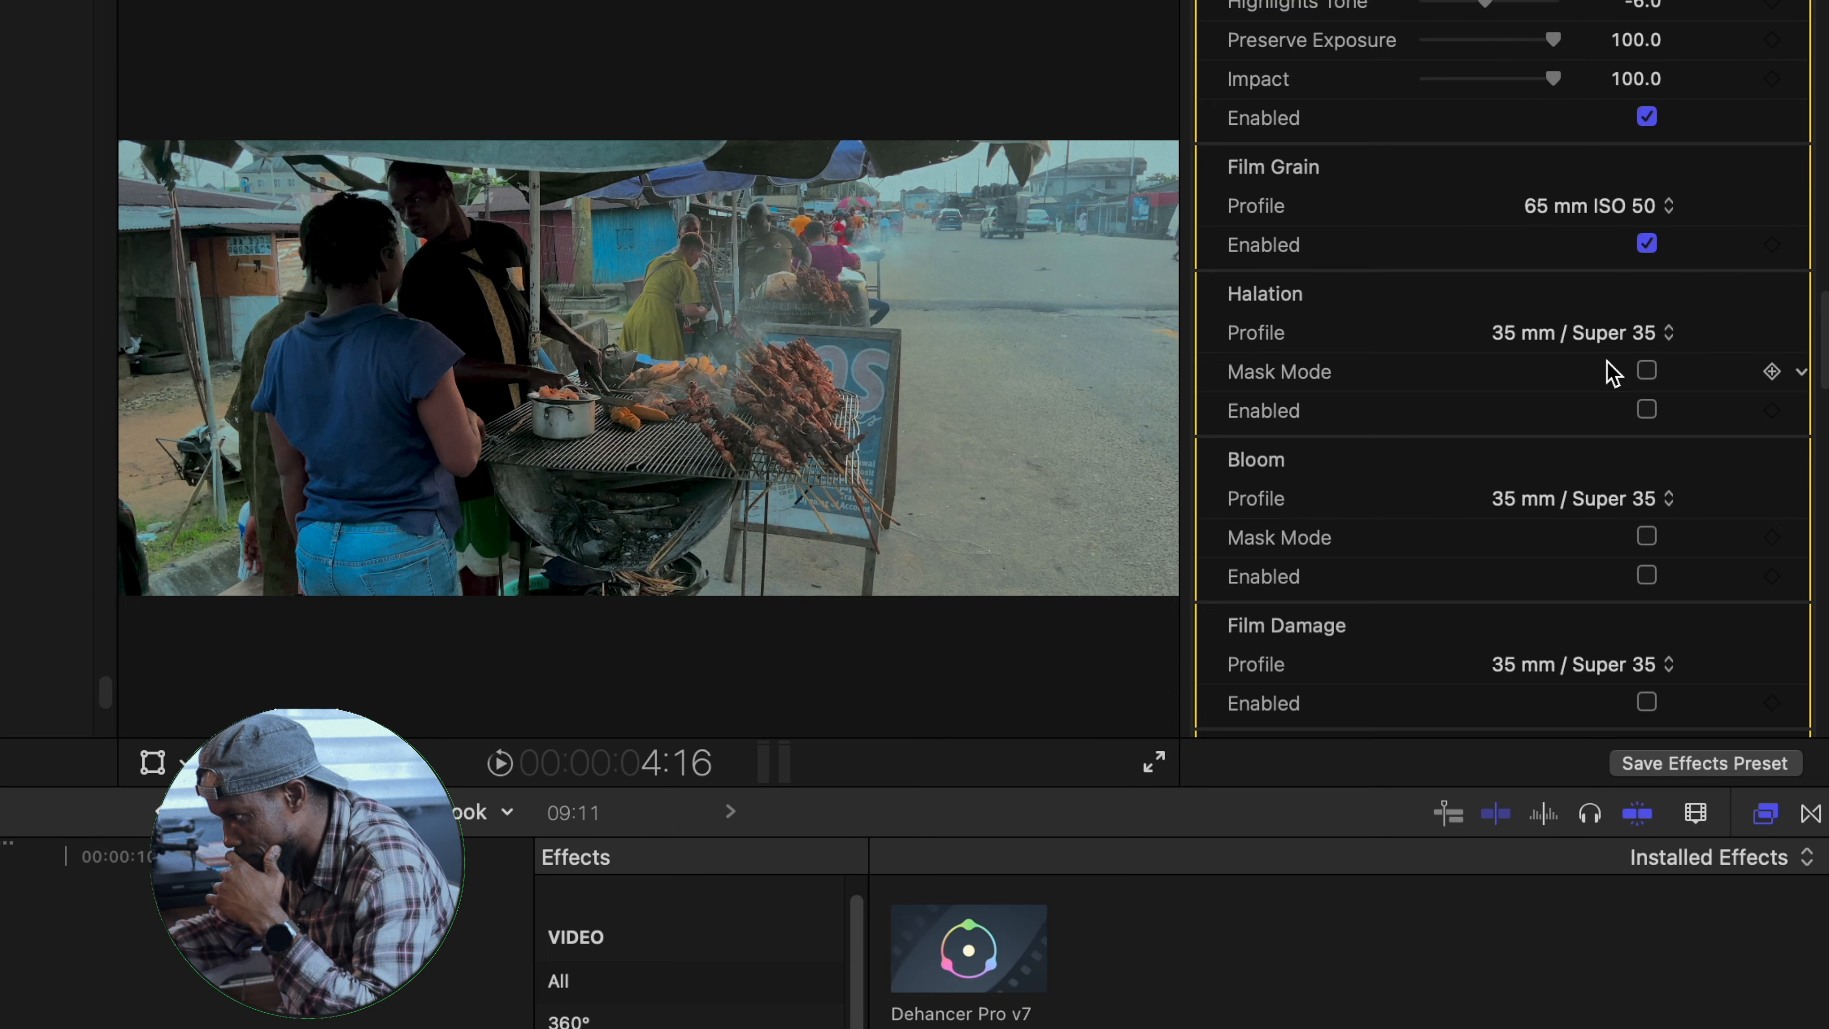
left_click(1665, 214)
left_click(1670, 249)
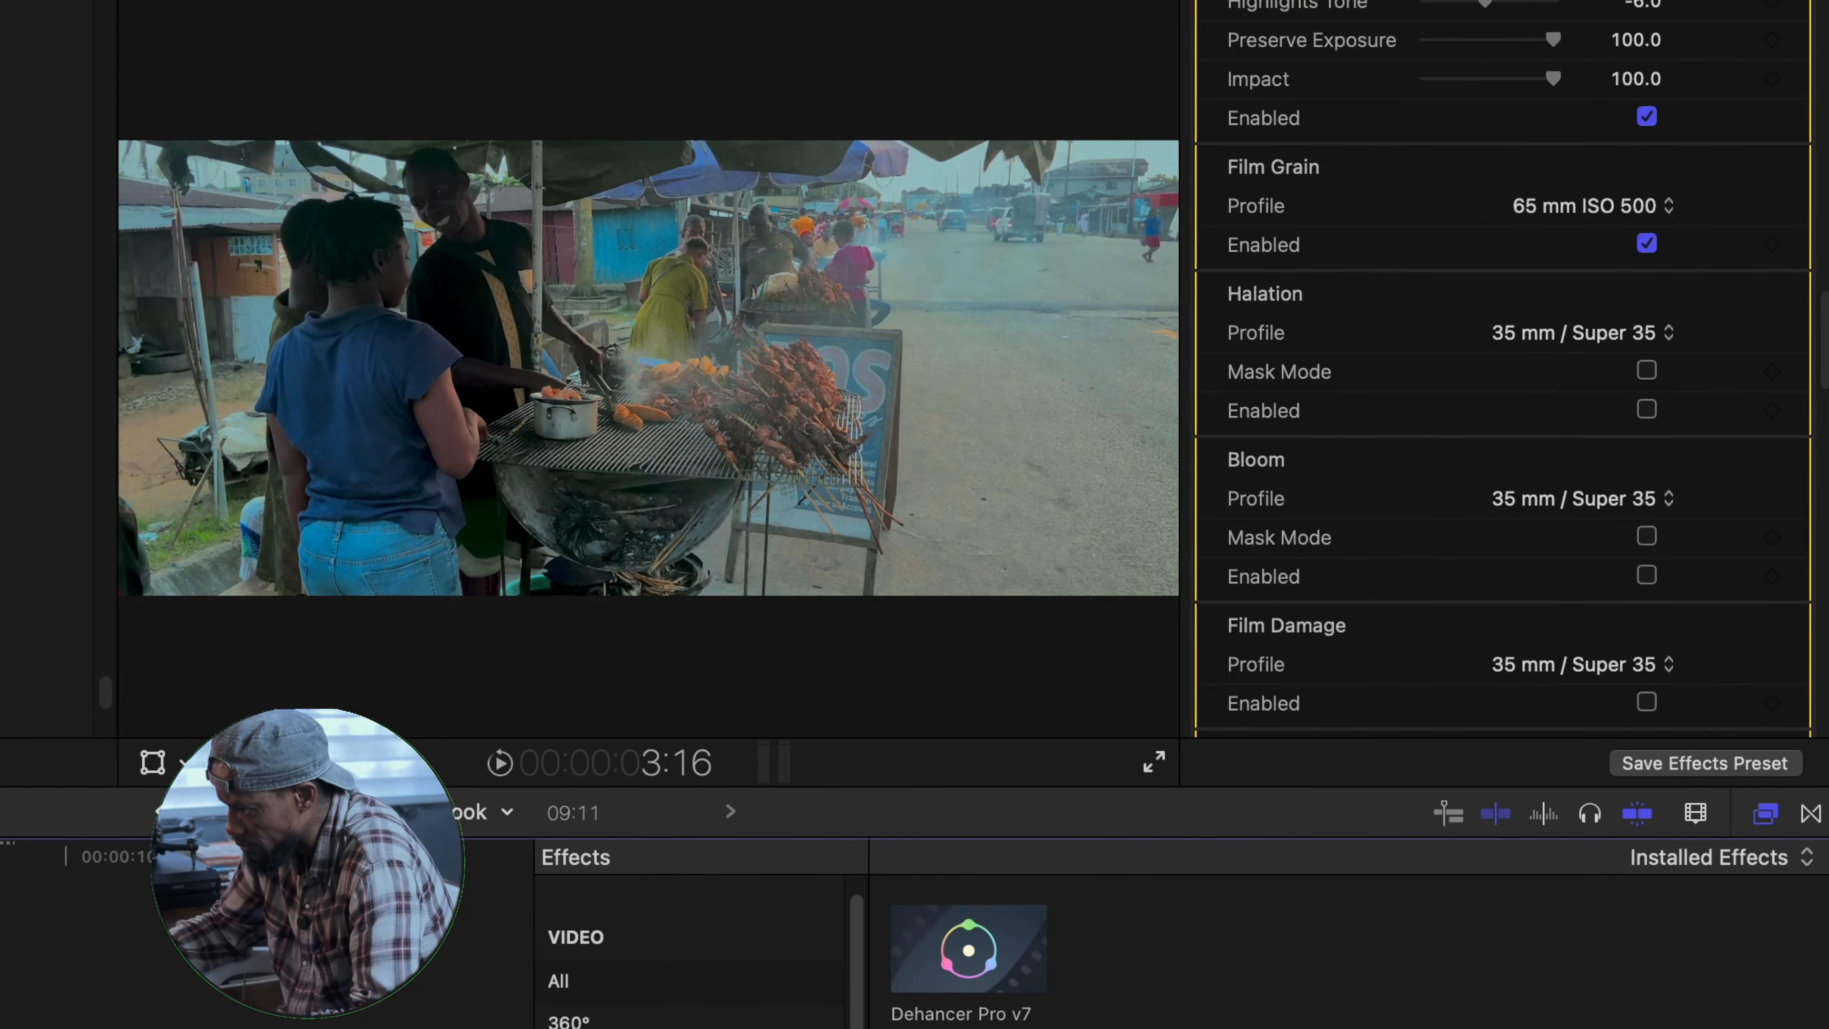
- Enable Halation, compare the image with it off and on, and set its profile to 65 mm / 70 mm
scroll(1649, 302, "down", 3)
left_click(1648, 313)
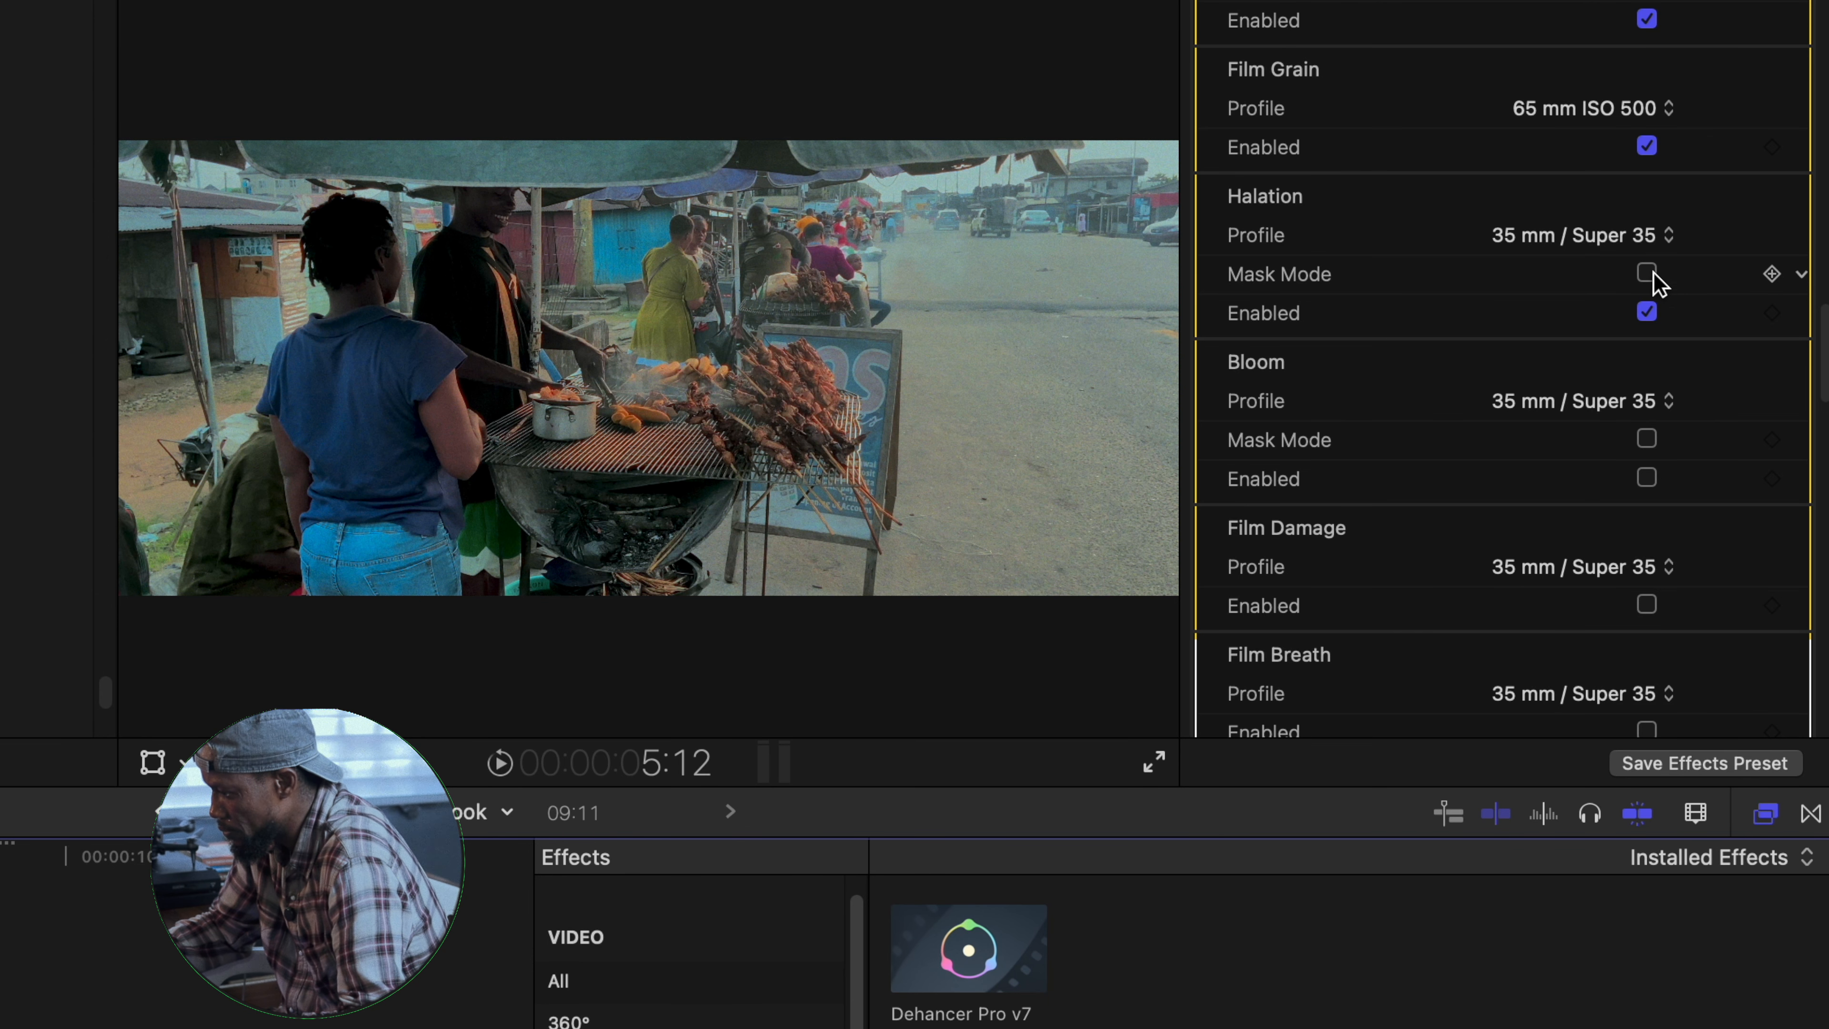
left_click(1647, 275)
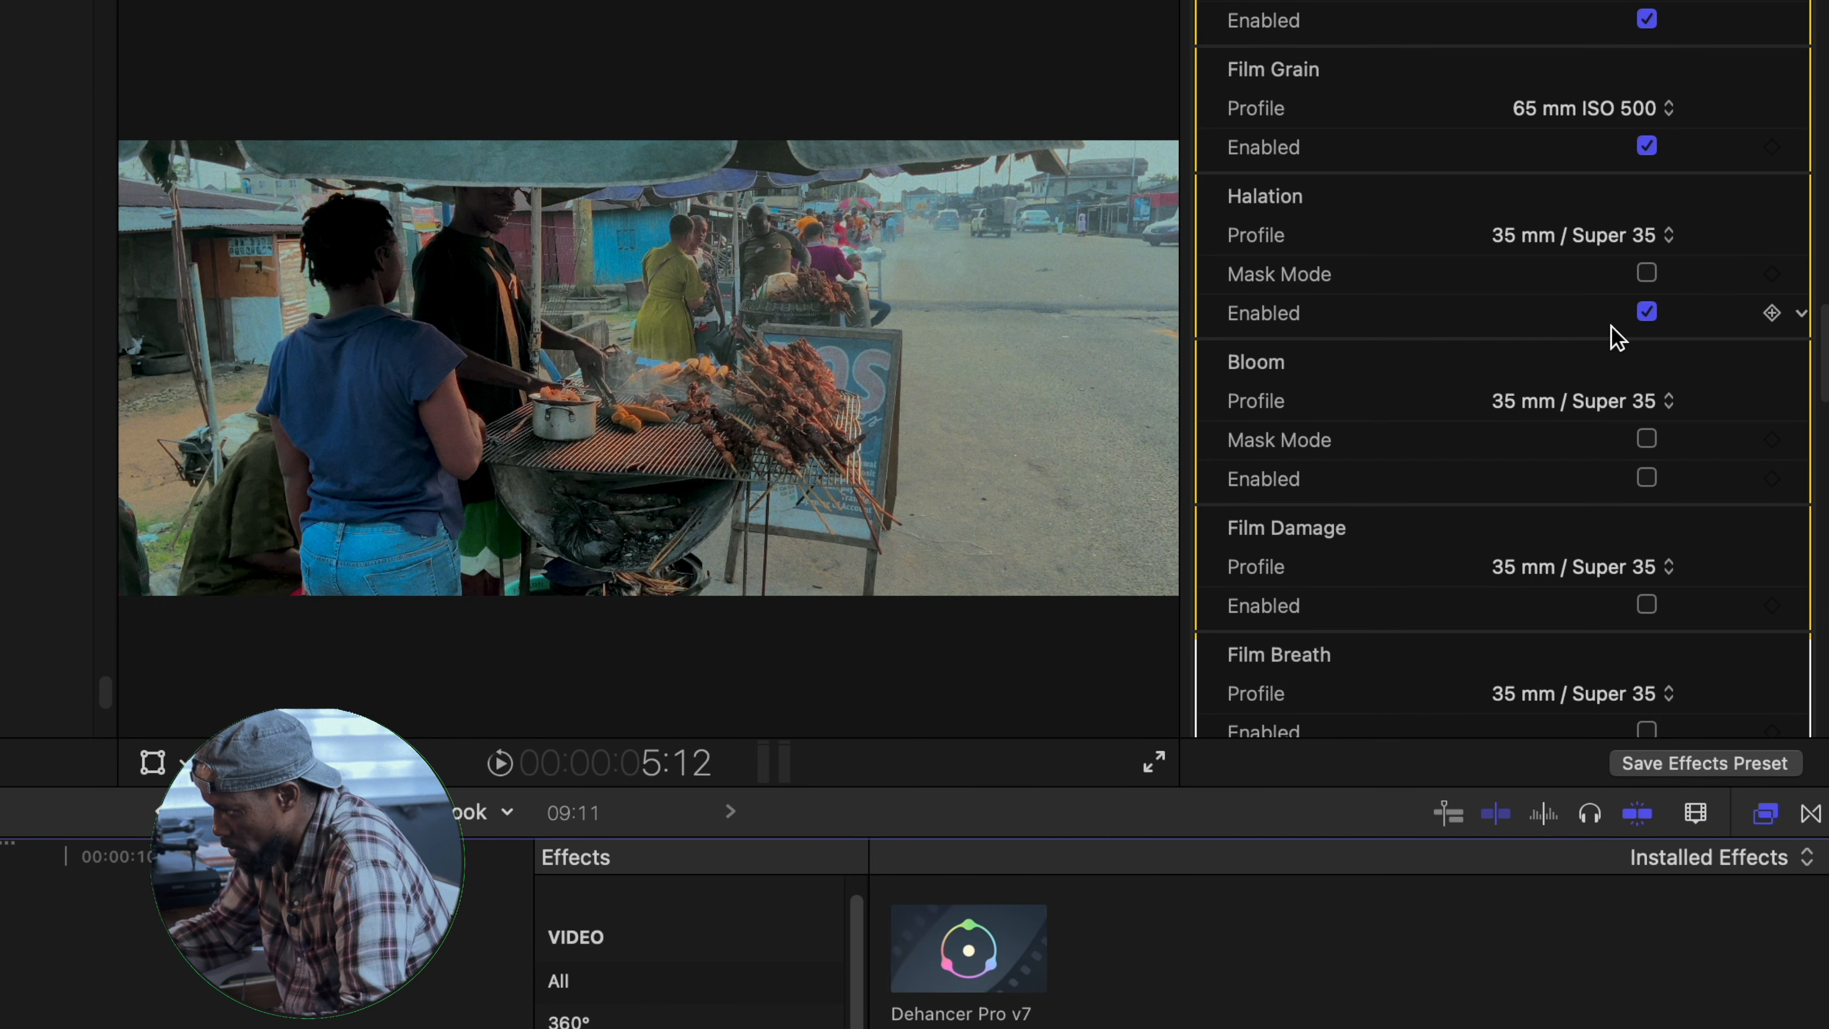
left_click(1645, 321)
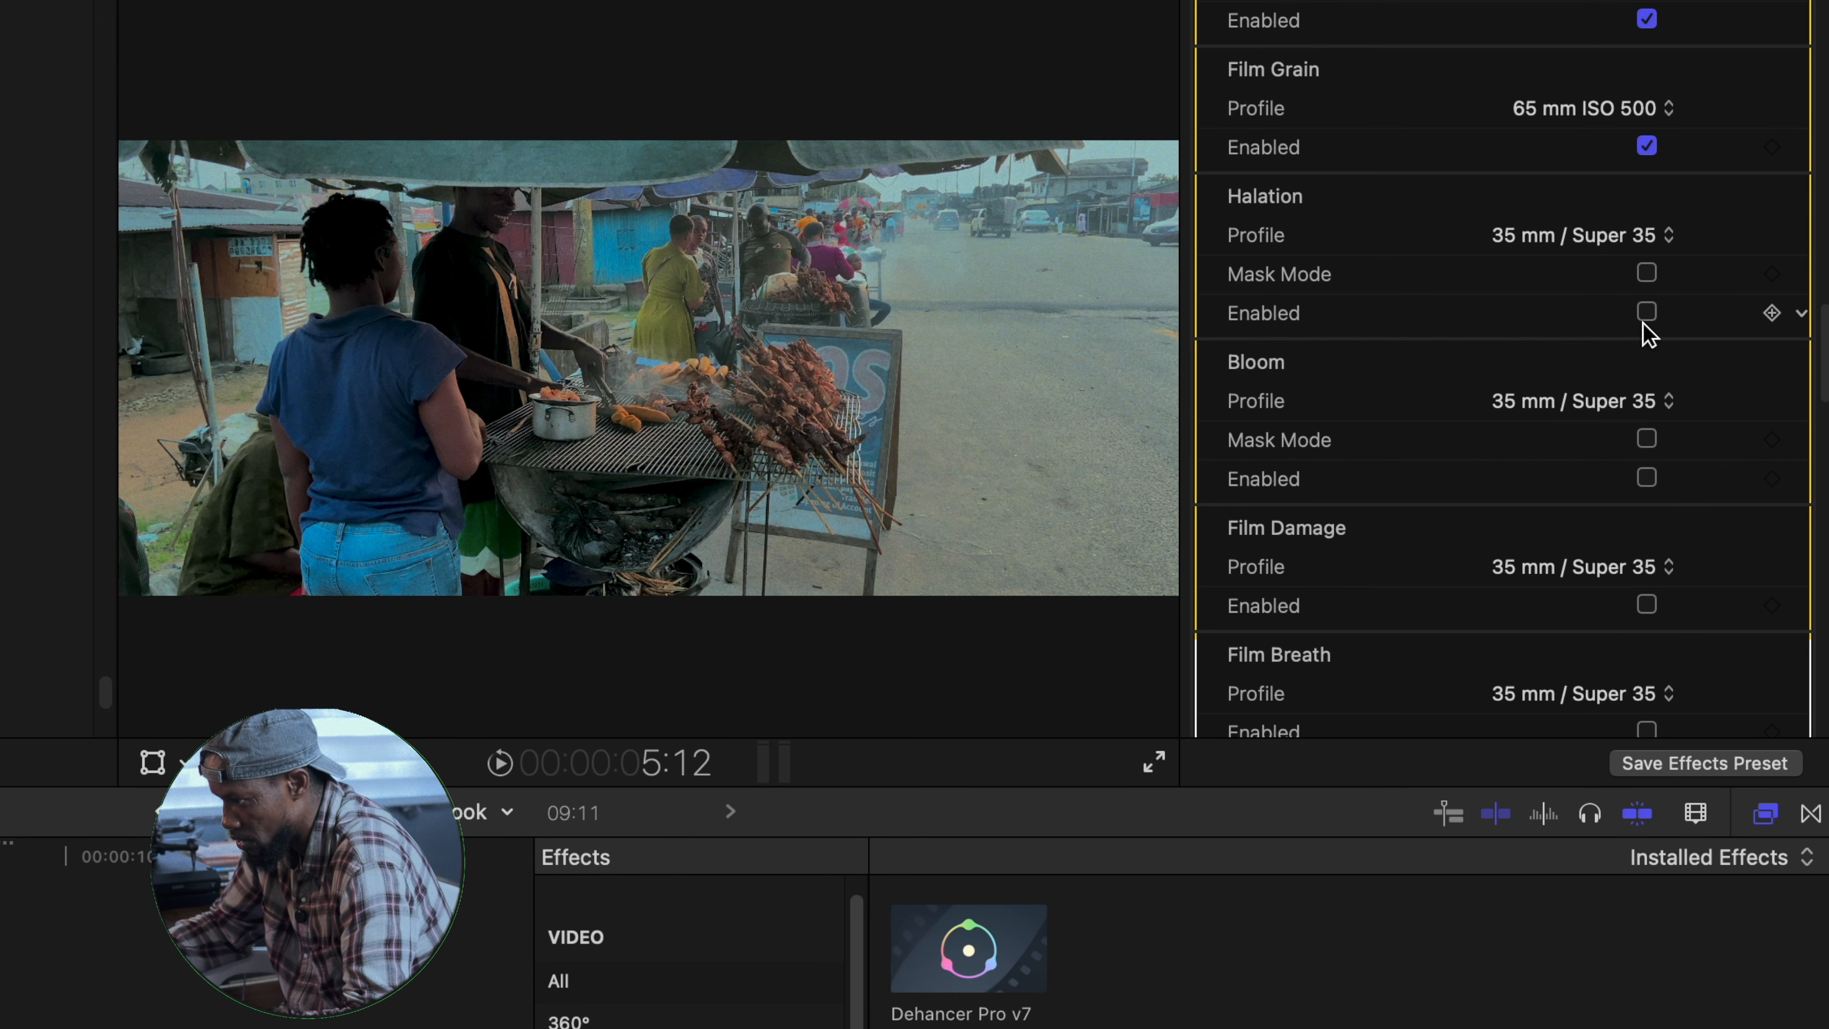
left_click(1650, 317)
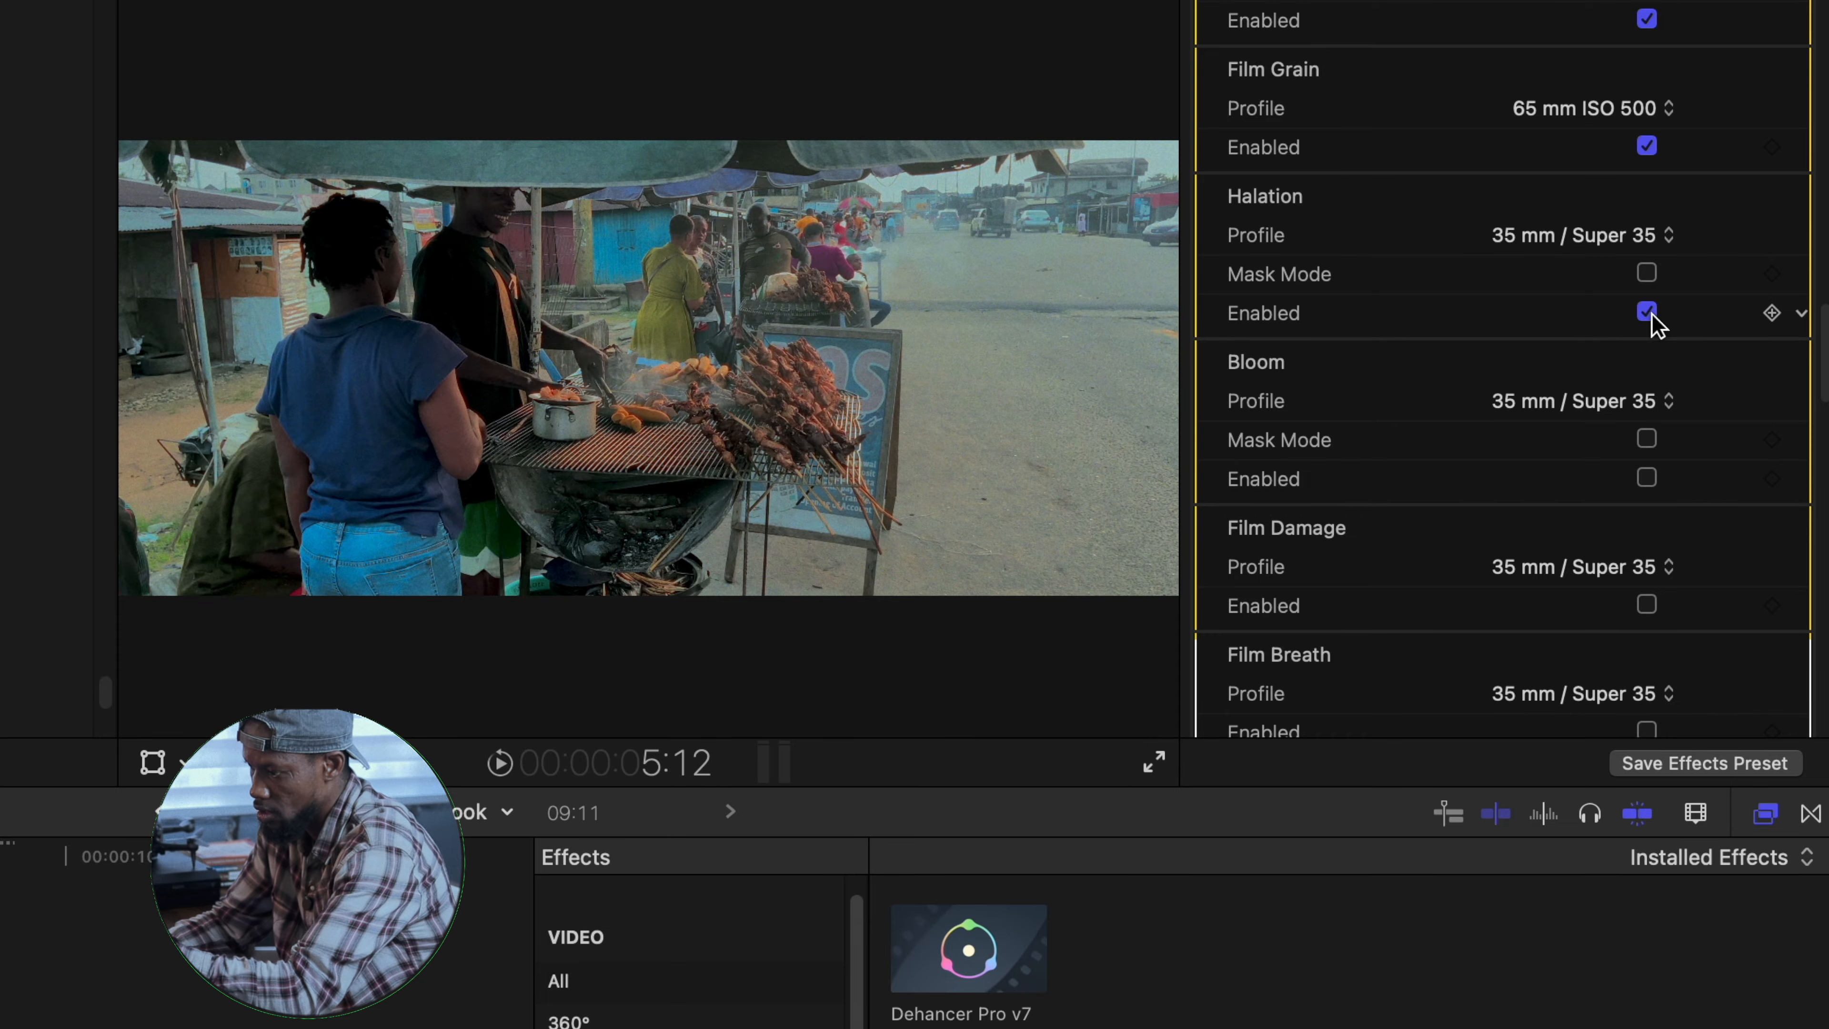
scroll(1666, 238, "down", 5)
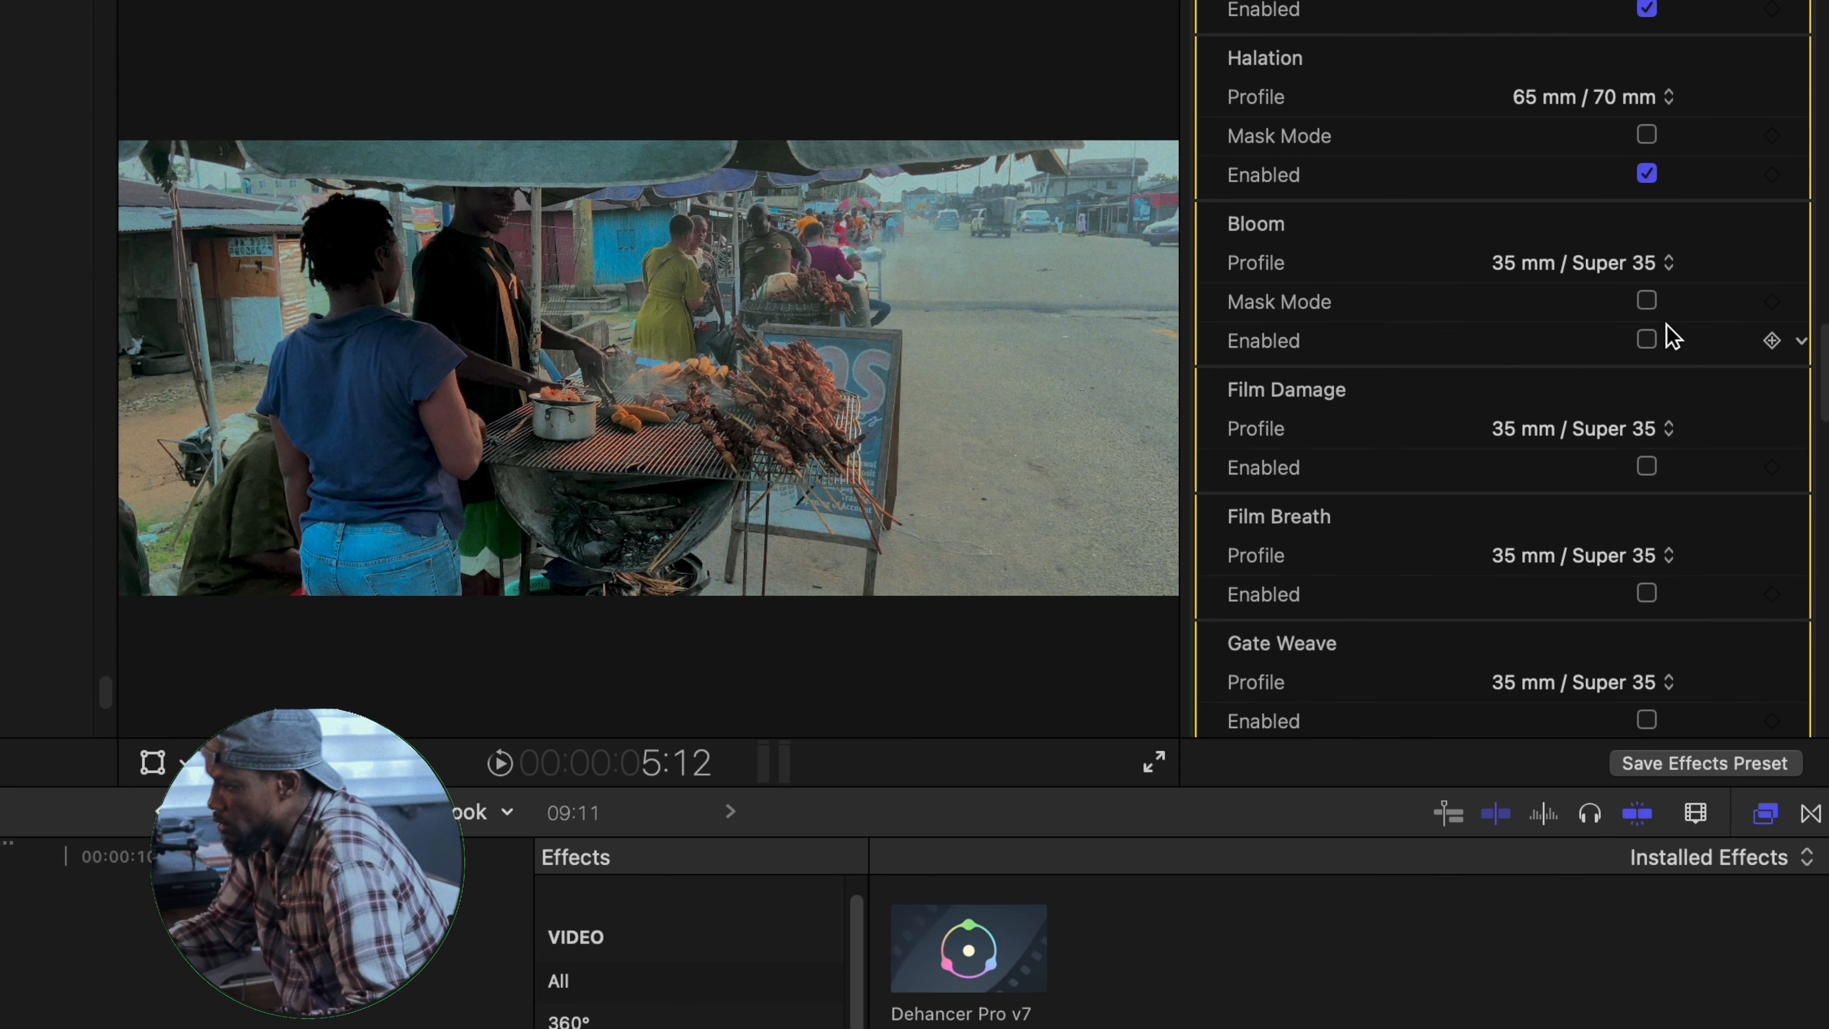
- Enable Bloom with the 65 mm / 70 mm profile and play back the clip to check the look
left_click(1648, 343)
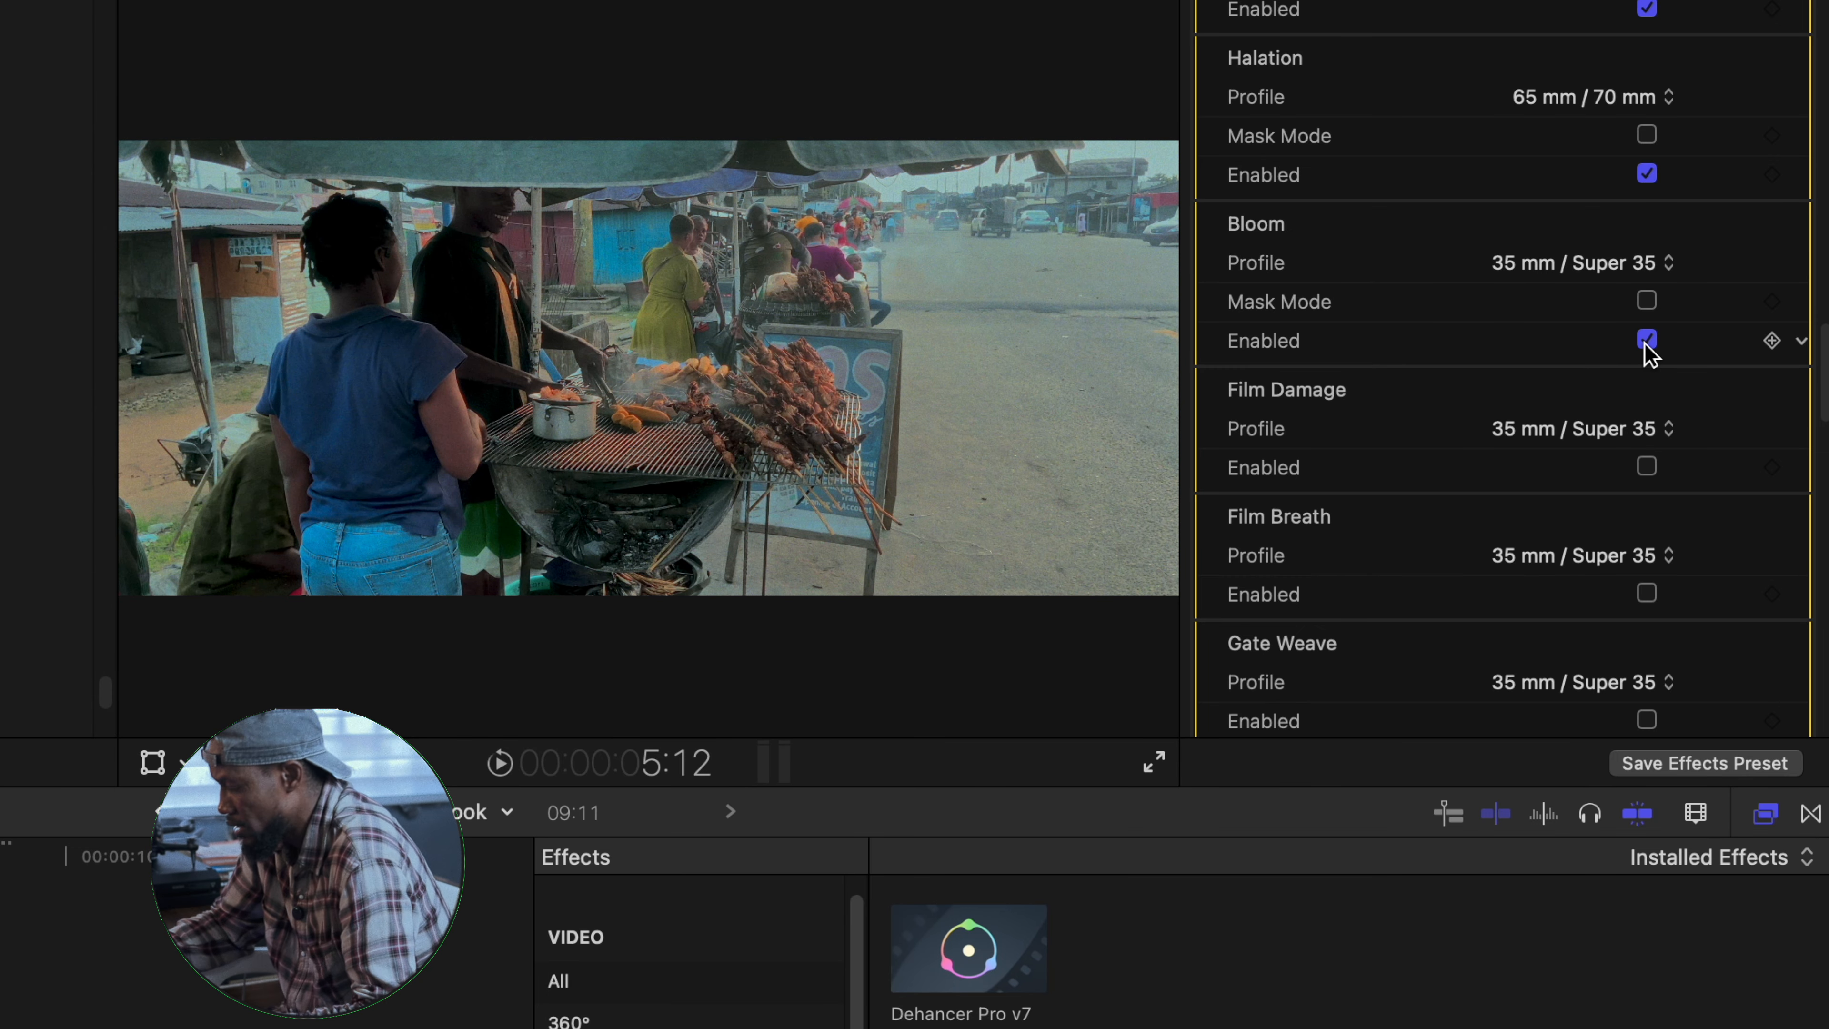
left_click(1668, 266)
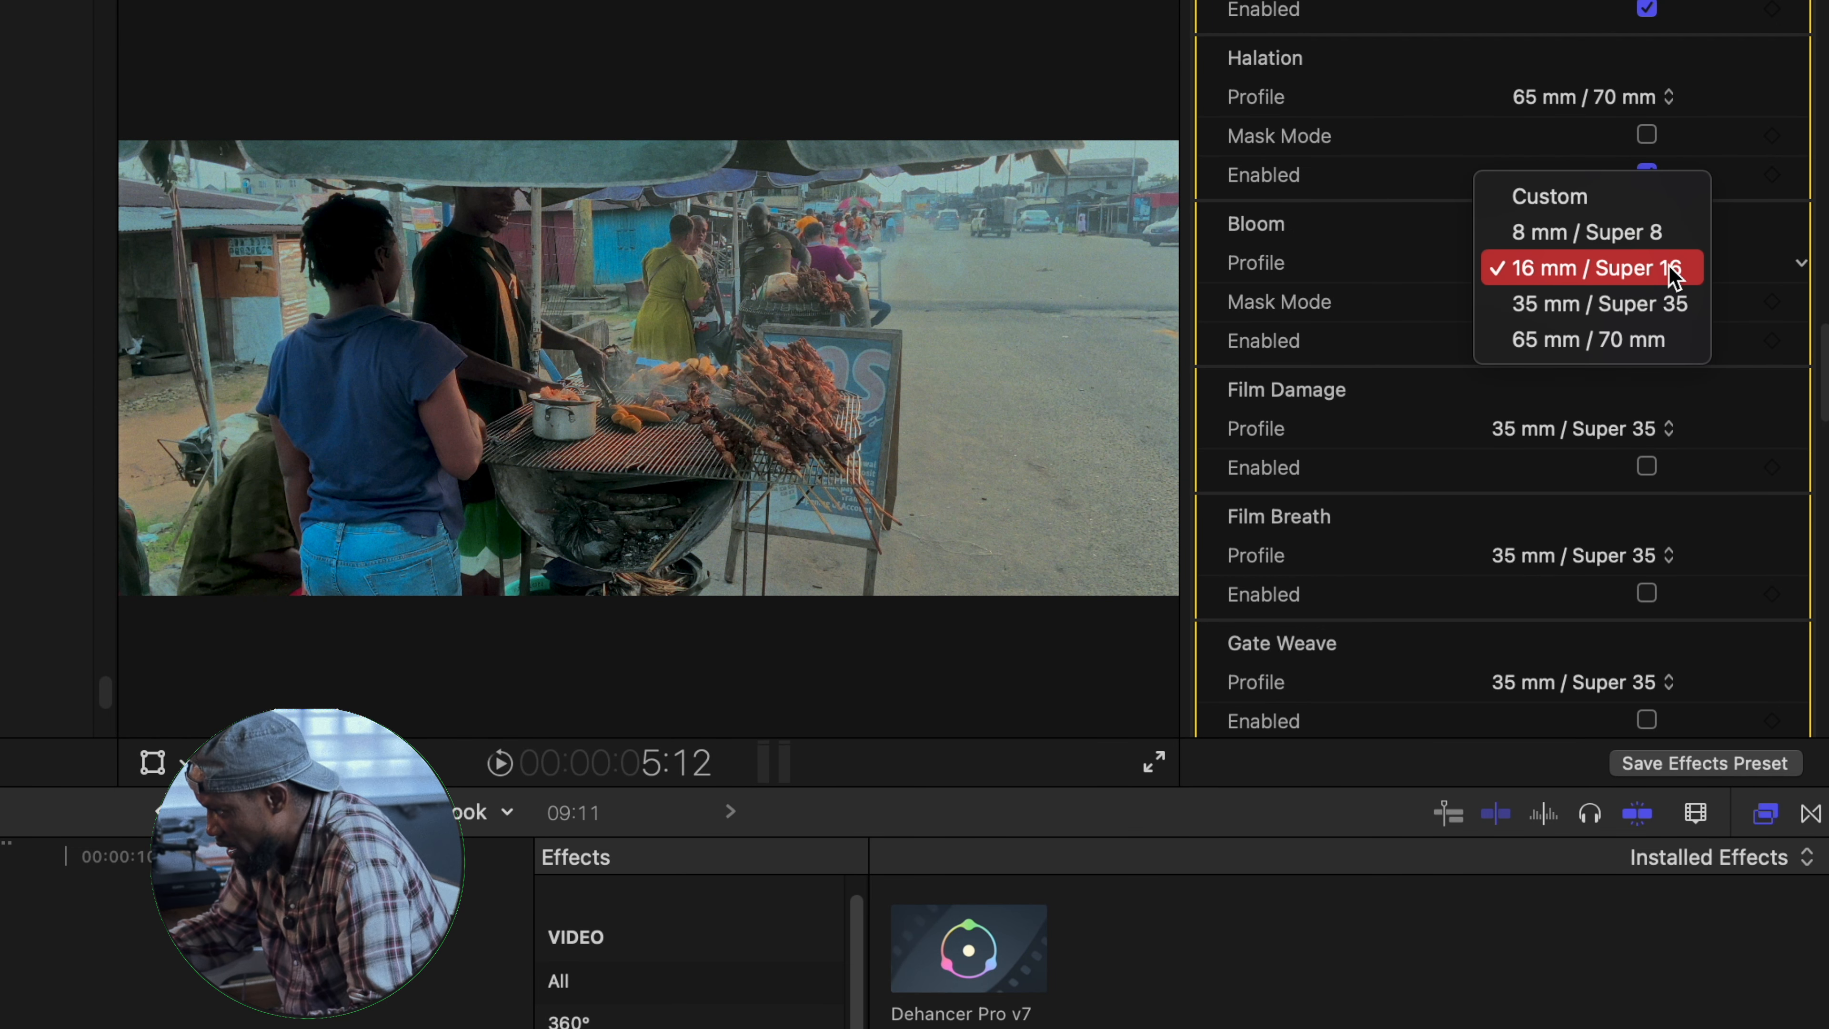
left_click(1575, 339)
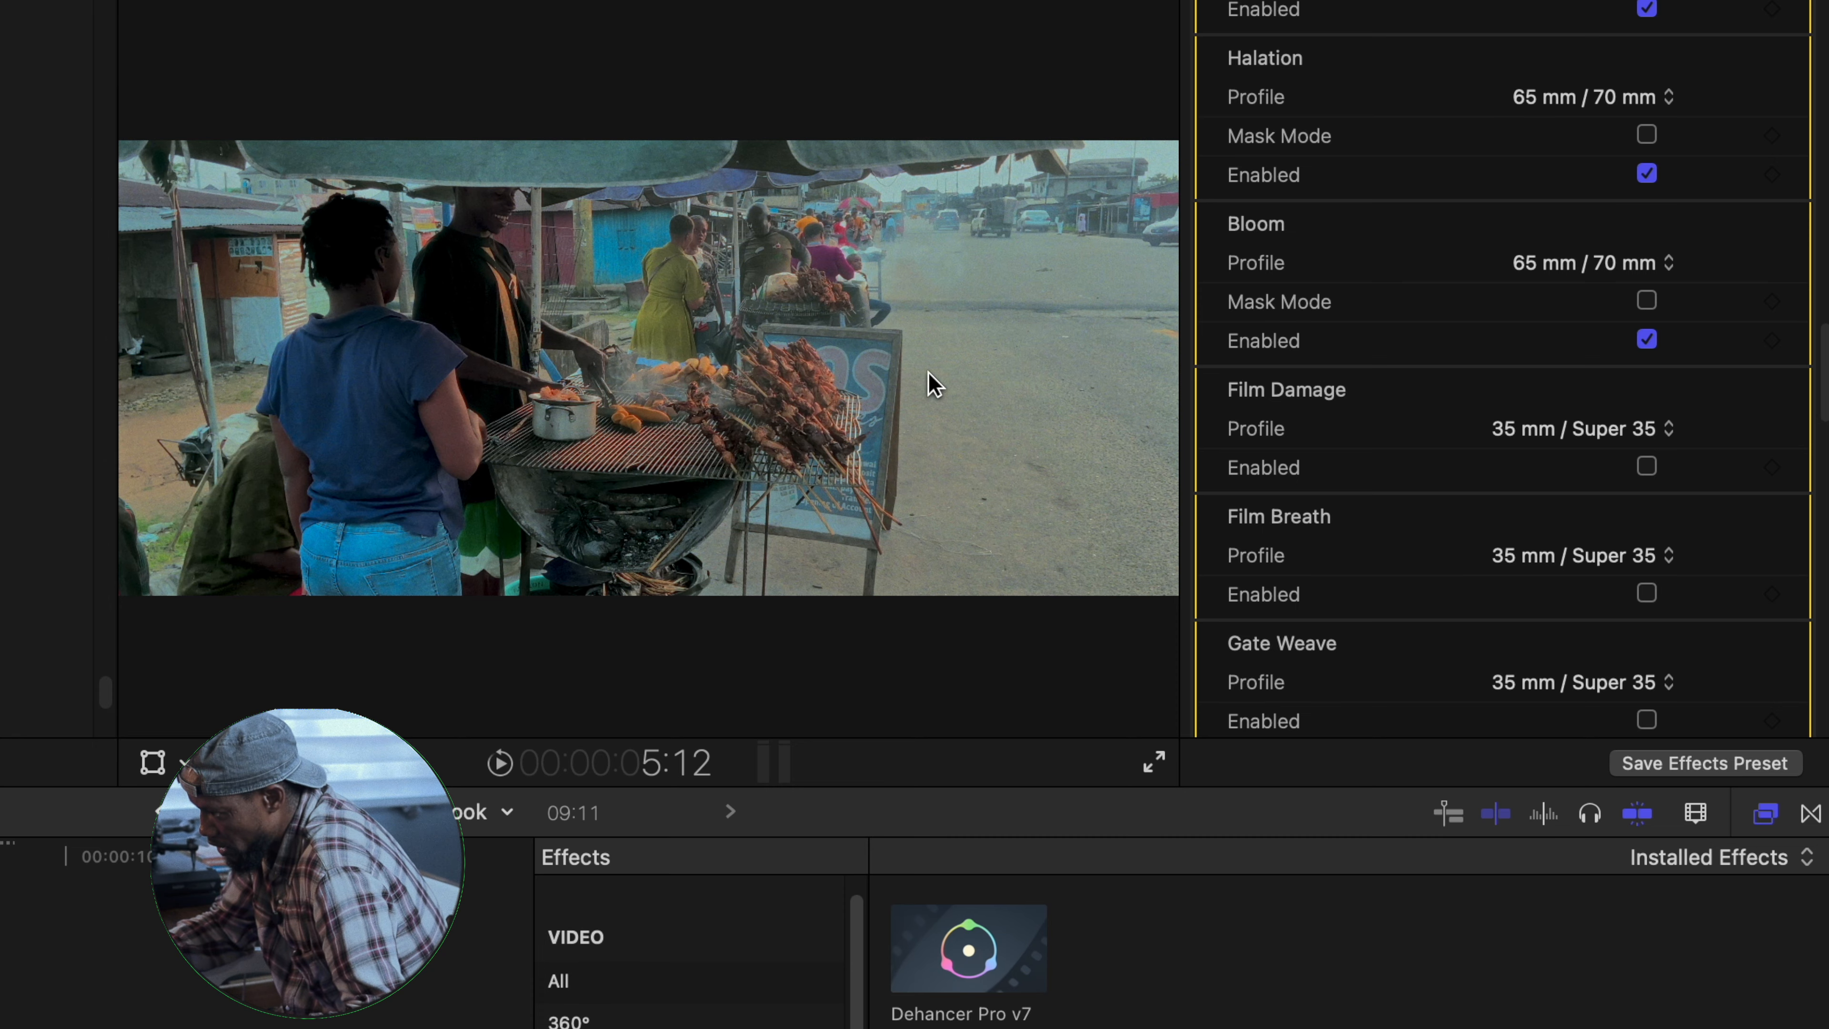
scroll(1629, 296, "down", 5)
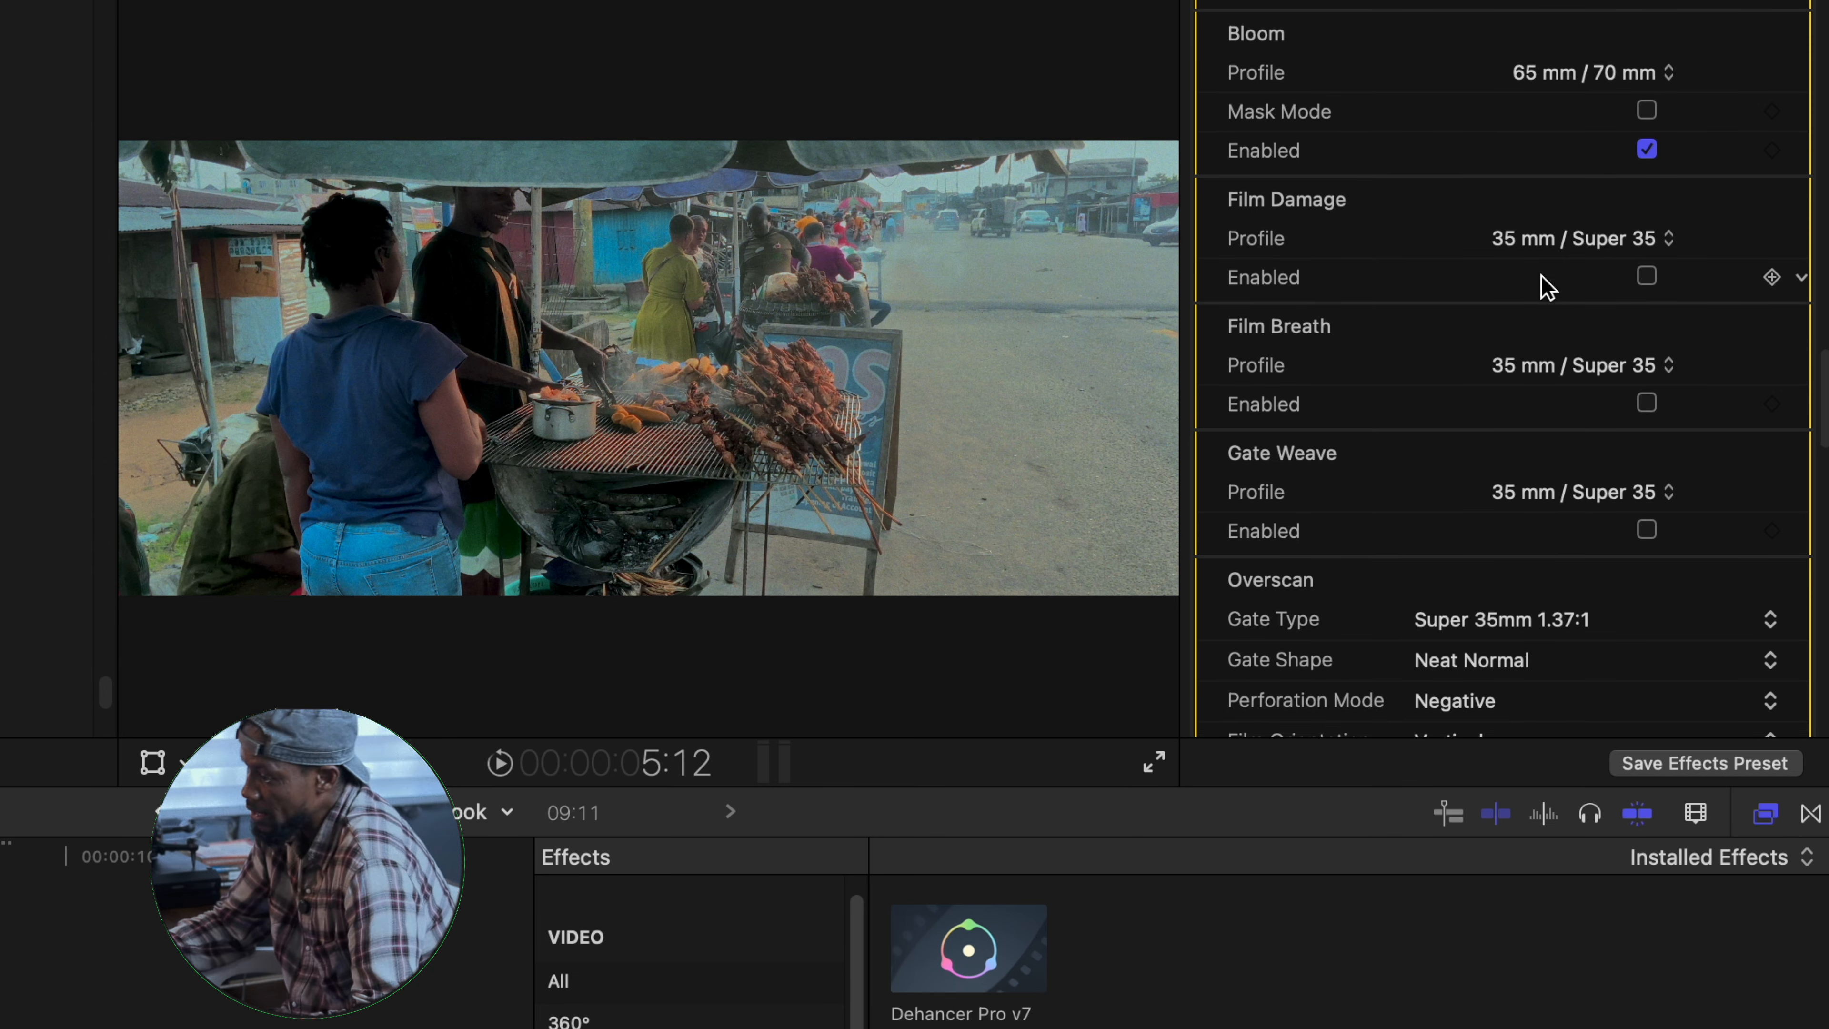
key("space")
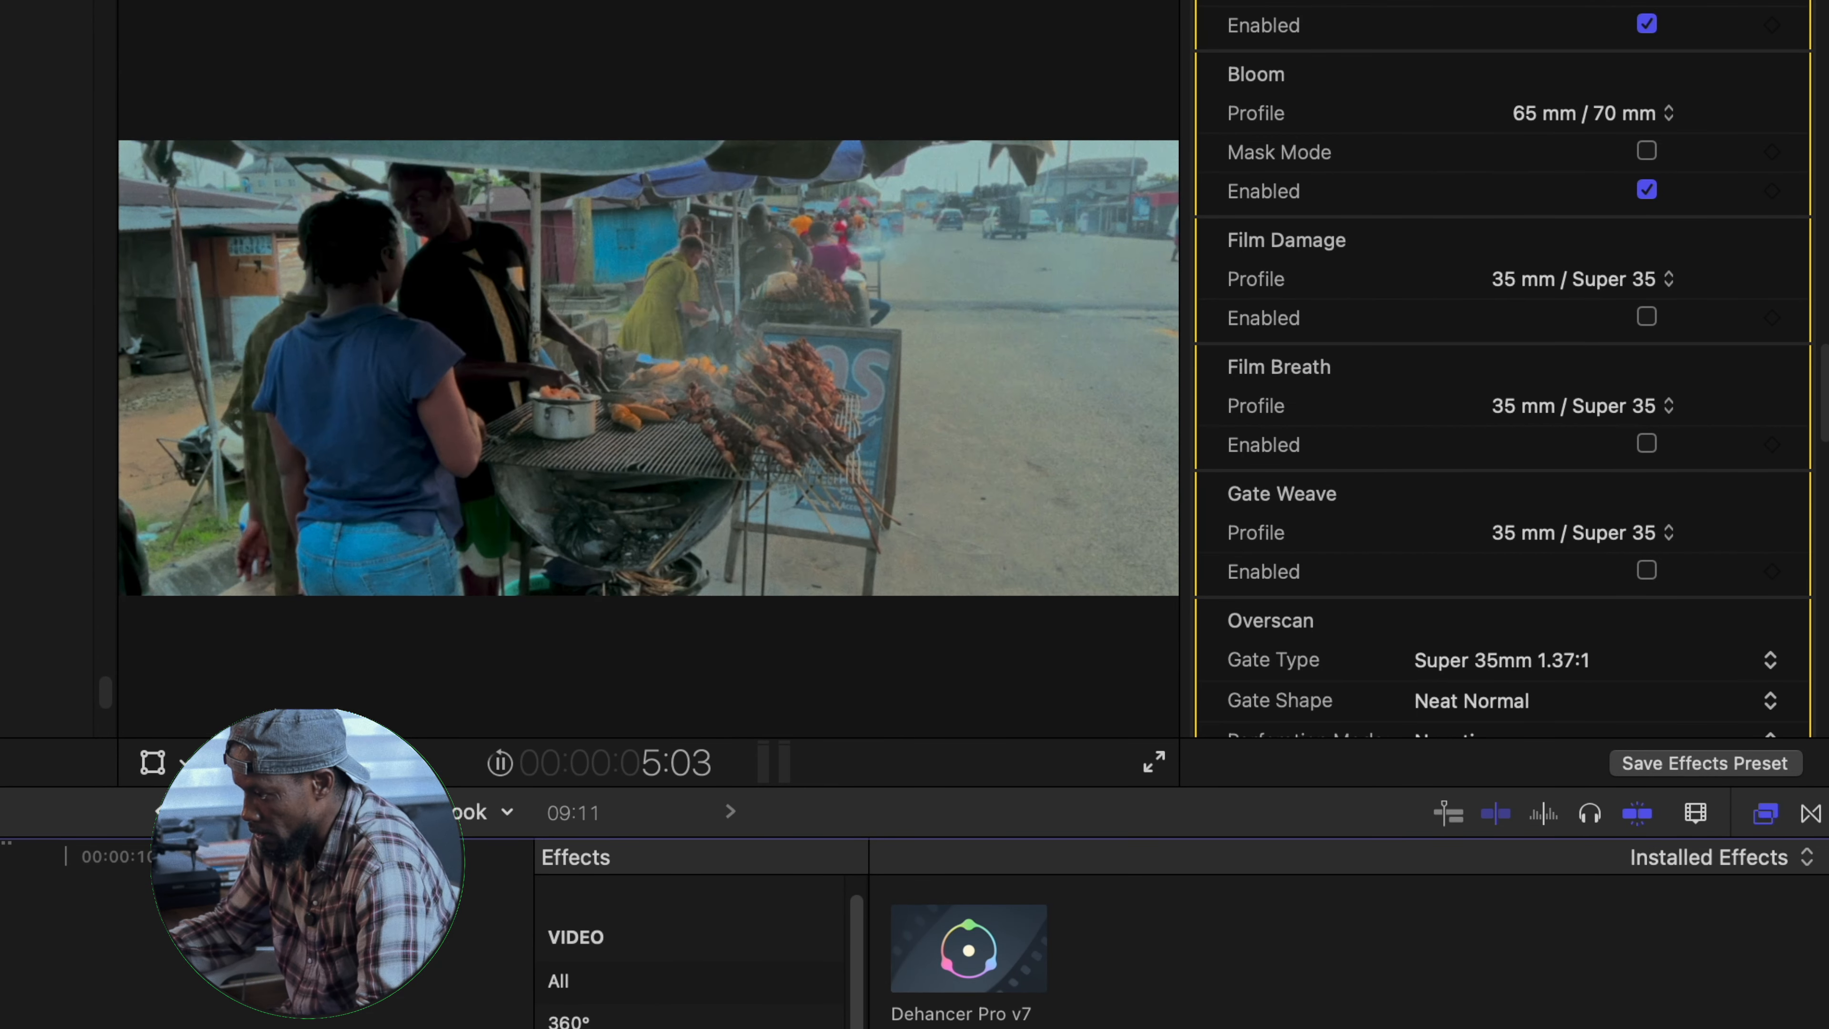
key("space")
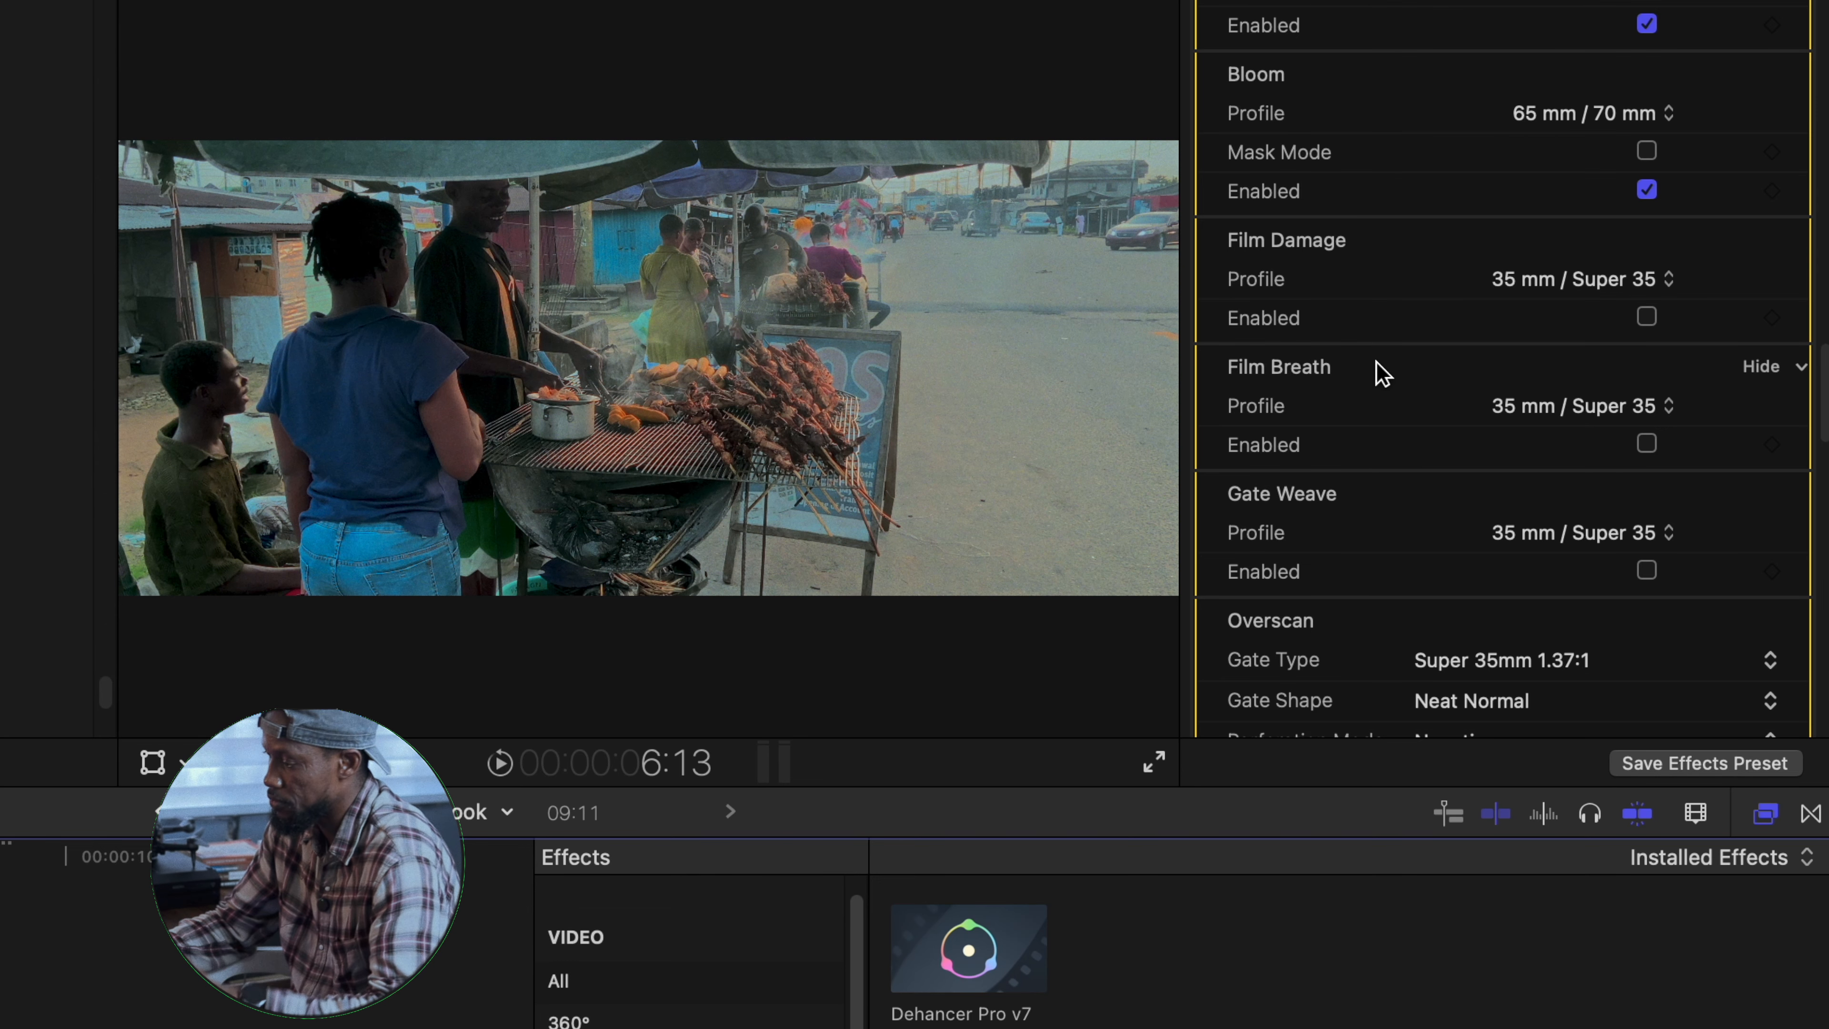
- Enable Film Damage with the 8 mm / Super 8 profile and play back the clip to judge it
scroll(1478, 360, "down", 3)
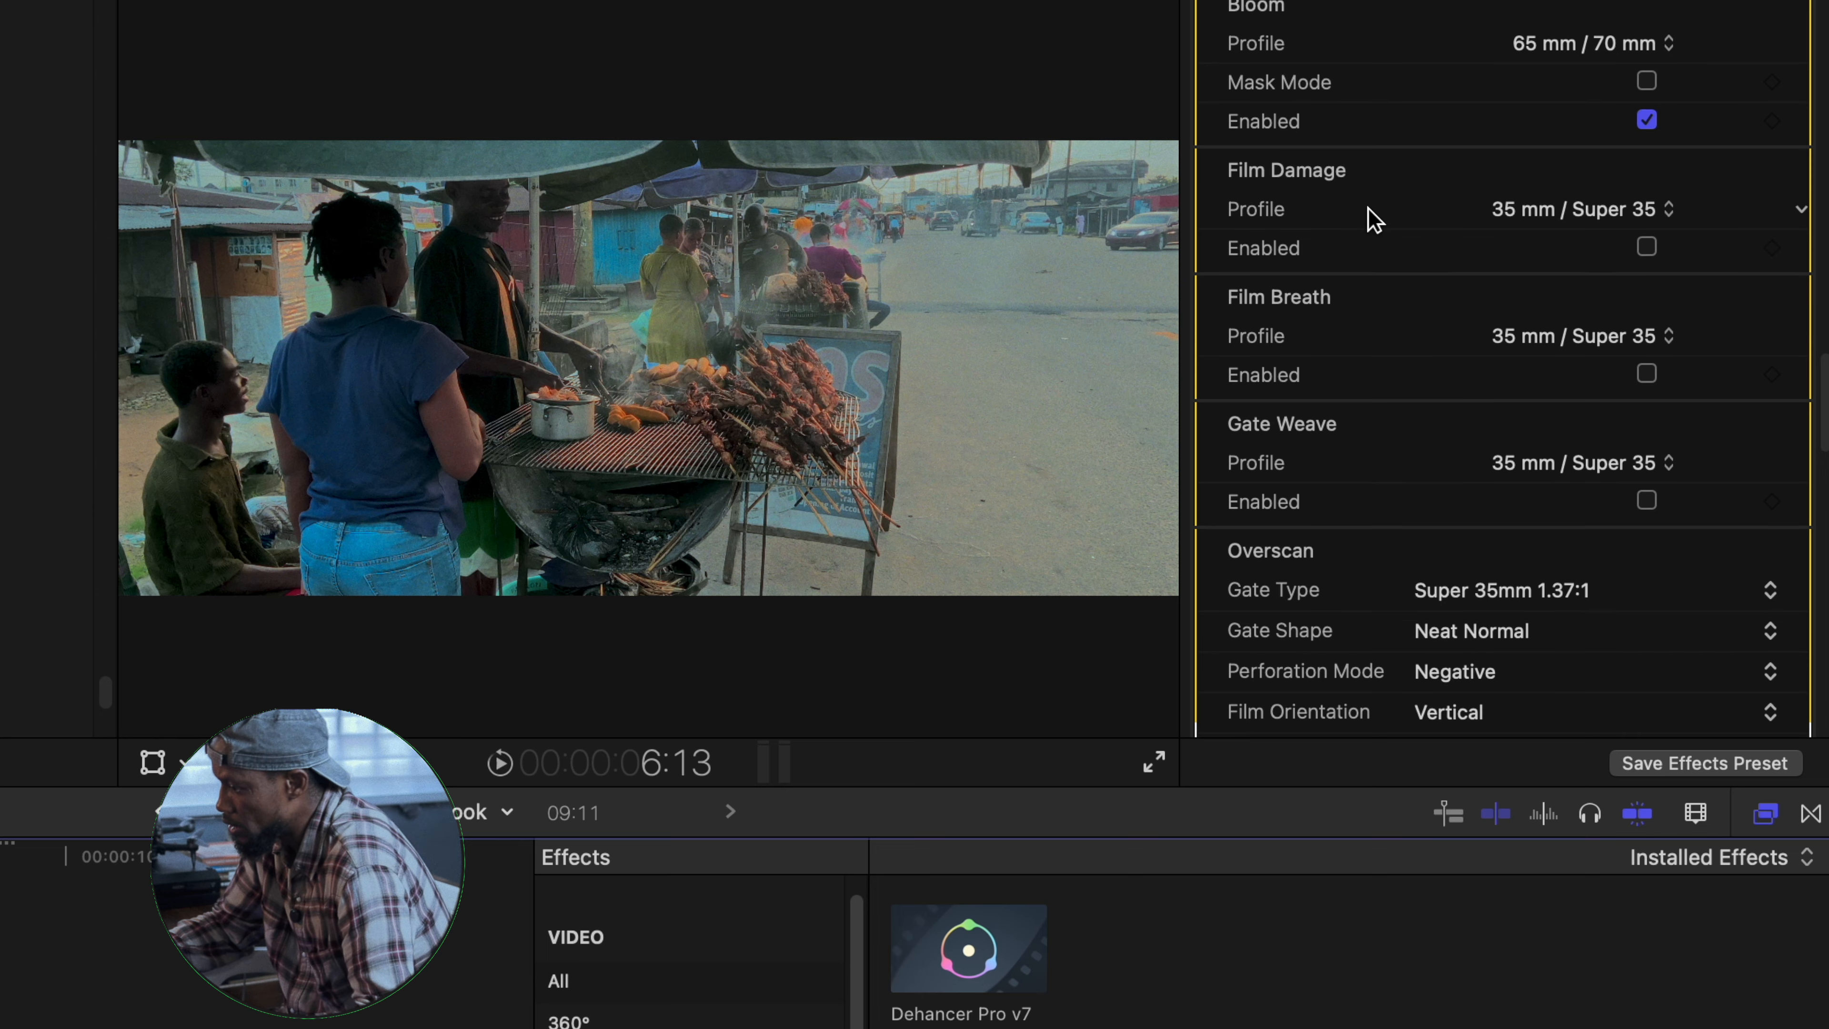
left_click(1651, 237)
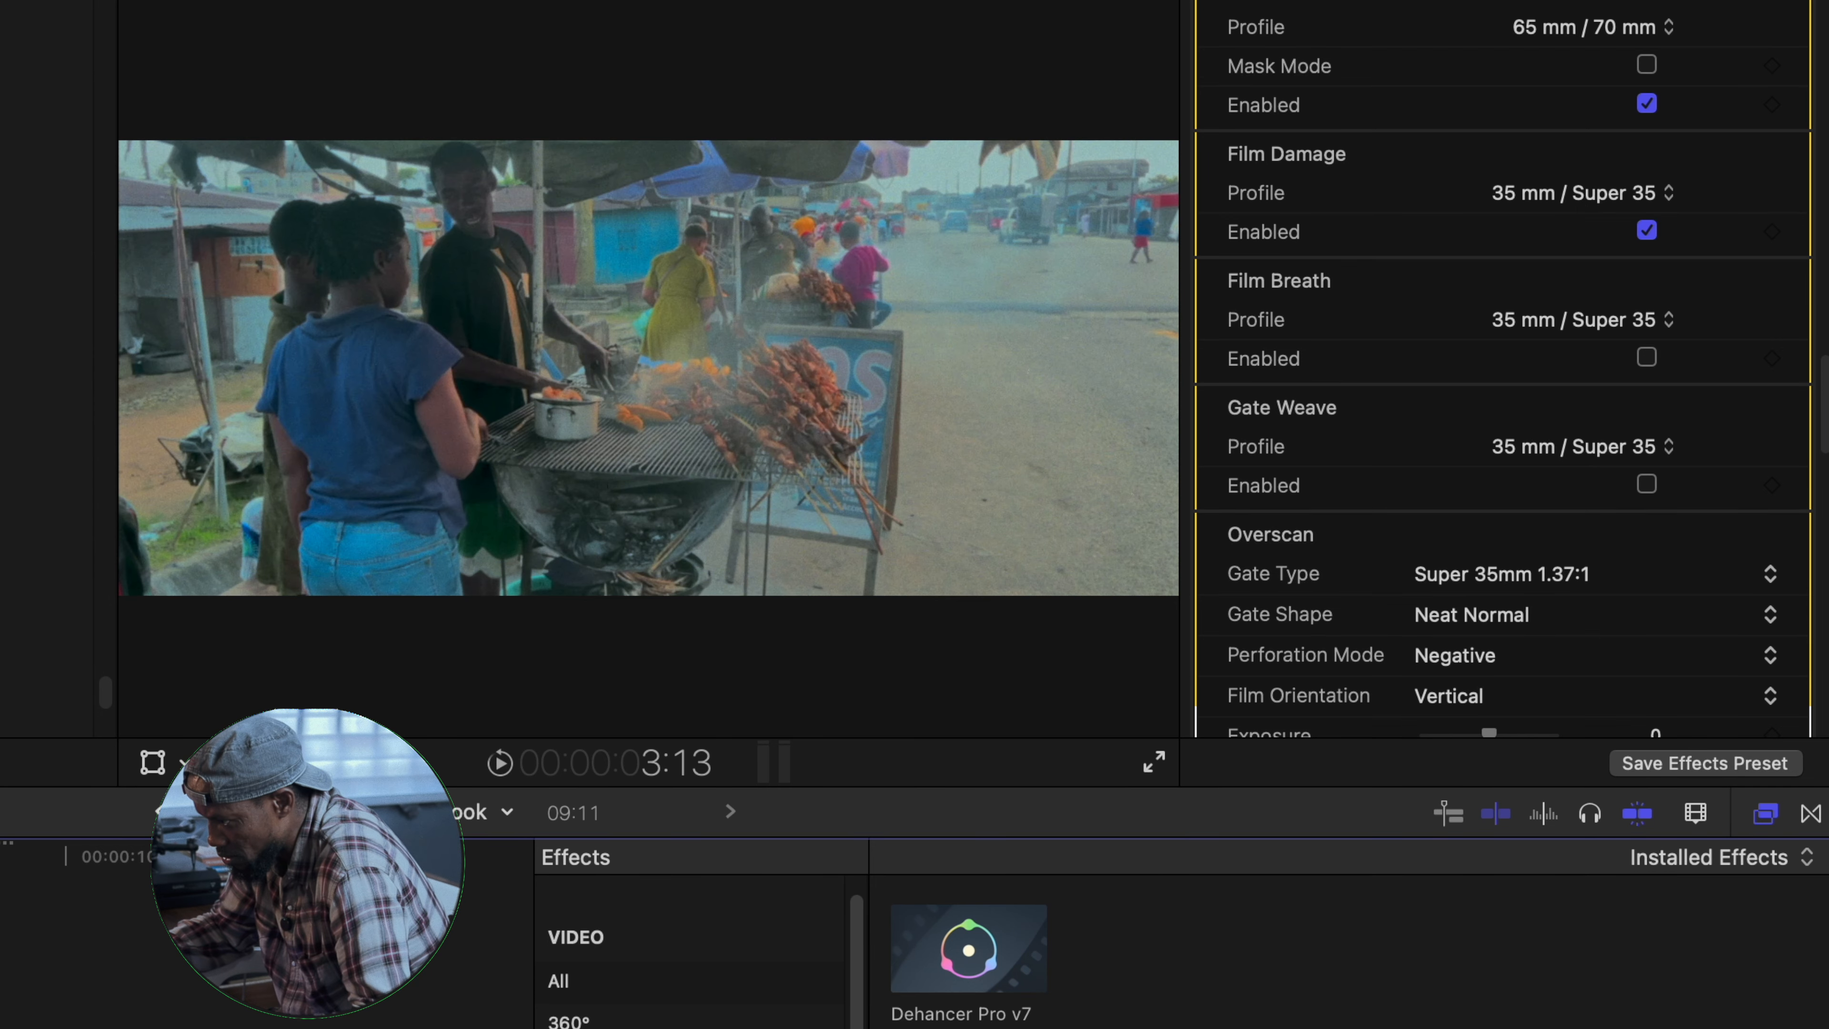
left_click(1676, 195)
left_click(1638, 129)
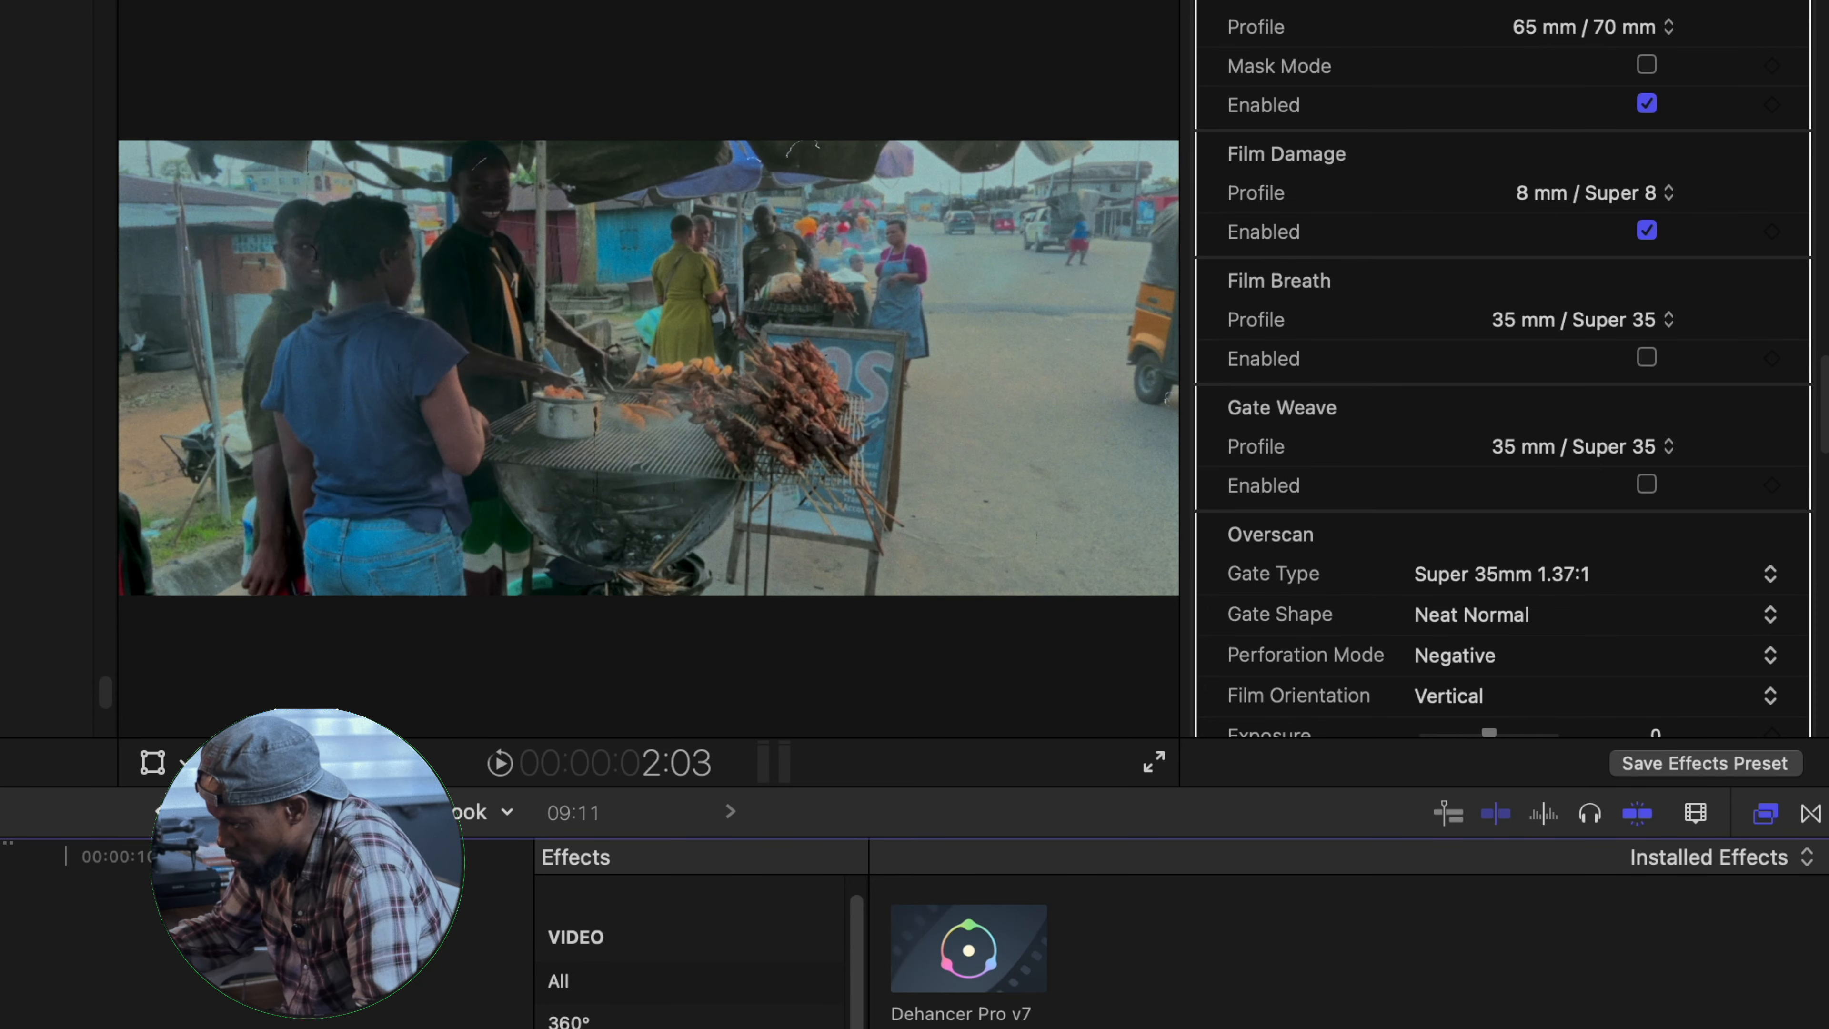
key("space")
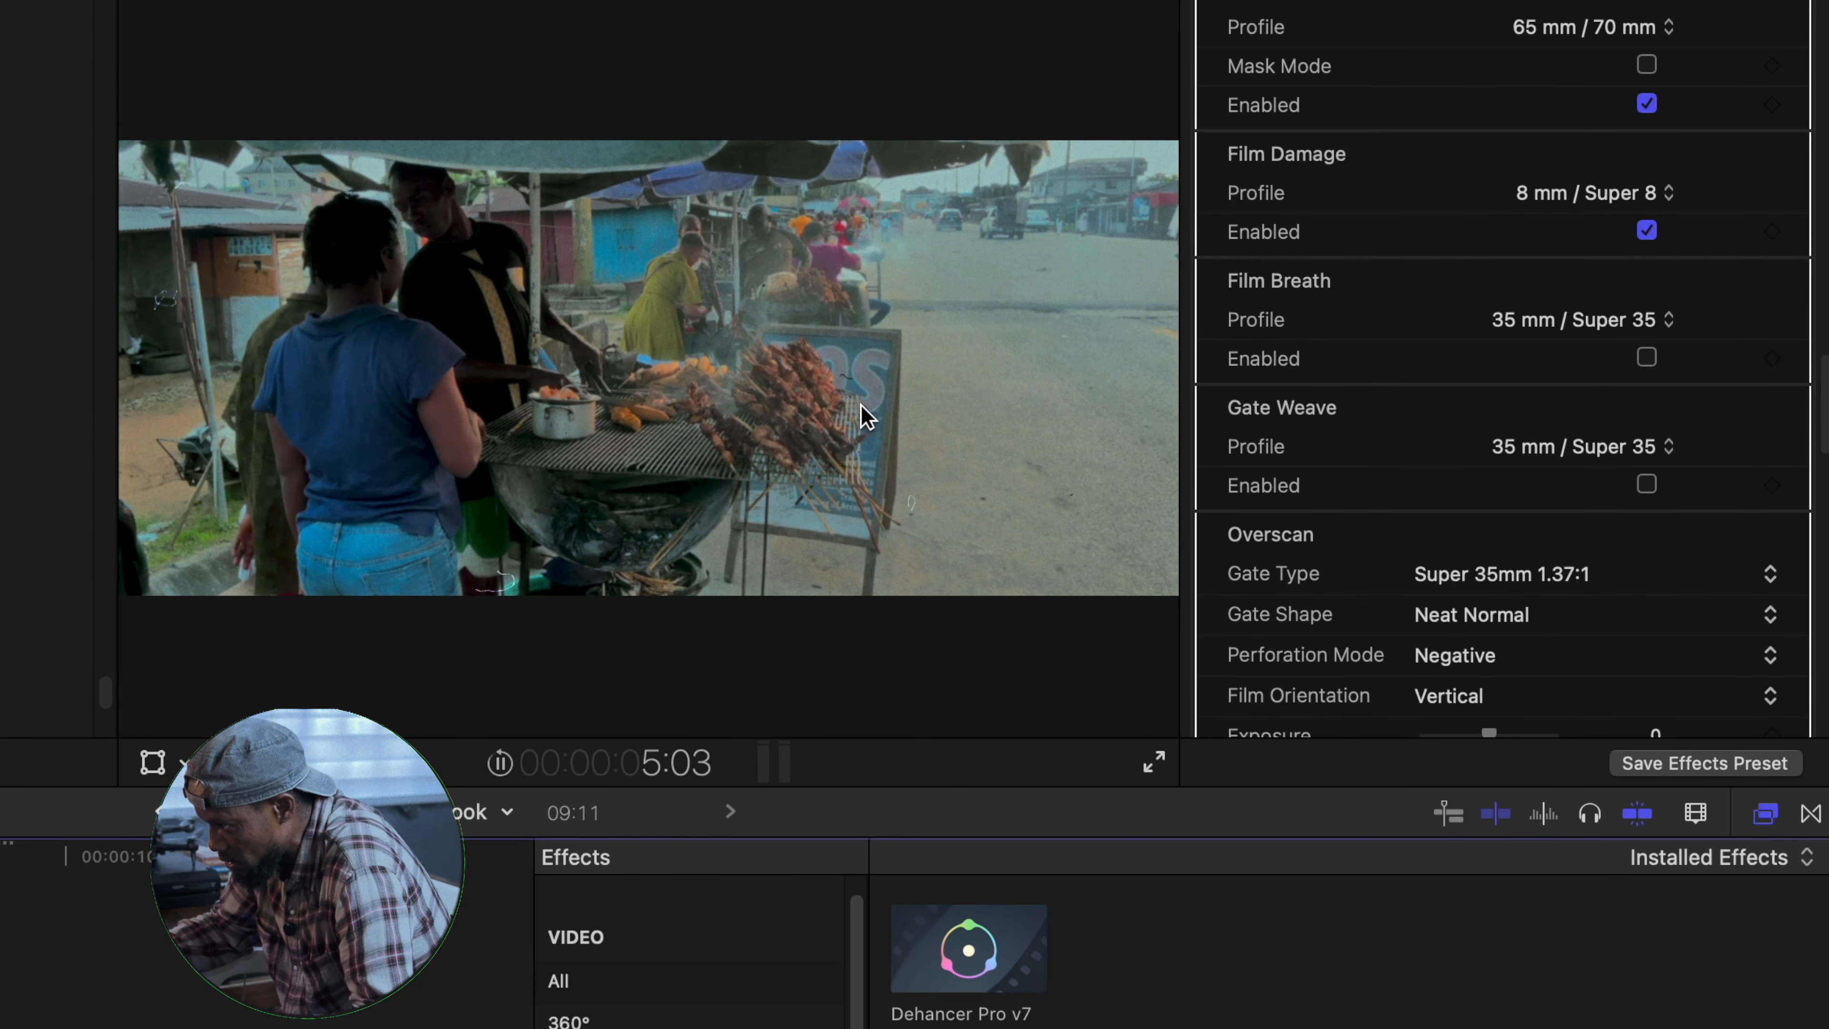
key("space")
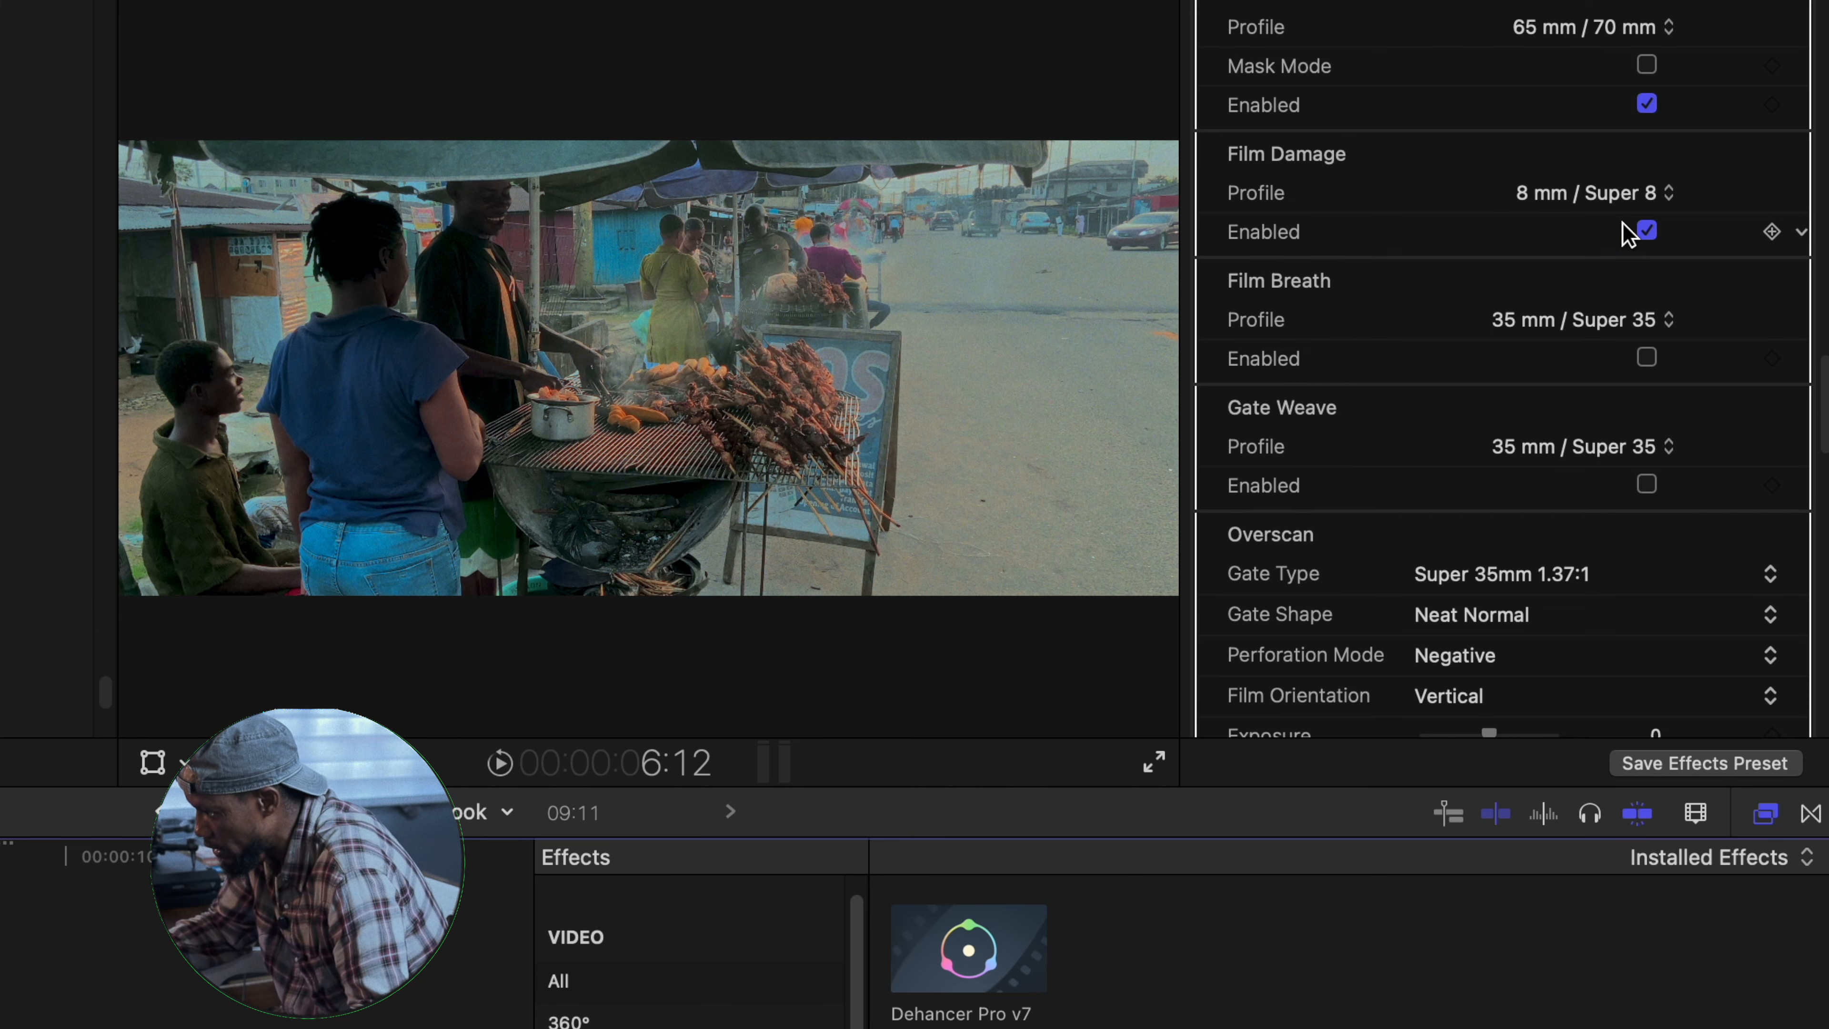
- Set the Film Damage profile to 16 mm / Super 16 and turn Film Damage off
left_click(1668, 195)
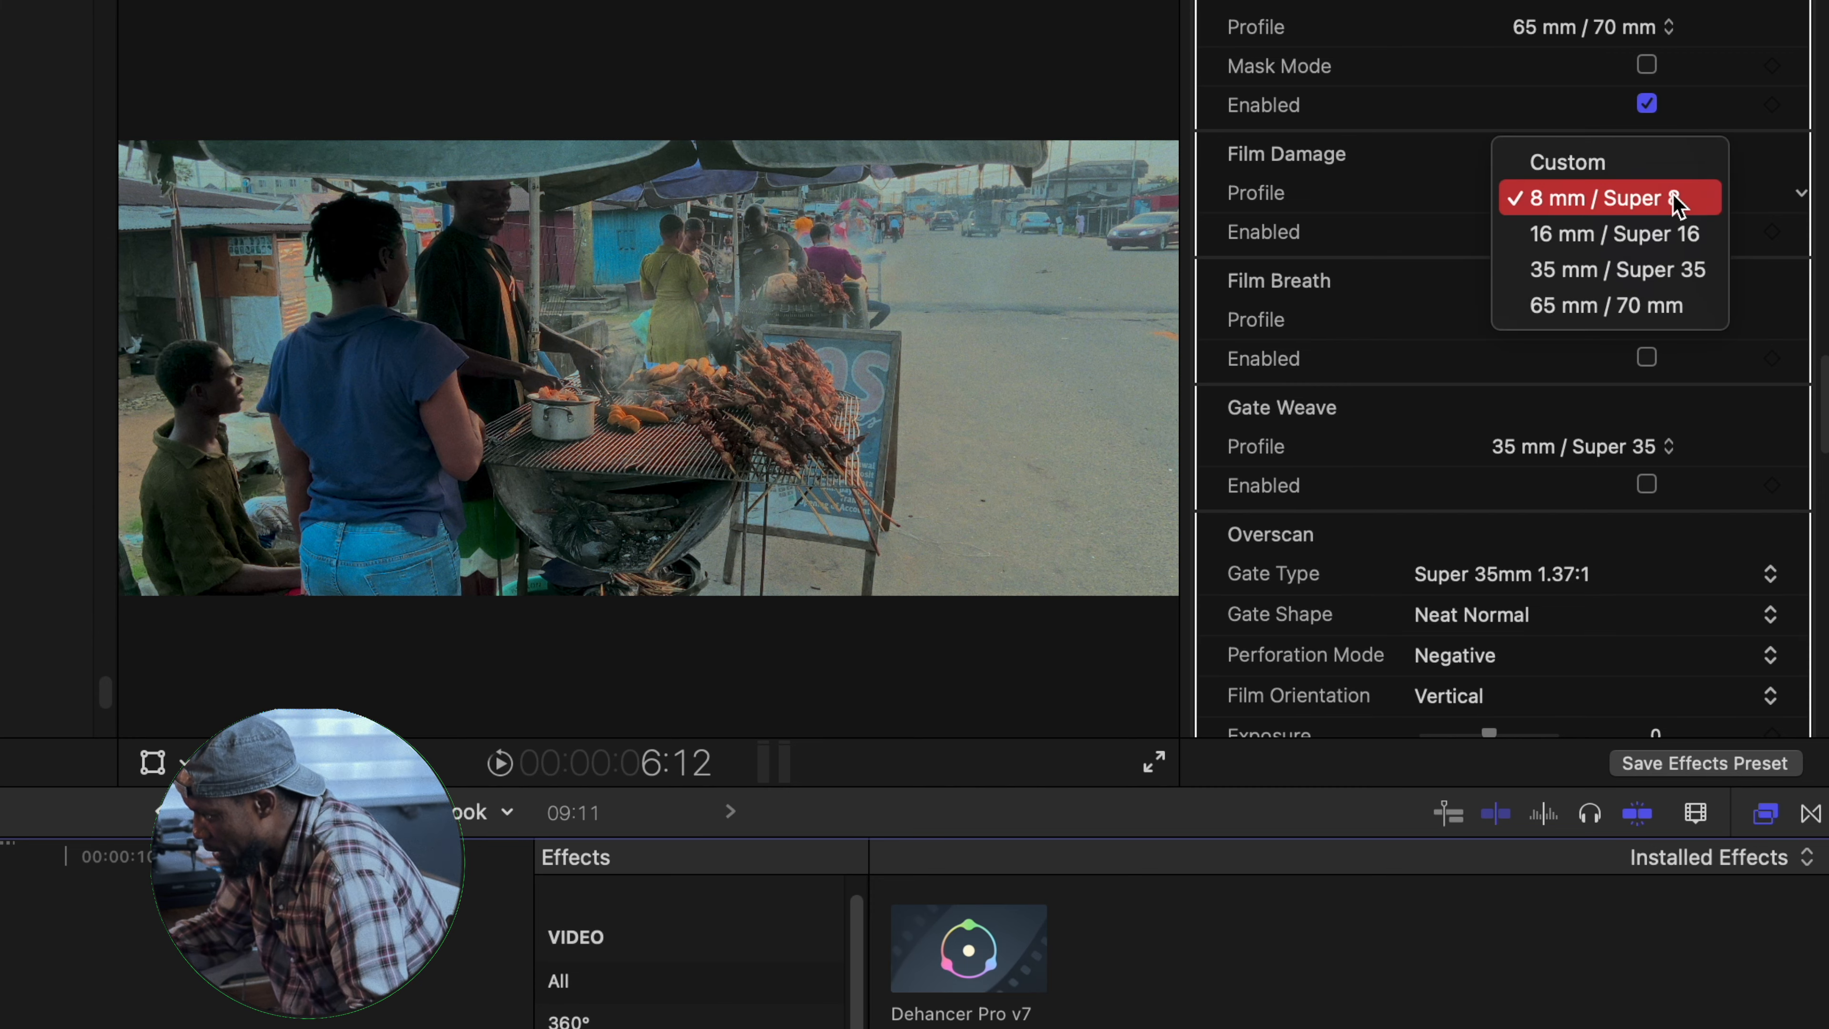
left_click(1604, 233)
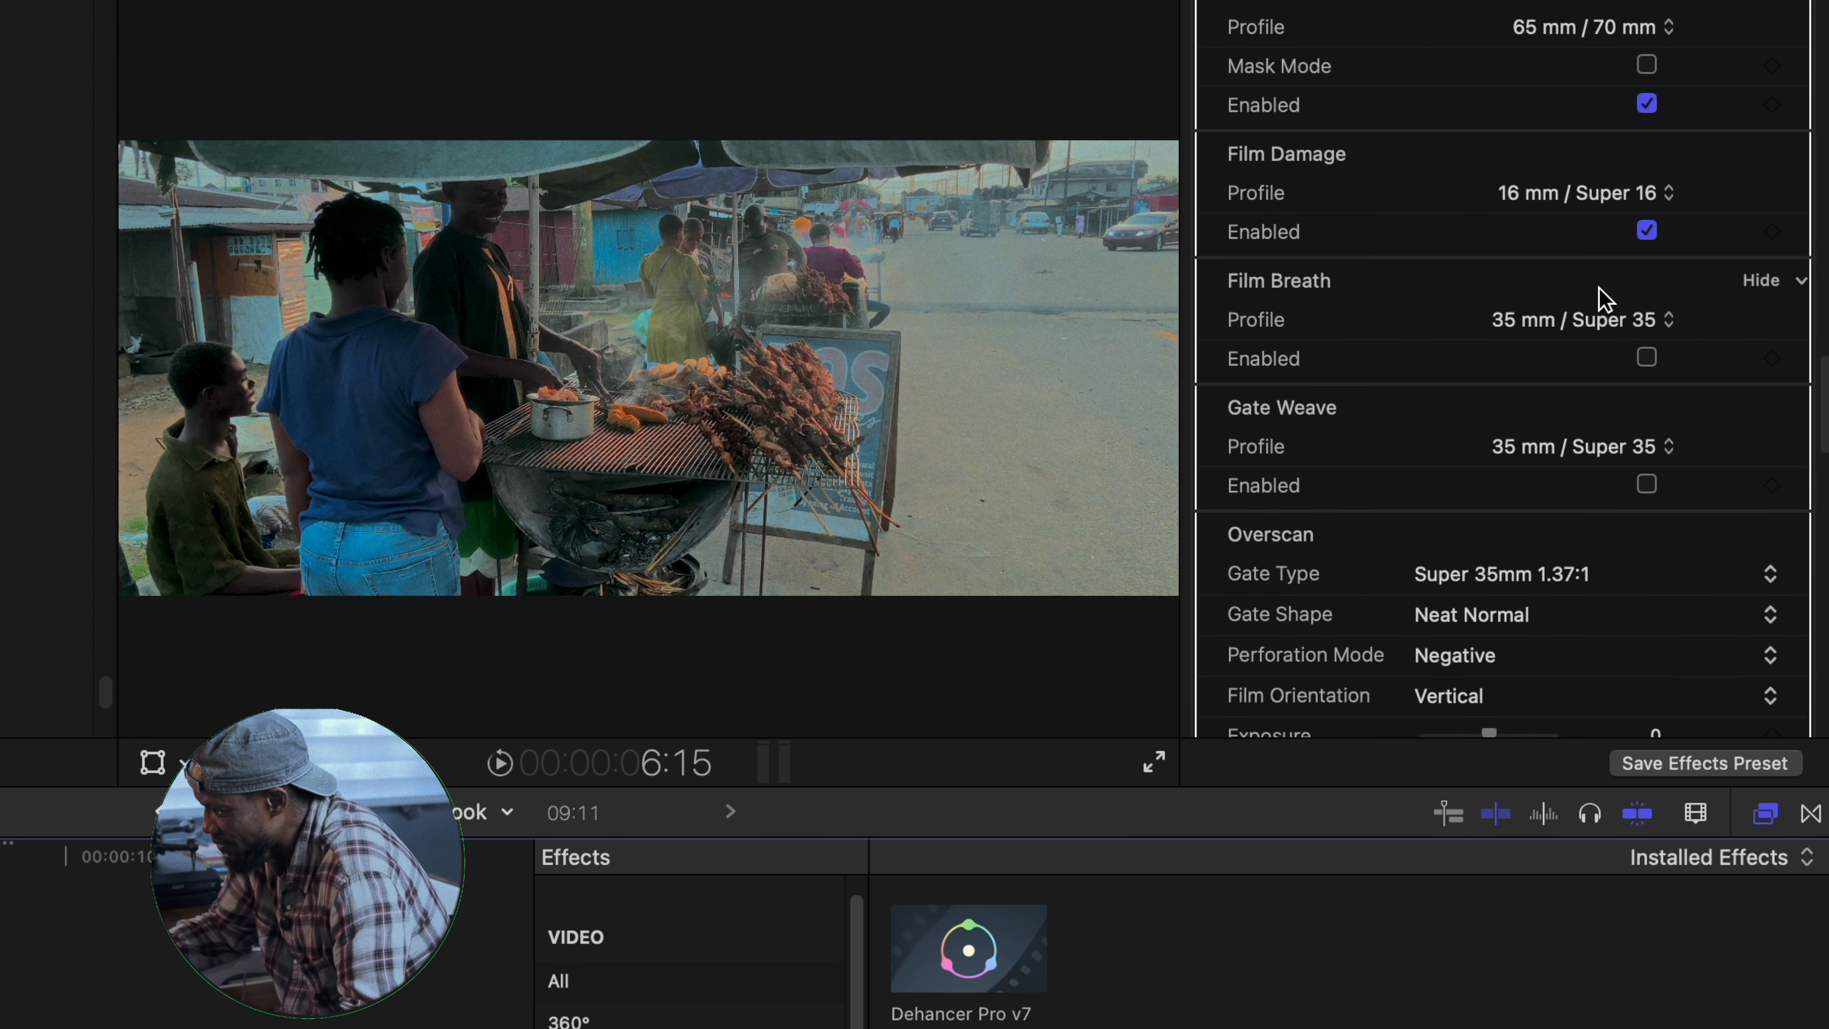
left_click(1647, 231)
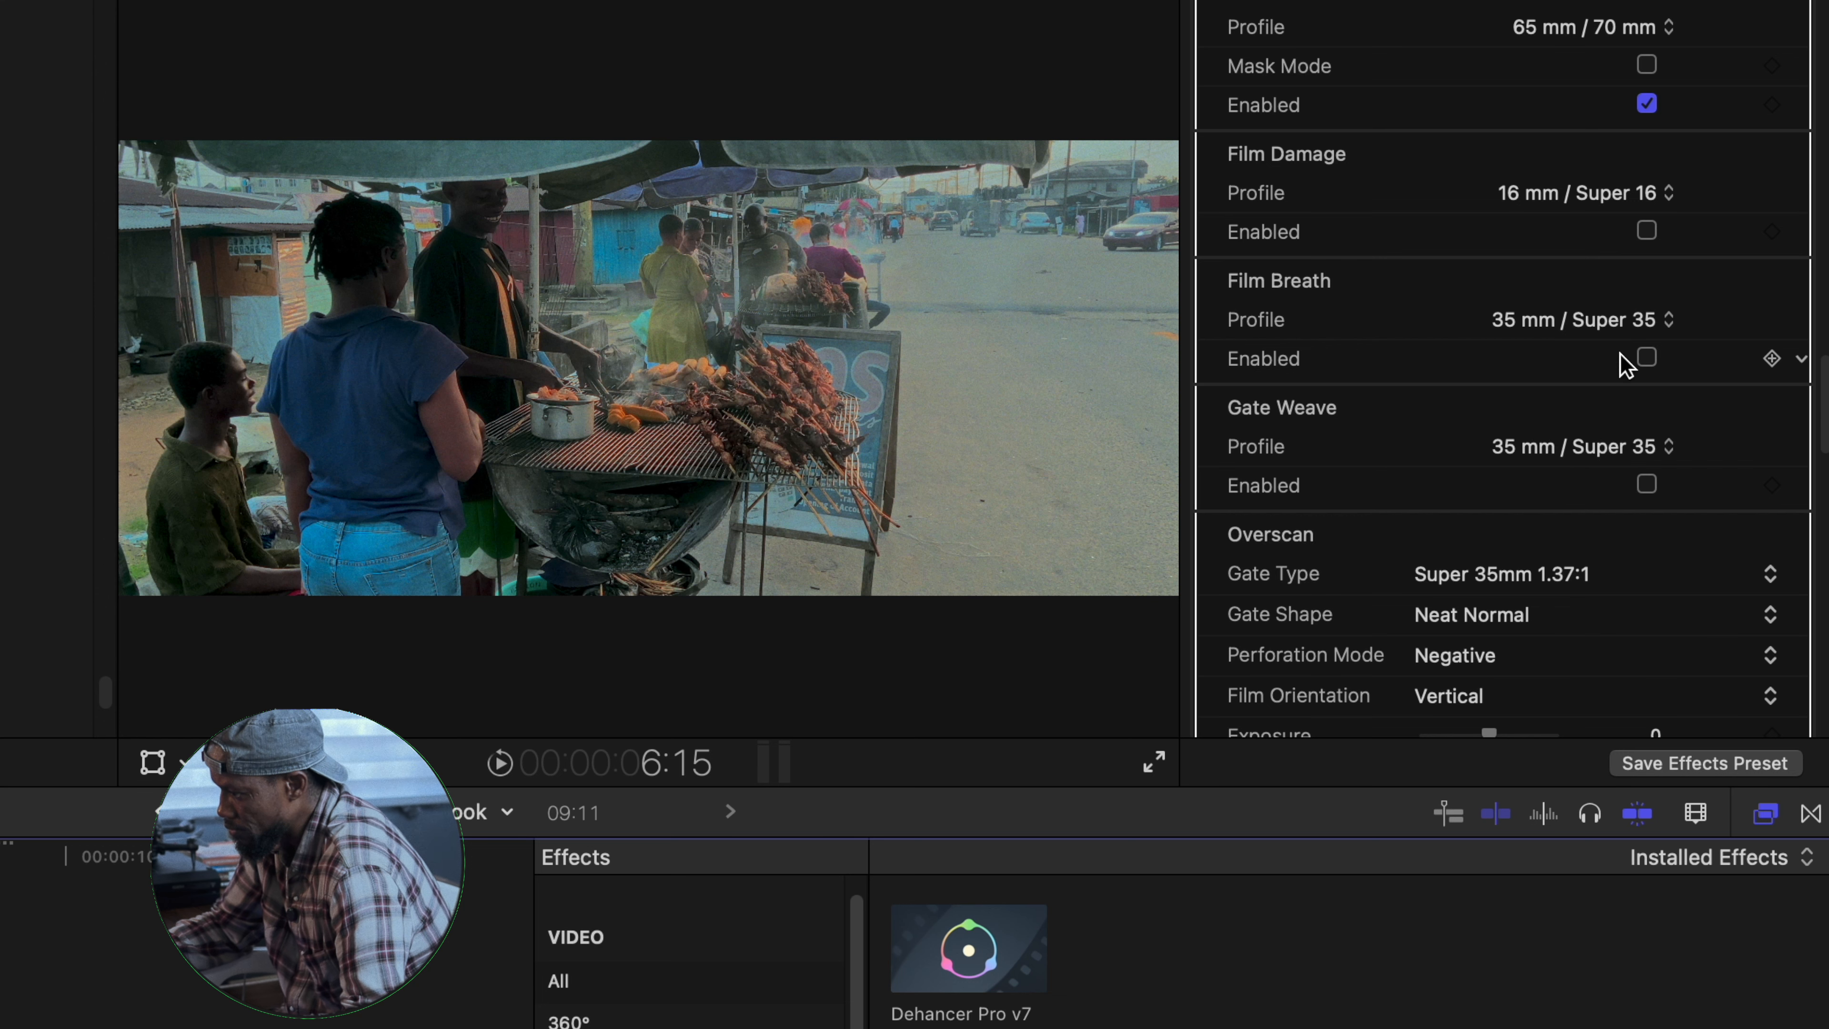
- Enable Overscan and try the Super 8mm 1.33:1 and Standard 16mm 1.37:1 gate types, using the Neat Rounded gate shape
scroll(1266, 278, "down", 5)
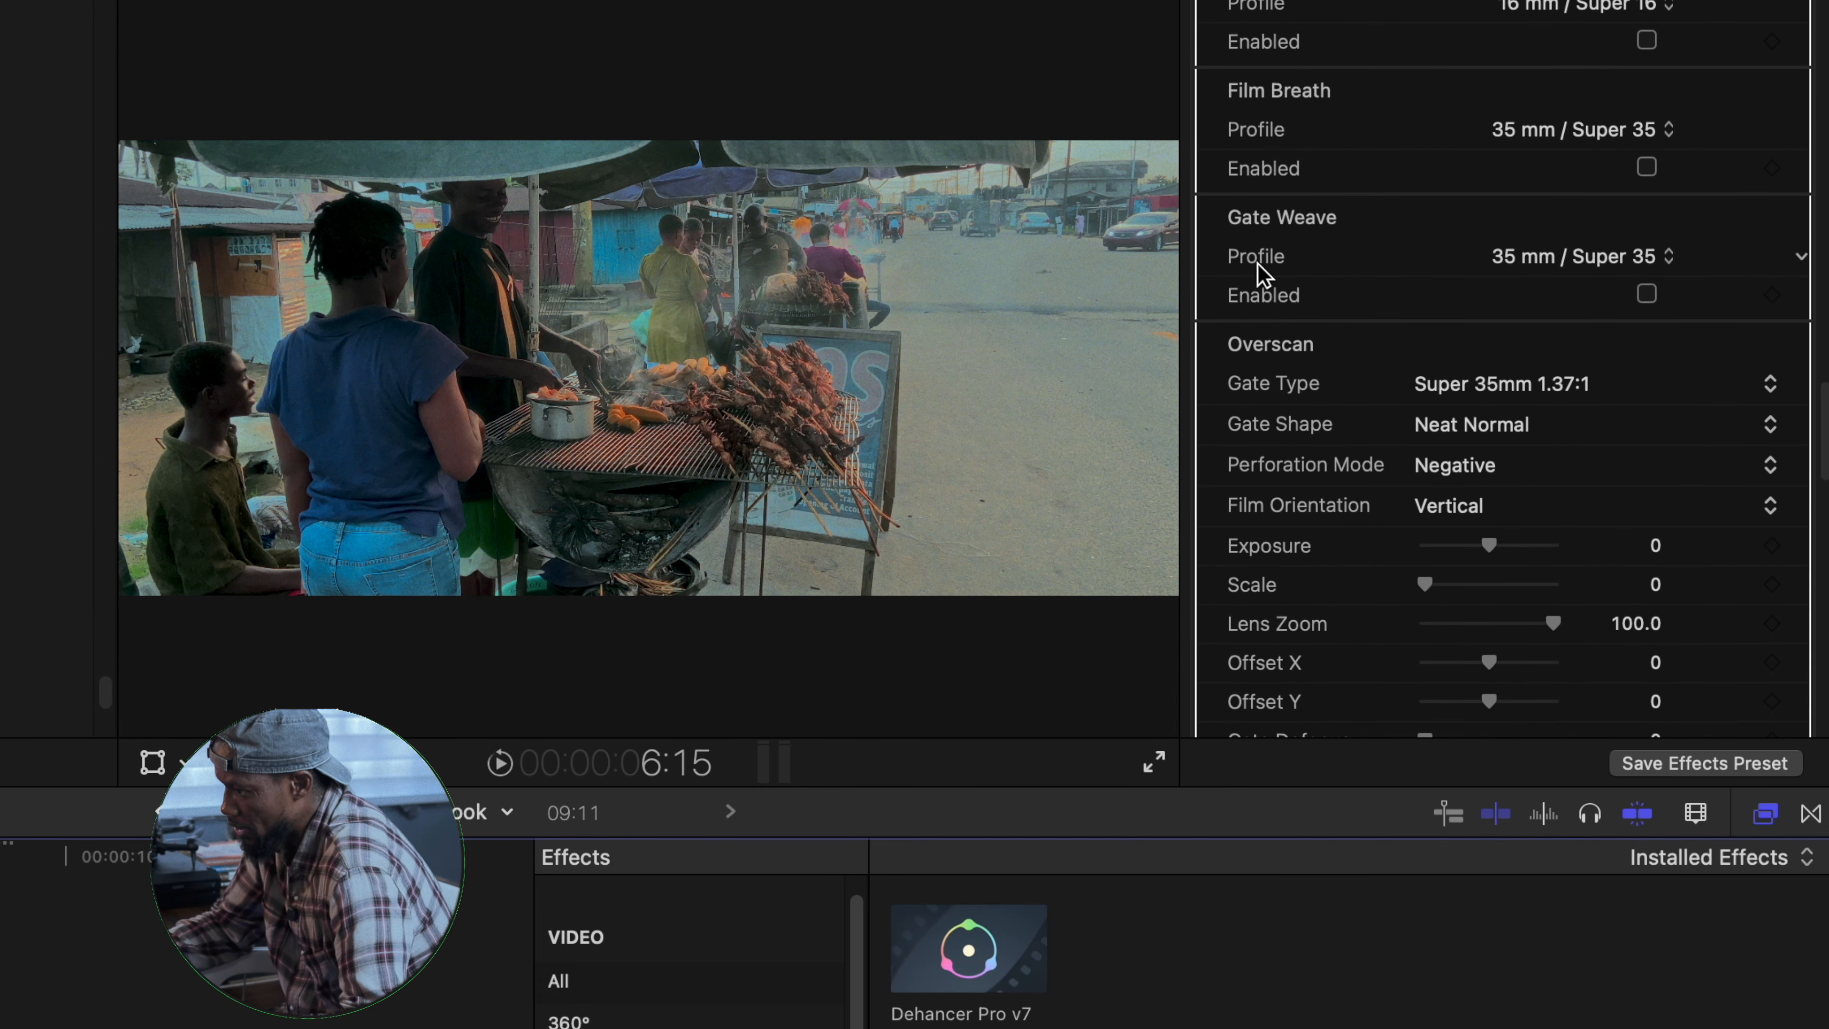
scroll(1409, 408, "down", 6)
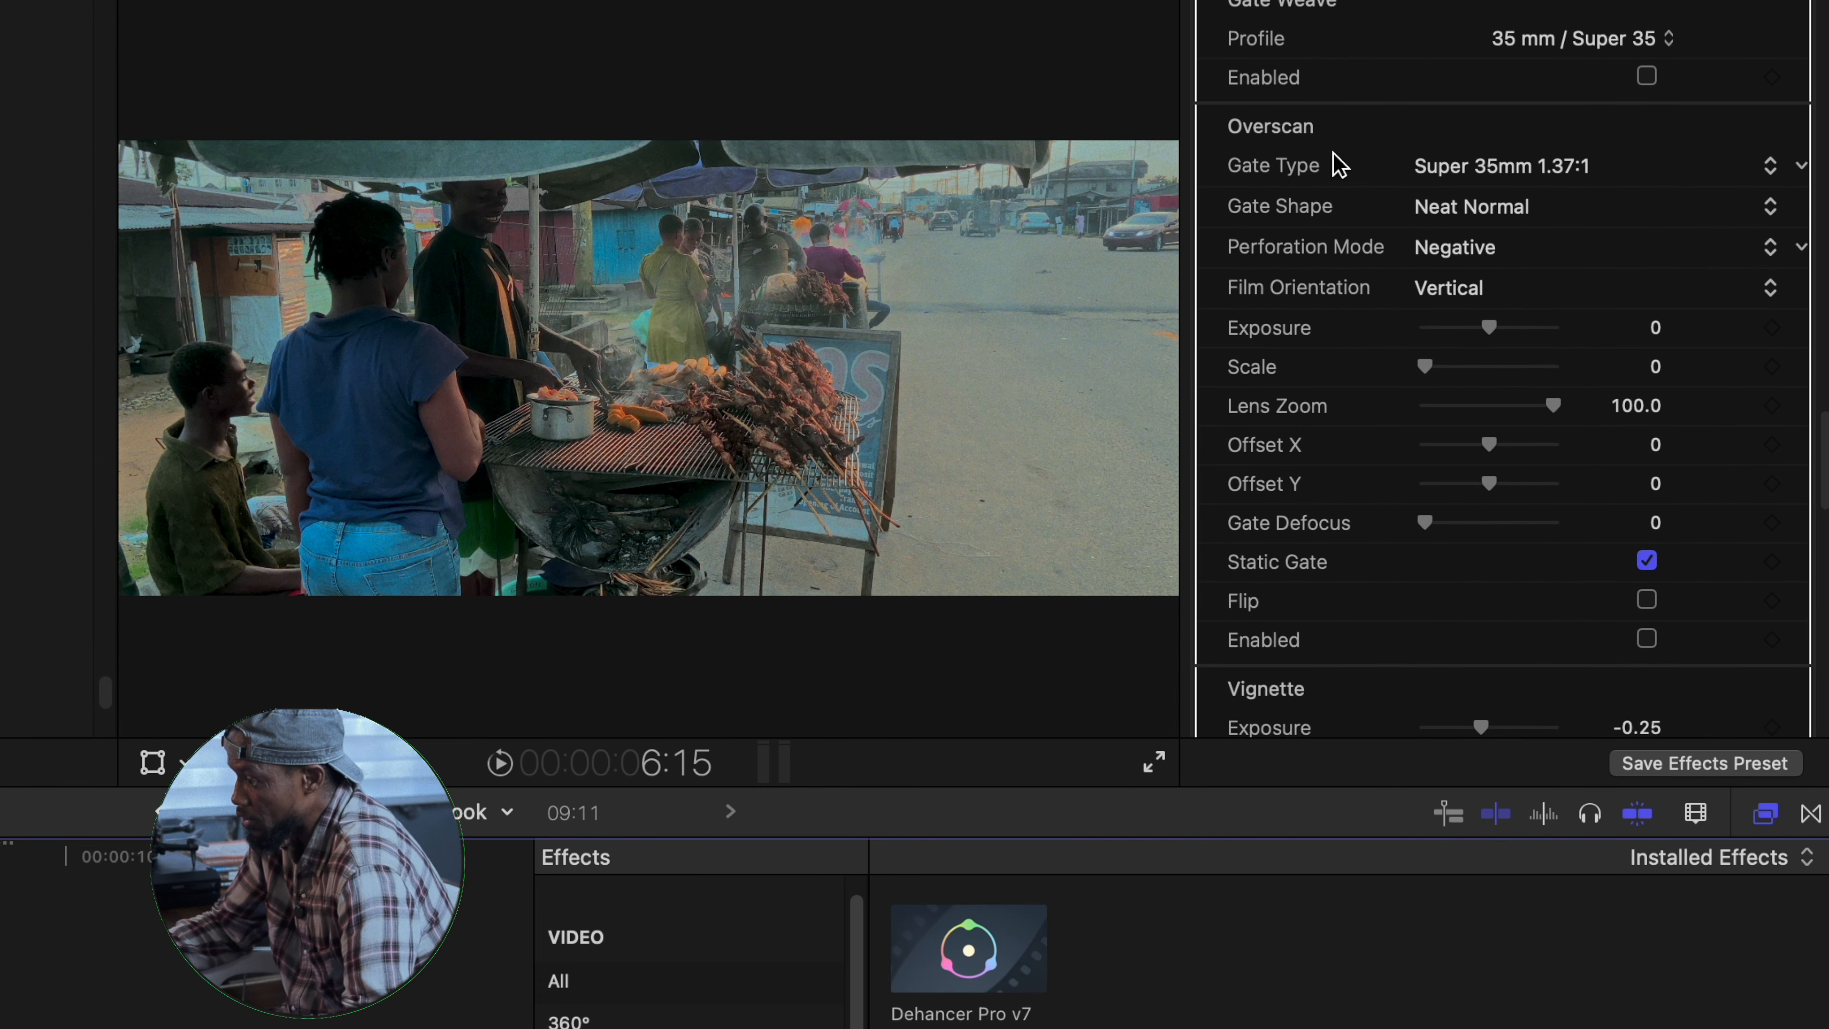
scroll(1678, 209, "down", 1)
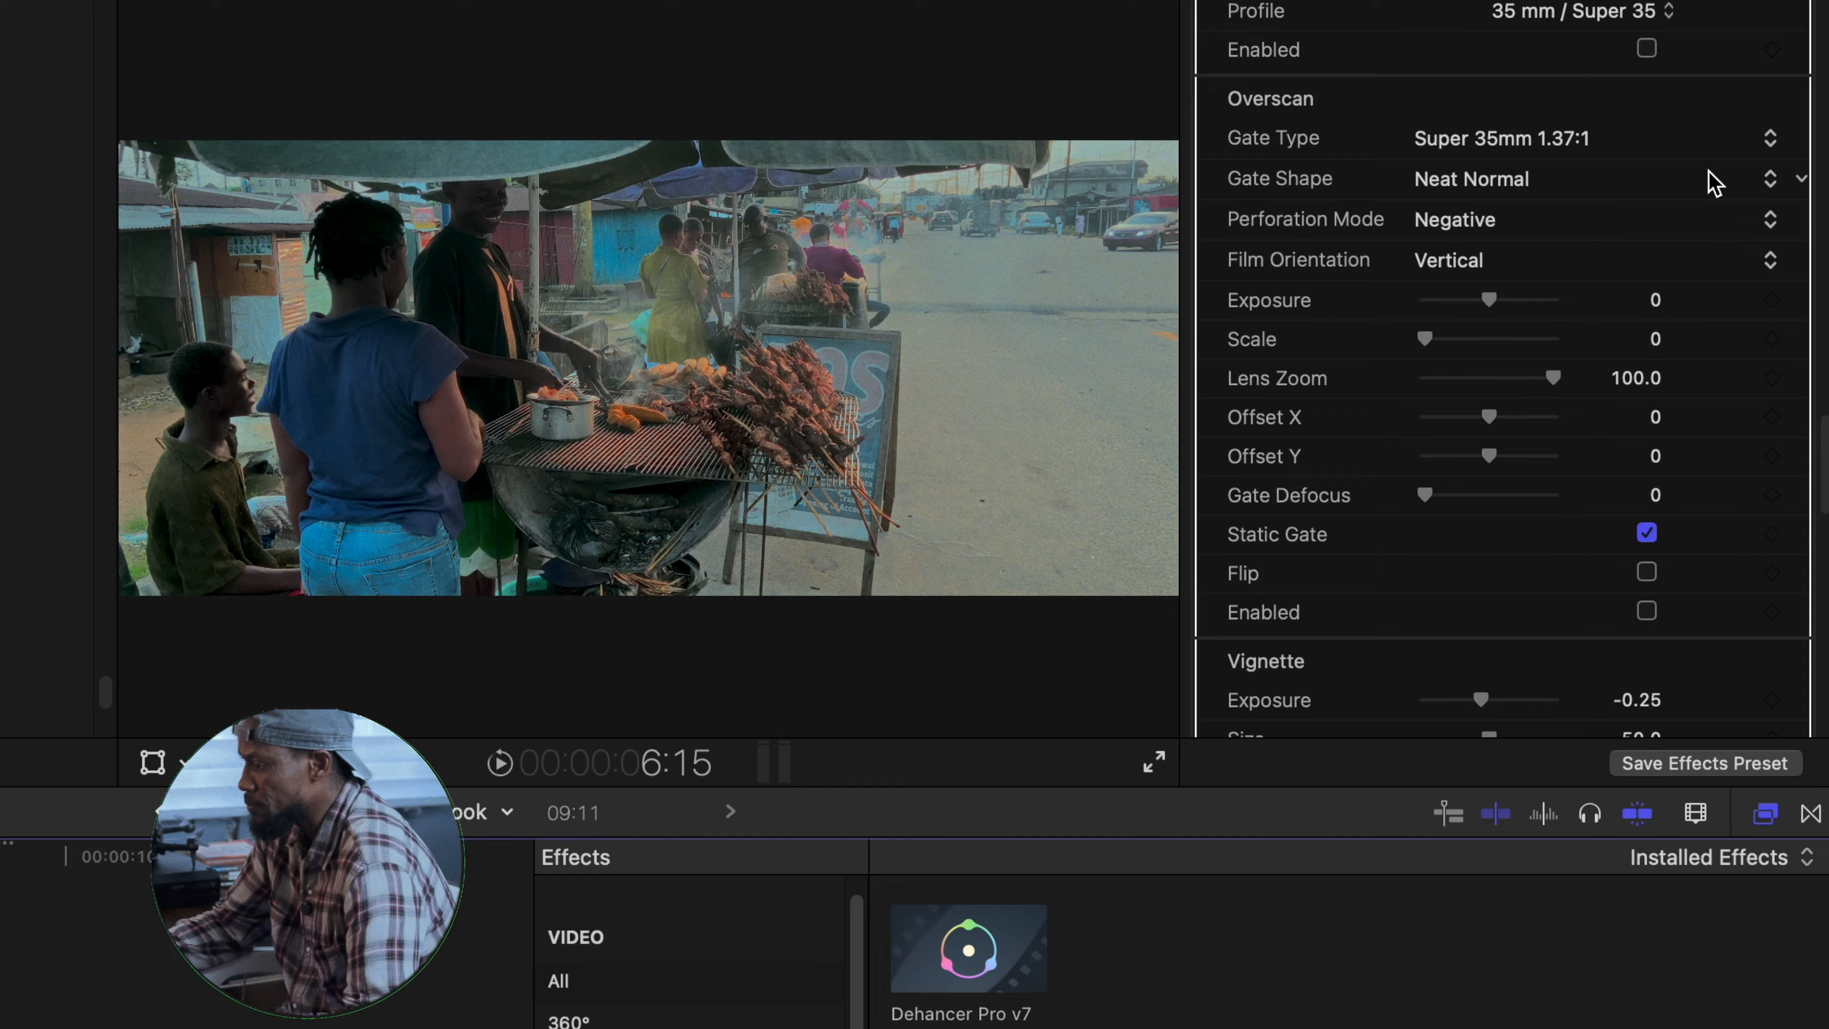
left_click(1647, 612)
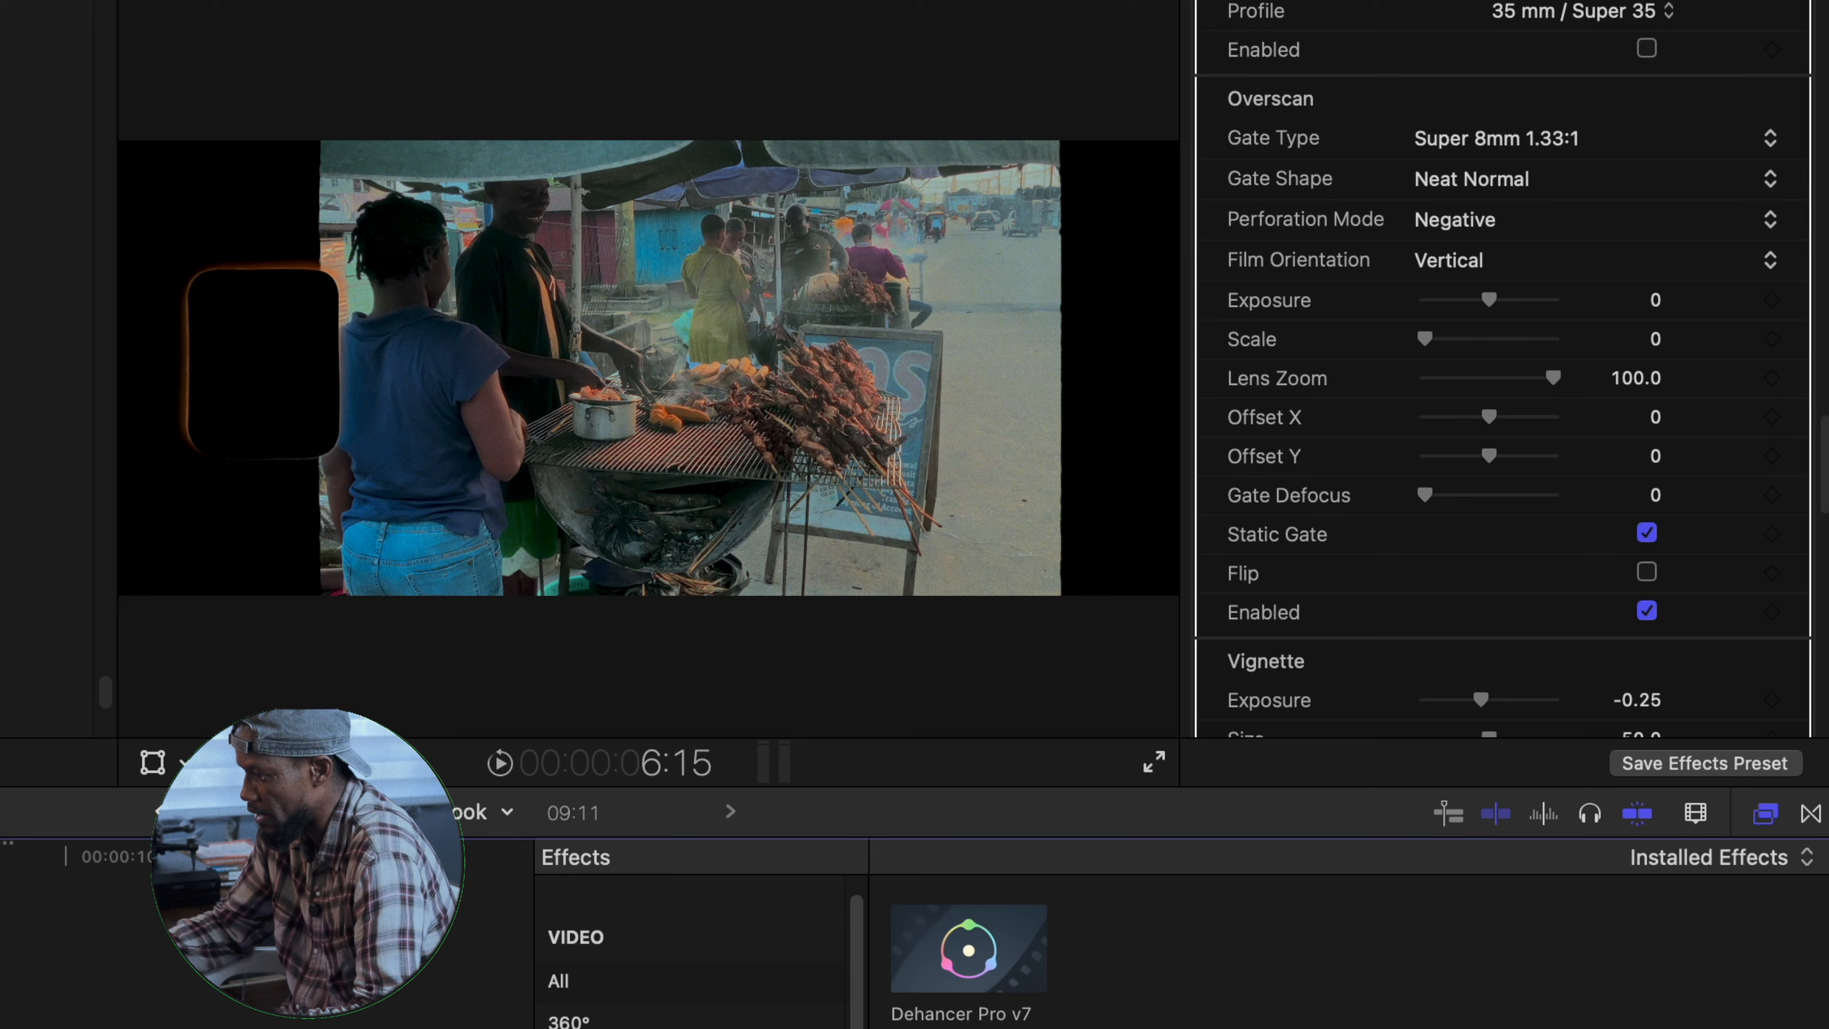
left_click(1669, 152)
left_click(1601, 173)
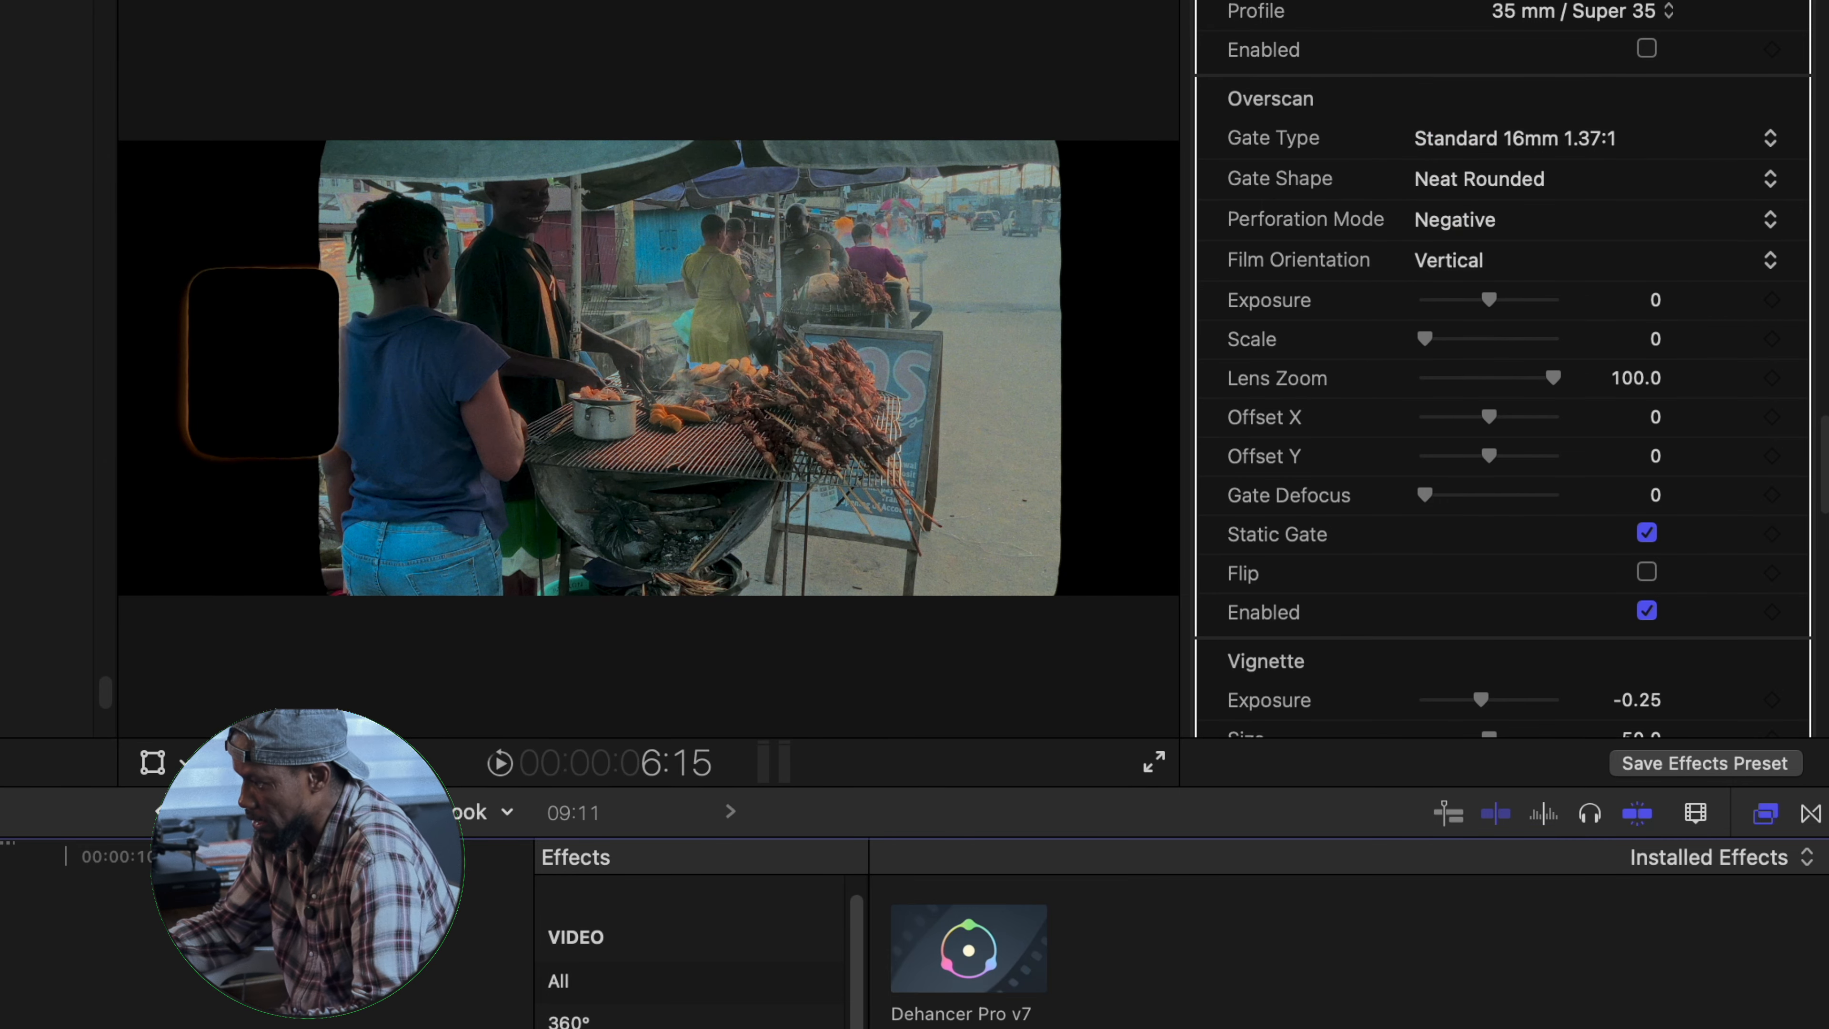
- Compare the Ultra 16mm 1.85:1, Widescreen 35mm 1.85:1 and Ultra Panavision 65mm 2.76:1 gate types with Neat Normal shape, settling on Ultra 16mm 1.85:1
left_click(1751, 145)
left_click(1654, 216)
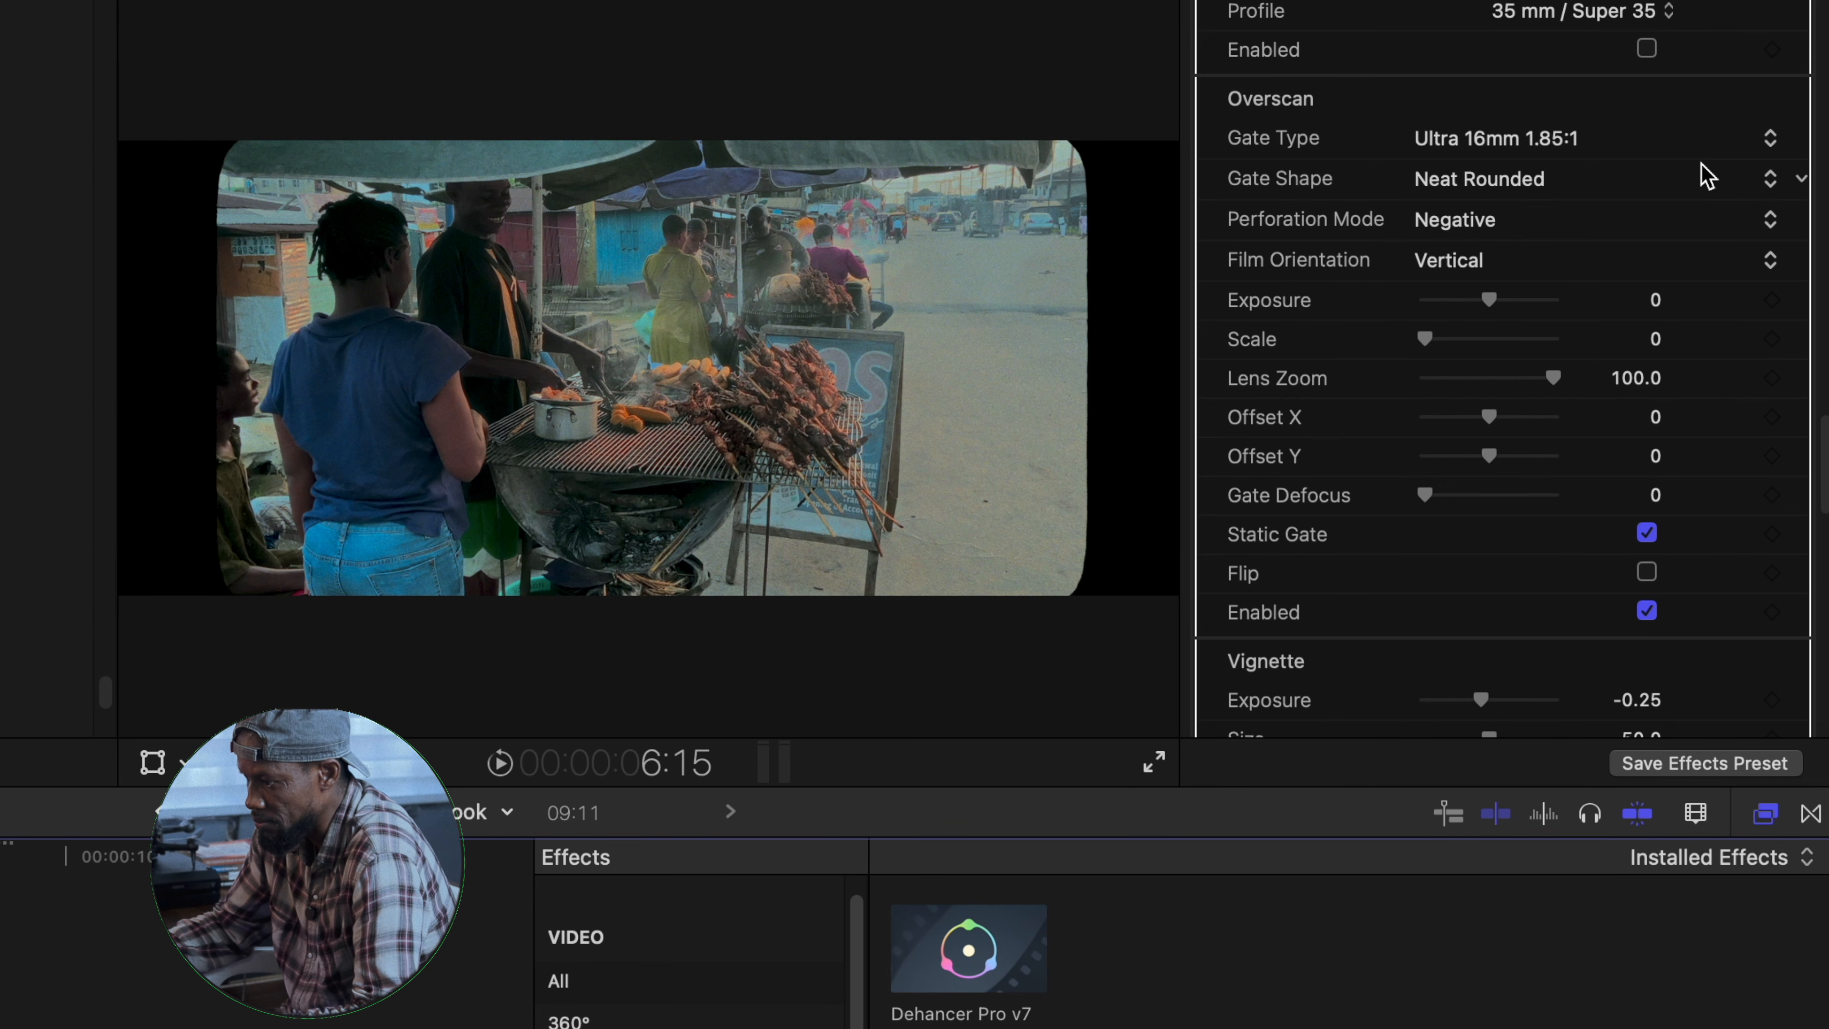
left_click(1526, 138)
left_click(1574, 189)
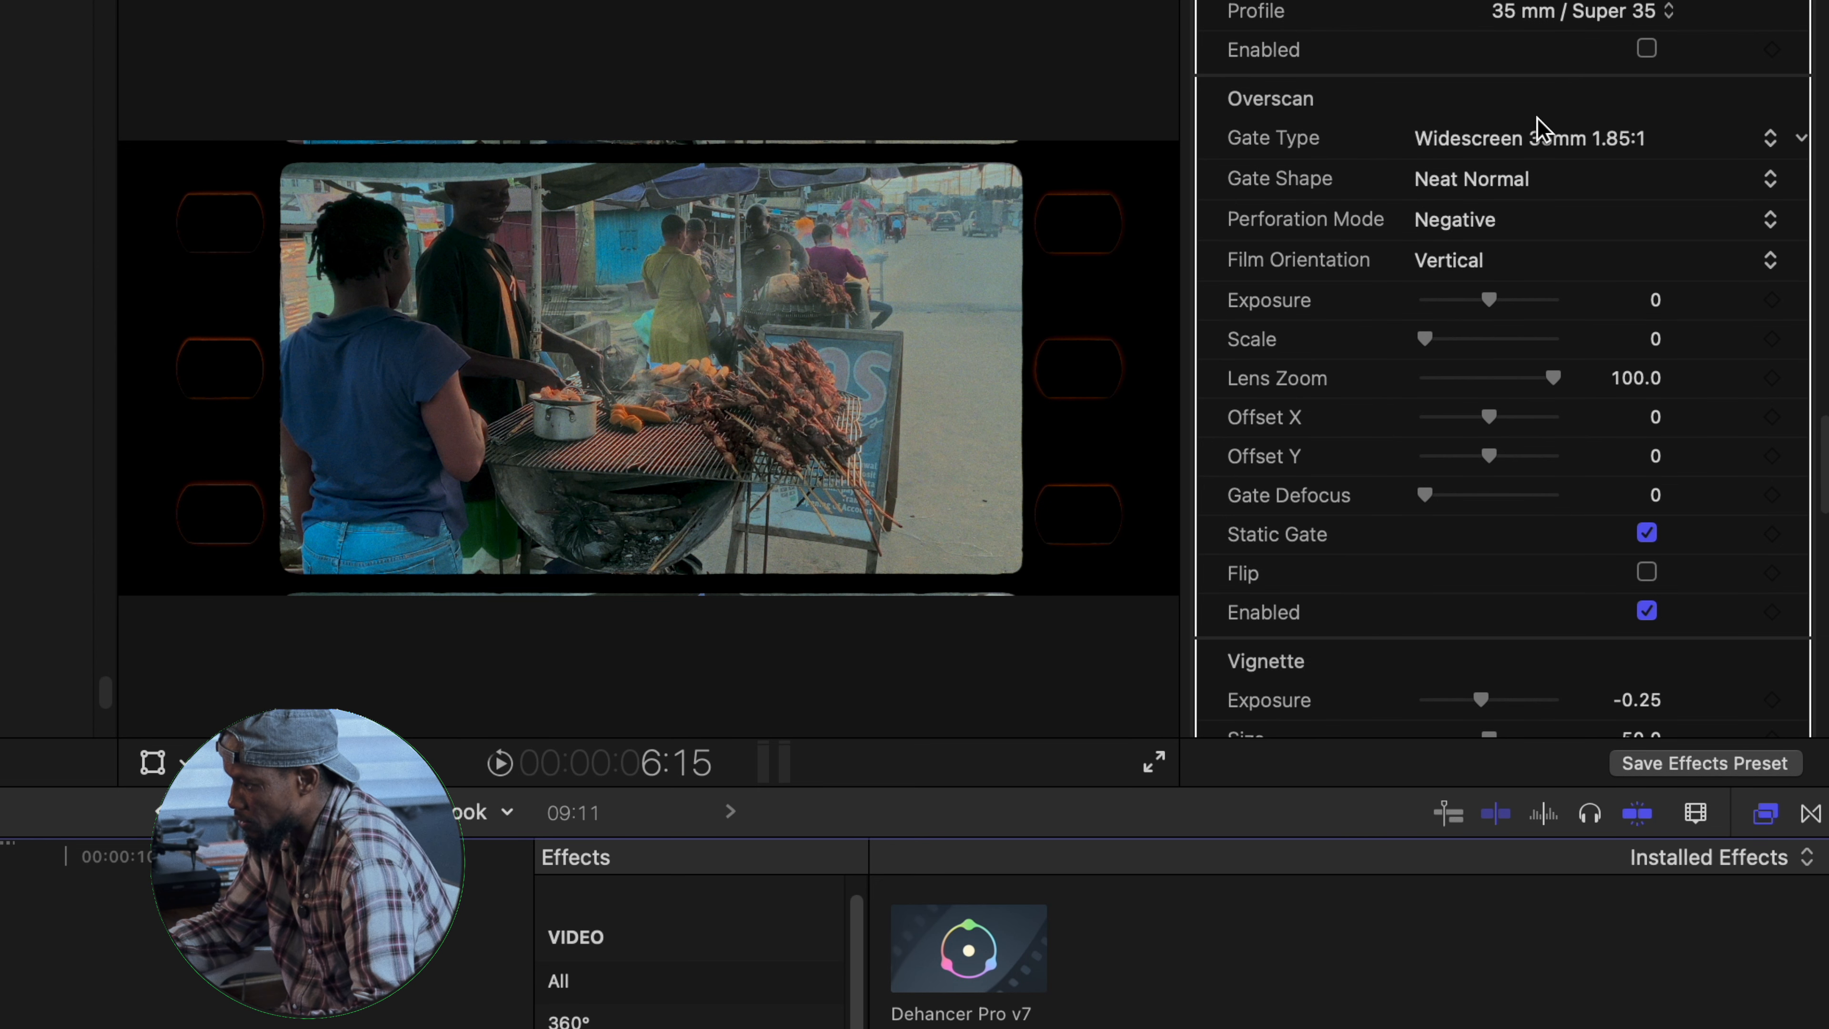
left_click(1684, 144)
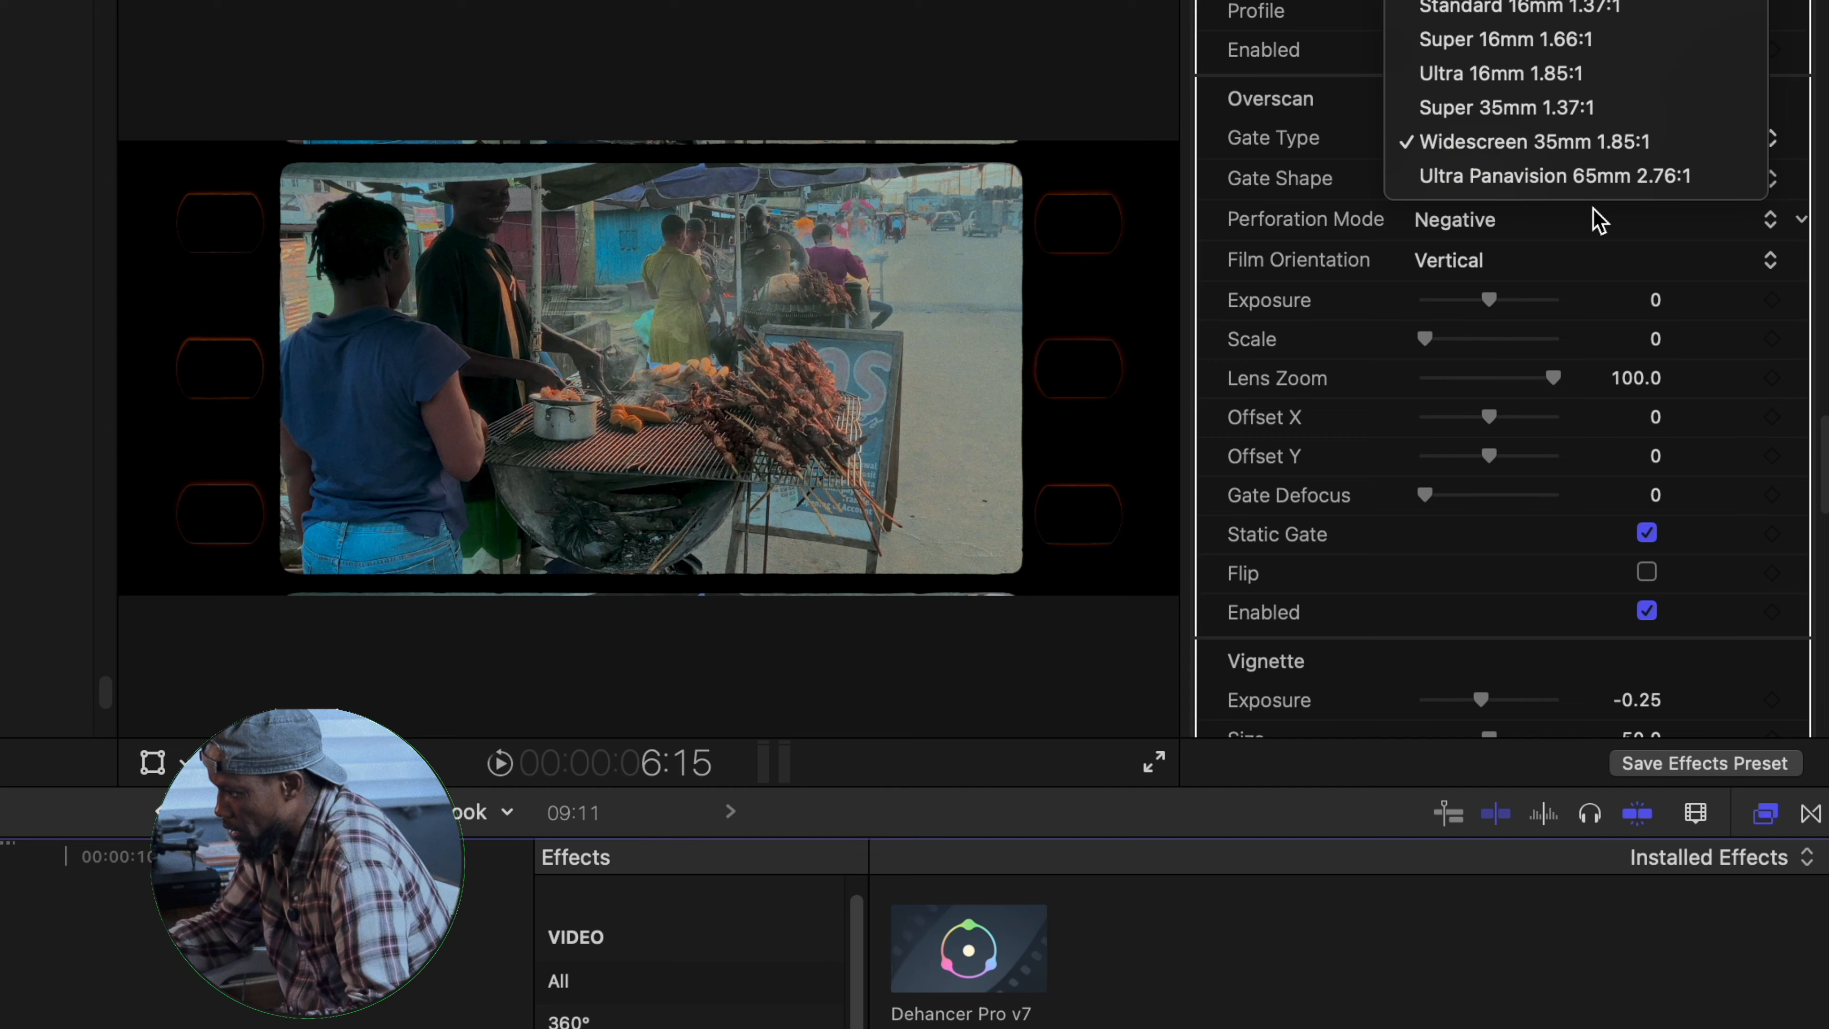
left_click(1601, 180)
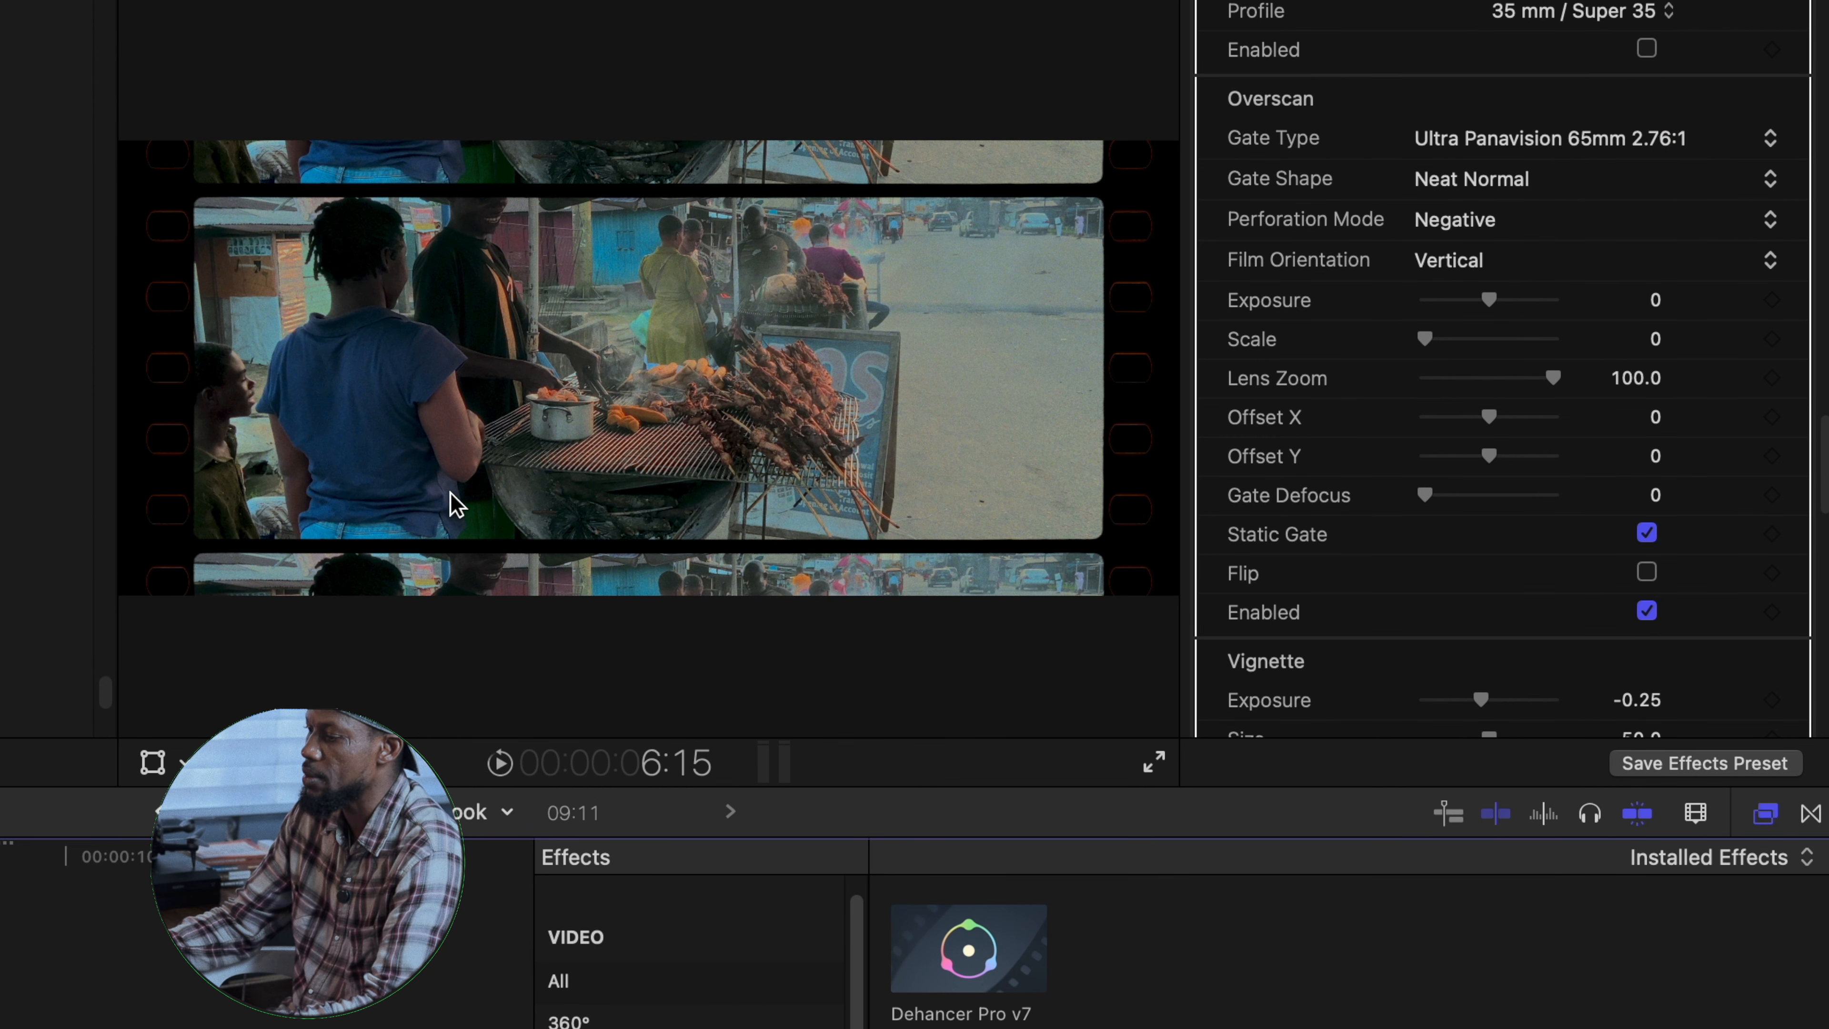
left_click(1689, 144)
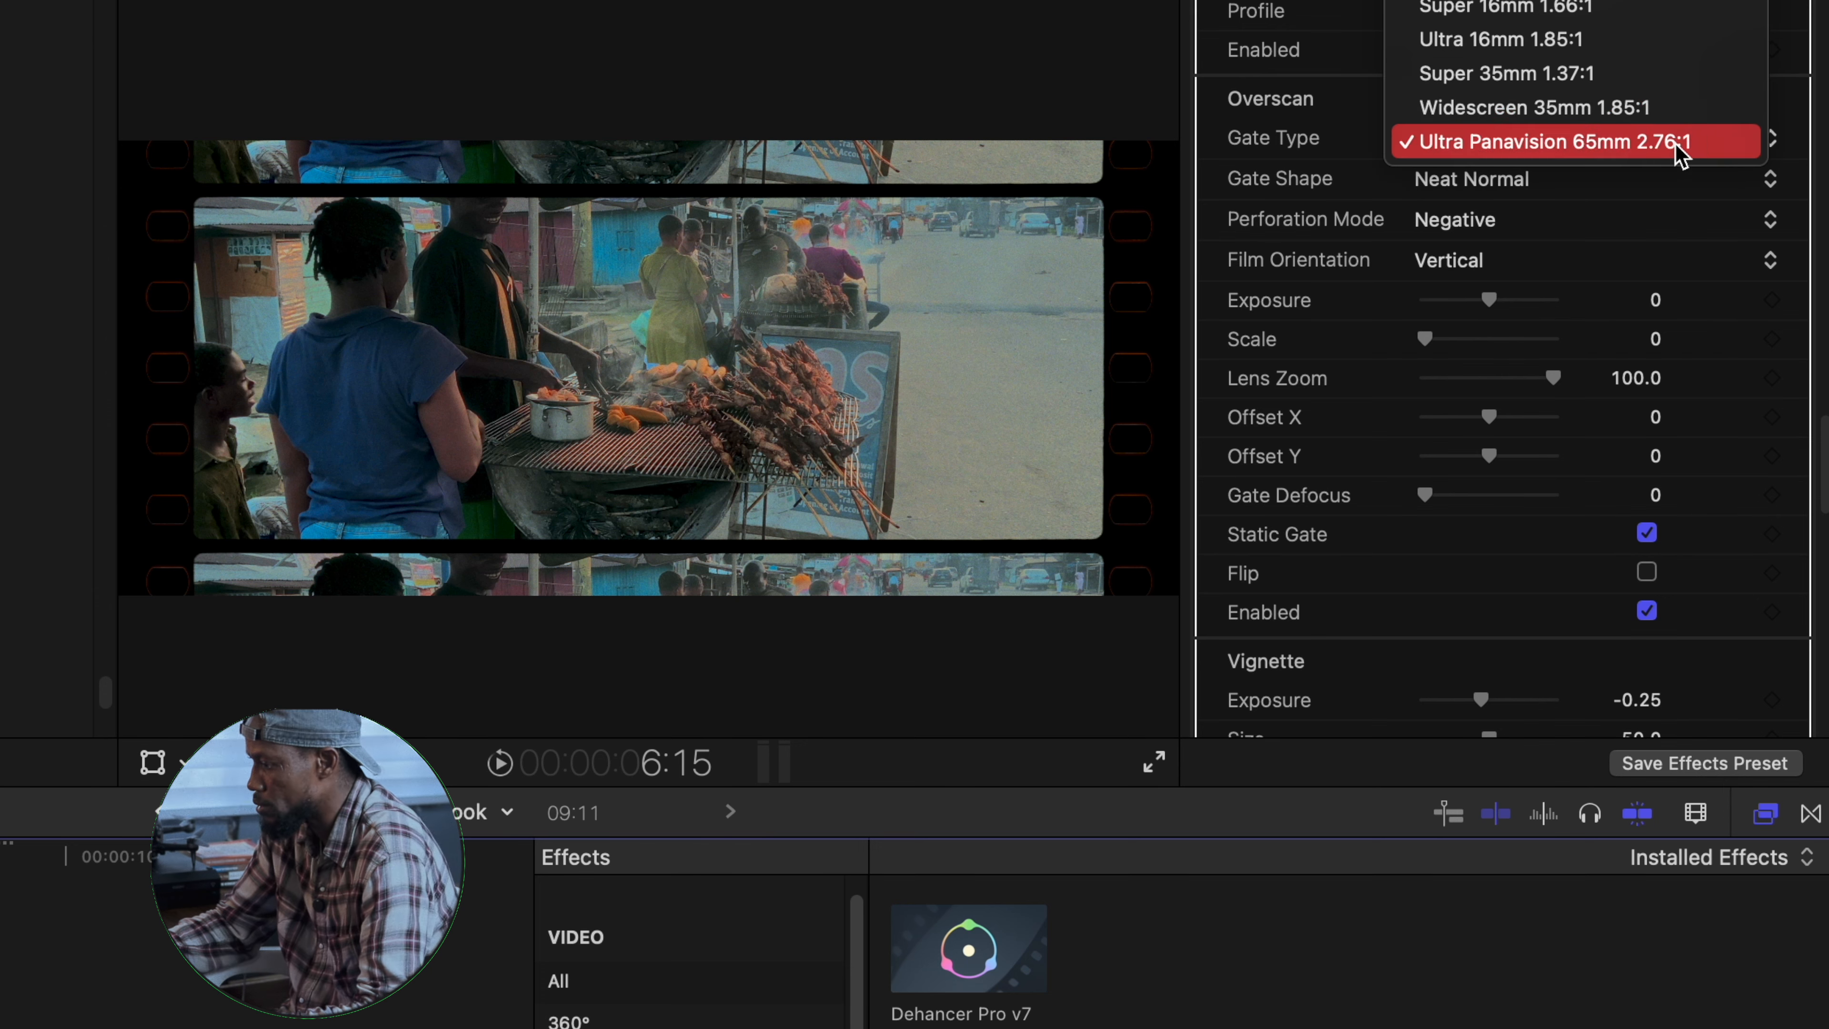
left_click(1548, 44)
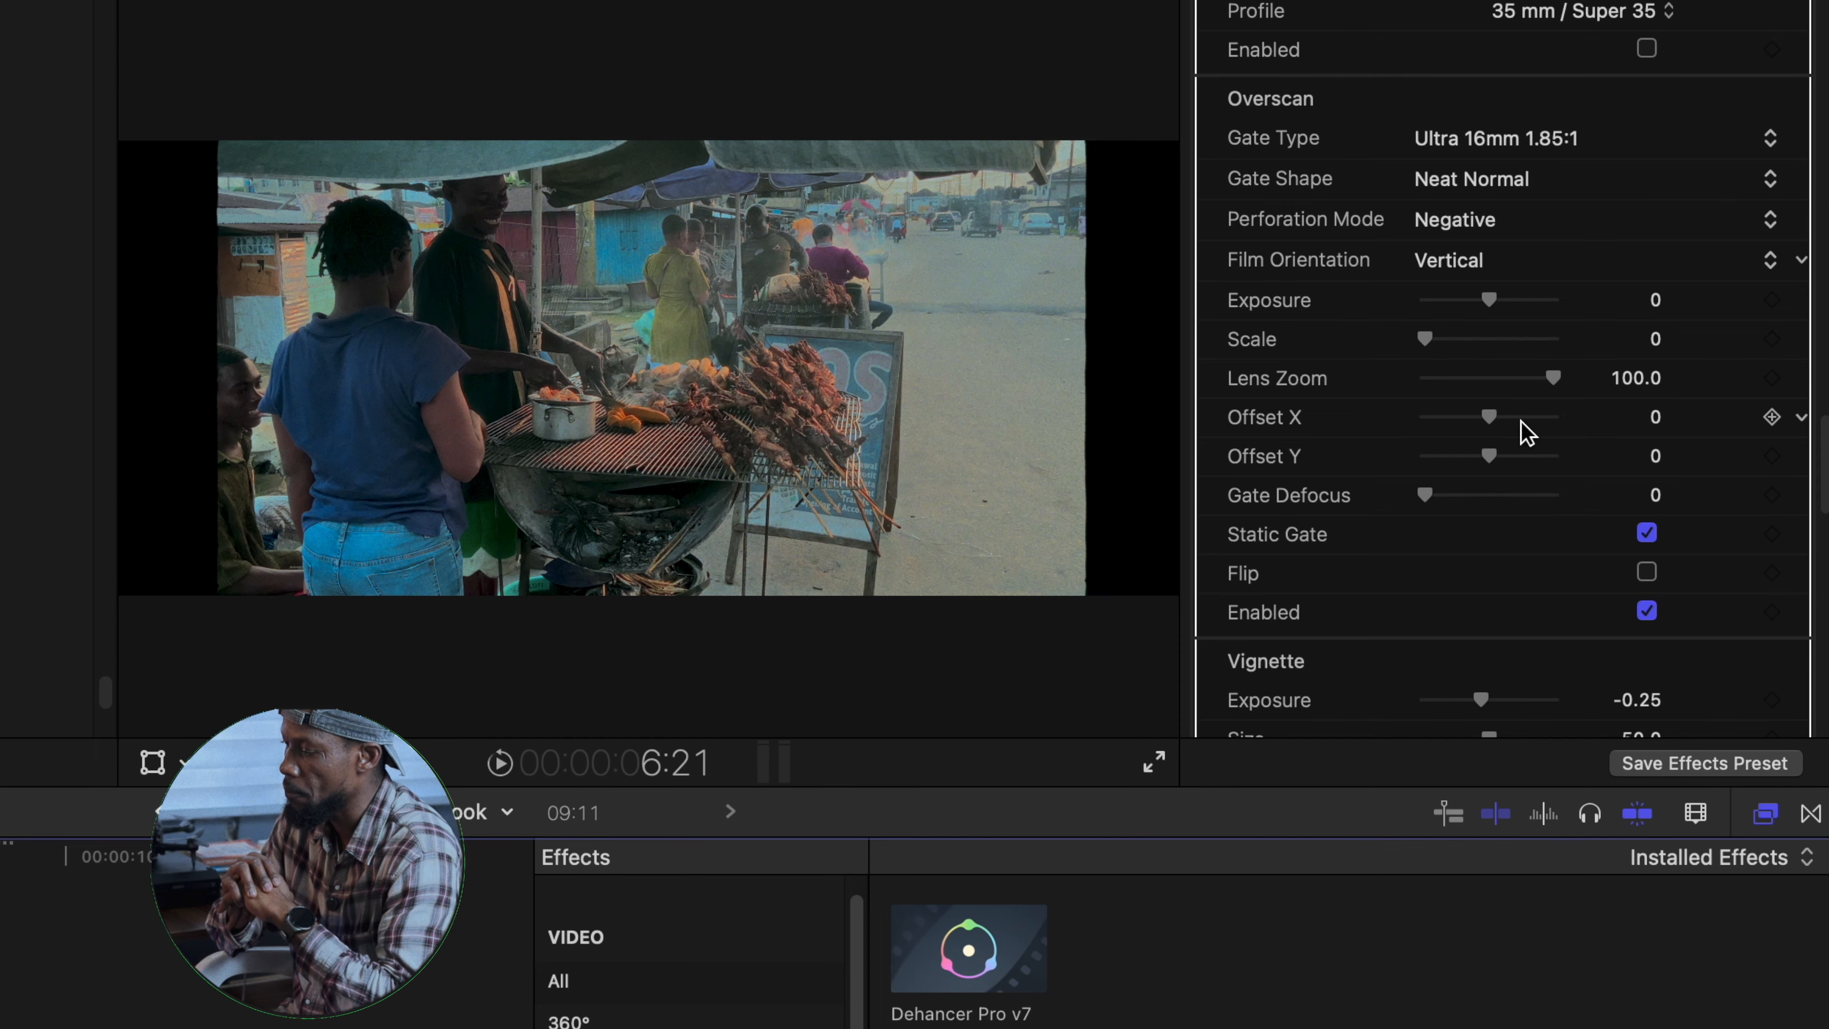
- Enable Vignette, try it with exposure -2.0 and size 100, and turn Vignette off
scroll(1526, 433, "down", 10)
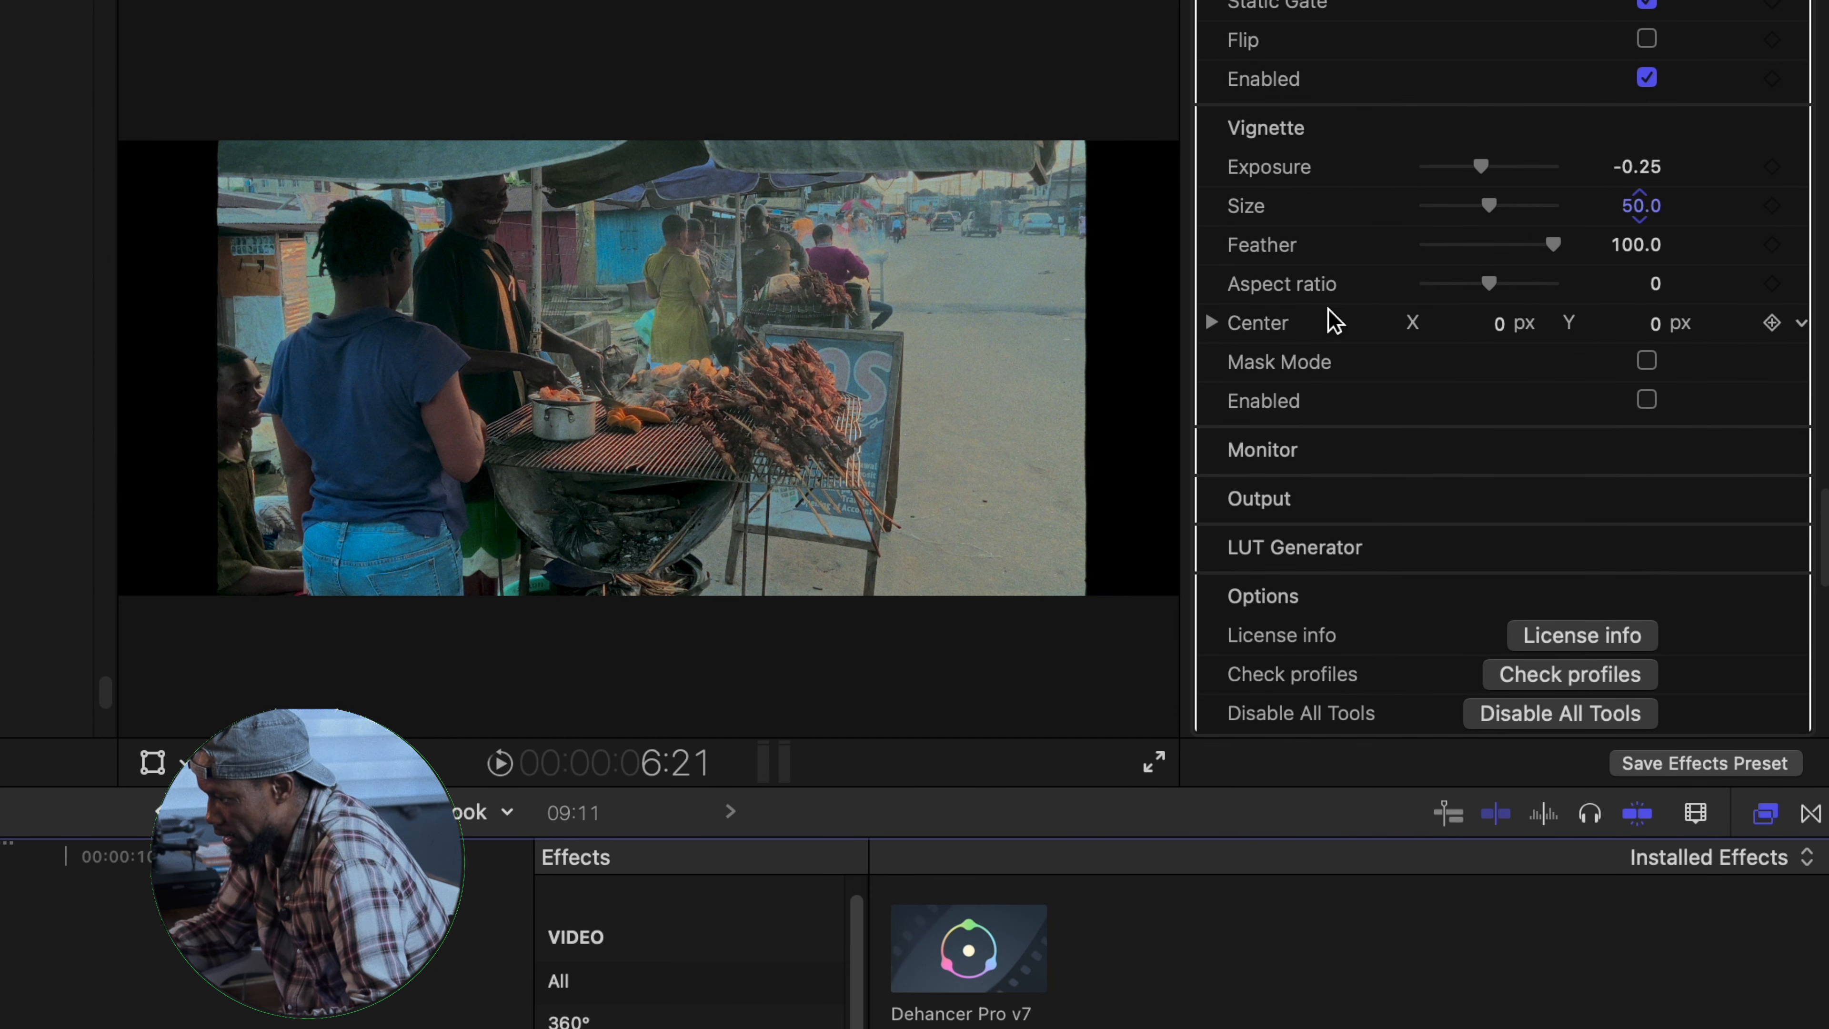
left_click(1647, 401)
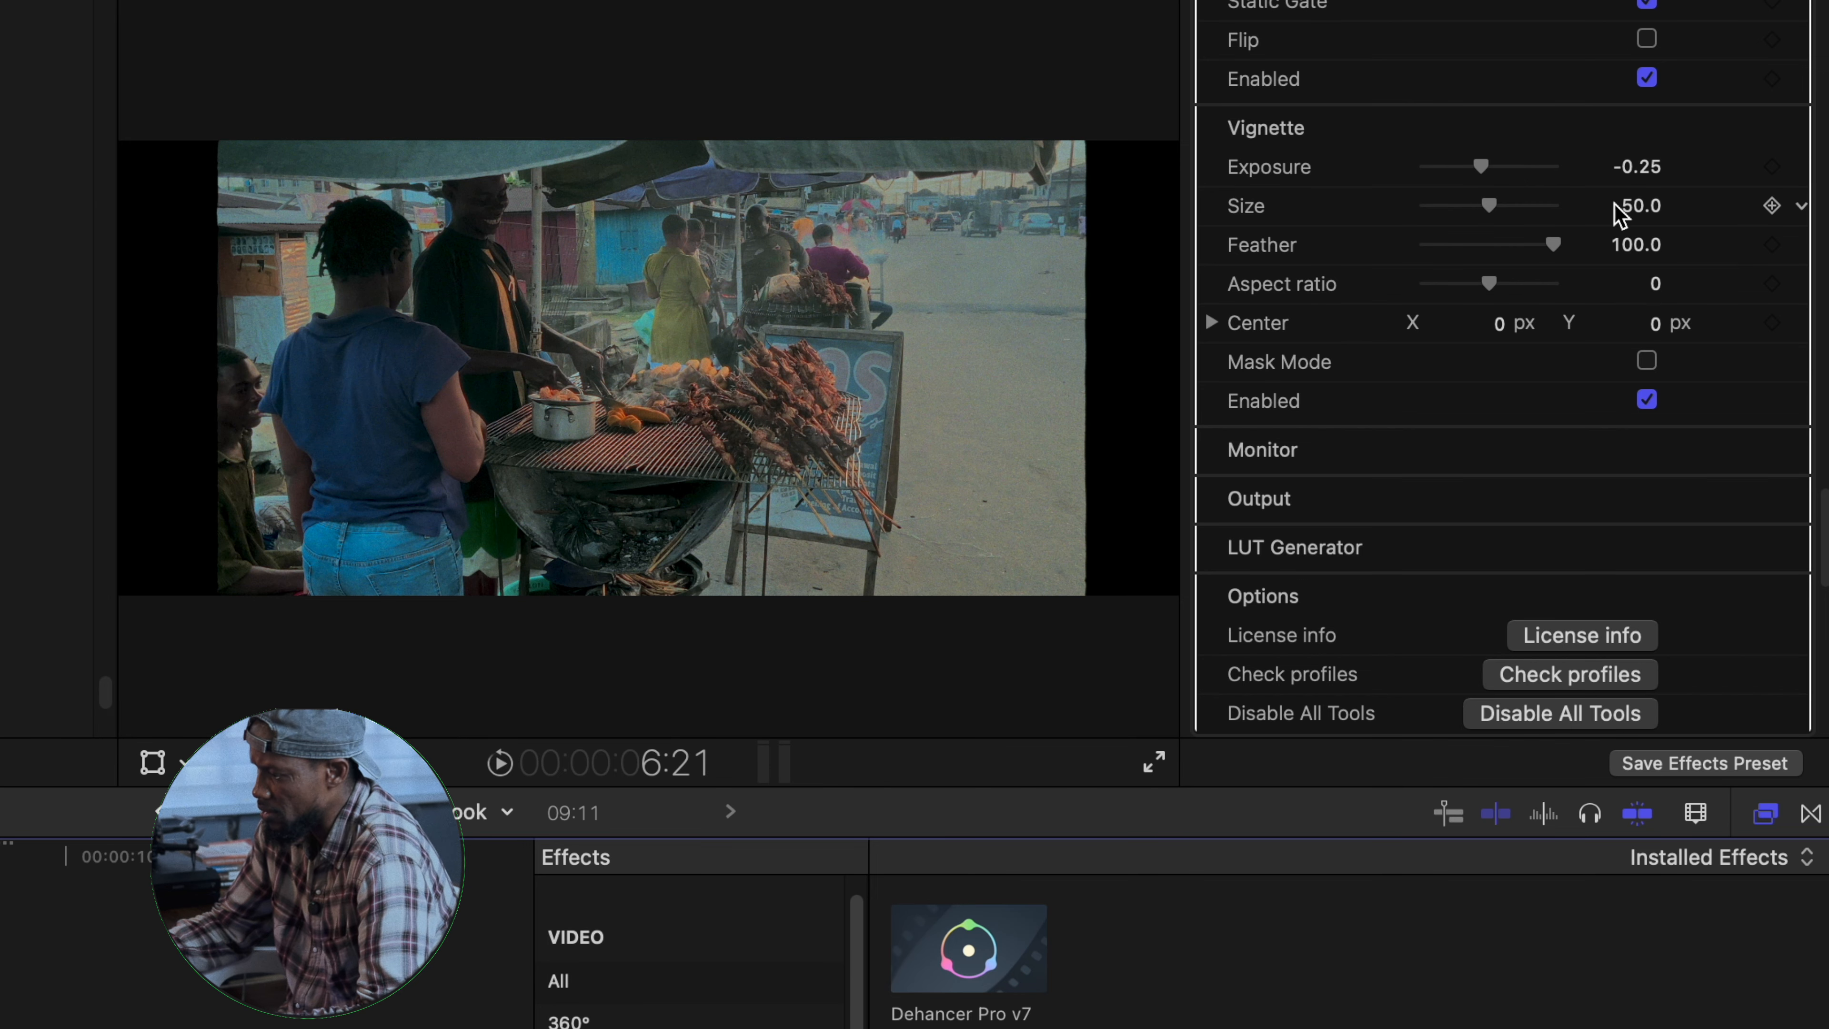
left_click_drag(1482, 167, 1291, 184)
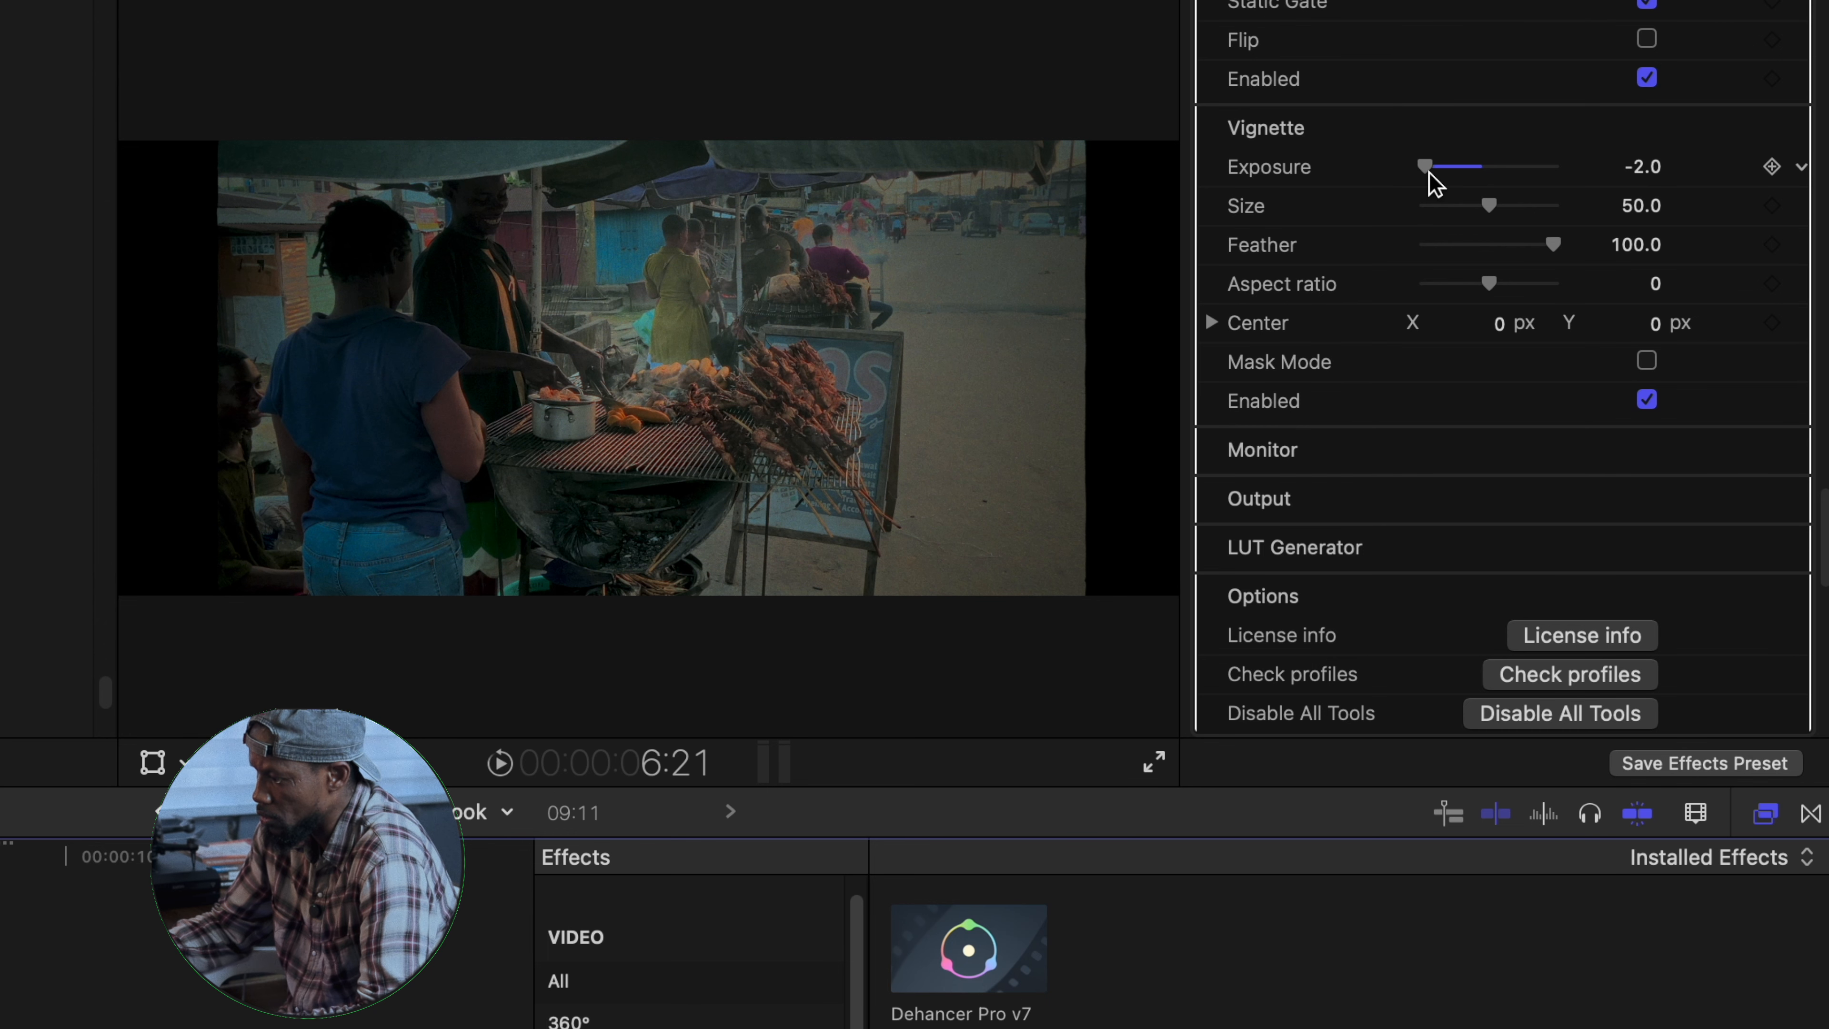
left_click_drag(1489, 205, 1743, 274)
left_click_drag(1434, 168, 1734, 210)
left_click_drag(1553, 167, 1161, 201)
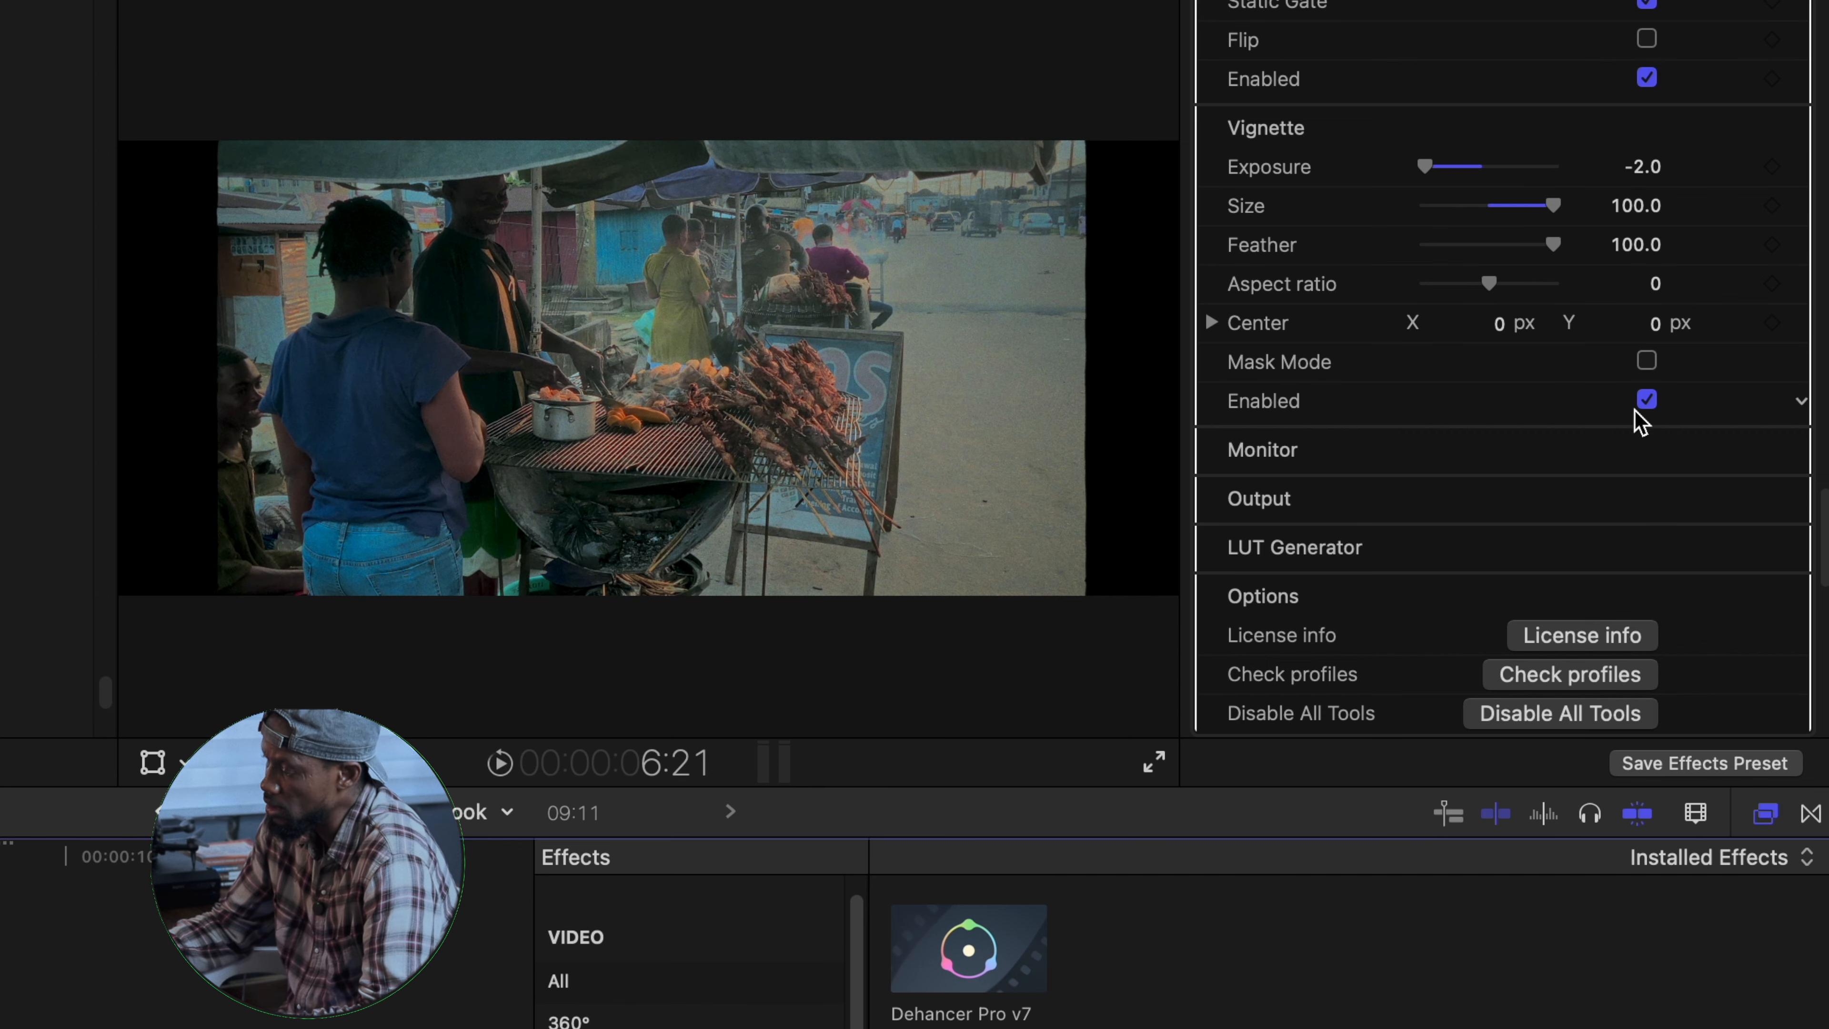
left_click(1648, 400)
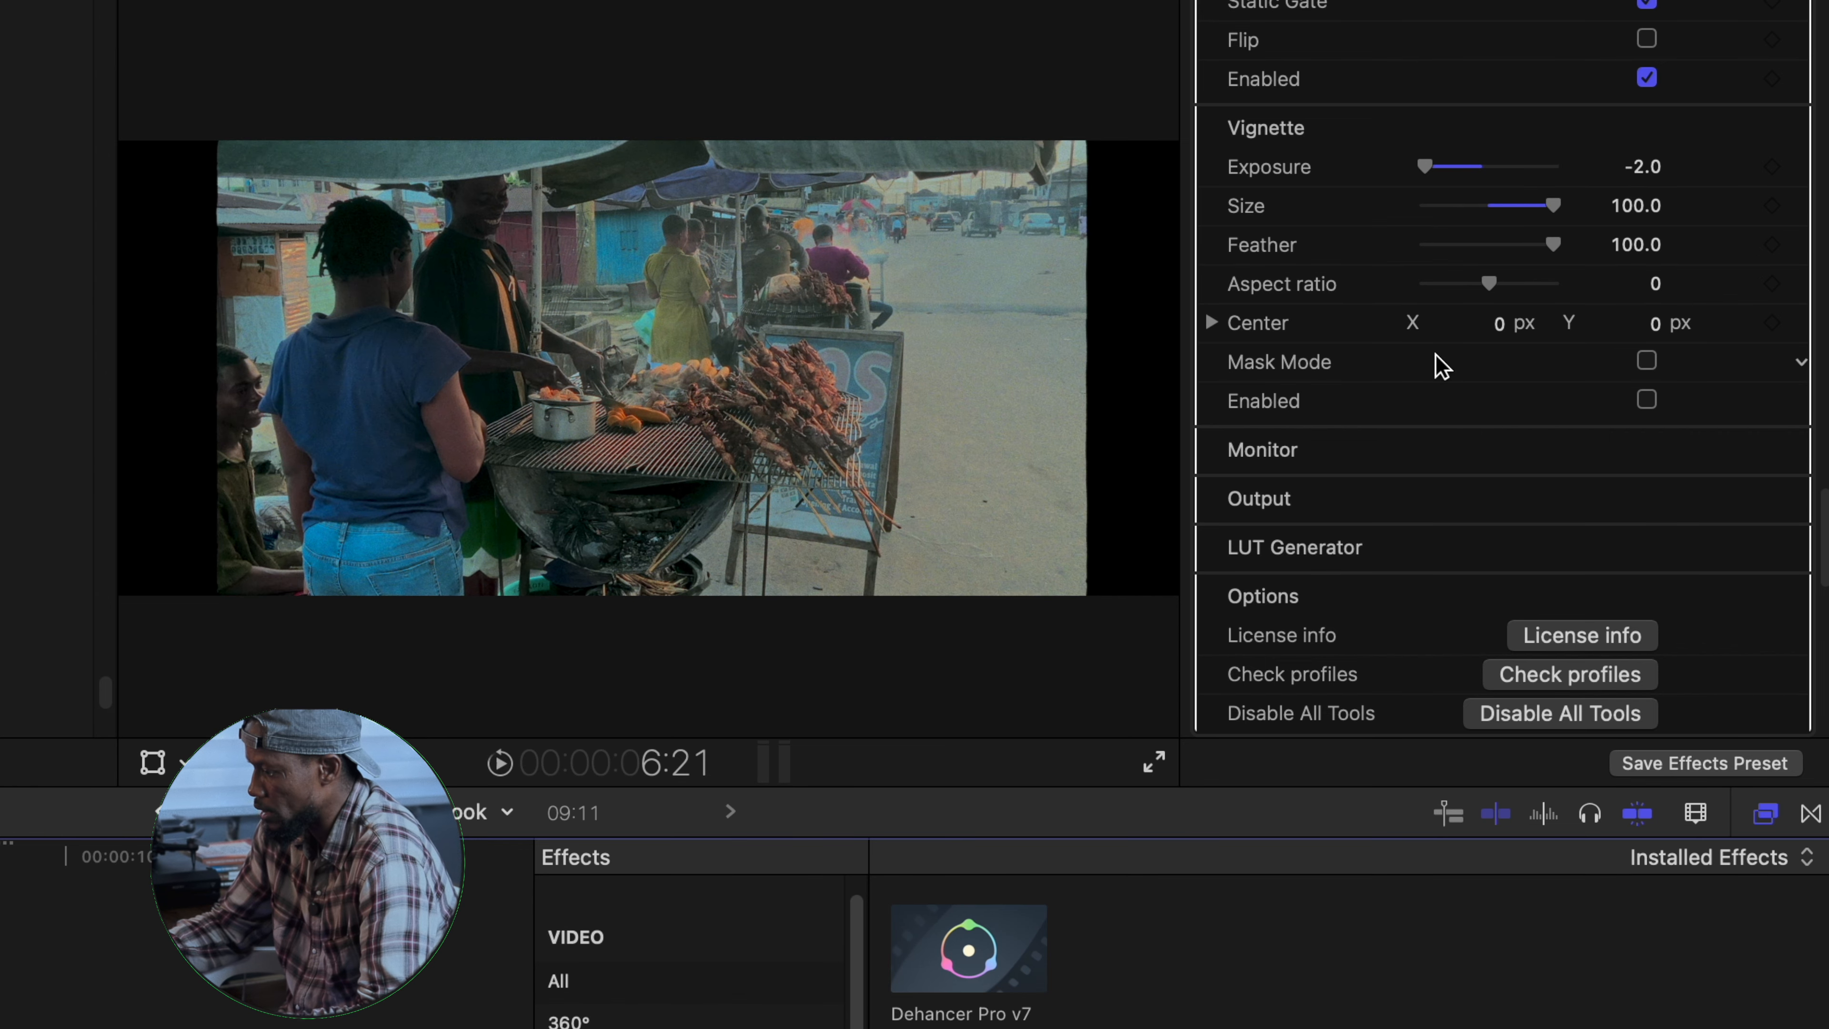
- Play back the clip from the beginning to review the complete film look
scroll(1444, 358, "down", 5)
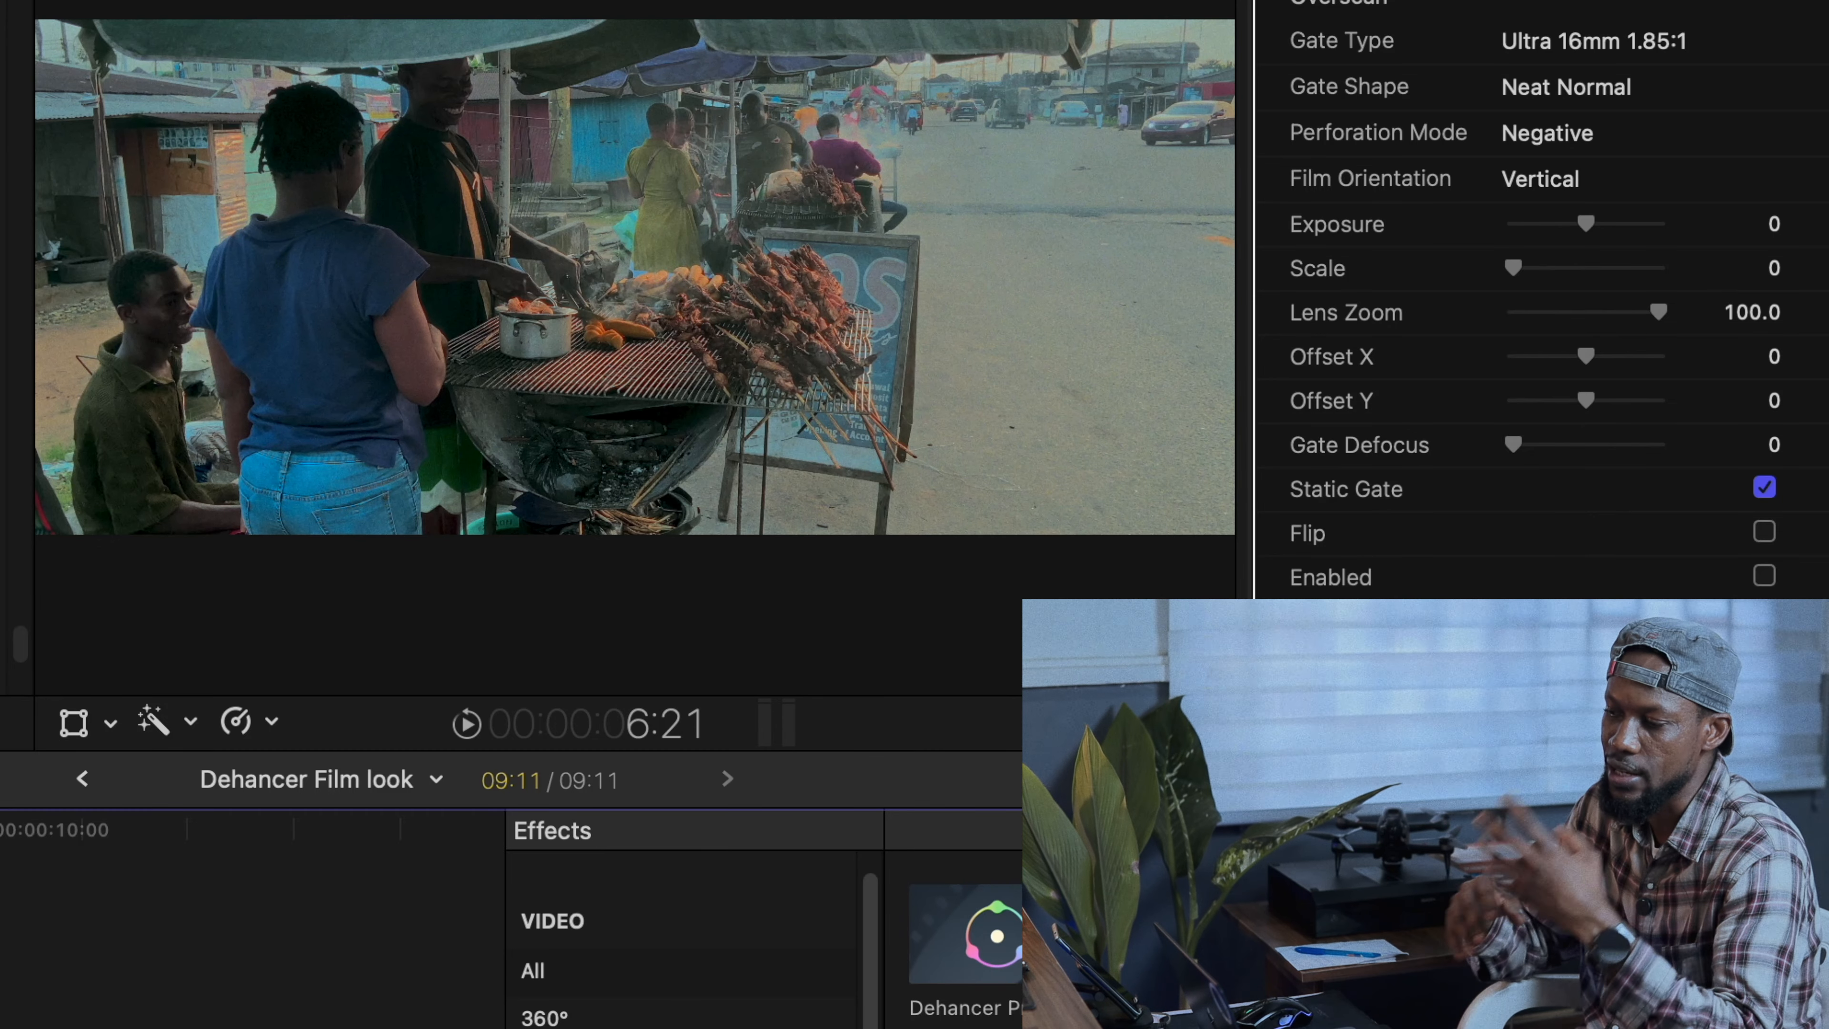
key("Home")
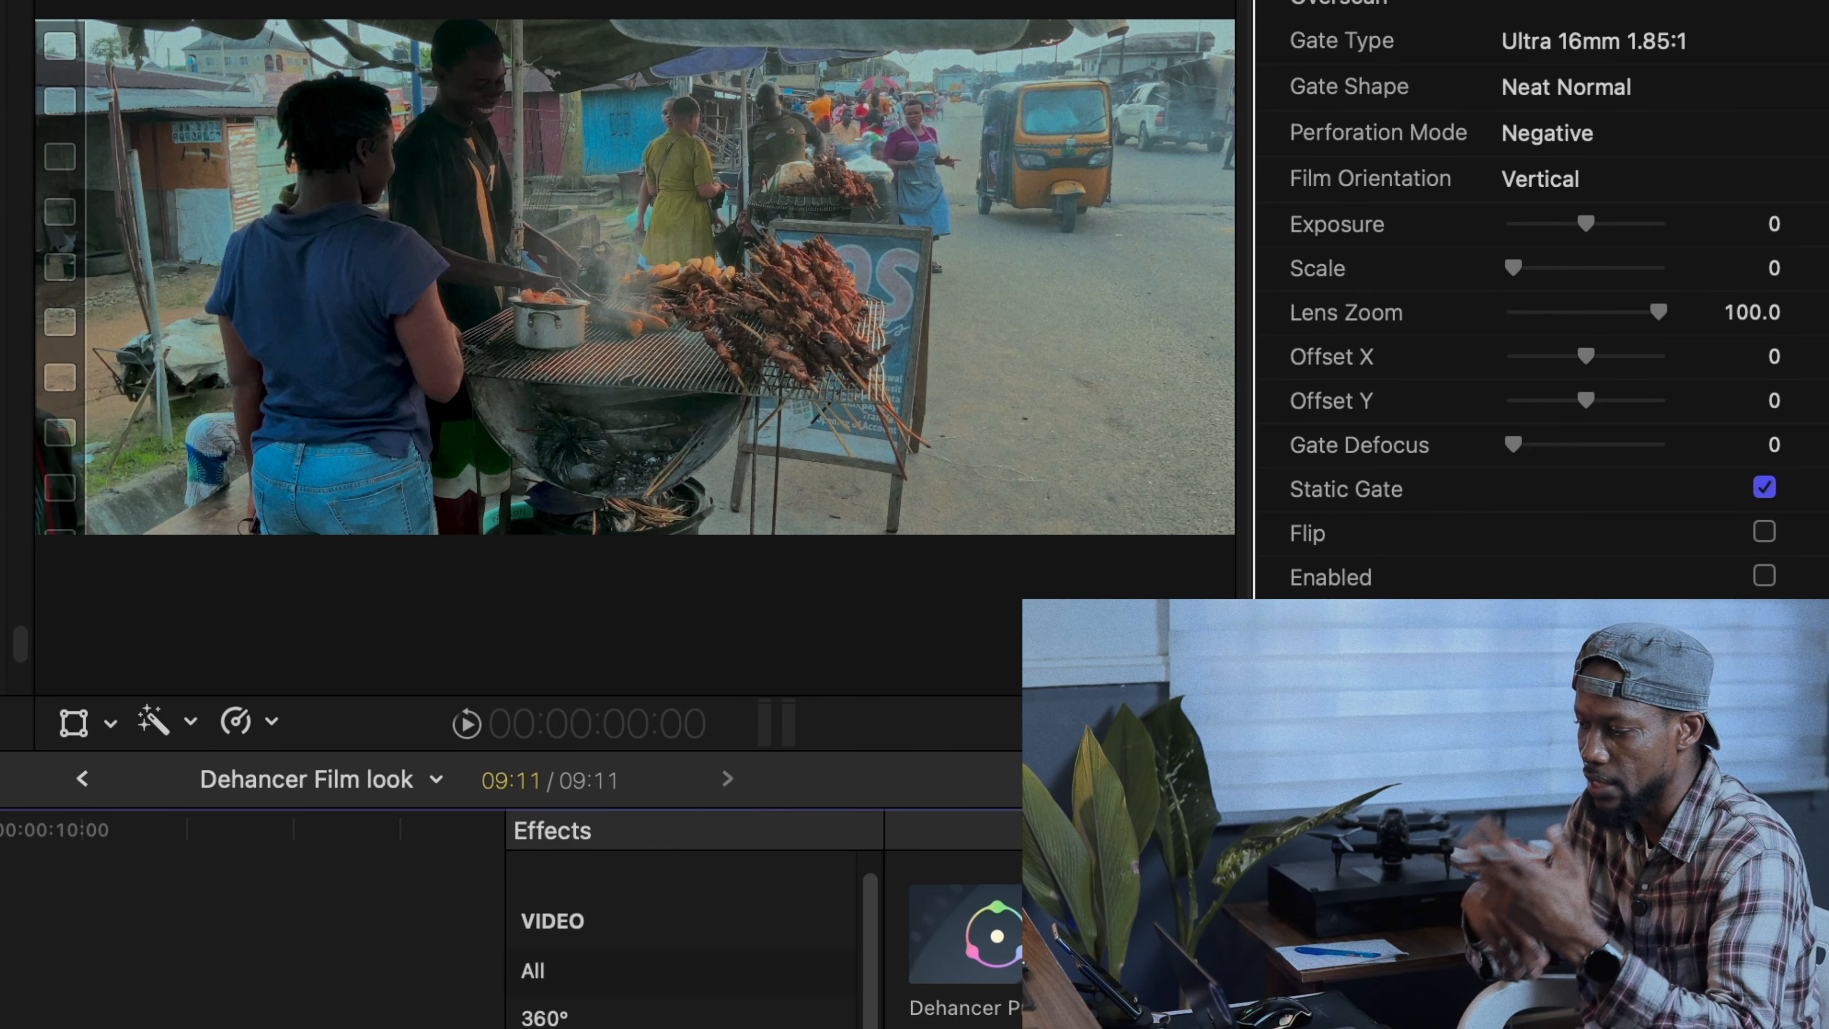
key("space")
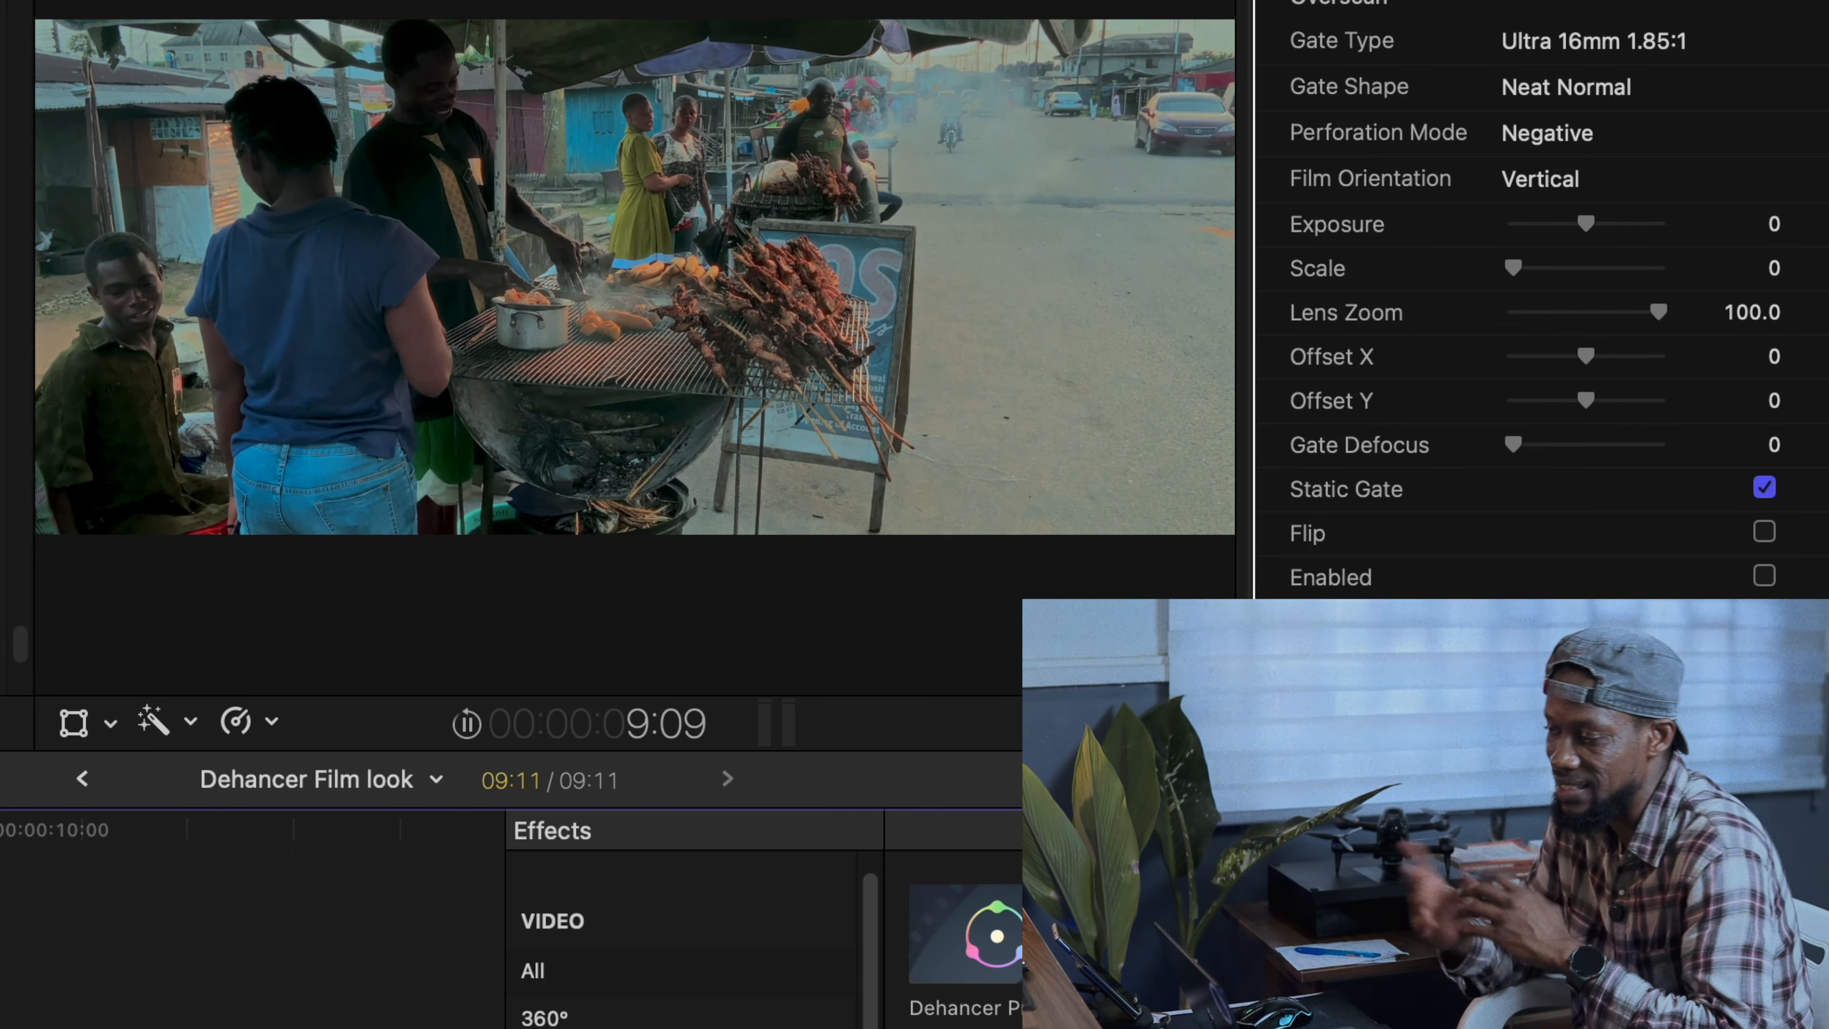
- Toggle the Dehancer Pro effect off and on during playback to compare the clip before and after
scroll(1569, 231, "up", 15)
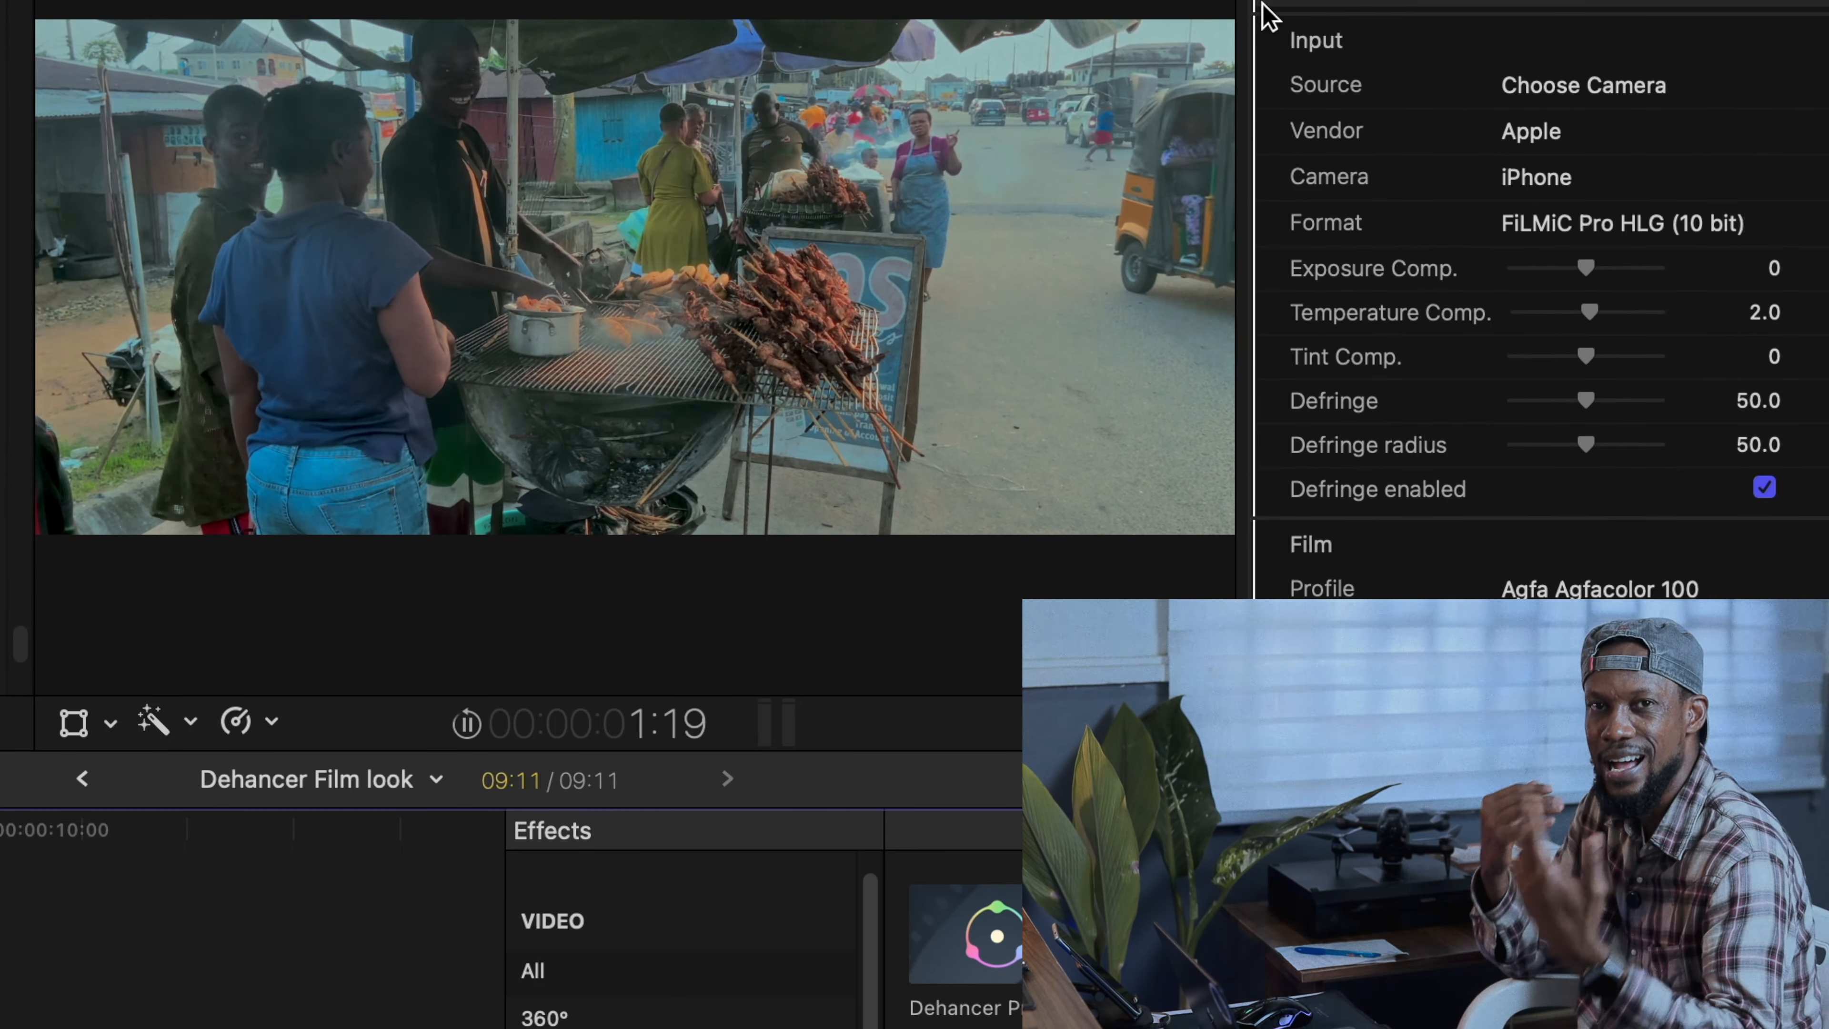
left_click(1283, 4)
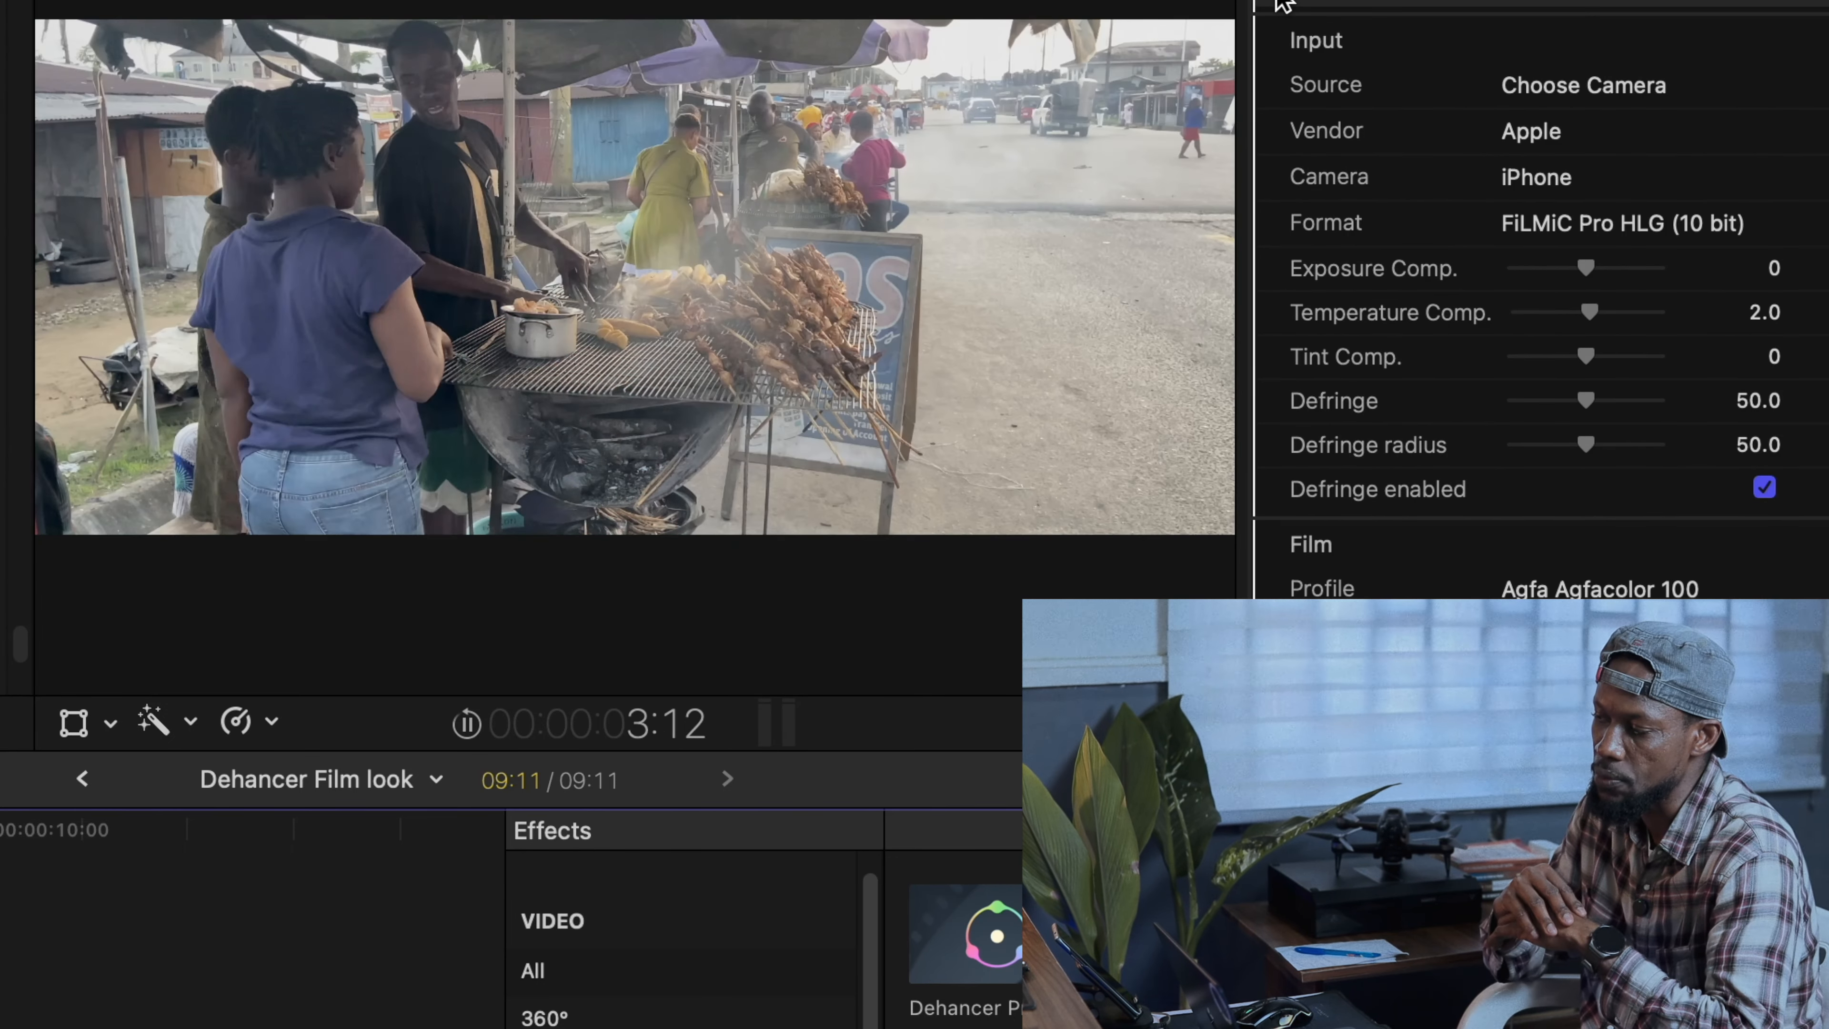
left_click(1279, 2)
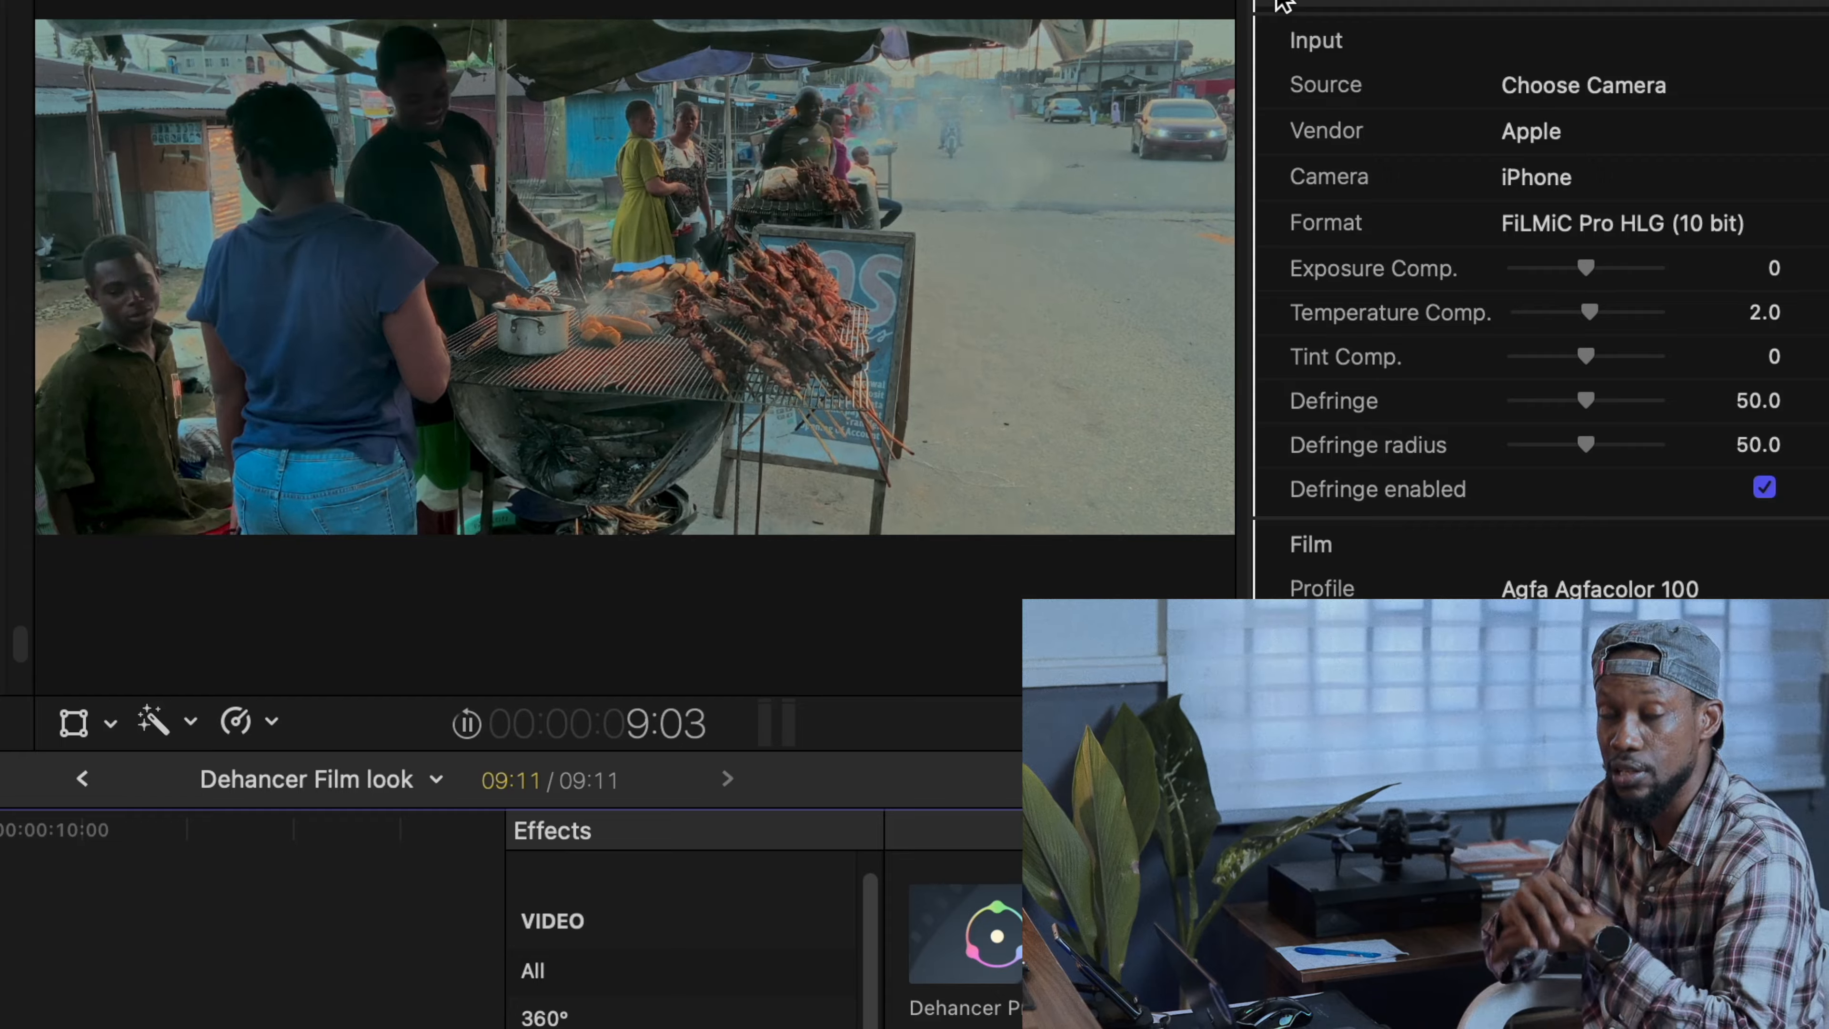
left_click(1279, 2)
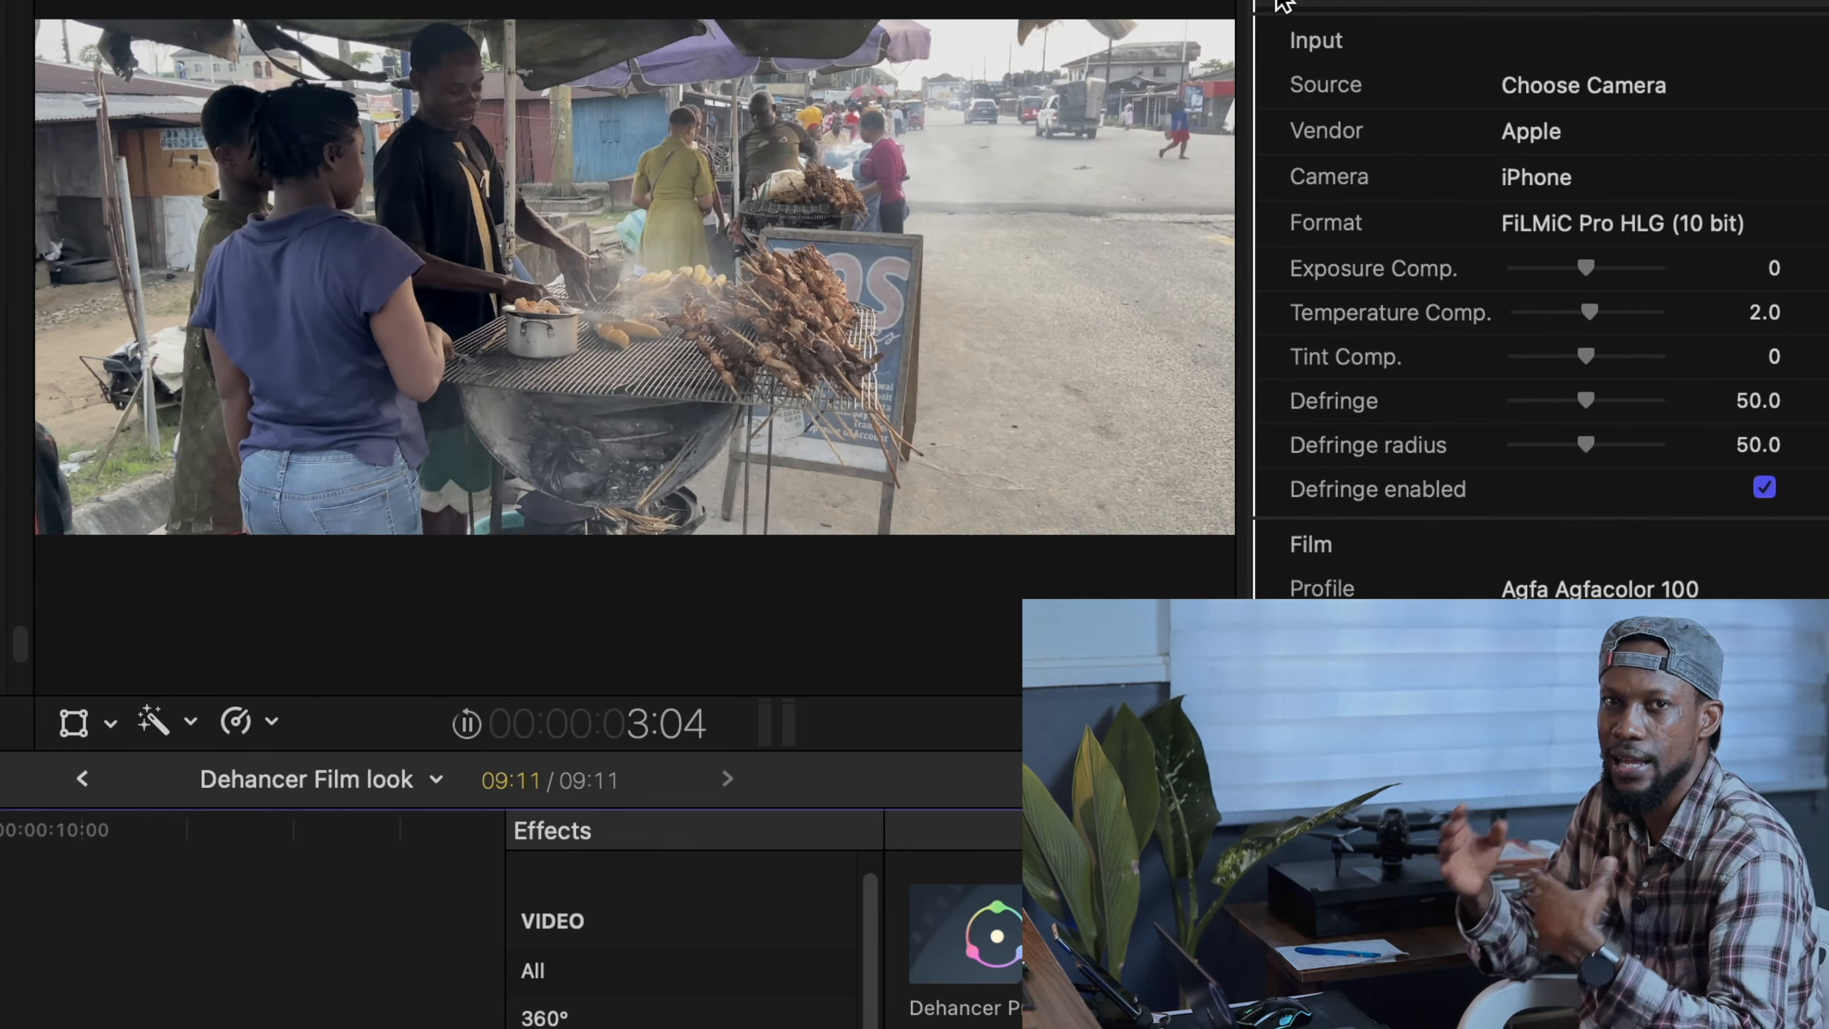
left_click(1279, 3)
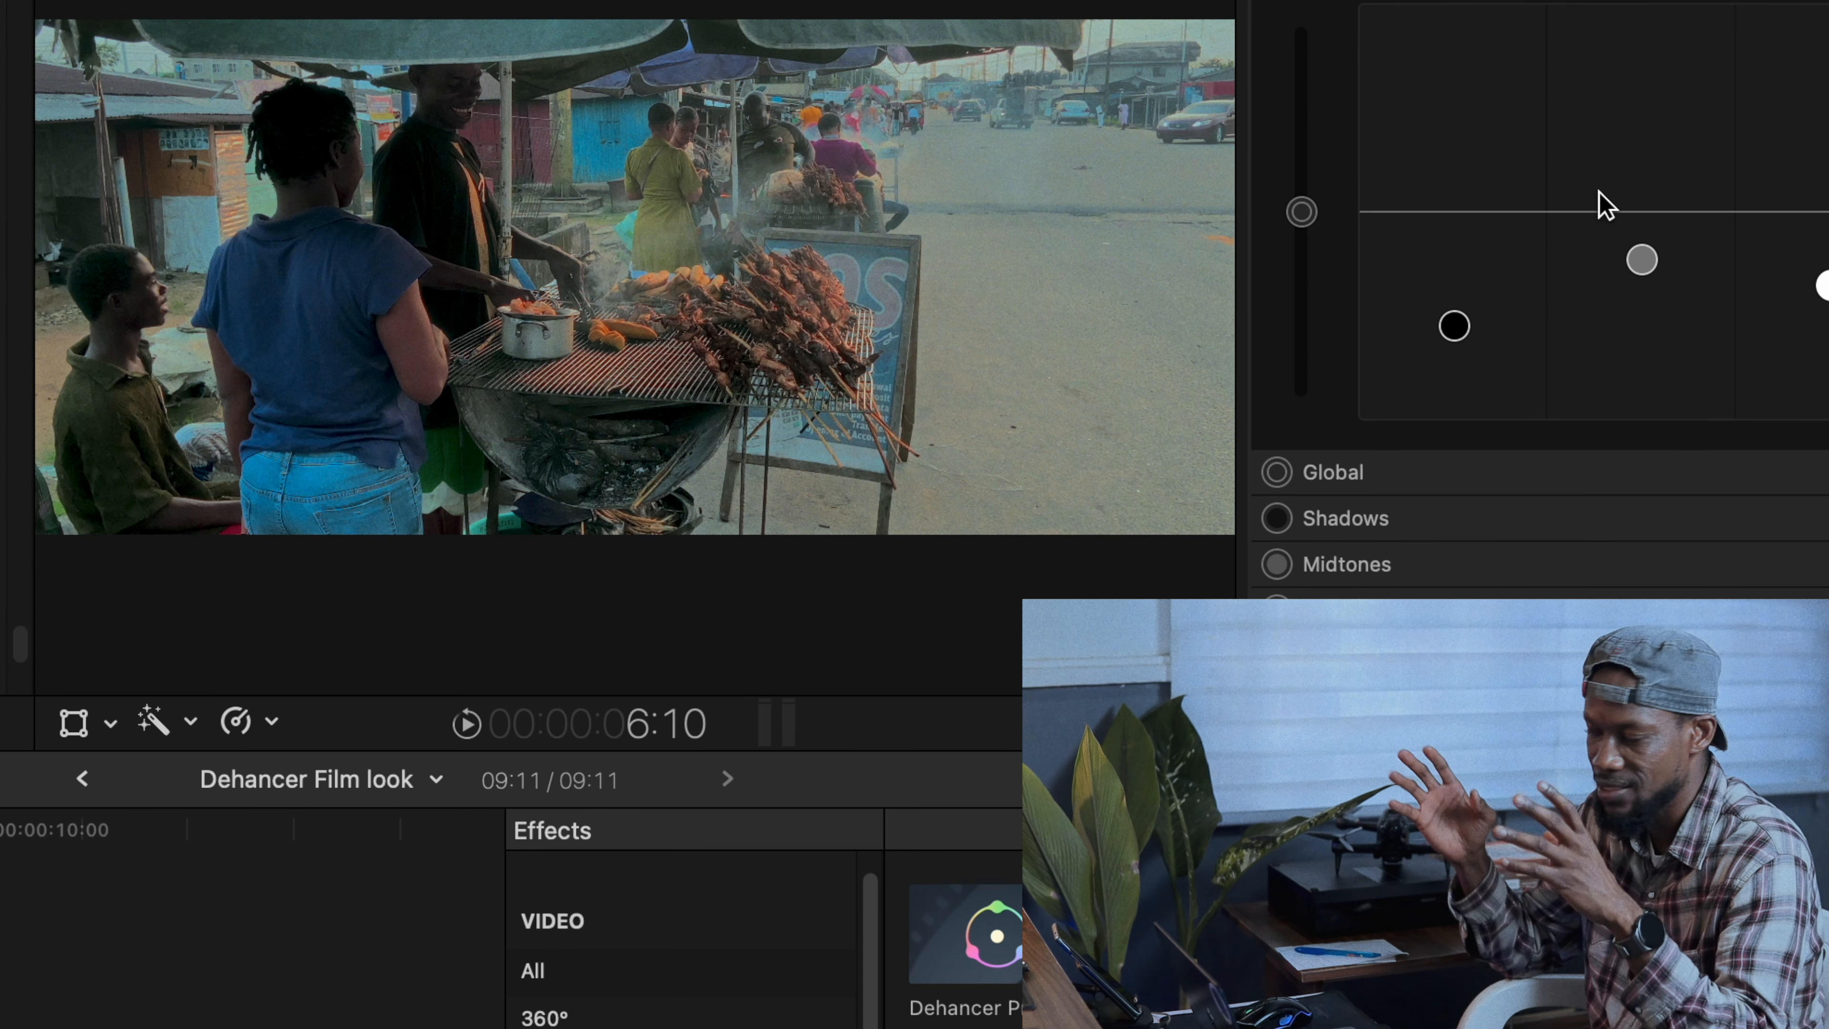
- Reset the shadows, midtones and highlights exposure in the Color Board
double_click(1469, 335)
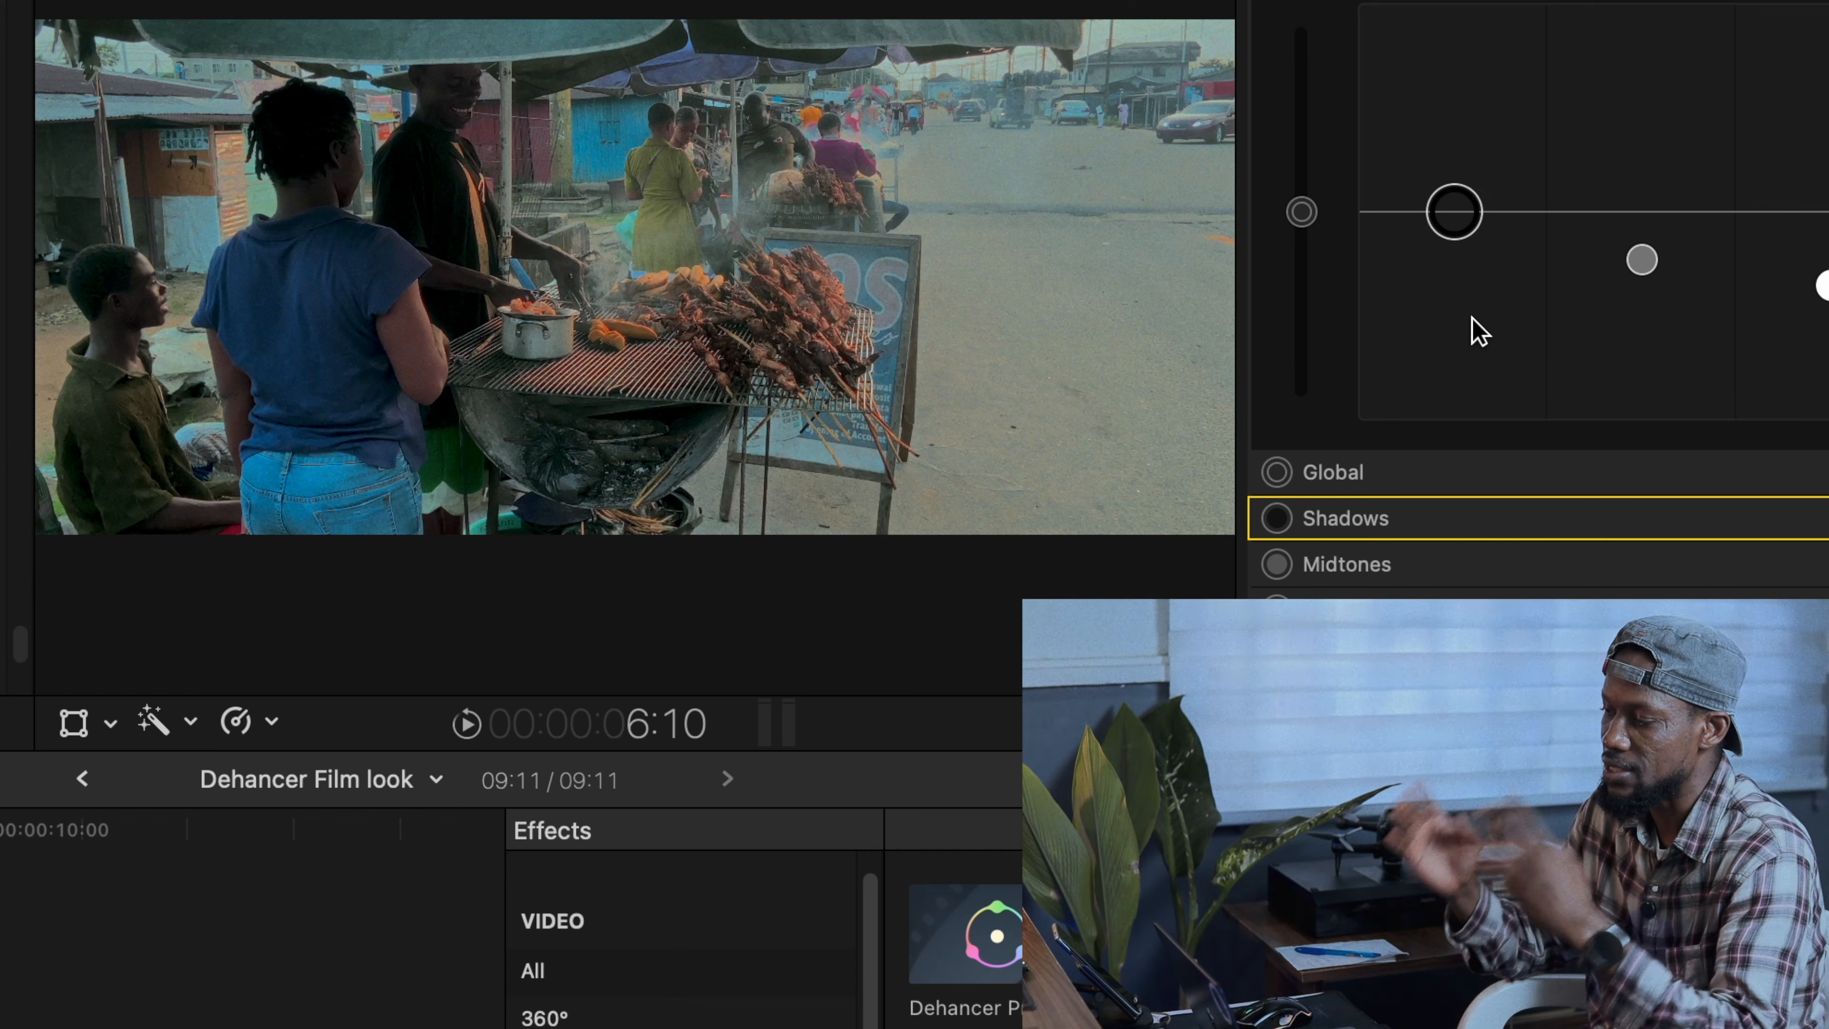
double_click(1639, 262)
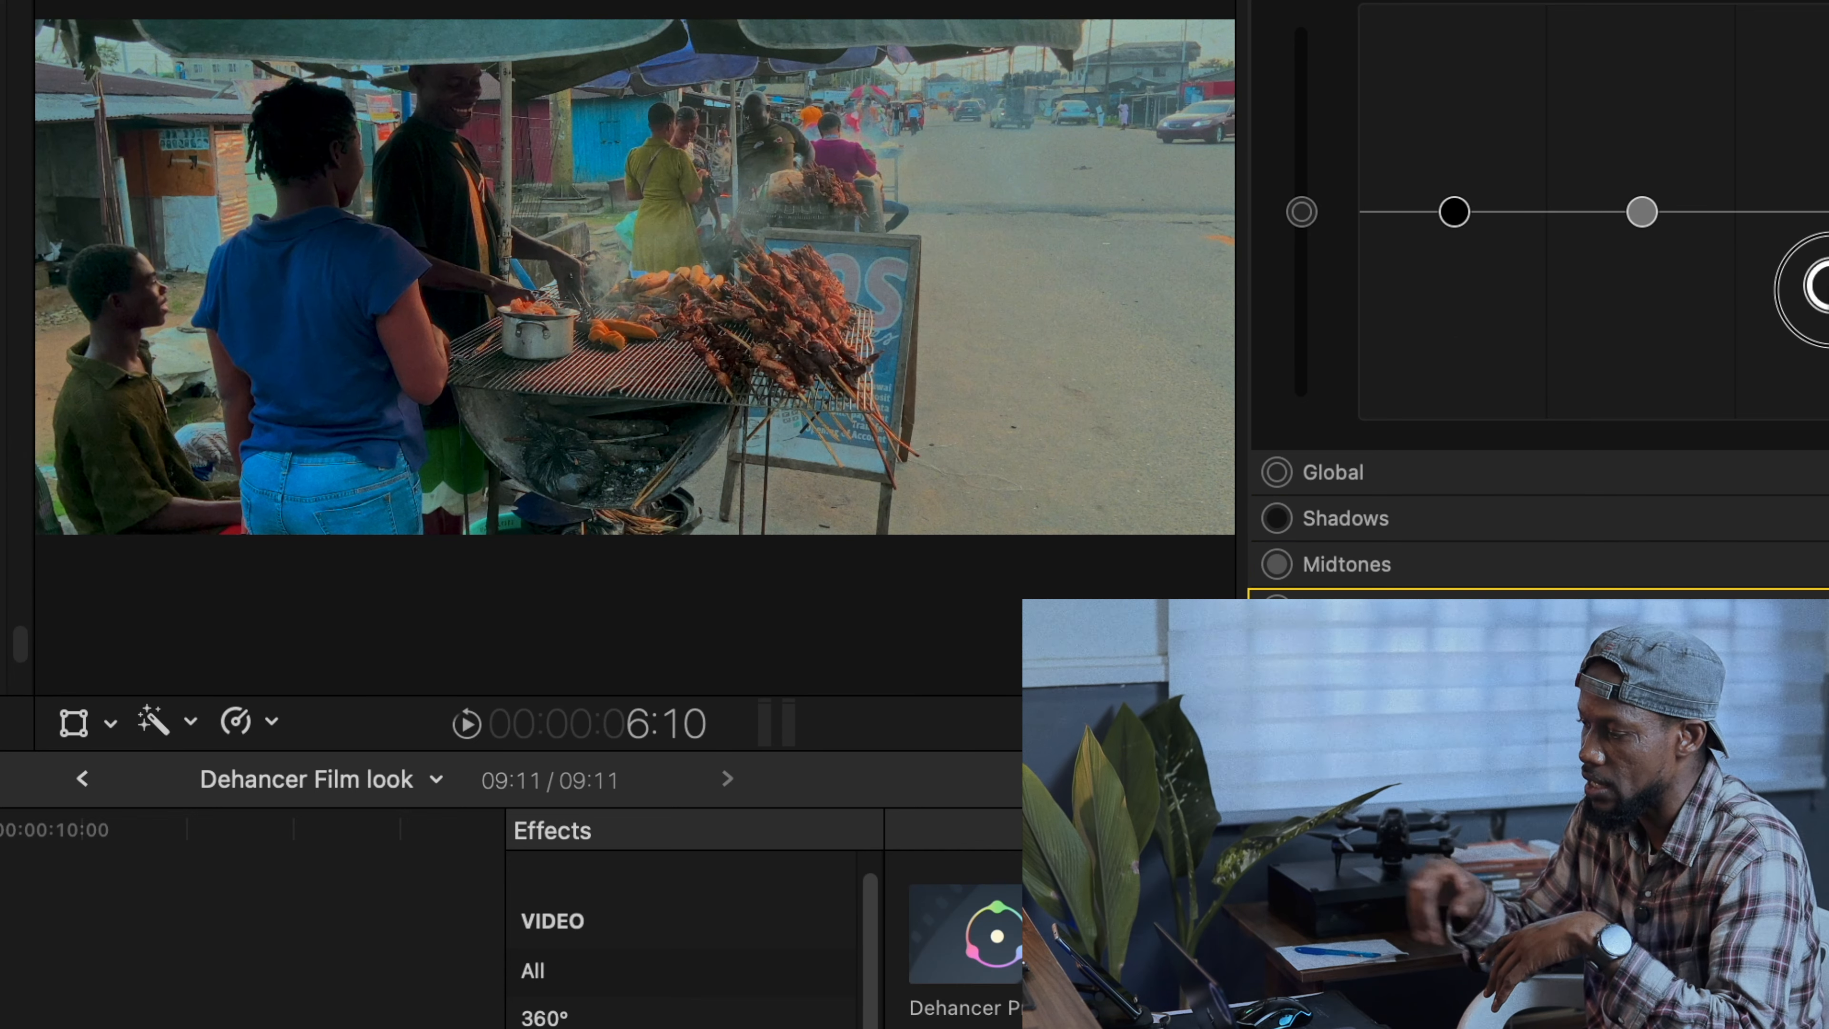
double_click(1822, 287)
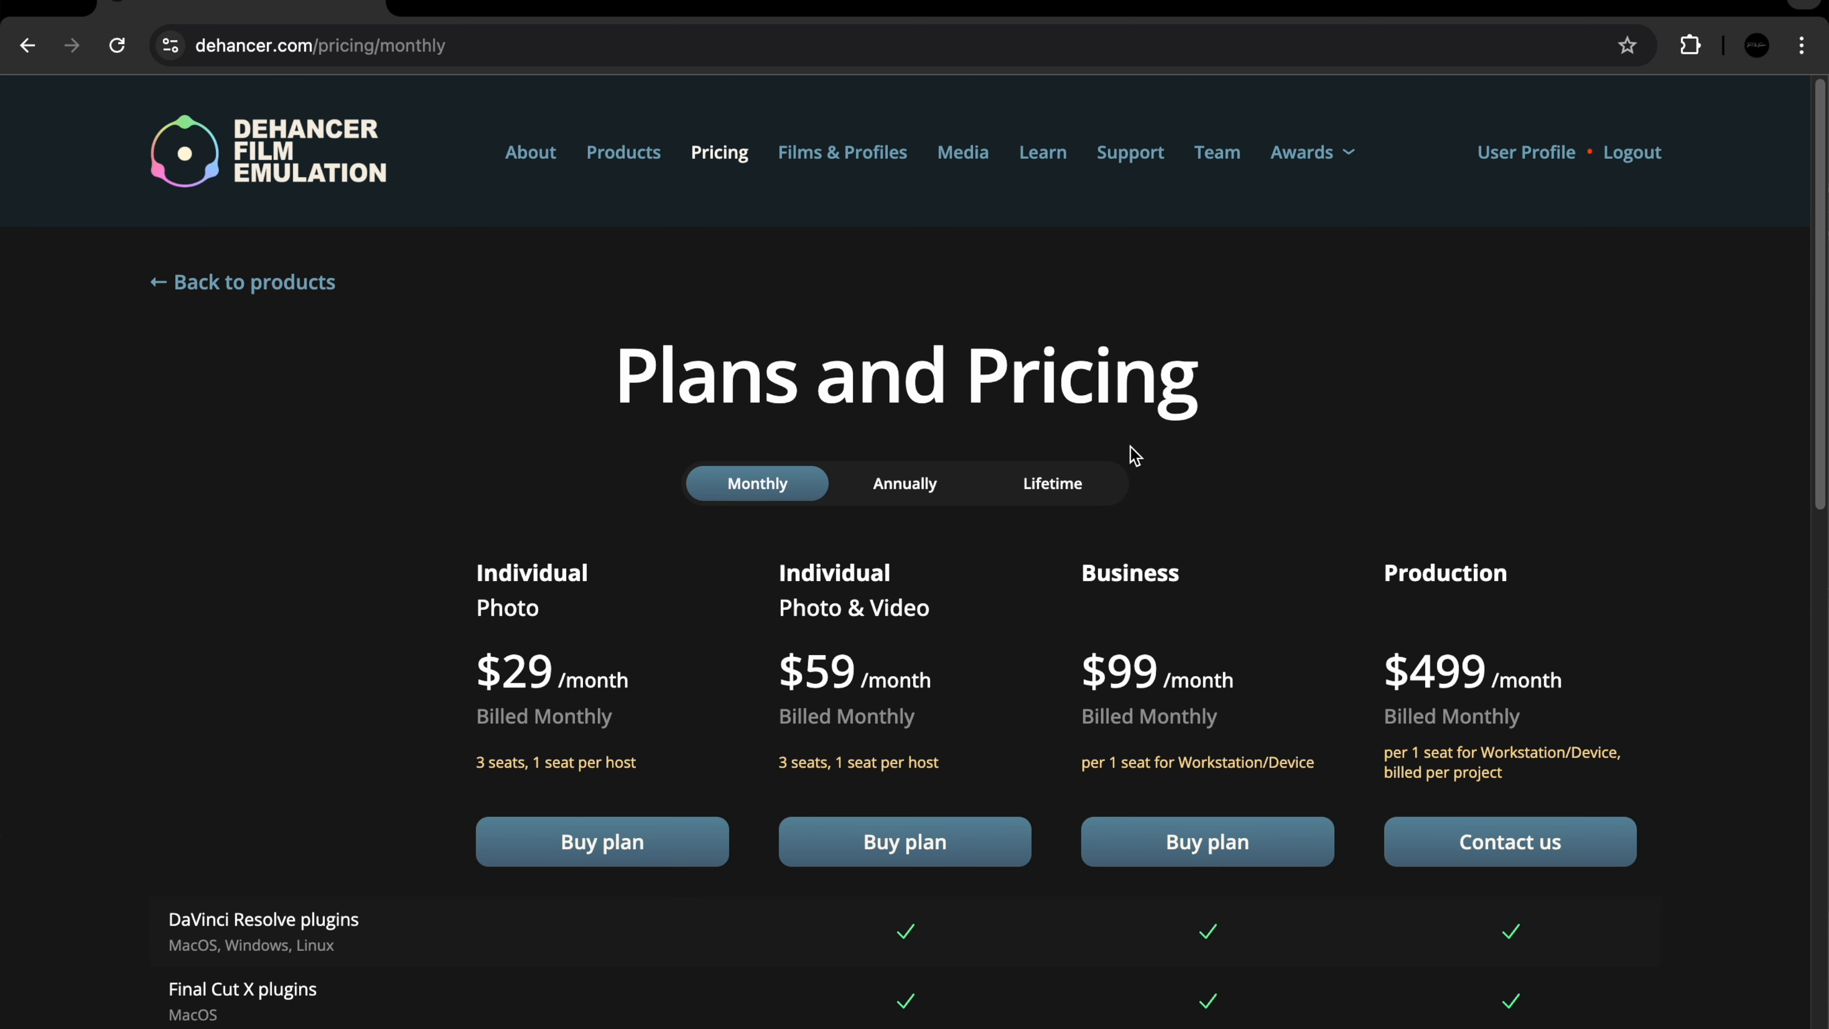
- View the annual and lifetime plans on the Dehancer pricing page in the browser
left_click(904, 482)
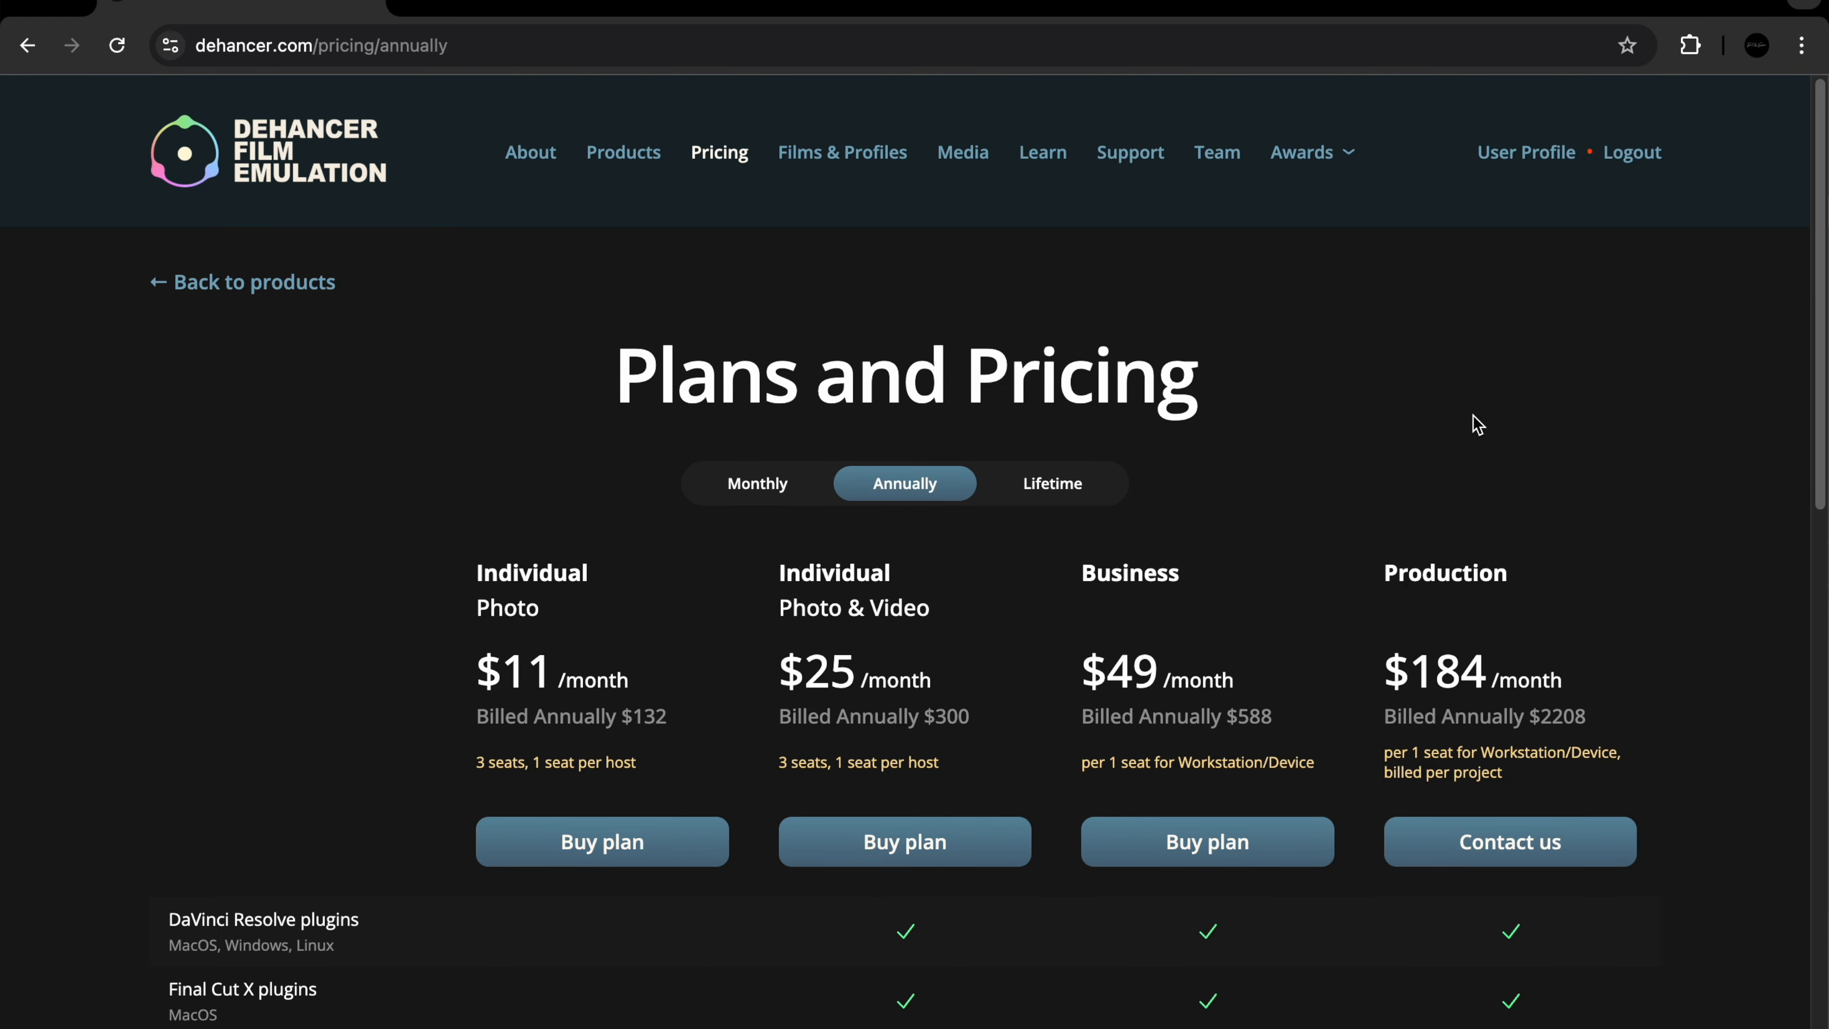
left_click(1059, 481)
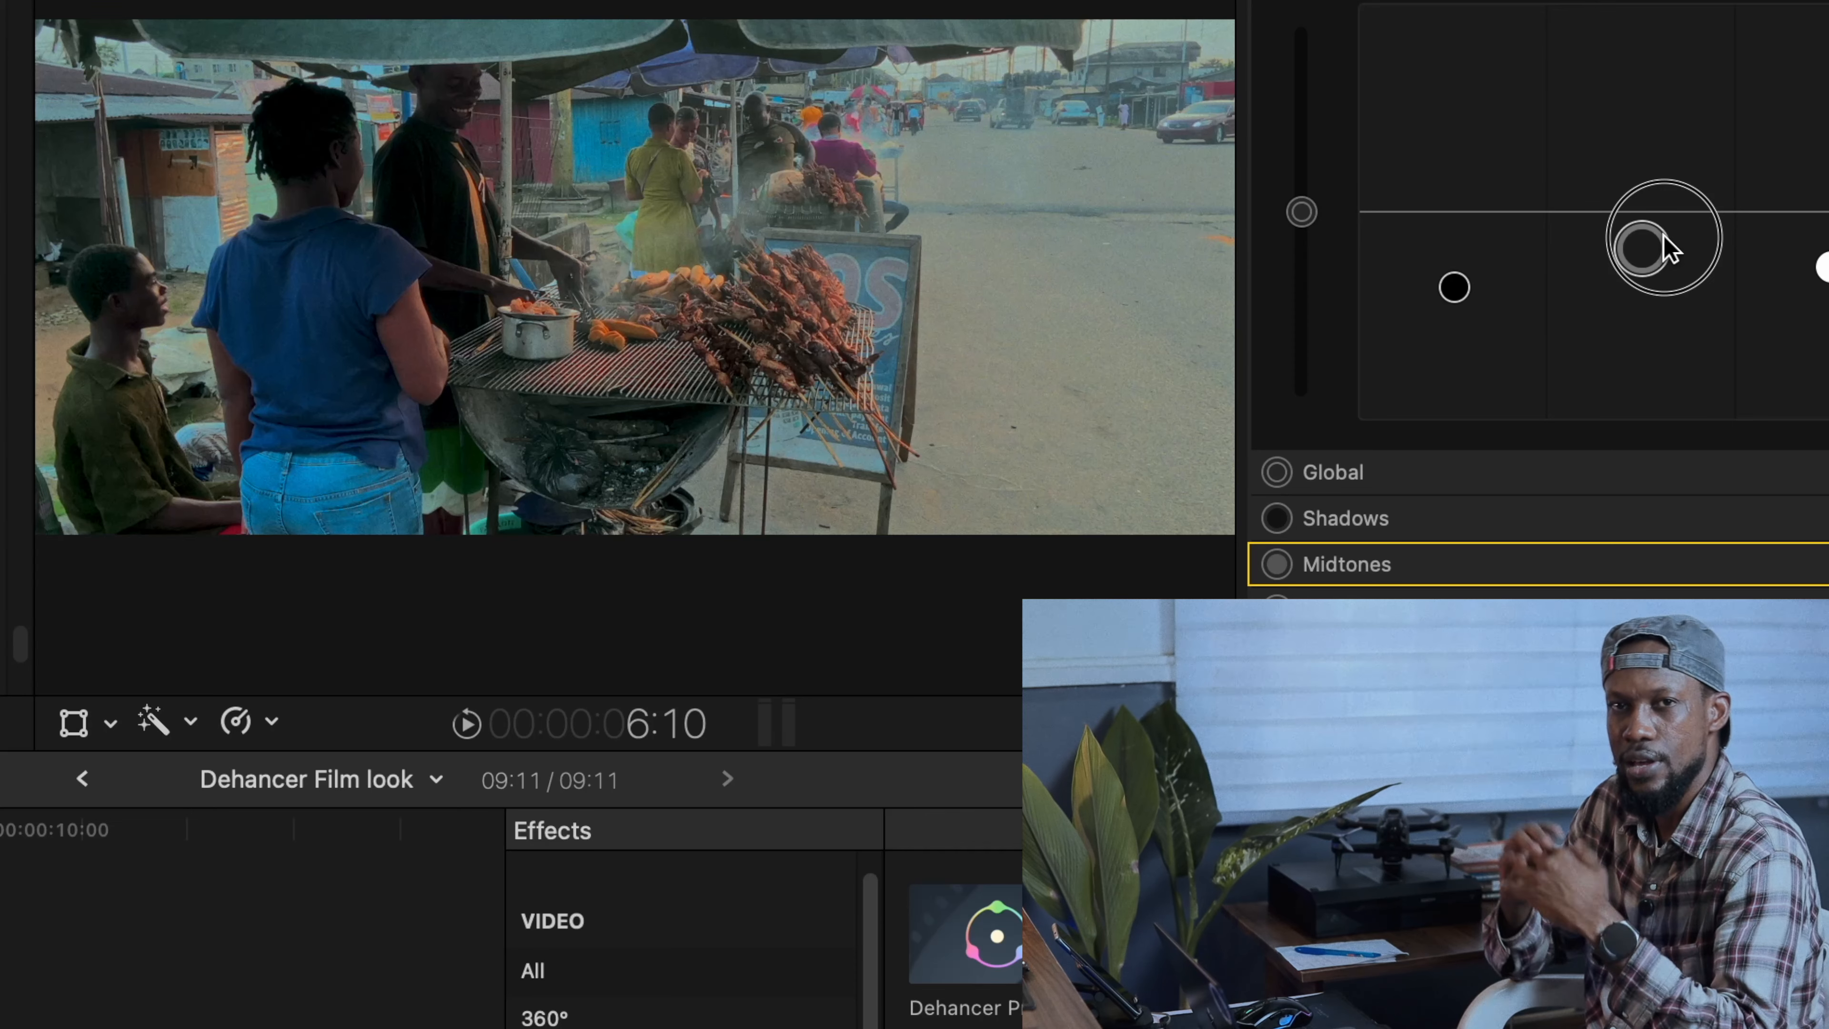
- Return to Final Cut Pro, raise the Color Board shadows exposure slightly and disable the clip
left_click(1457, 274)
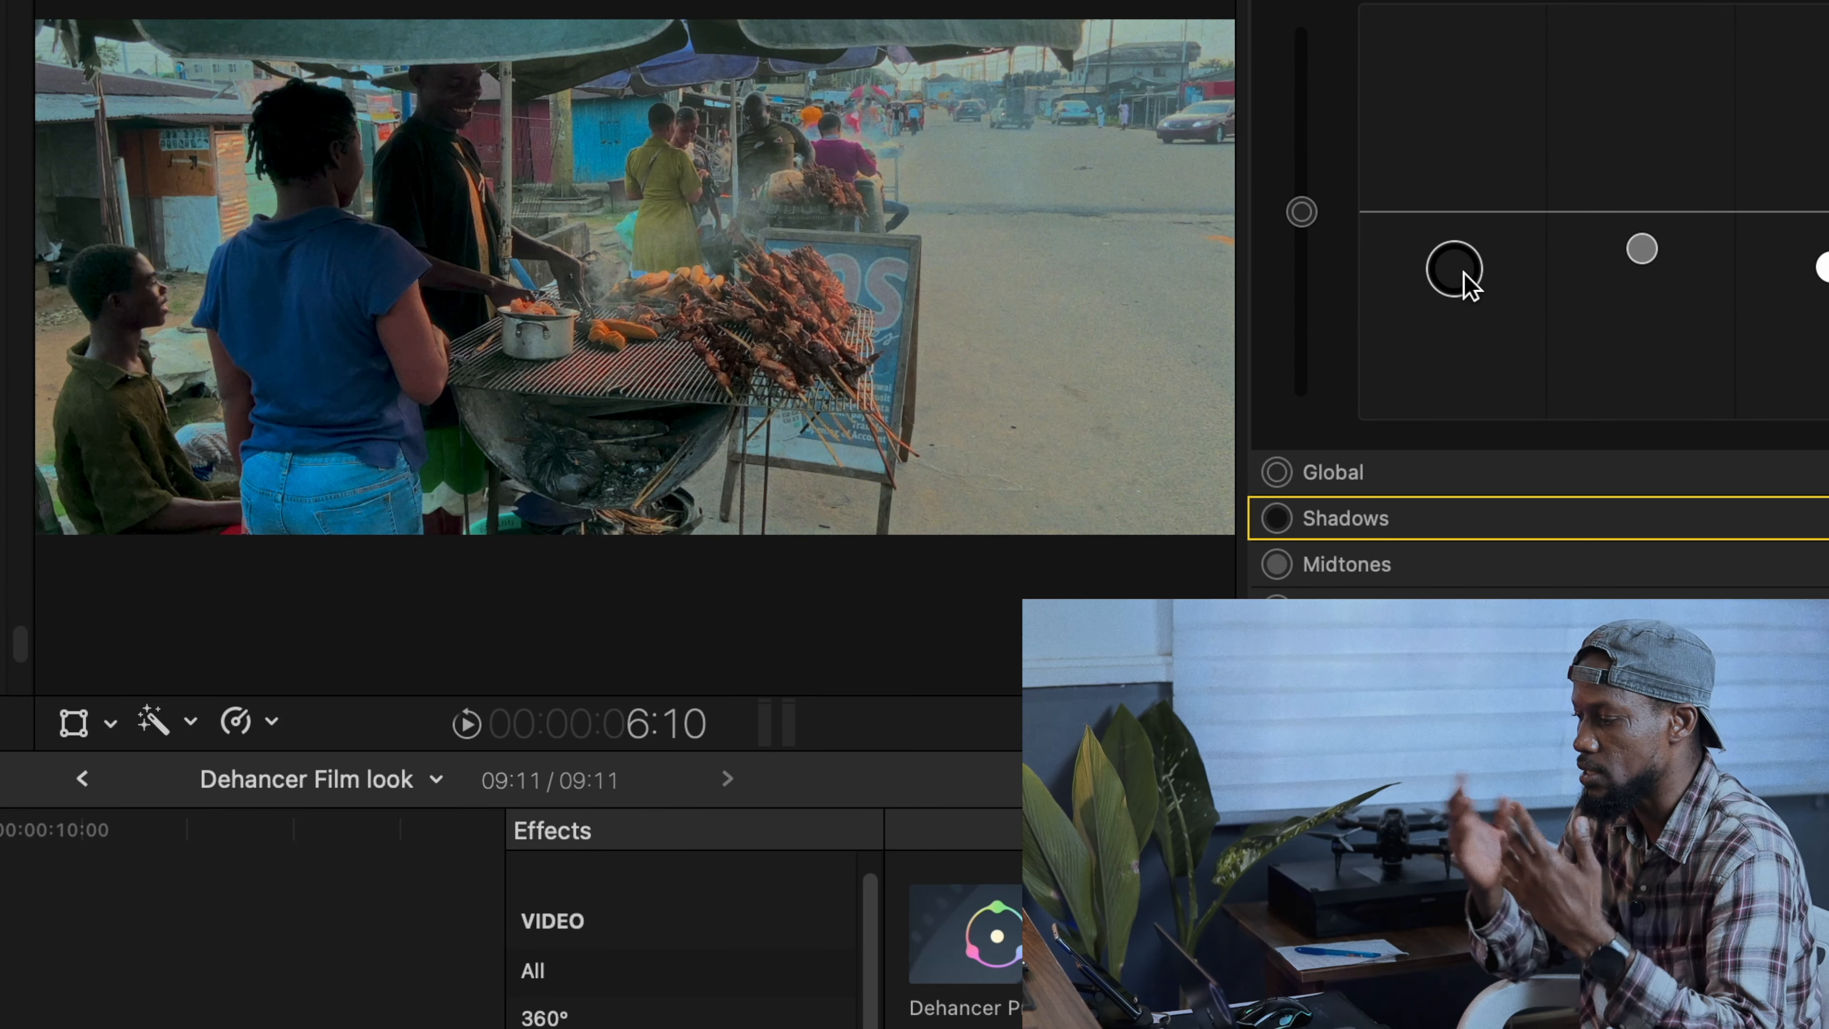
key("v")
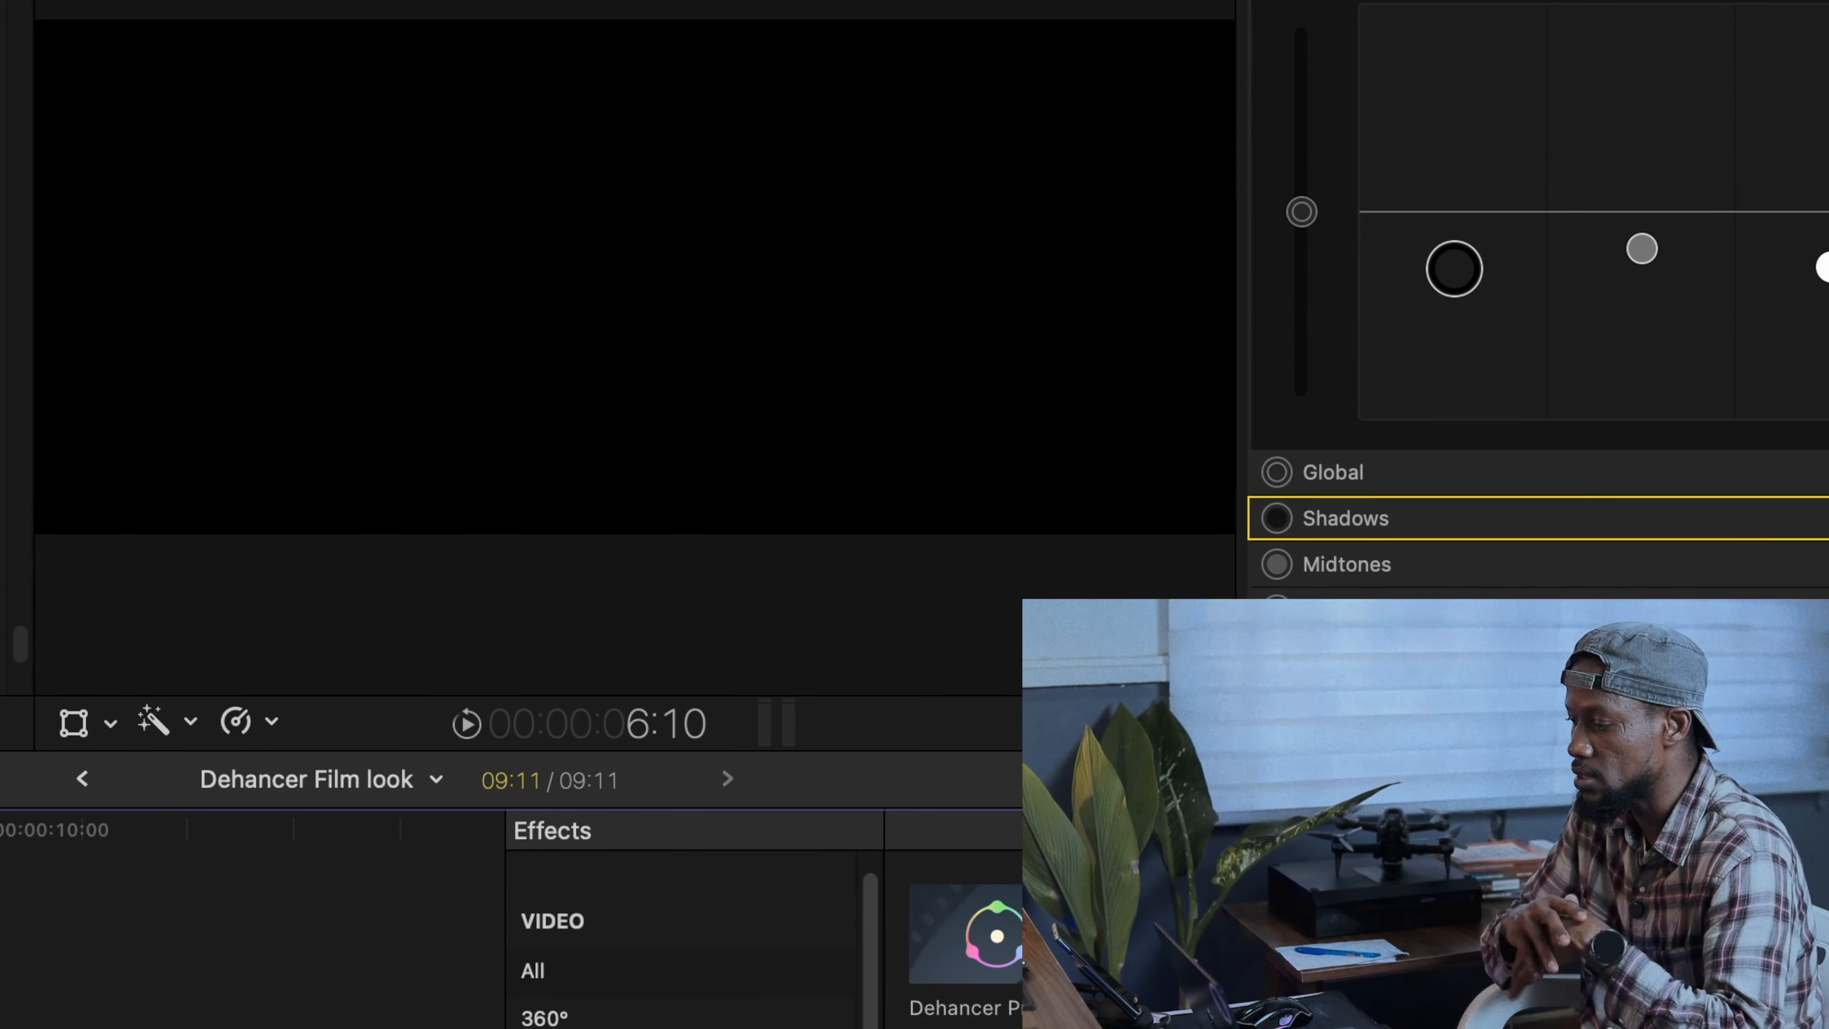